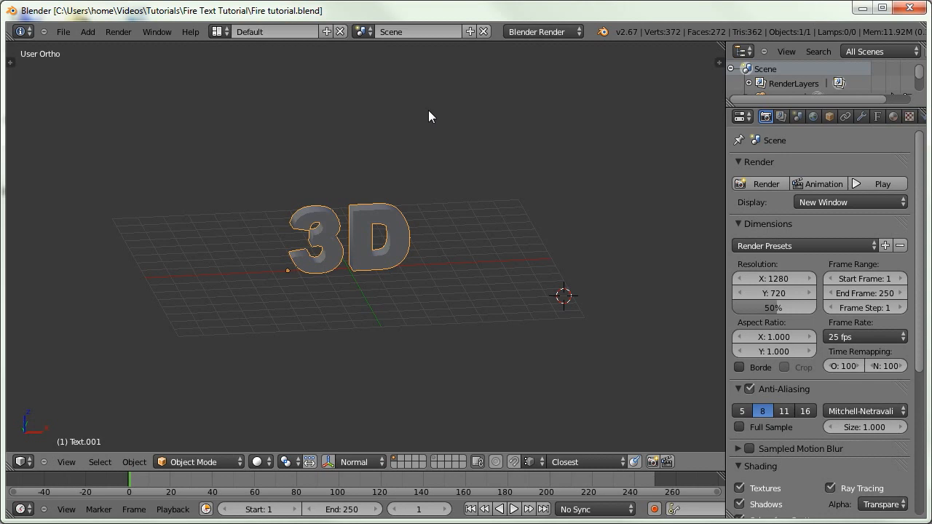
# Snap the 3D cursor to the scene centre in front view and add a cube there.
pyautogui.moveTo(348, 308); pyautogui.dragTo(331, 266, button='middle')
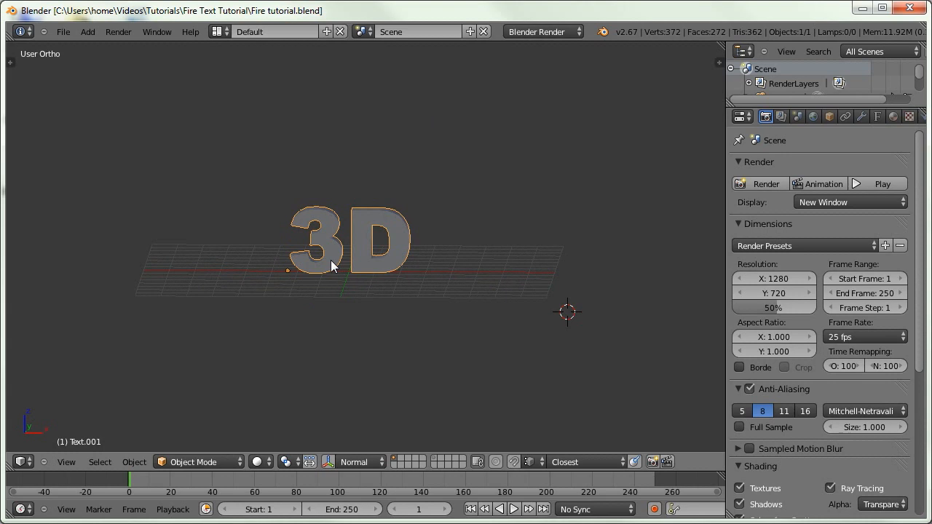
pyautogui.press('KP_1')
pyautogui.scroll(2, 397, 276)
pyautogui.keyDown('shift'); pyautogui.moveTo(395, 279); pyautogui.dragTo(350, 281, button='middle'); pyautogui.keyUp('shift')
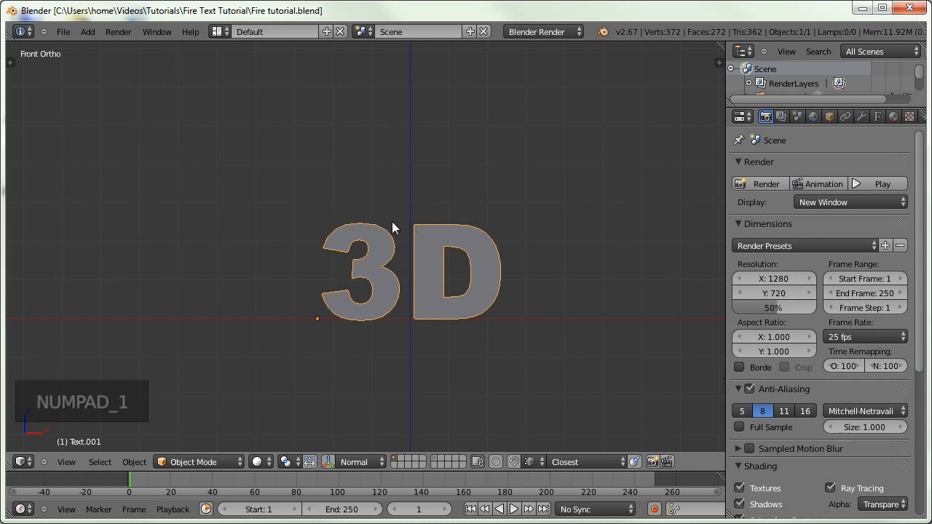
pyautogui.hotkey('shift', 's')
pyautogui.click(397, 341)
pyautogui.hotkey('shift', 'a')
pyautogui.moveTo(327, 307)
pyautogui.click(412, 325)
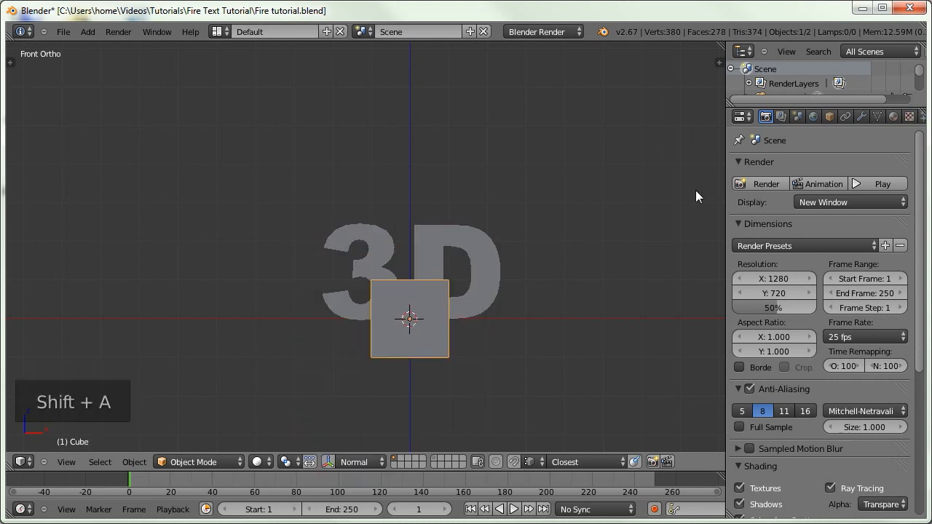
# Set the cube's display type to Wire.
pyautogui.click(828, 117)
pyautogui.scroll(-2, 793, 430)
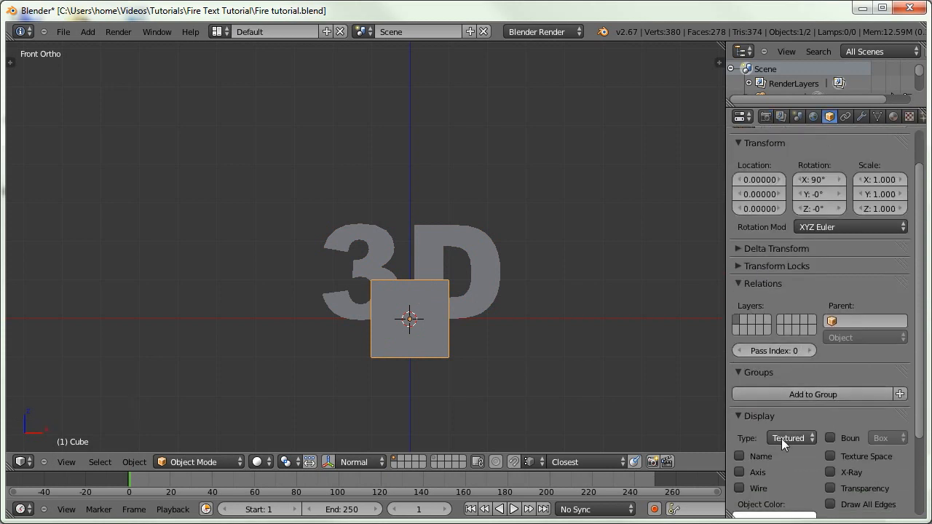
pyautogui.click(783, 438)
pyautogui.click(738, 405)
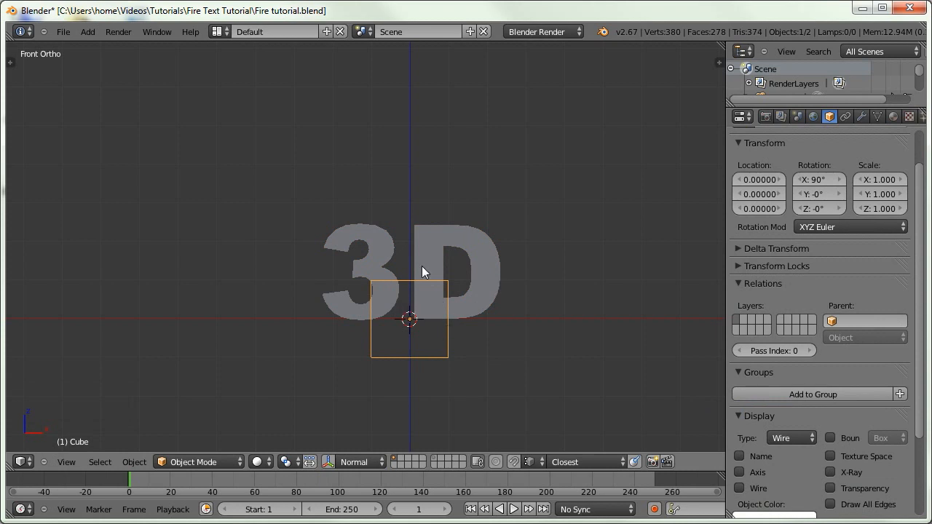
# Raise the cube to about Z 1.24 and stretch its height to a scale of about 2.22 around the text.
pyautogui.press('g')
pyautogui.click(429, 282)
pyautogui.press('s')
pyautogui.click(459, 360)
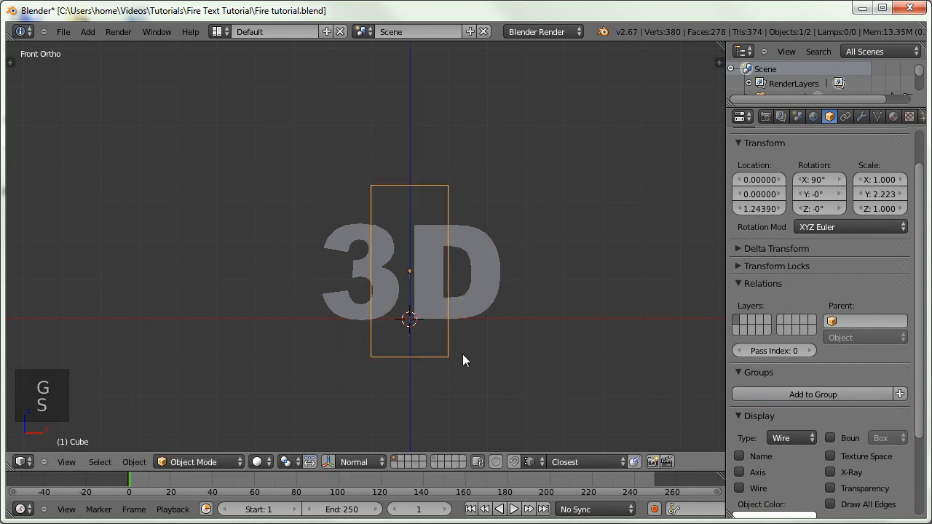
# Widen the cube along X to a scale of about 2.79 so it encloses both characters.
pyautogui.press('s')
pyautogui.press('x')
pyautogui.click(682, 341)
pyautogui.press('s')
pyautogui.press('x')
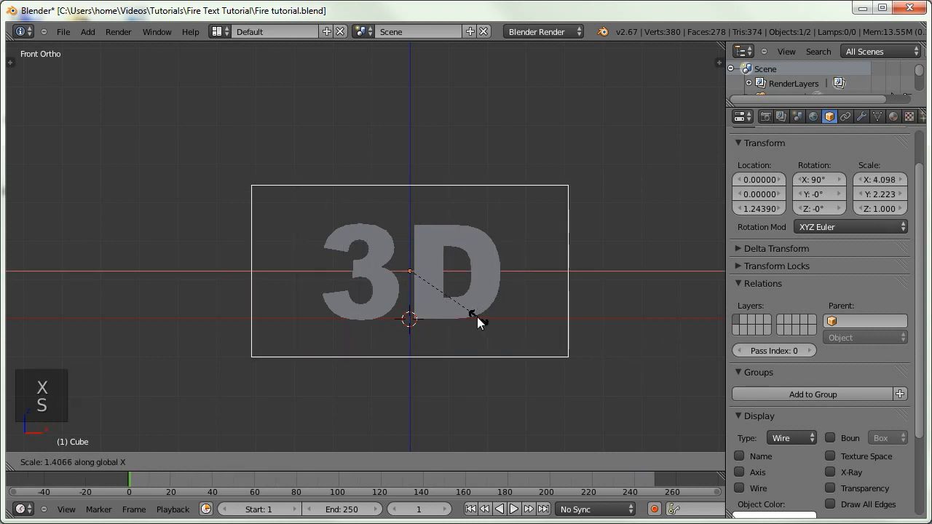
pyautogui.click(452, 313)
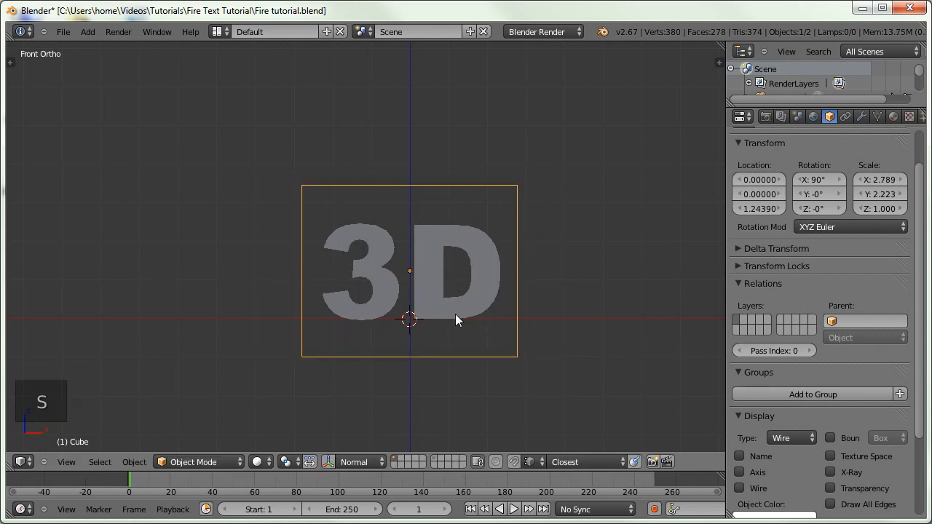
# Reduce the cube's height to a scale of about 1.92 and position it vertically at about Z 1.51.
pyautogui.press('g')
pyautogui.press('z')
pyautogui.click(415, 320)
pyautogui.press('s')
pyautogui.press('z')
pyautogui.press('g')
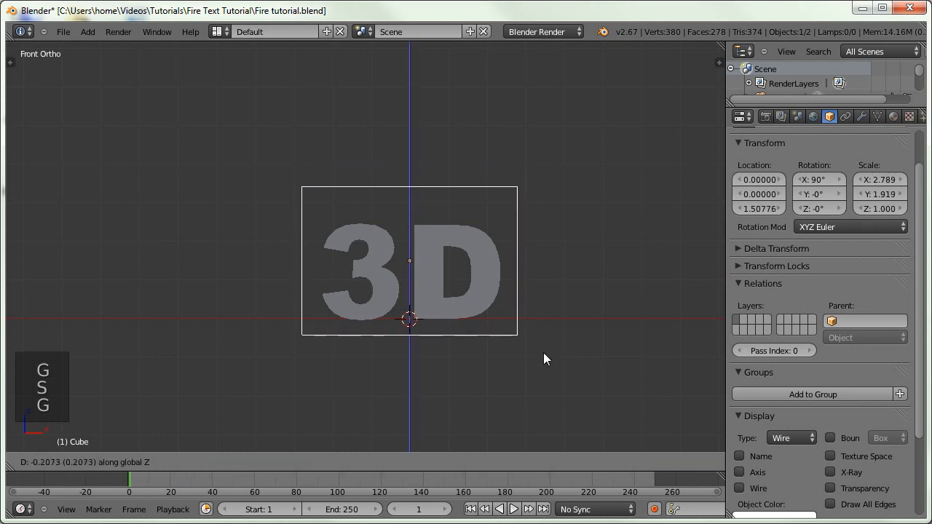
pyautogui.click(543, 352)
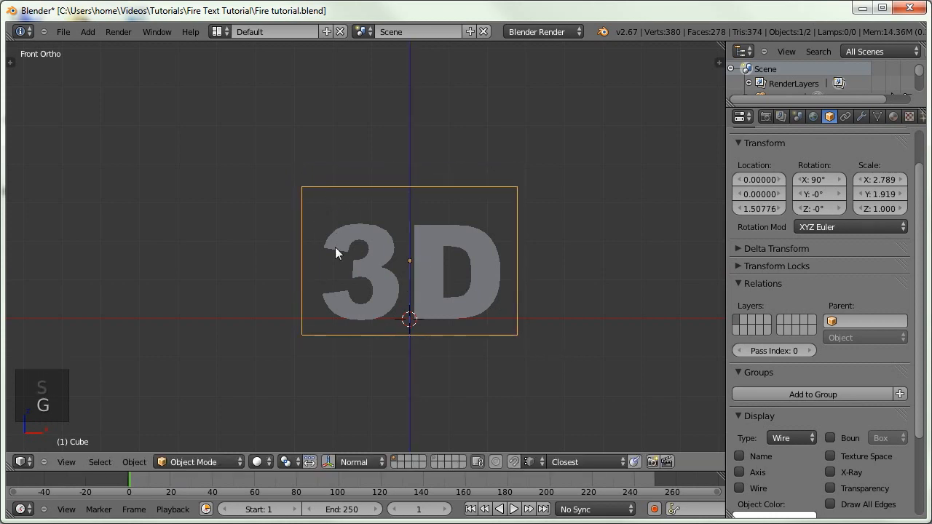
# Tighten the cube around the text by scaling it to about 2.58 in width and 0.76 in depth.
pyautogui.press('s')
pyautogui.press('x')
pyautogui.click(239, 253)
pyautogui.moveTo(239, 253); pyautogui.dragTo(450, 310, button='middle')
pyautogui.press('s')
pyautogui.press('y')
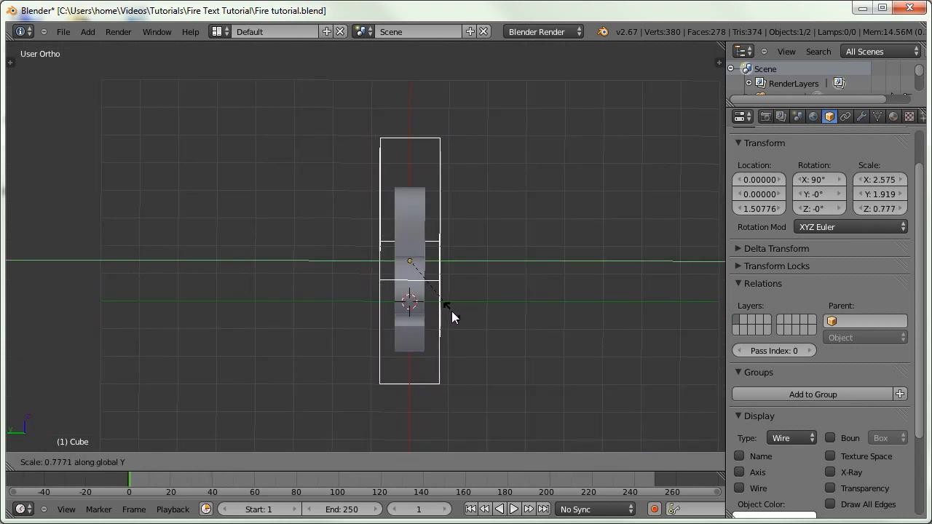
pyautogui.click(450, 311)
# Apply the cube's rotation and scale.
pyautogui.moveTo(449, 310); pyautogui.dragTo(314, 245, button='middle')
pyautogui.press('KP_1')
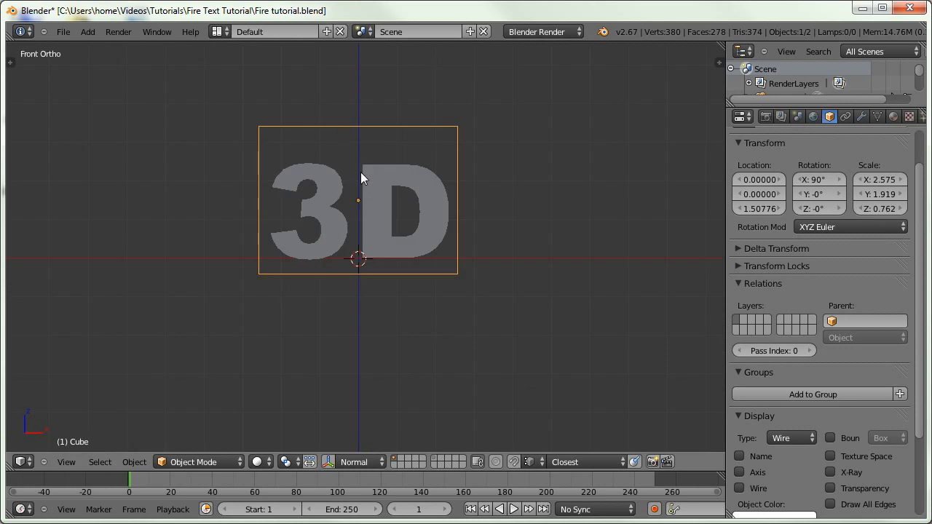
pyautogui.hotkey('ctrl', 'a')
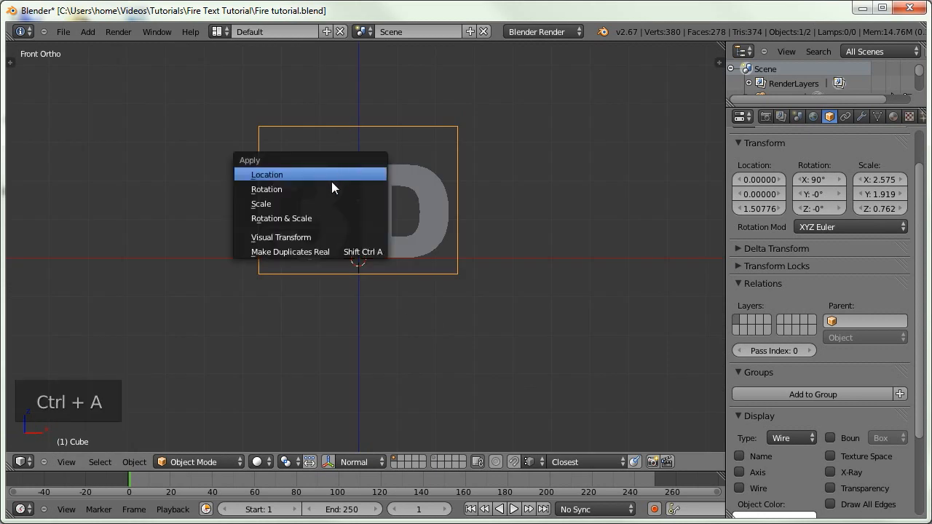
pyautogui.click(329, 217)
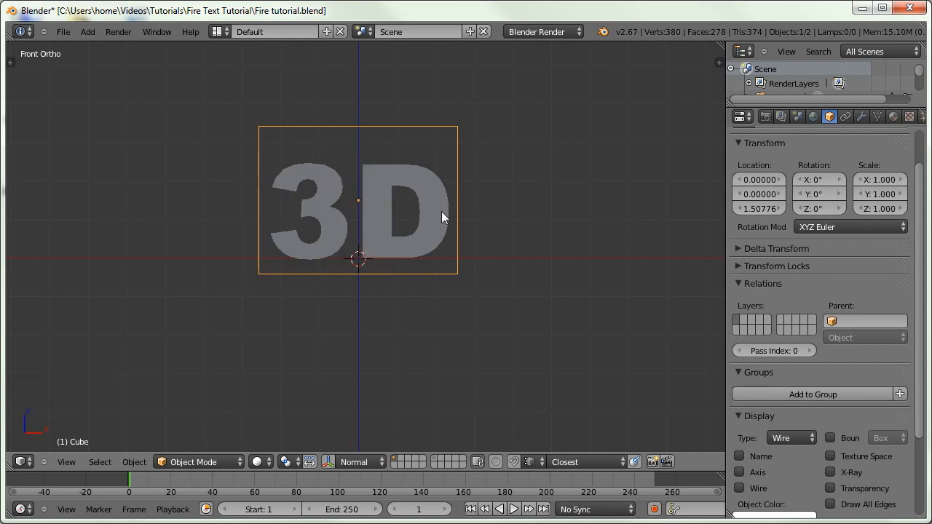
pyautogui.scroll(3, 837, 305)
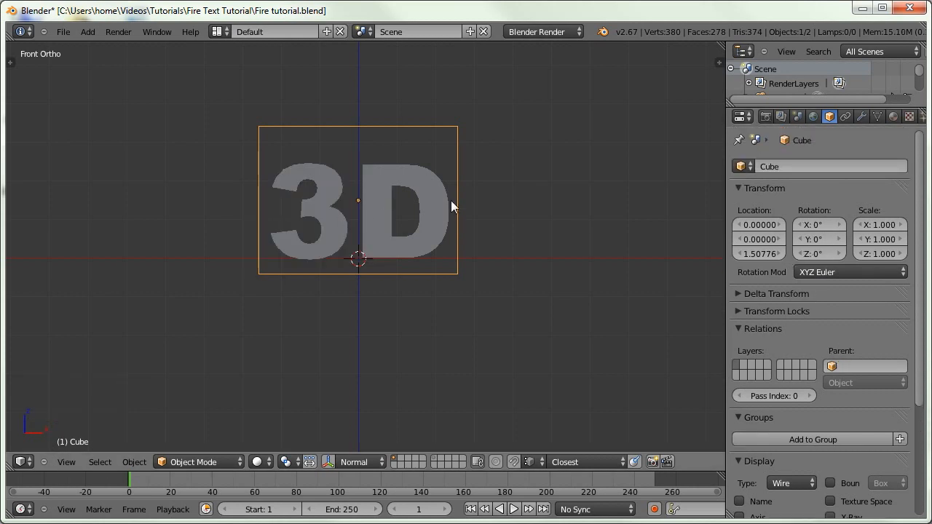
# Move the 3D text object to layer 2 and display that layer.
pyautogui.rightClick(358, 216)
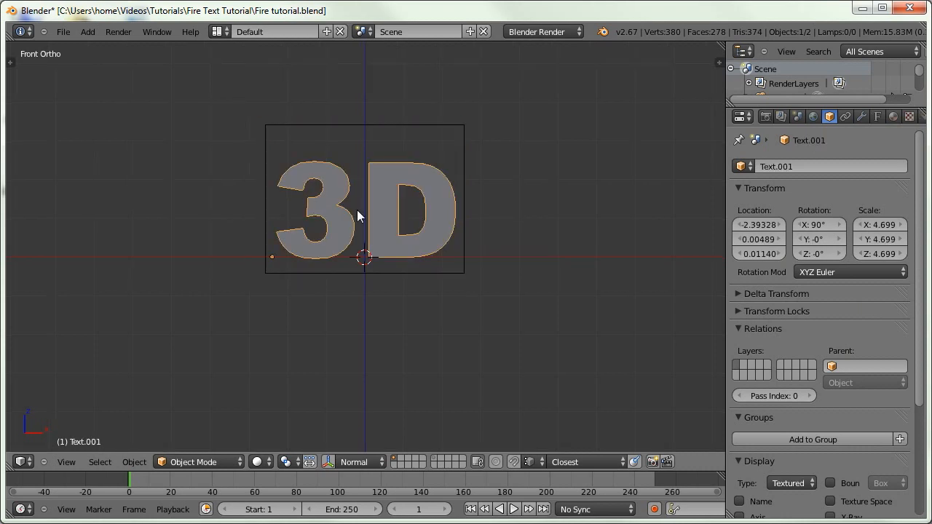
pyautogui.press('Tab')
pyautogui.press('Tab')
pyautogui.keyDown('shift'); pyautogui.moveTo(347, 242); pyautogui.dragTo(376, 320, button='middle'); pyautogui.keyUp('shift')
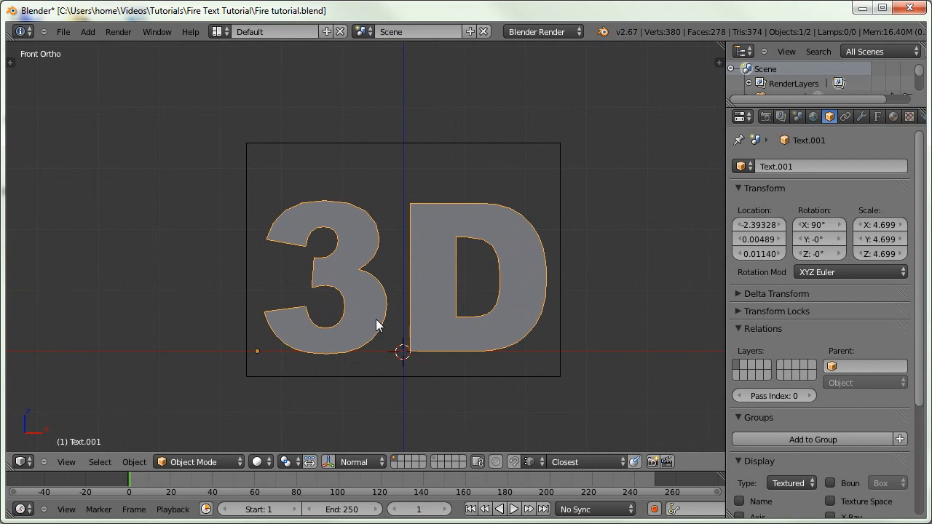
pyautogui.press('m')
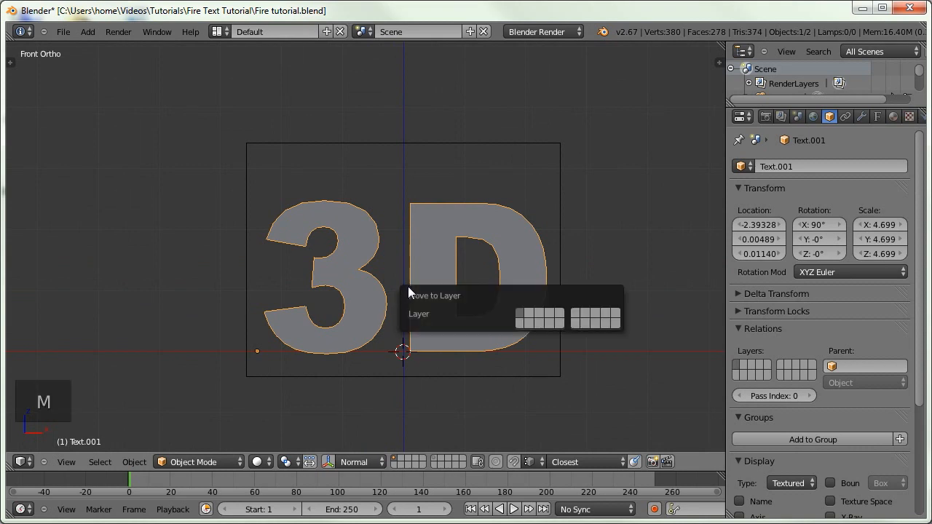
pyautogui.press('2')
pyautogui.press('2')
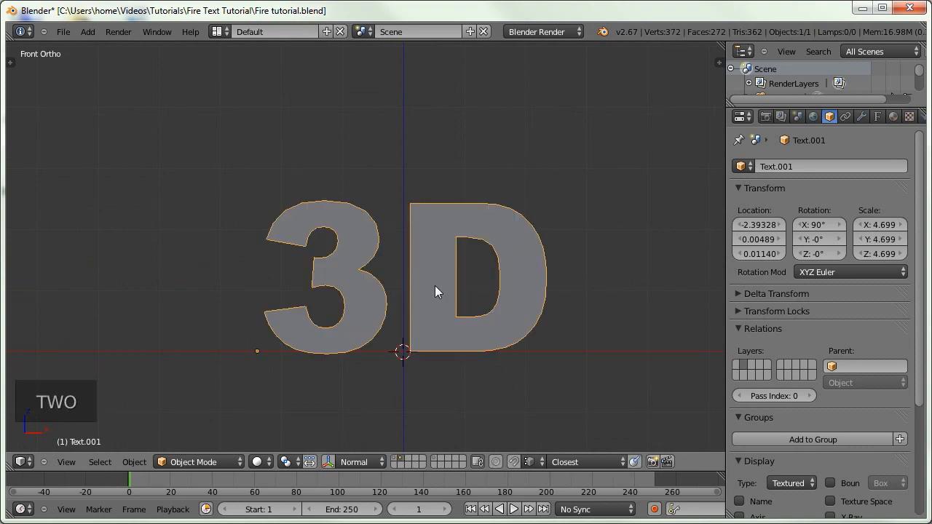
# Convert the 3D text to a mesh and remove the duplicate vertices from all of its geometry.
pyautogui.hotkey('alt', 'c')
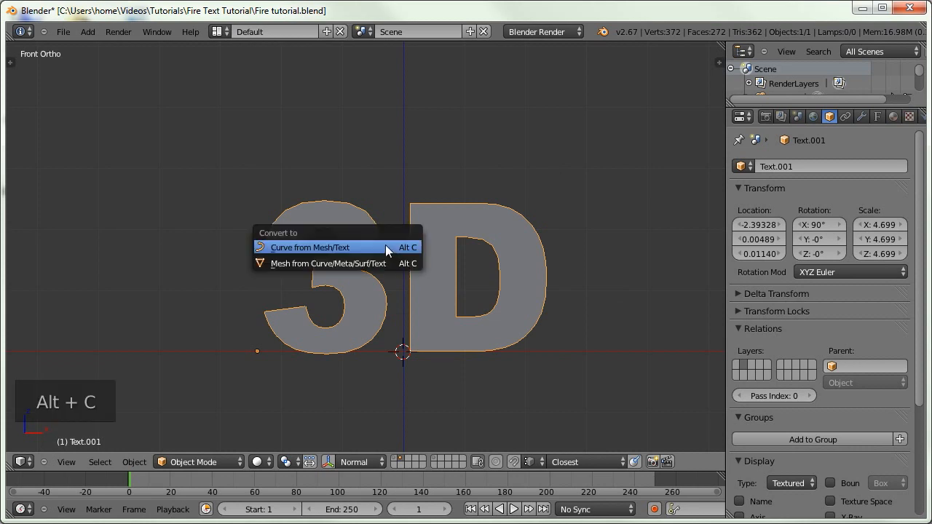
pyautogui.click(333, 263)
pyautogui.press('Tab')
pyautogui.moveTo(381, 257); pyautogui.dragTo(428, 254, button='middle')
pyautogui.press('a')
pyautogui.press('a')
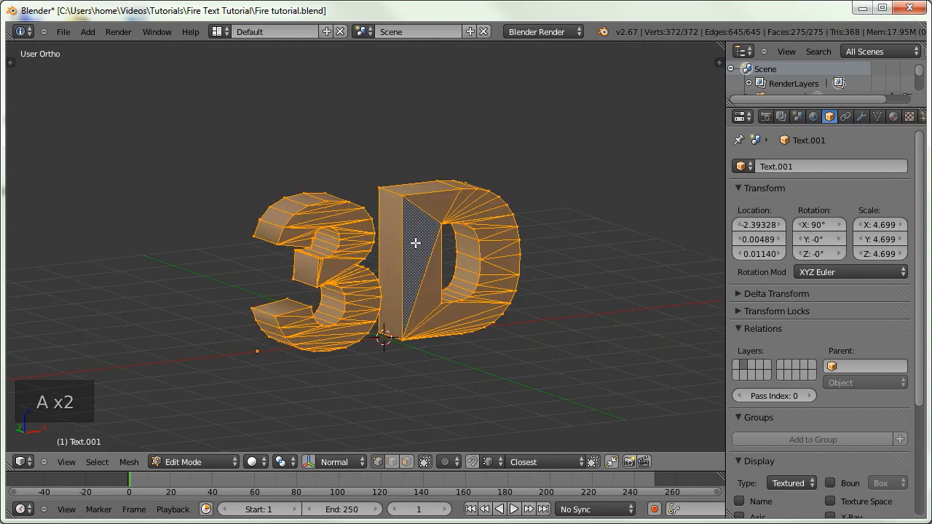
pyautogui.press('w')
pyautogui.click(399, 247)
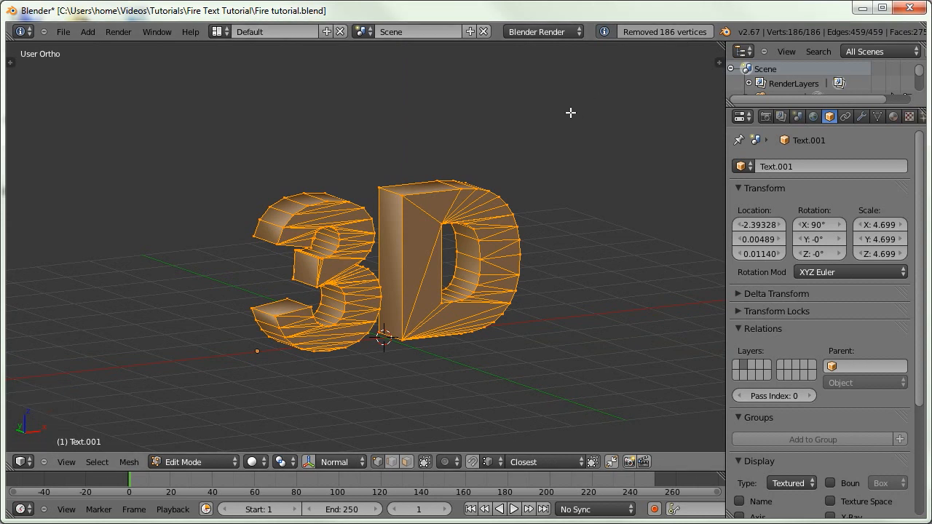
pyautogui.press('Tab')
# Add a Remesh modifier to the text, disable Remove Disconnected Pieces, and set the Octree Depth to 5.
pyautogui.moveTo(447, 283); pyautogui.dragTo(455, 169, button='middle')
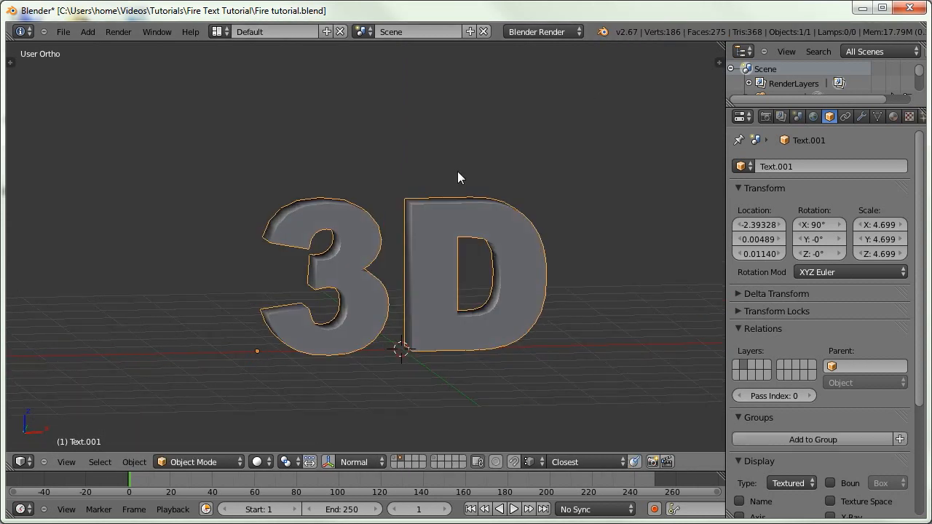
pyautogui.click(861, 117)
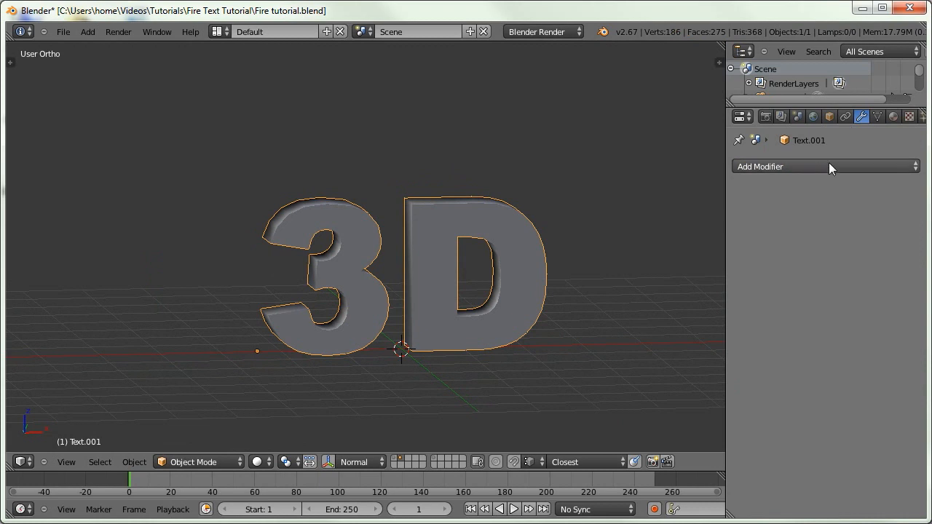
pyautogui.click(823, 166)
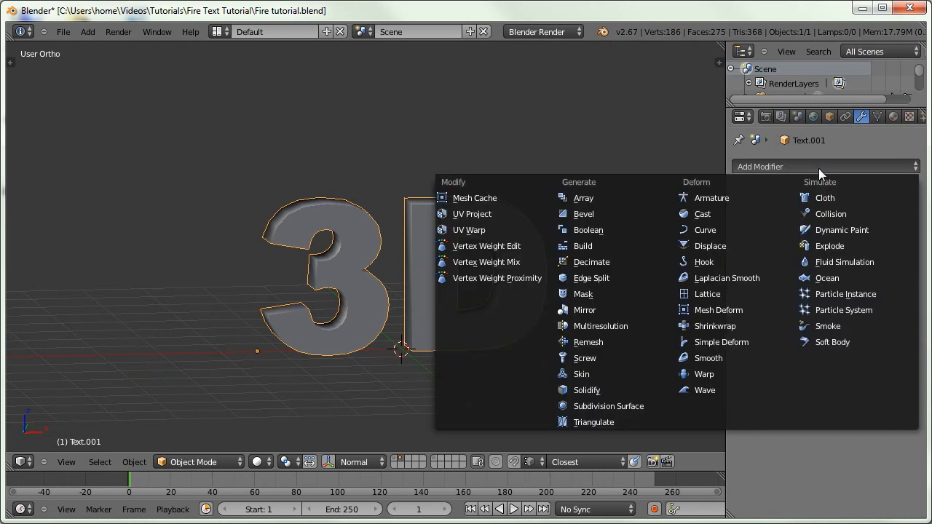
pyautogui.click(599, 341)
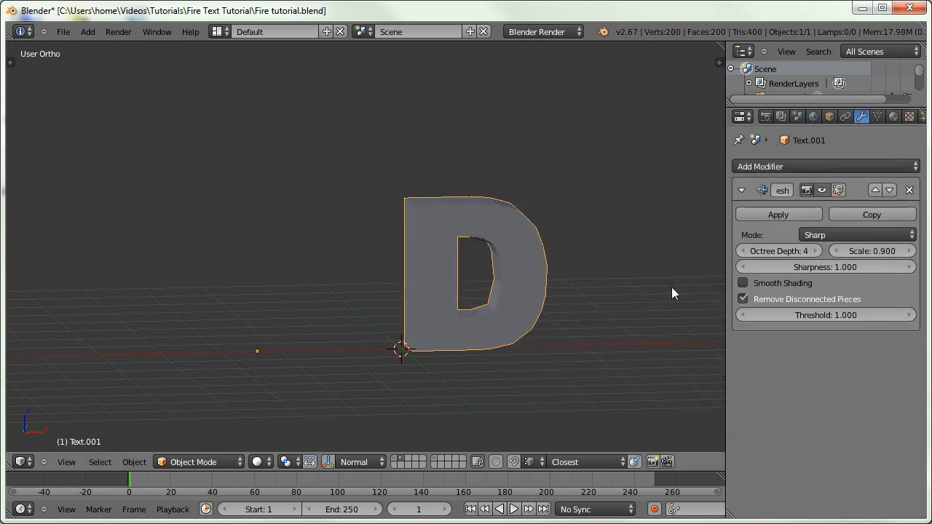
pyautogui.click(764, 298)
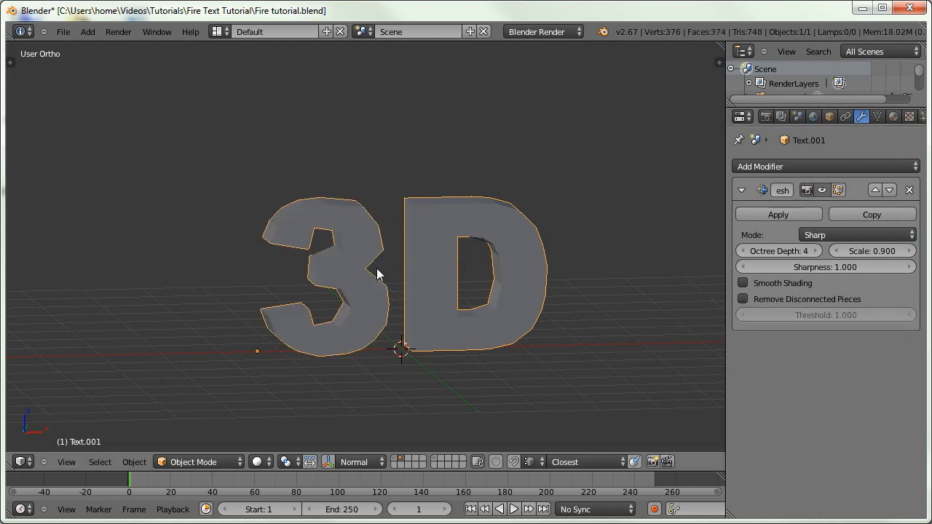
pyautogui.click(815, 251)
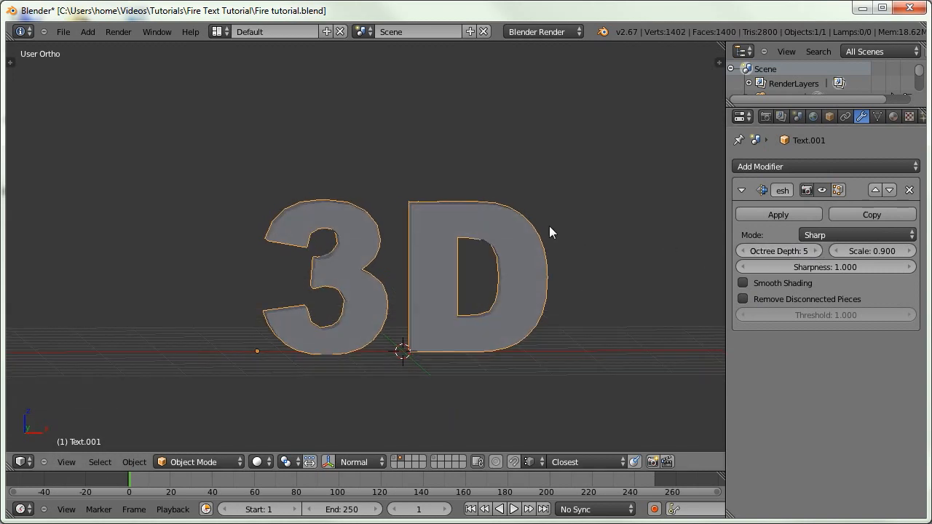
# Duplicate the text in place with its Remesh modifier and move the copy to layer 10.
pyautogui.press('n')
pyautogui.press('n')
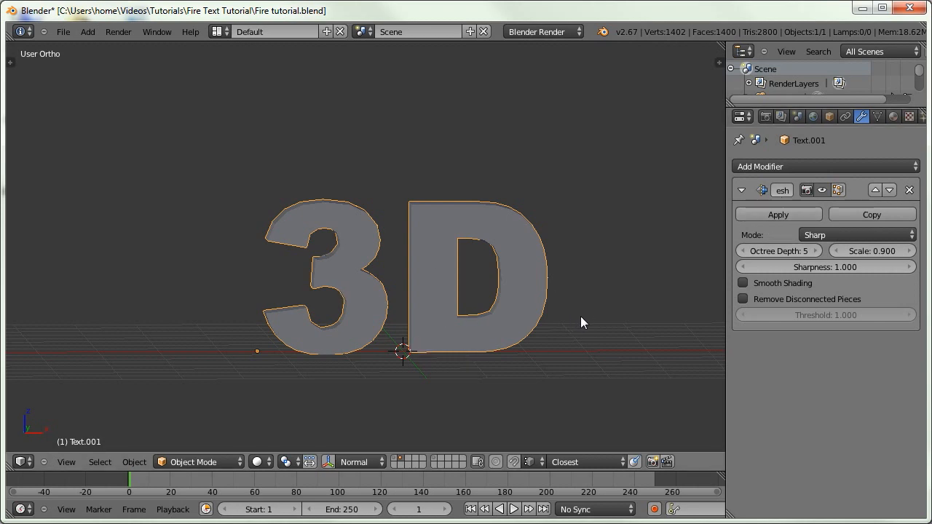
pyautogui.hotkey('ctrl', 'z')
pyautogui.hotkey('shift', 'd')
pyautogui.rightClick(550, 304)
pyautogui.press('m')
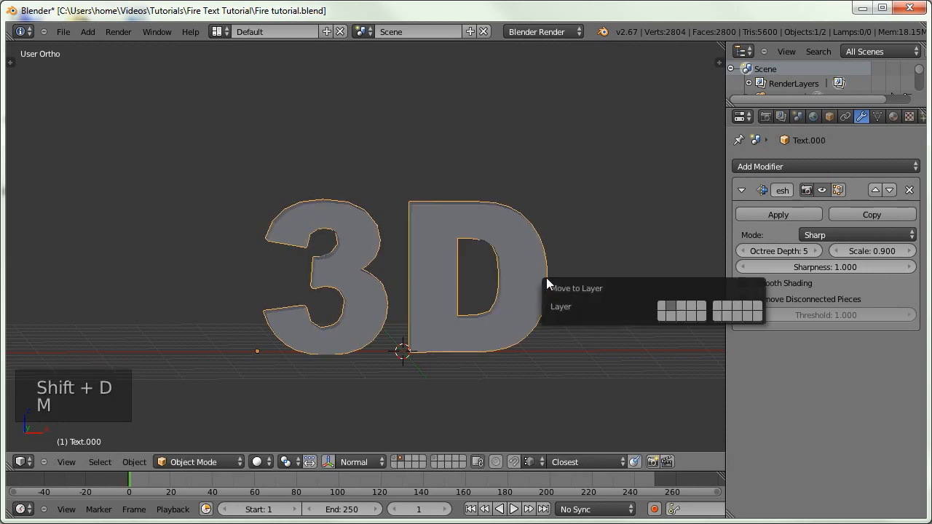
pyautogui.press('0')
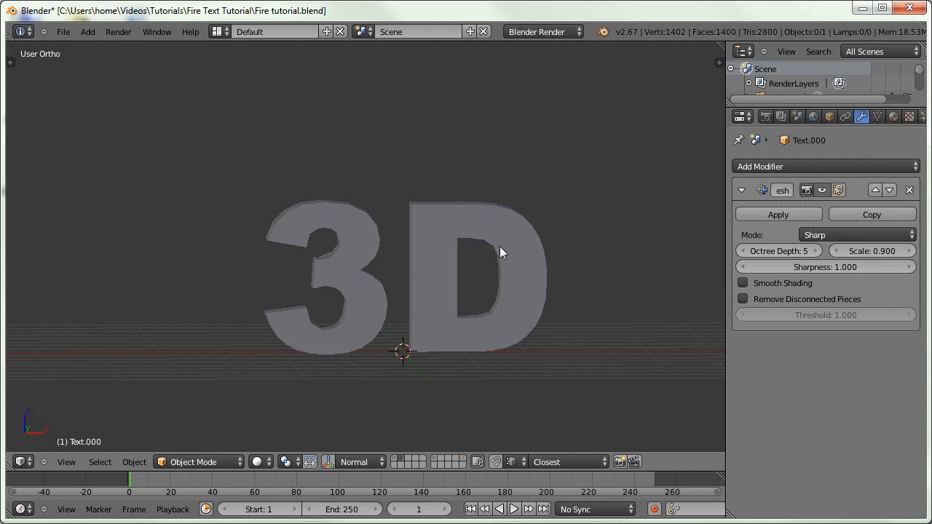
pyautogui.press('0')
# Apply the Remesh modifier to the original text and inspect its mesh in Edit Mode.
pyautogui.click(750, 214)
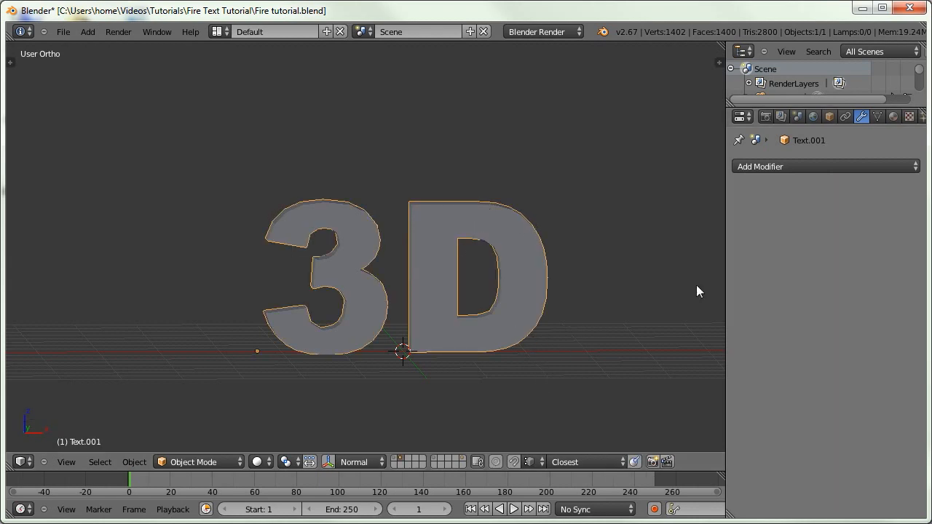
pyautogui.press('Tab')
pyautogui.moveTo(453, 272); pyautogui.dragTo(447, 291, button='middle')
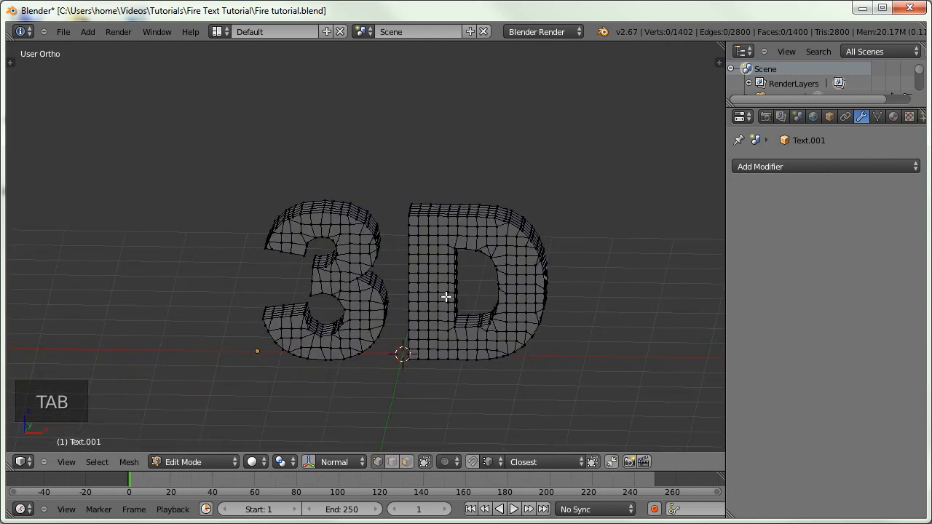
pyautogui.moveTo(461, 340); pyautogui.dragTo(368, 272, button='middle')
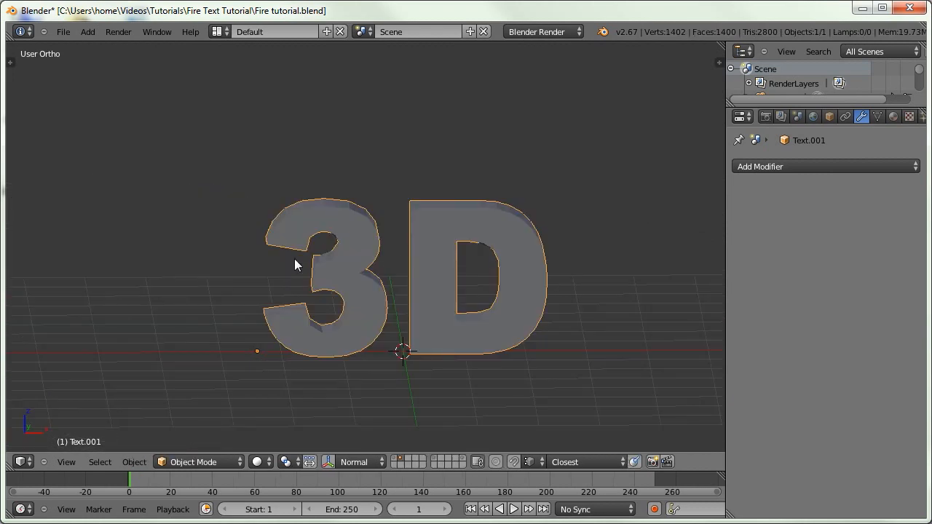
# Duplicate the text in place, move the copy to layer 1, and display layers 1 and 2 together.
pyautogui.hotkey('shift', 'd')
pyautogui.rightClick(395, 297)
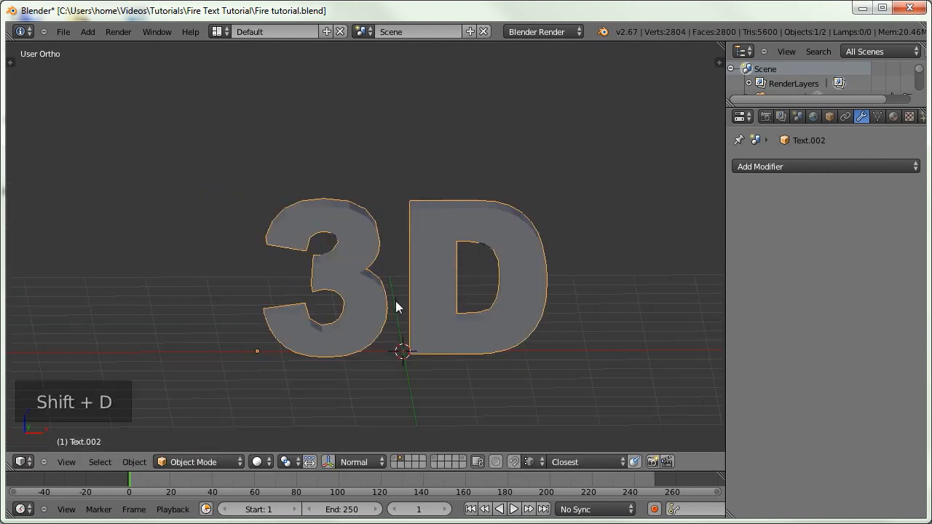
pyautogui.press('m')
pyautogui.press('2')
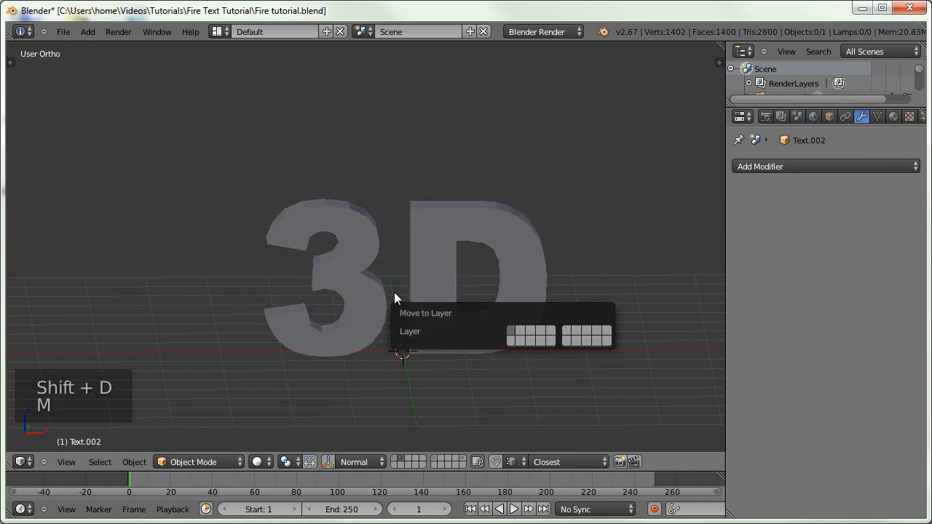
pyautogui.press('1')
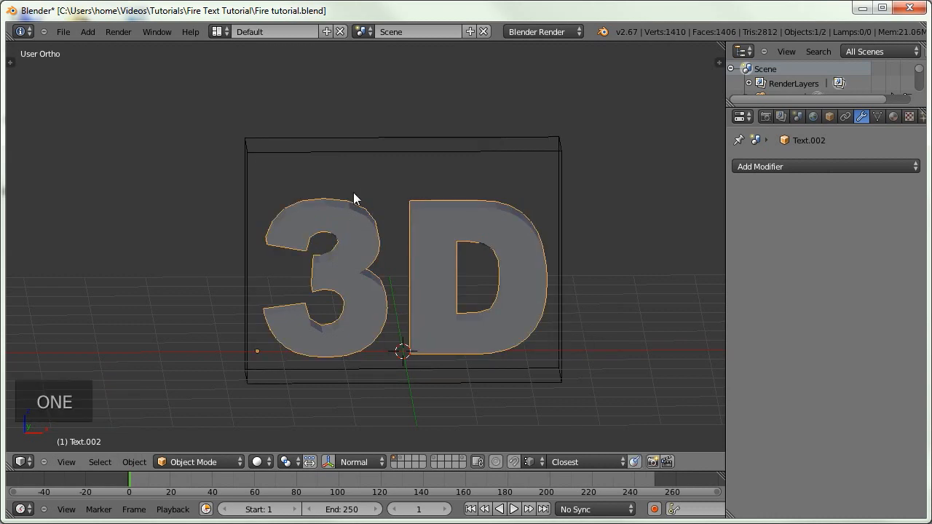
pyautogui.hotkey('shift', '2')
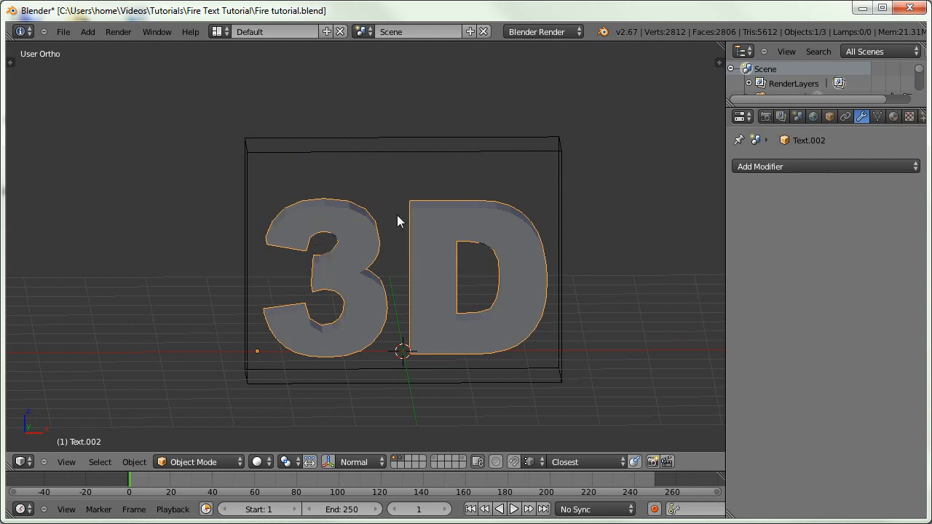
# Fatten the copied text's entire mesh along its normals by about 0.036 with Shrink/Fatten, then return to Object Mode.
pyautogui.press('Tab')
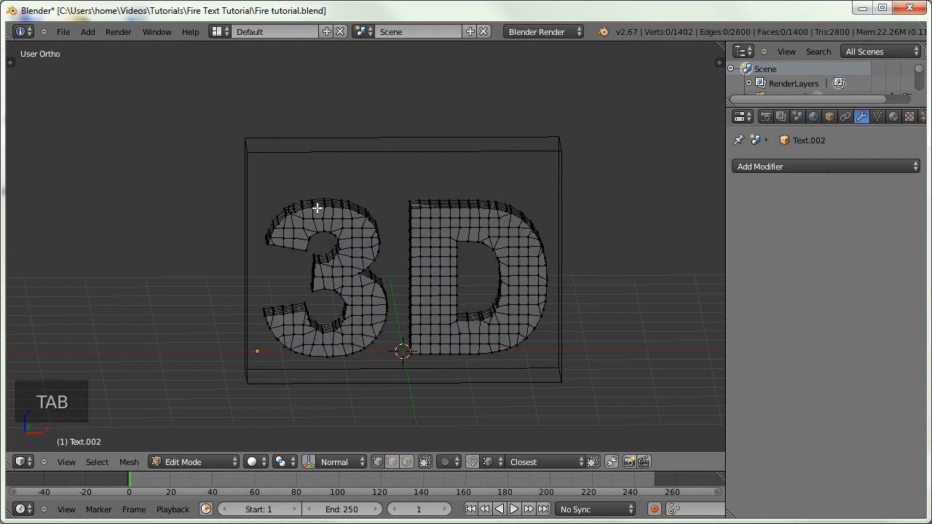
pyautogui.moveTo(320, 212); pyautogui.dragTo(315, 202, button='middle')
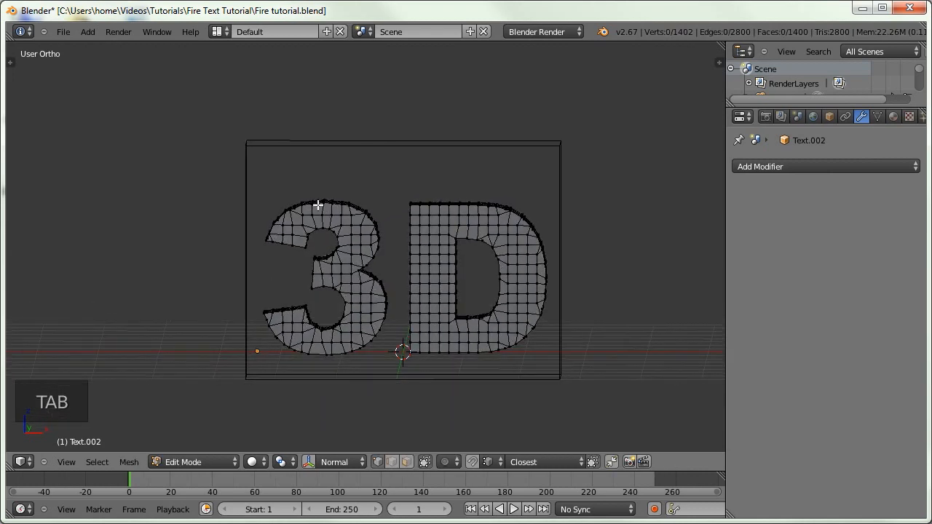
pyautogui.press('KP_1')
pyautogui.press('z')
pyautogui.press('a')
pyautogui.scroll(3, 247, 288)
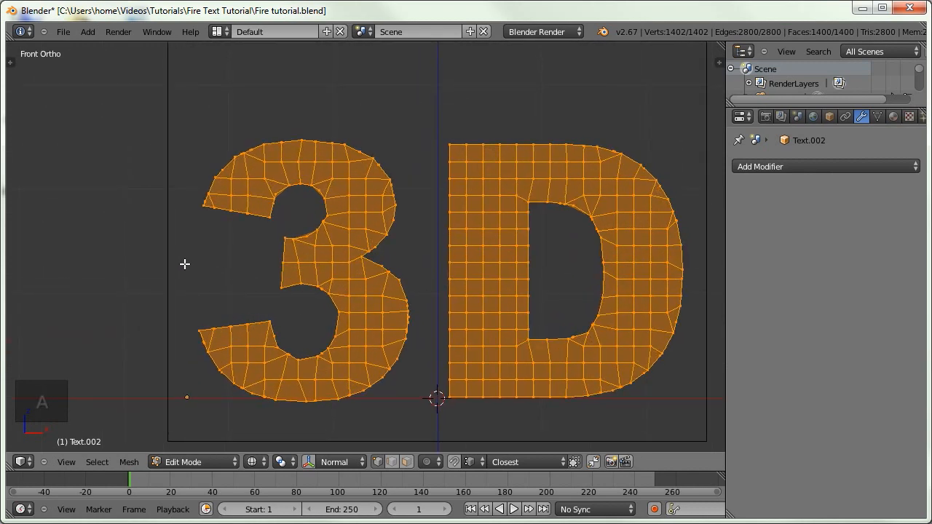
pyautogui.hotkey('alt', 's')
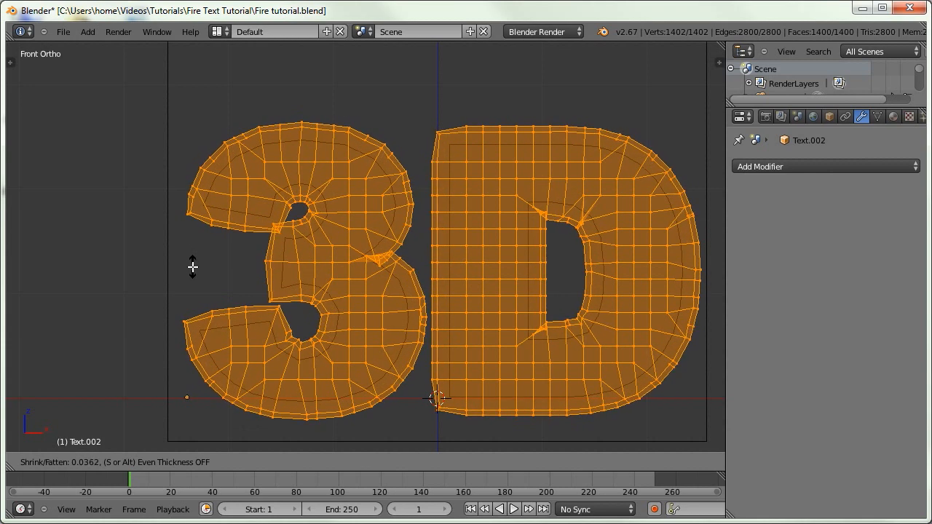
pyautogui.click(191, 267)
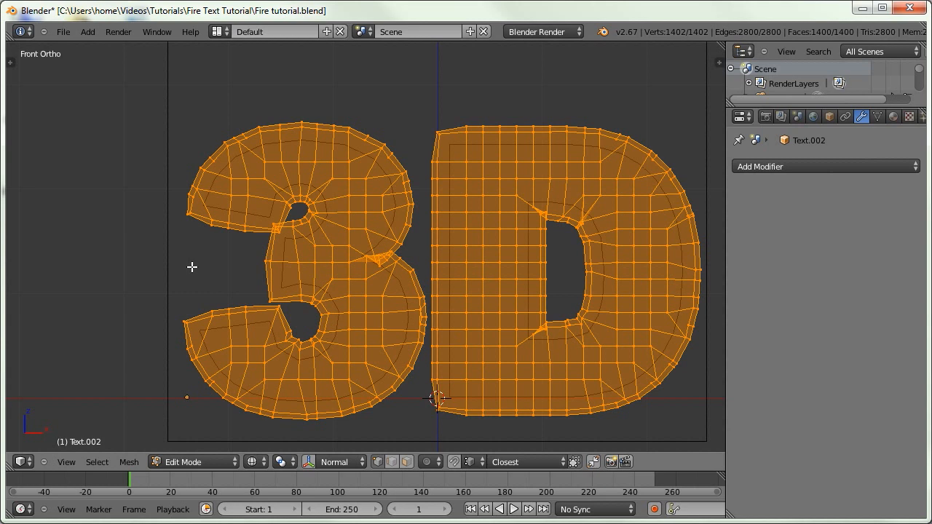
pyautogui.scroll(4, 344, 297)
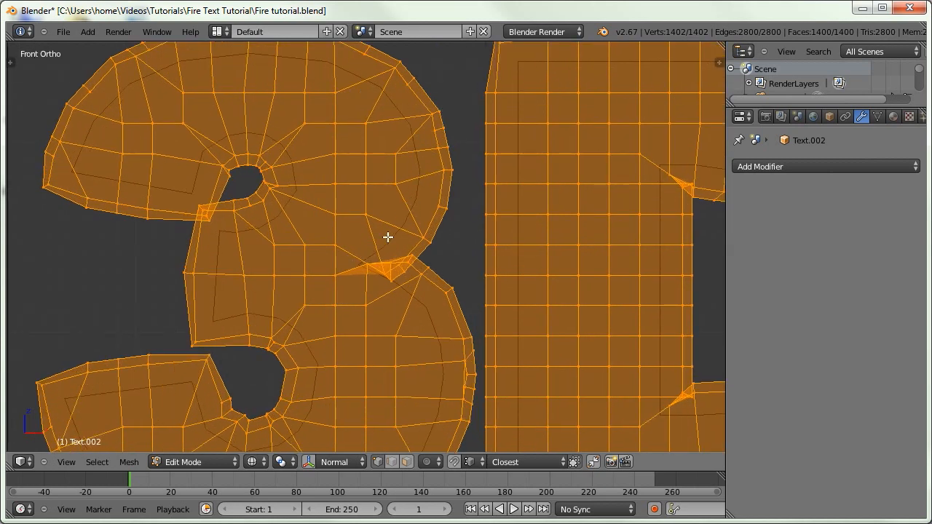
pyautogui.scroll(-1, 363, 211)
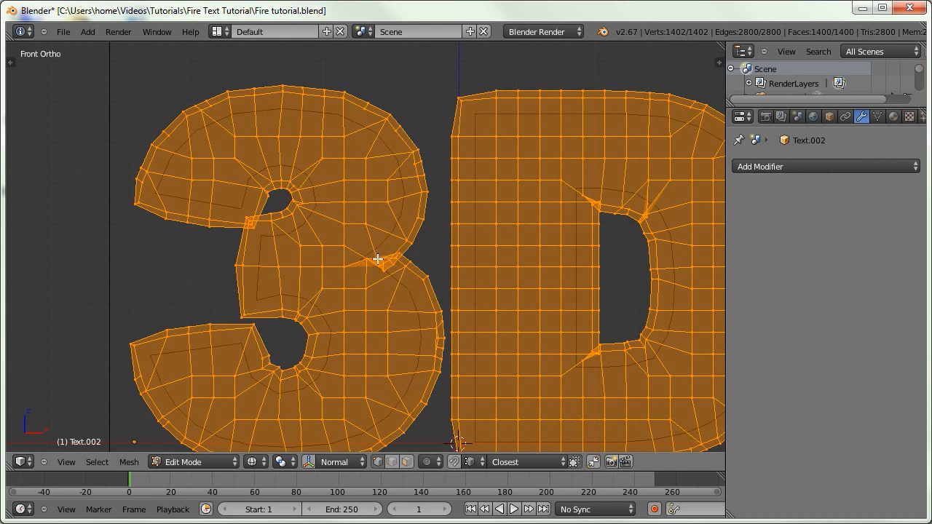
pyautogui.press('Tab')
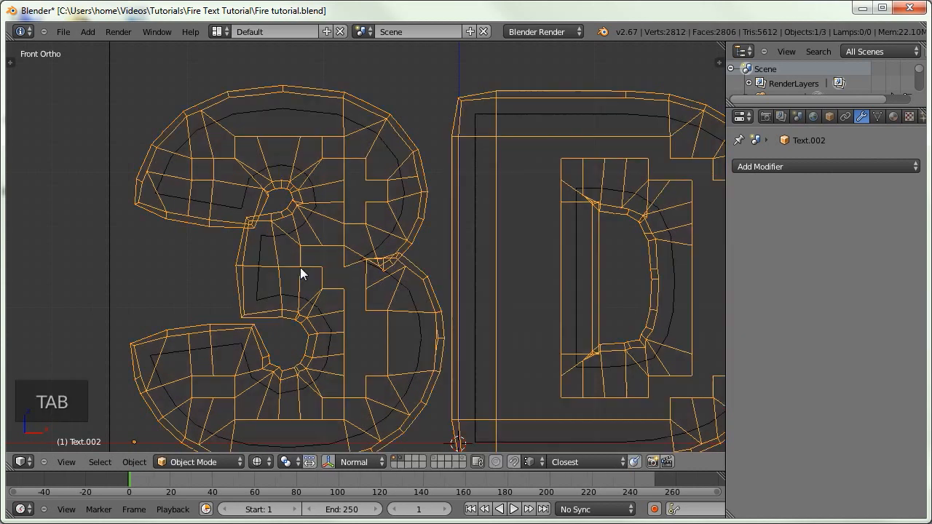
pyautogui.scroll(-3, 324, 267)
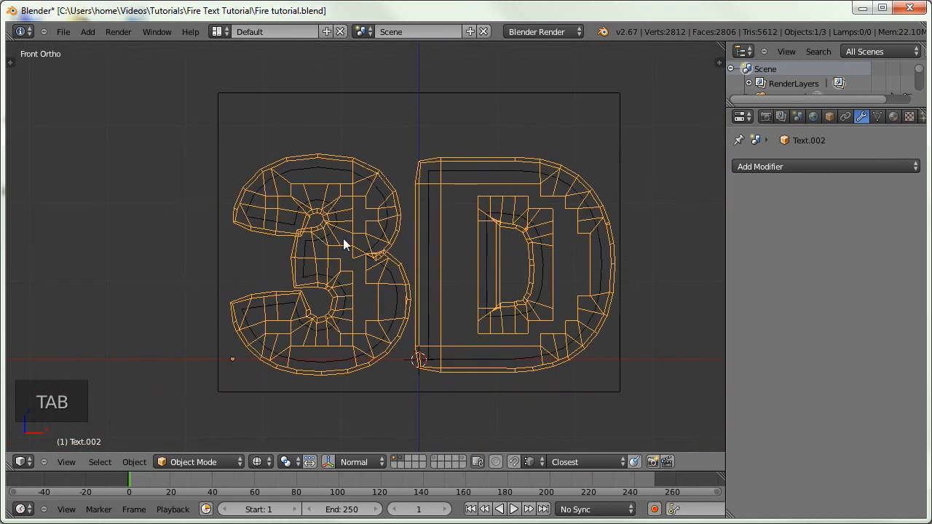
# Enable Smoke physics on the fattened text copy and set its type to Collision.
pyautogui.moveTo(880, 114); pyautogui.dragTo(772, 118, button='middle')
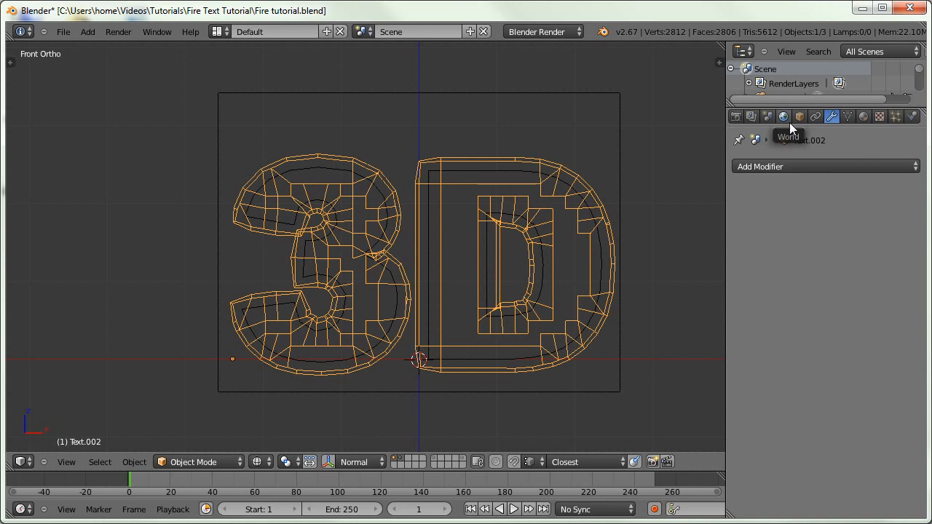
pyautogui.click(911, 116)
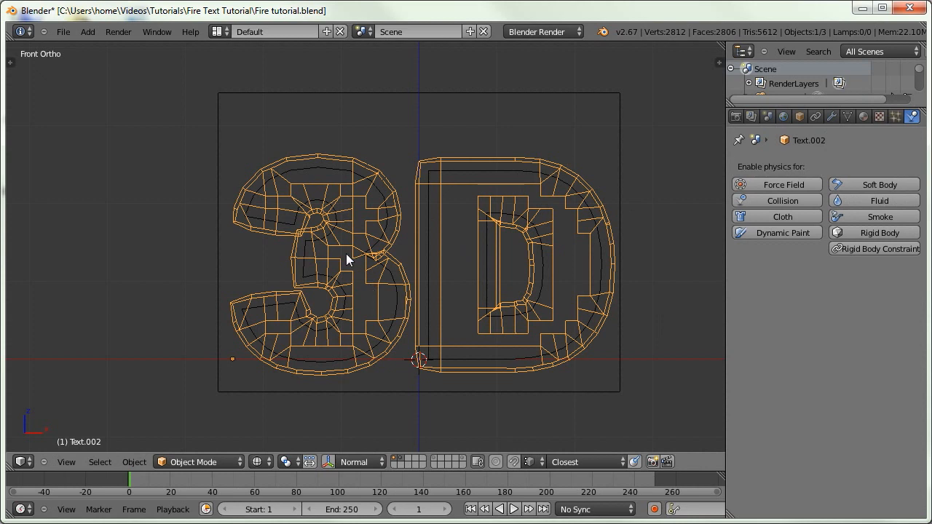
pyautogui.click(848, 217)
pyautogui.click(887, 291)
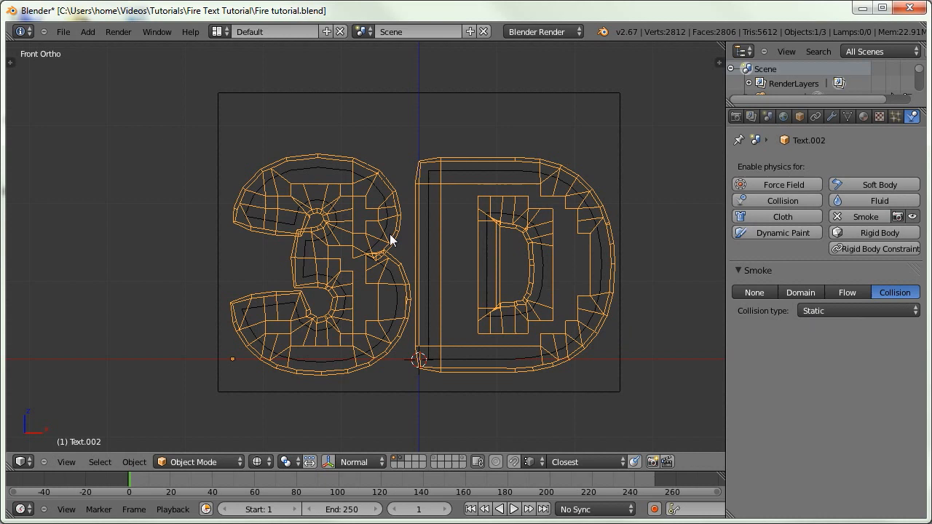
# Switch the viewport to solid shading and set the fattened text's display type to Wire.
pyautogui.press('z')
pyautogui.click(799, 117)
pyautogui.scroll(-4, 757, 349)
pyautogui.click(792, 366)
pyautogui.click(772, 335)
pyautogui.moveTo(597, 327); pyautogui.dragTo(460, 218, button='middle')
# Enable Smoke physics on the inner text as a Flow object with the flow type Fire.
pyautogui.rightClick(458, 178)
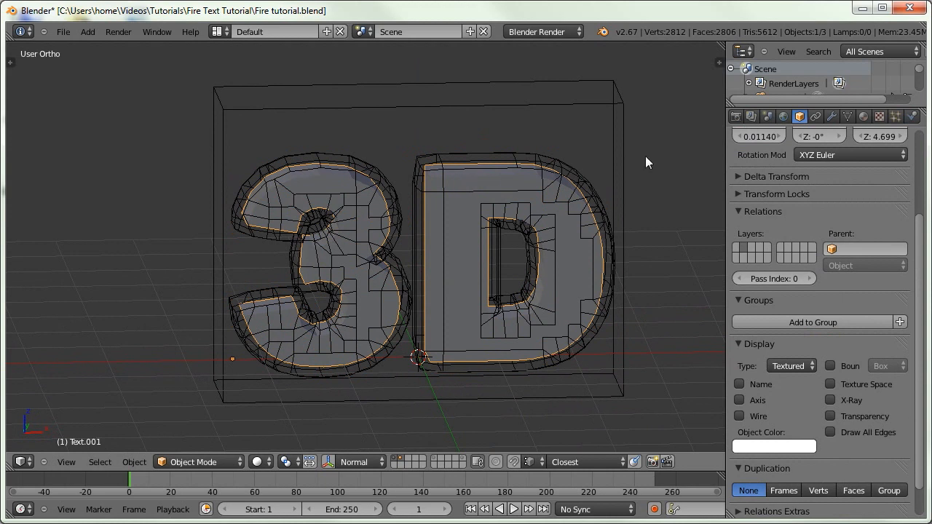
pyautogui.click(911, 117)
pyautogui.click(870, 217)
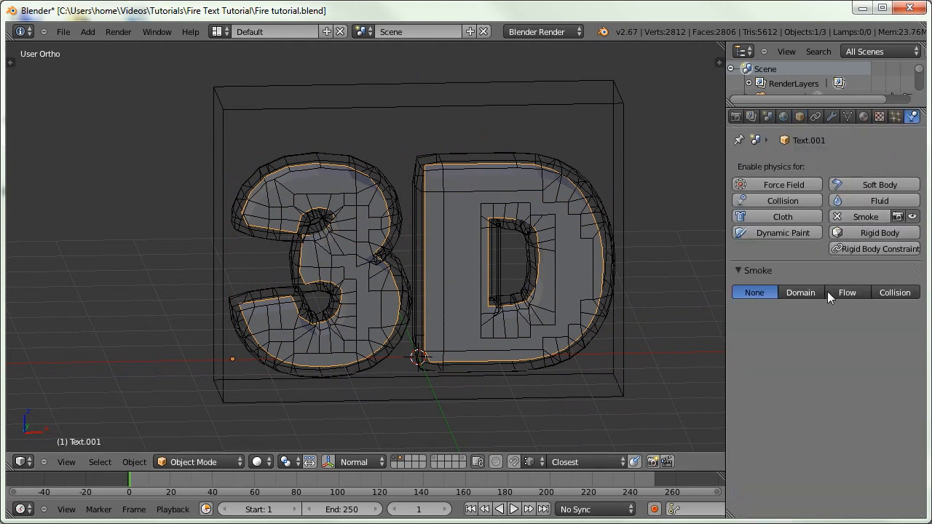
pyautogui.click(847, 292)
pyautogui.scroll(-2, 831, 306)
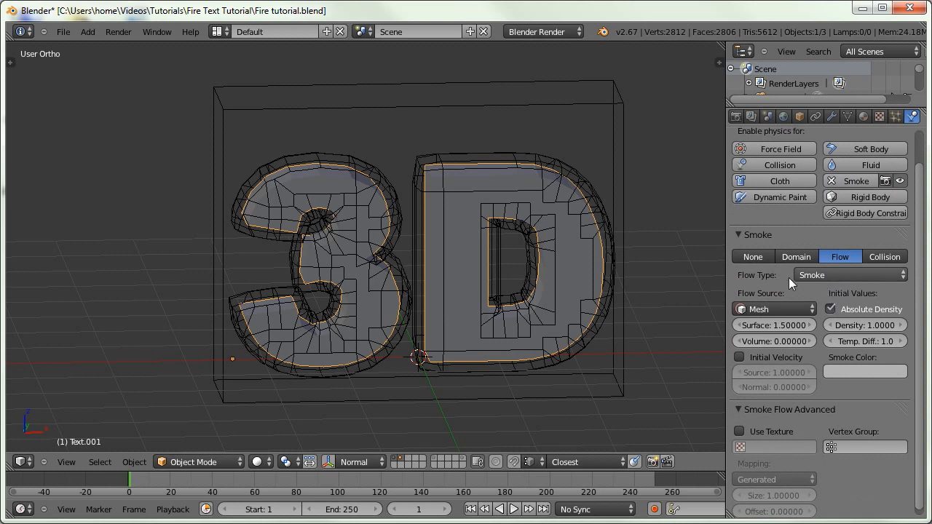
pyautogui.click(815, 275)
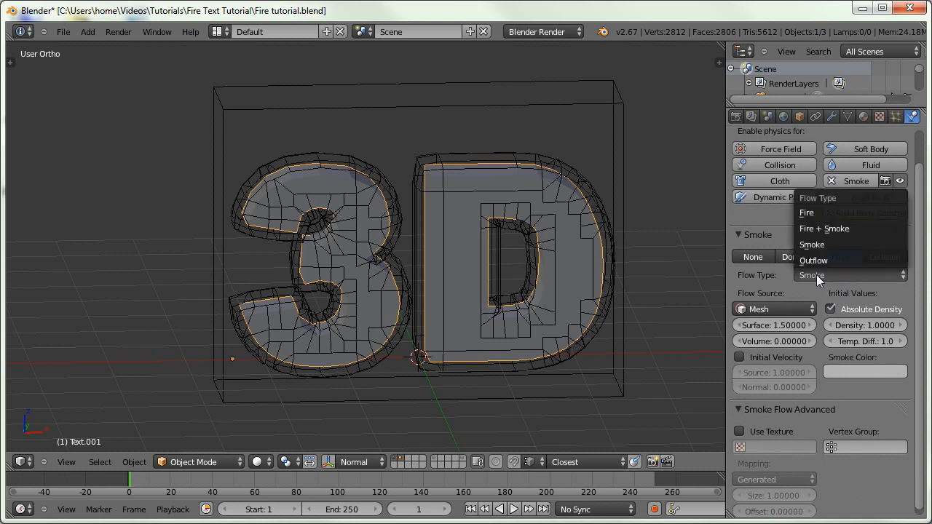
pyautogui.click(811, 212)
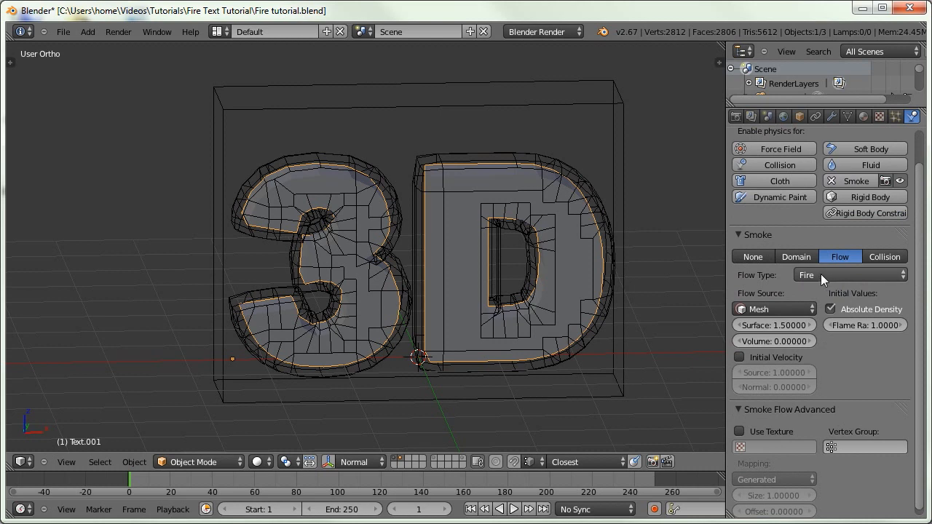
# Set the inner text's flow Surface value to 1.0 and examine the gap between it and the collision shell.
pyautogui.click(820, 274)
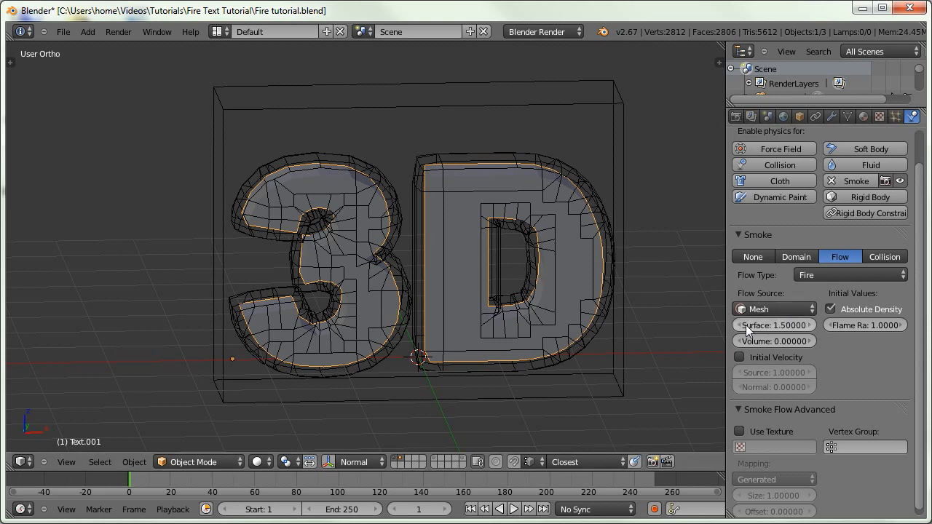
pyautogui.moveTo(776, 326); pyautogui.dragTo(772, 325)
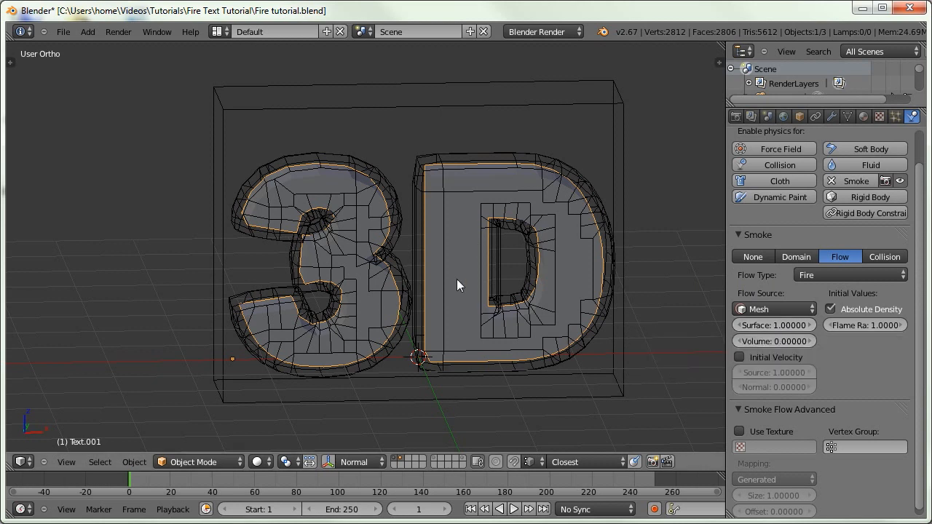
pyautogui.moveTo(490, 260); pyautogui.dragTo(483, 232, button='middle')
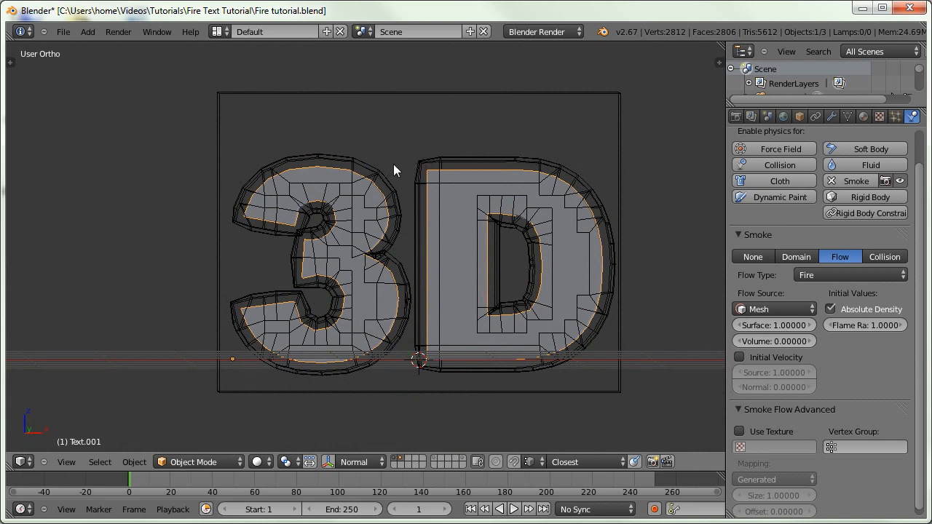
pyautogui.scroll(4, 415, 298)
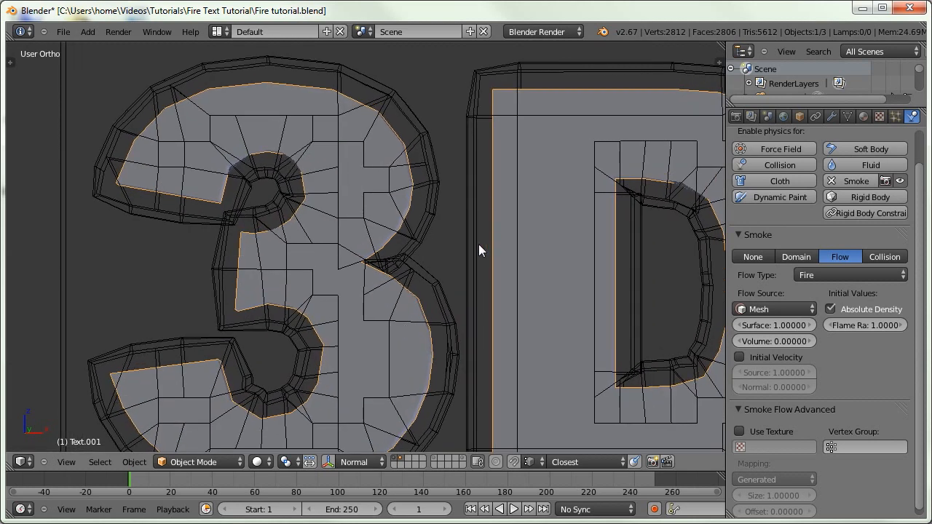
pyautogui.scroll(-4, 478, 244)
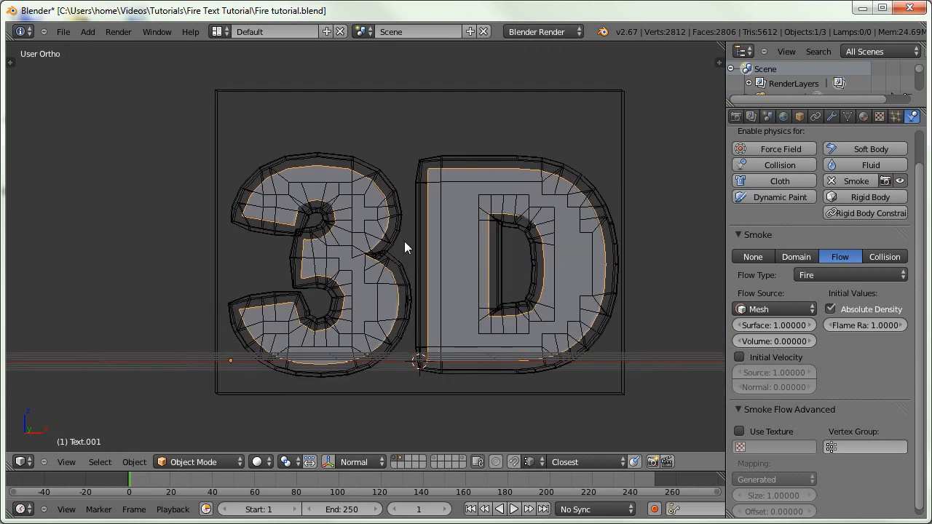
# Make the cube around the text a smoke Domain and set its resolution divisions to 100.
pyautogui.keyDown('shift'); pyautogui.moveTo(297, 119); pyautogui.dragTo(279, 152, button='middle'); pyautogui.keyUp('shift')
pyautogui.rightClick(266, 124)
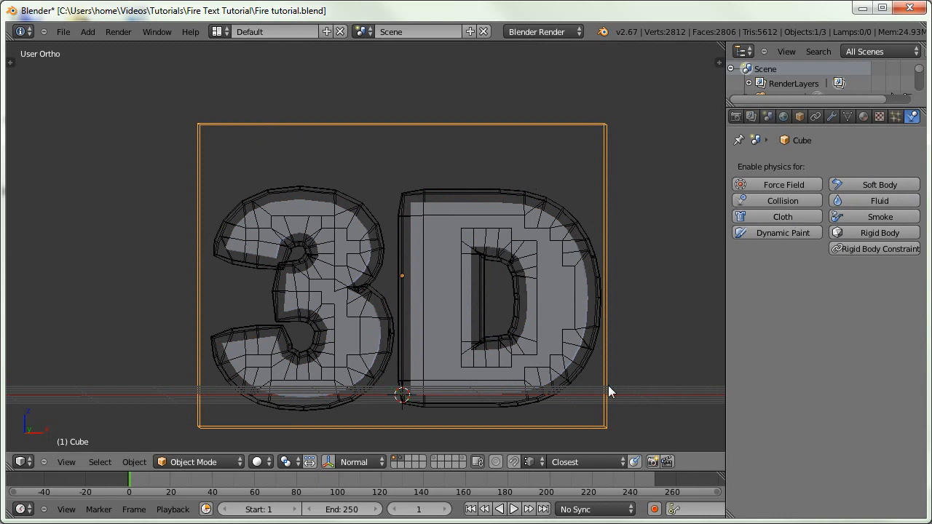
pyautogui.click(857, 216)
pyautogui.click(798, 292)
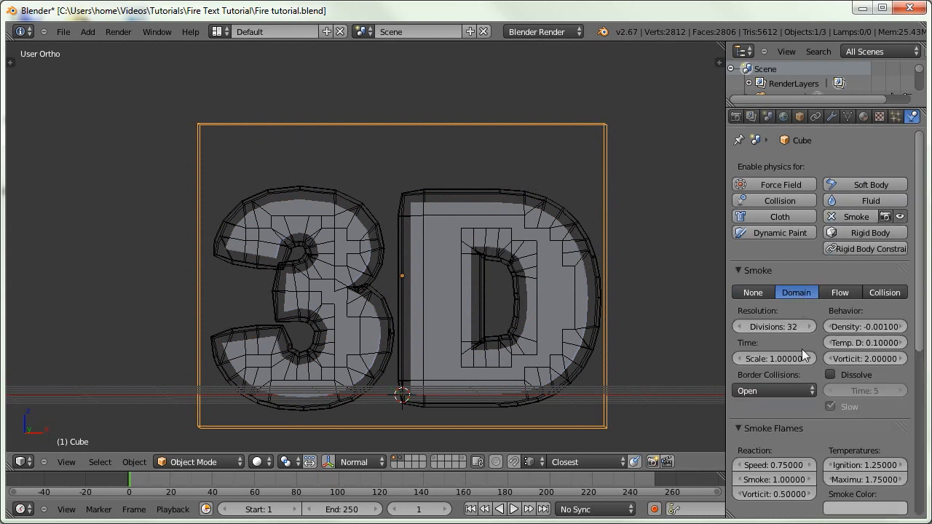
pyautogui.scroll(-2, 801, 348)
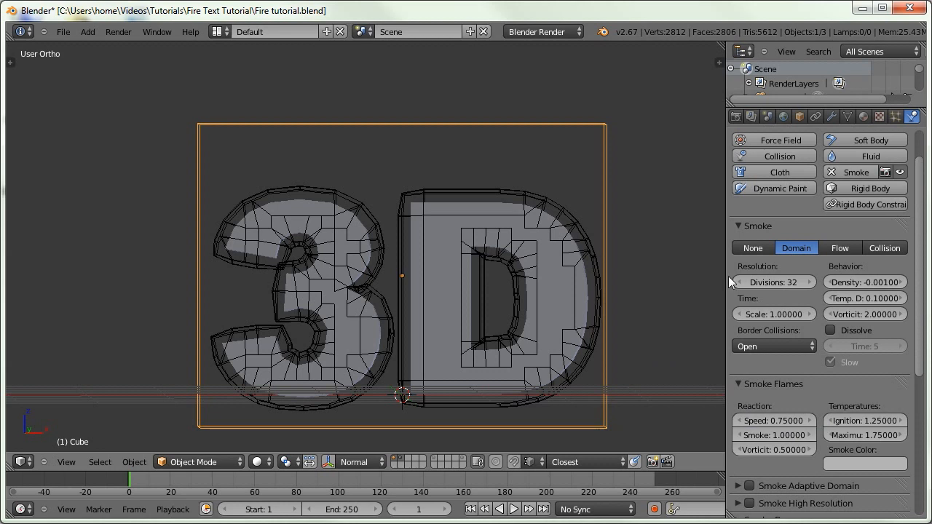
pyautogui.click(780, 282)
pyautogui.write('100')
pyautogui.press('Return')
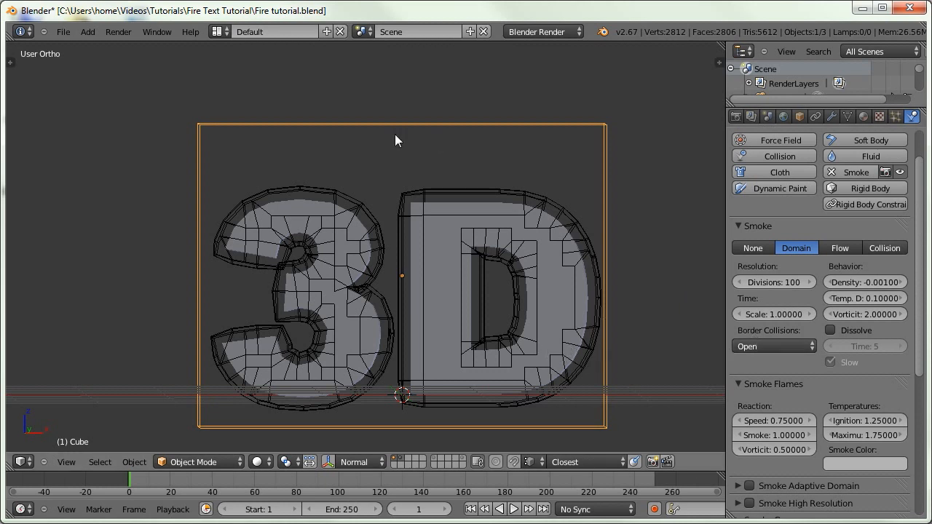
# Set the smoke domain's border collisions to Collide All.
pyautogui.moveTo(436, 197); pyautogui.dragTo(691, 299, button='middle')
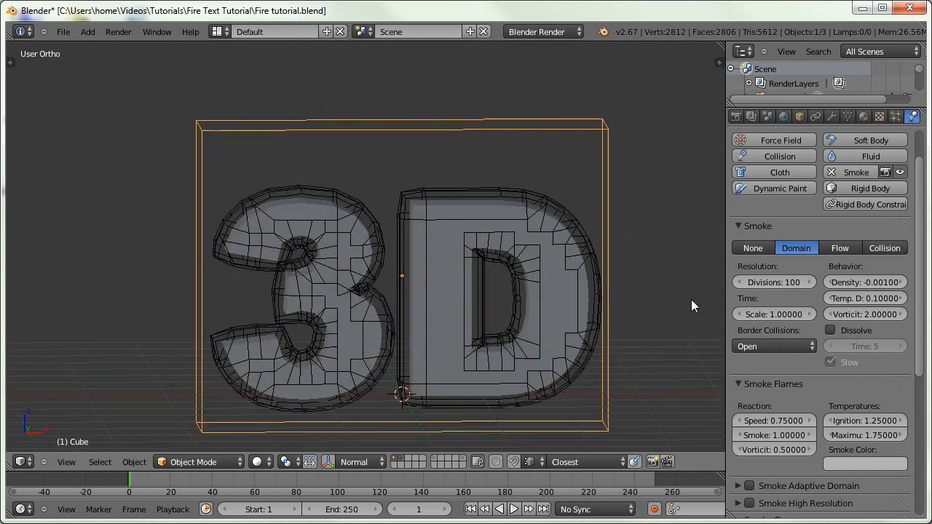
pyautogui.click(764, 346)
pyautogui.click(751, 299)
# Adjust the domain cube in front view so it is centred around the text, and apply its transform.
pyautogui.press('KP_1')
pyautogui.press('s')
pyautogui.click(600, 326)
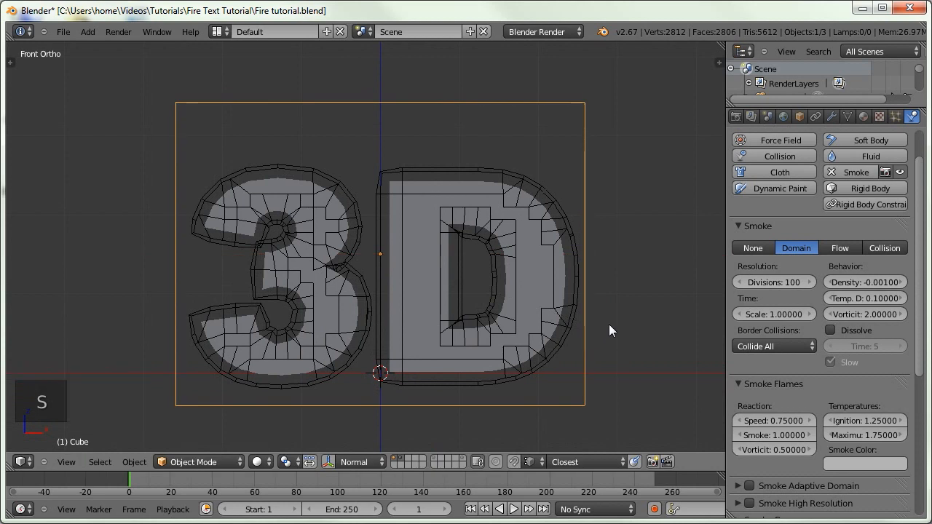
pyautogui.press('g')
pyautogui.click(617, 324)
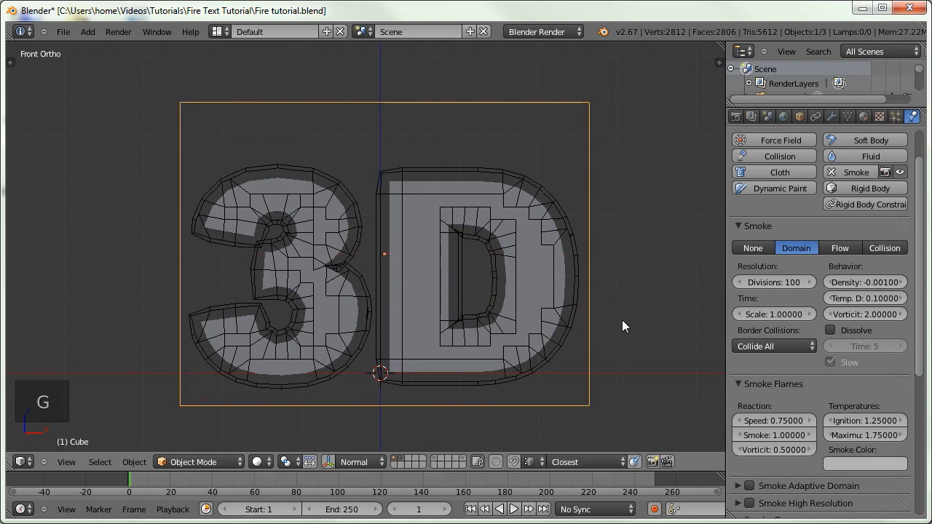
pyautogui.hotkey('ctrl', 'a')
pyautogui.click(610, 316)
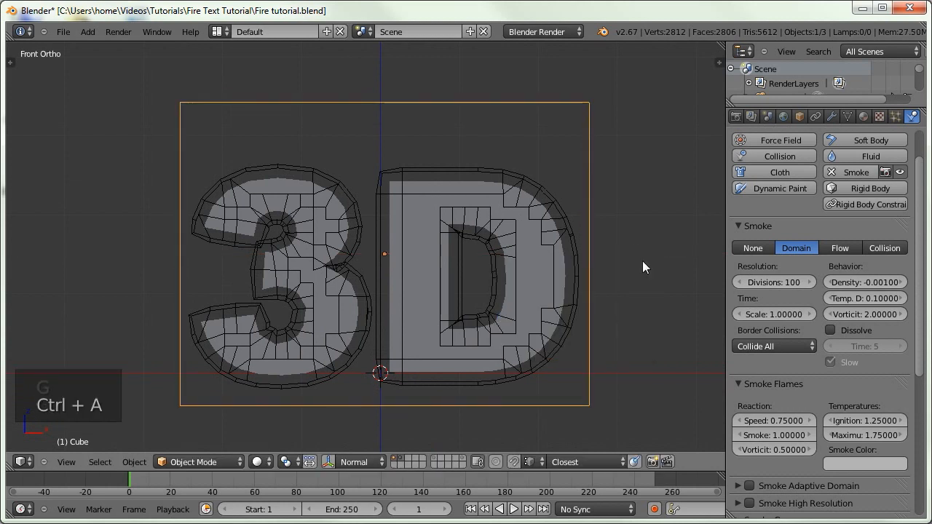
# Enable Dissolve for the domain's smoke.
pyautogui.click(830, 331)
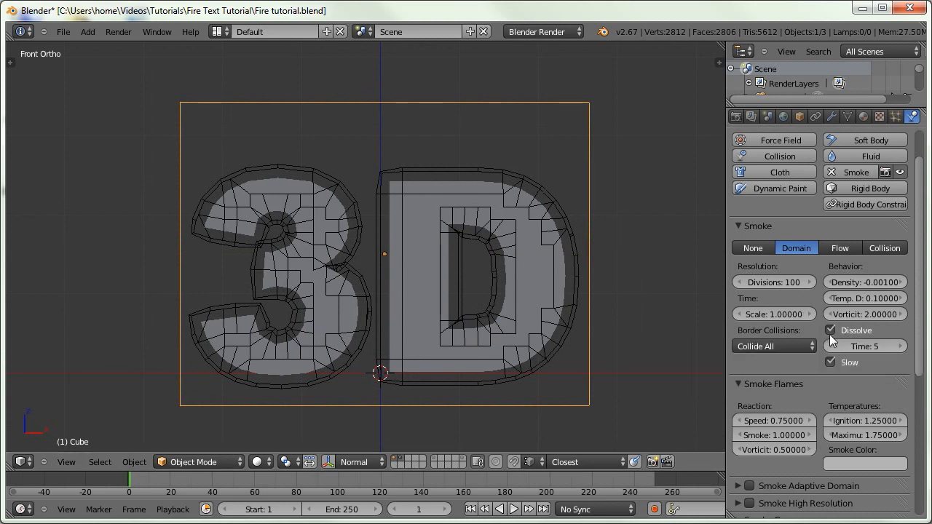
# Set the smoke domain's dissolve time to 1.
pyautogui.click(833, 344)
pyautogui.click(833, 345)
pyautogui.click(833, 345)
pyautogui.click(834, 345)
pyautogui.scroll(2, 799, 421)
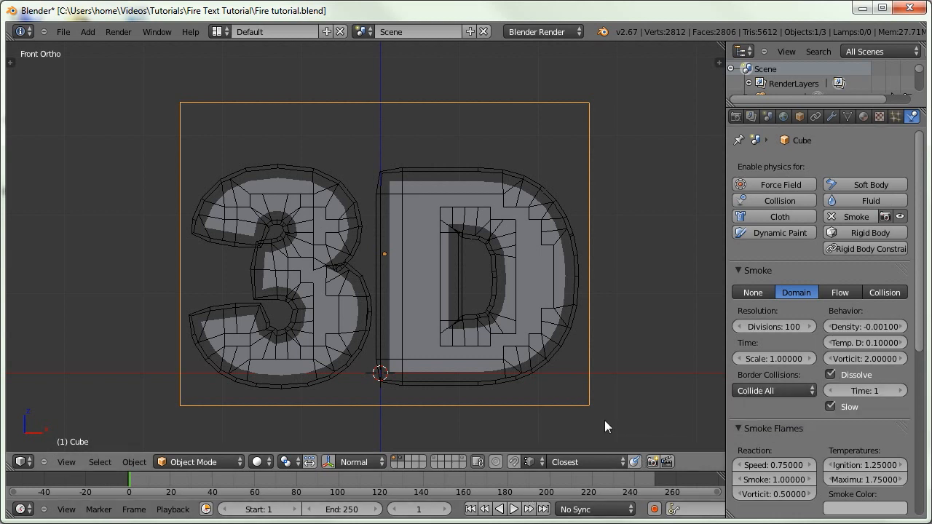
# Save the file, and play the smoke simulation to frame 62 to examine the flames around the text from several angles.
pyautogui.scroll(-10, 786, 327)
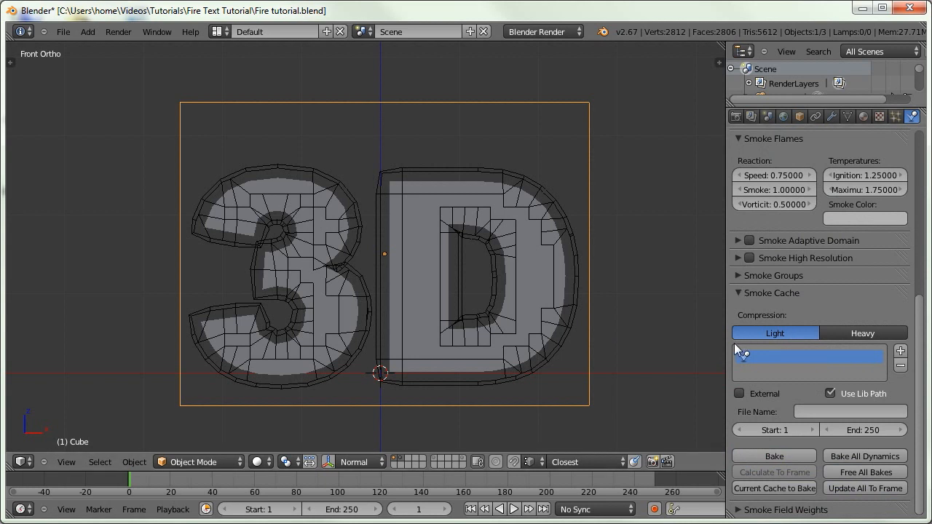
pyautogui.moveTo(416, 304); pyautogui.dragTo(451, 324, button='middle')
pyautogui.hotkey('ctrl', 'w')
pyautogui.hotkey('alt', 'a')
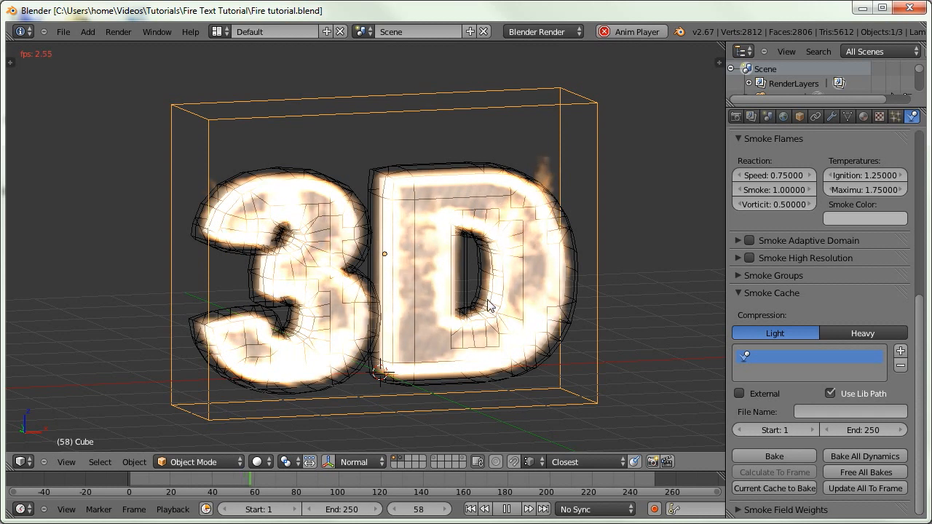
pyautogui.click(507, 509)
pyautogui.moveTo(443, 384); pyautogui.dragTo(382, 280, button='middle')
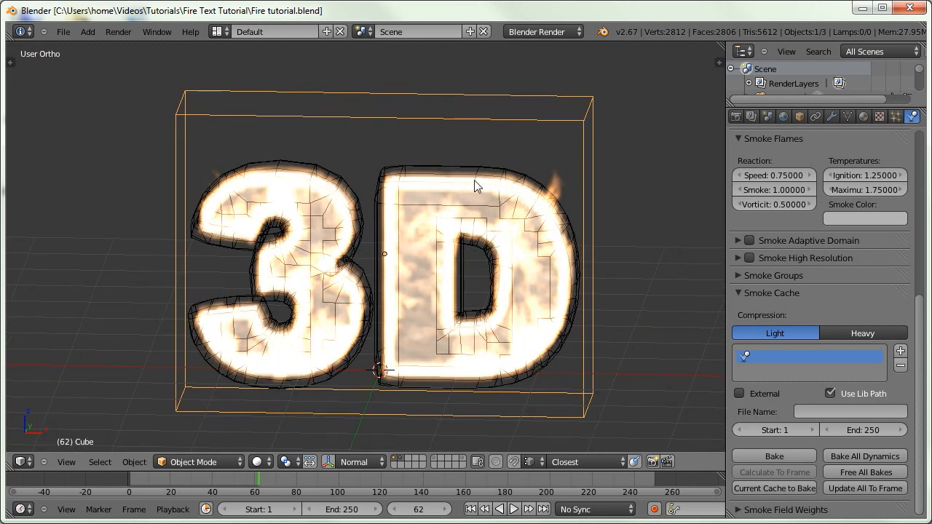
pyautogui.moveTo(474, 179); pyautogui.dragTo(458, 207, button='middle')
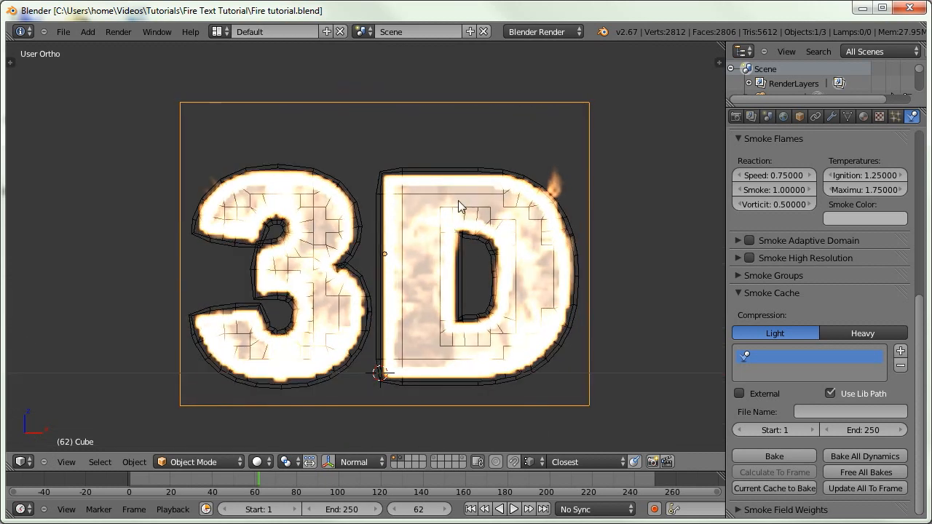
pyautogui.moveTo(553, 185); pyautogui.dragTo(364, 335, button='middle')
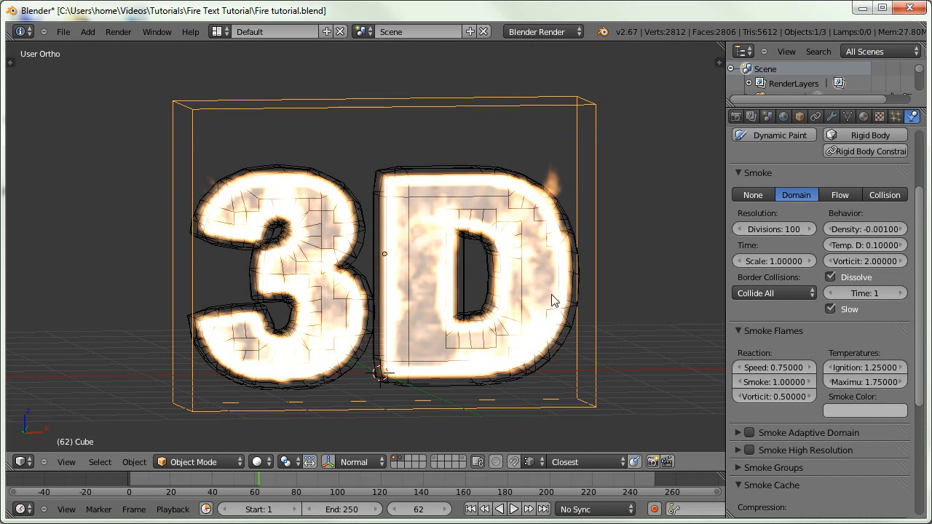
# Set the smoke flames' reaction speed to 0.8 and their vorticity to 1.
pyautogui.click(781, 367)
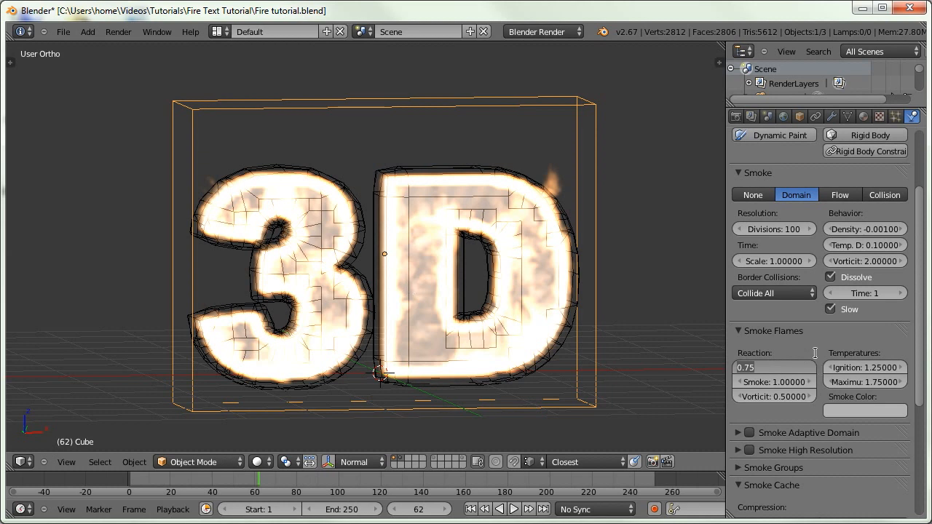
pyautogui.write('0.8')
pyautogui.press('Return')
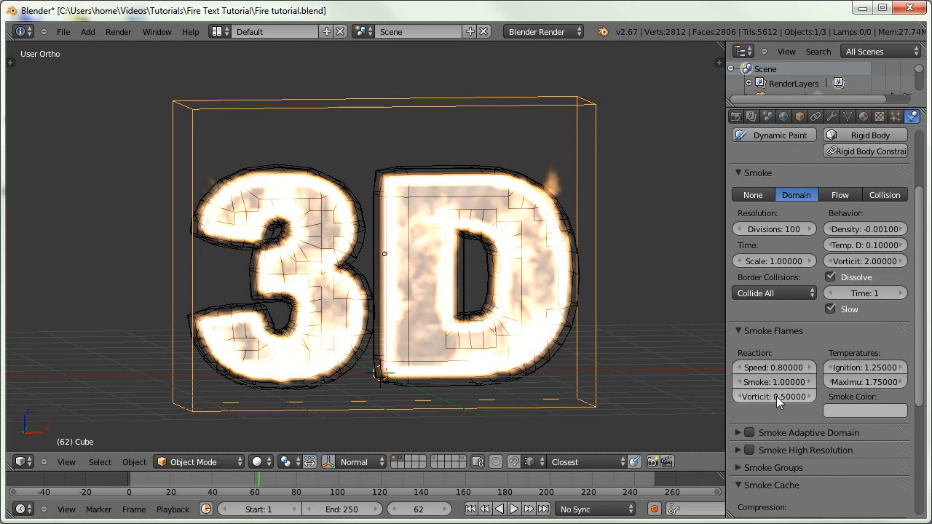
pyautogui.click(778, 396)
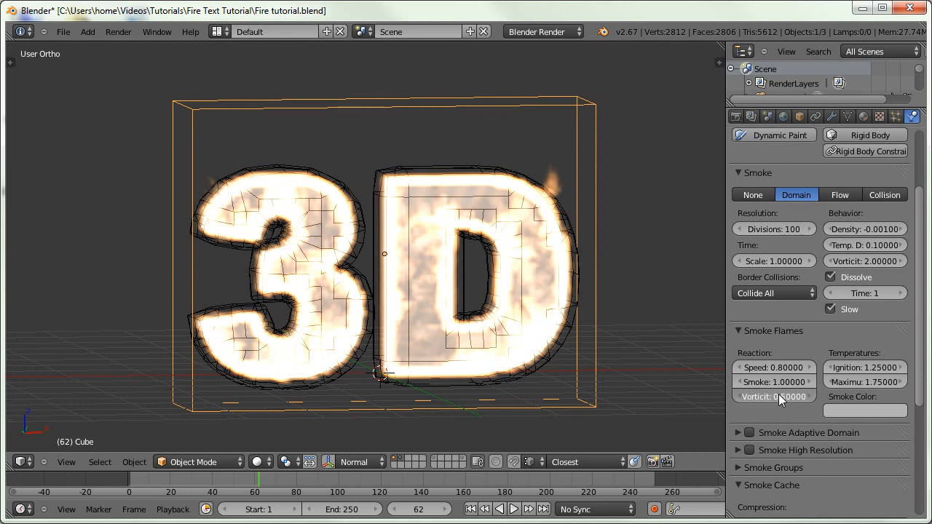
pyautogui.write('1')
pyautogui.press('Return')
# Set the smoke flames' ignition temperature to 0.5.
pyautogui.click(864, 368)
pyautogui.press('Return')
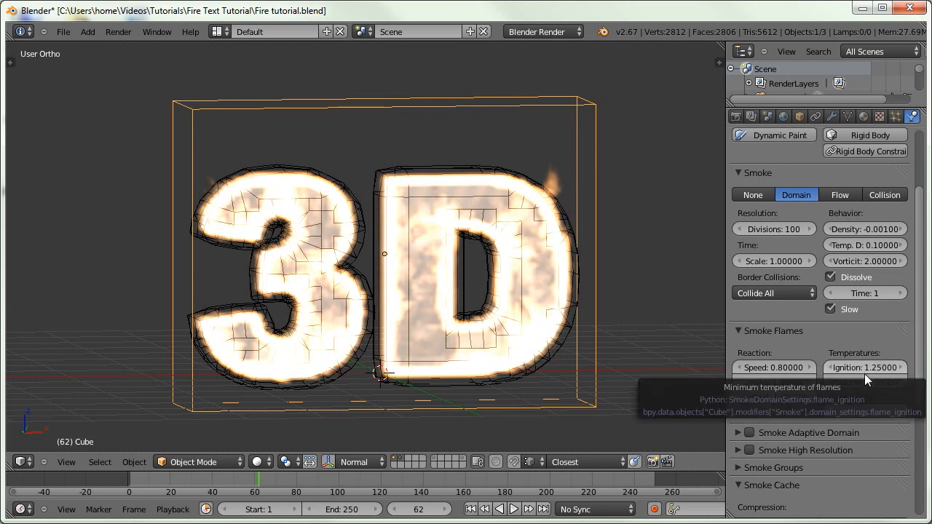
pyautogui.click(864, 373)
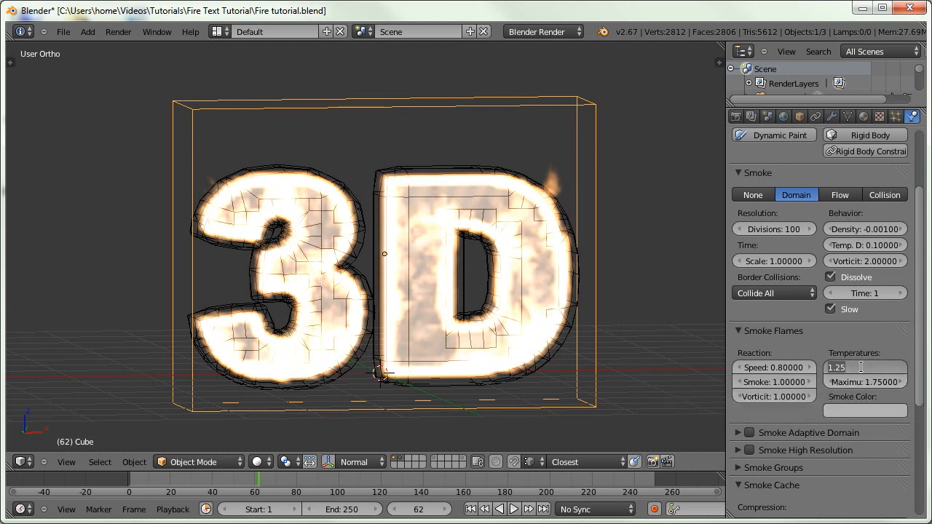
pyautogui.press('BackSpace')
pyautogui.write('0.5')
pyautogui.press('Return')
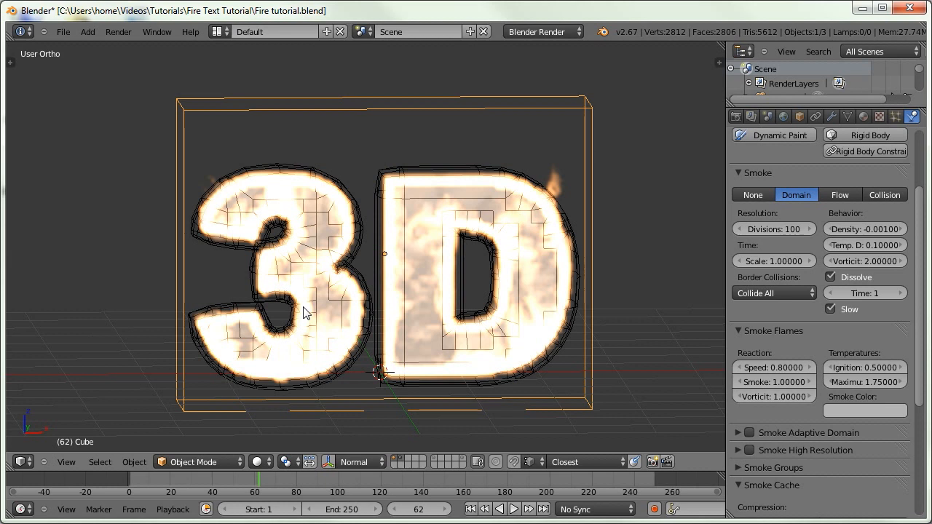
# Hide the collision text and the fire-emitting text from rendering, and reselect the domain cube.
pyautogui.rightClick(382, 173)
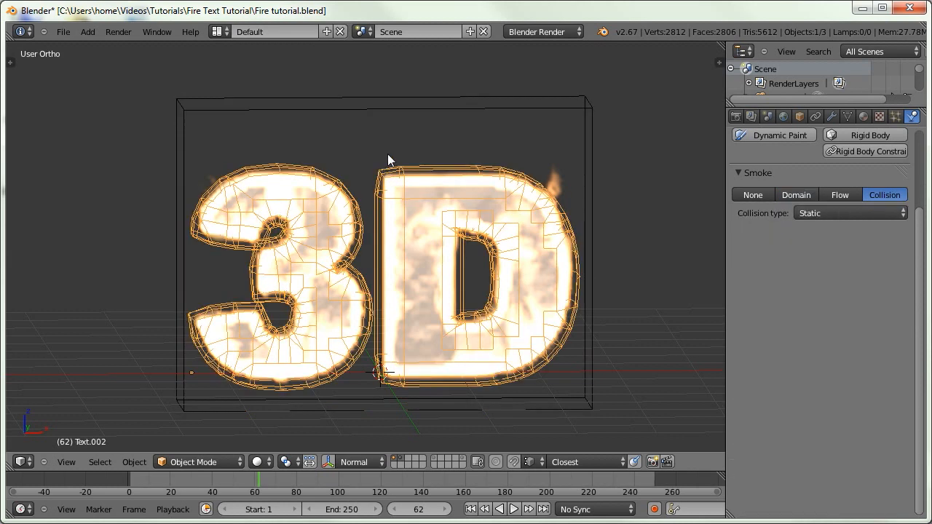
pyautogui.hotkey('ctrl', 'h')
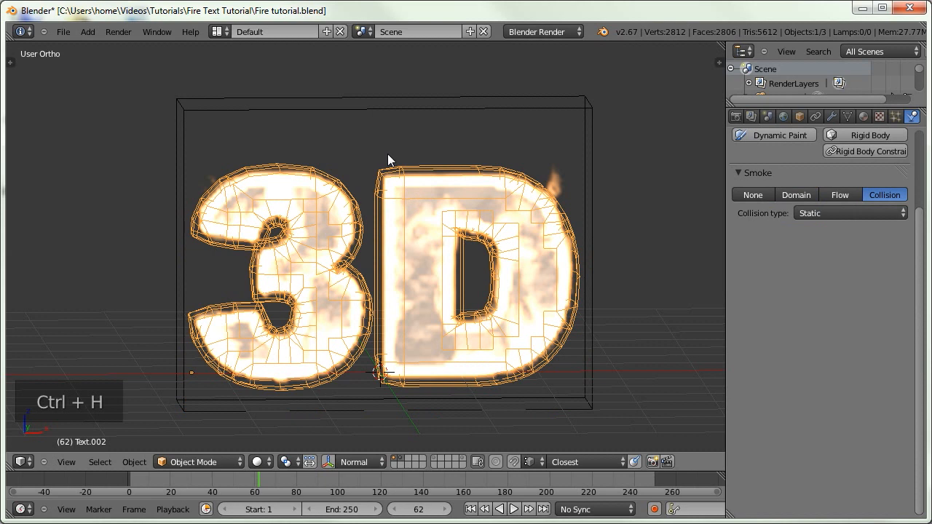
pyautogui.rightClick(414, 189)
pyautogui.rightClick(412, 189)
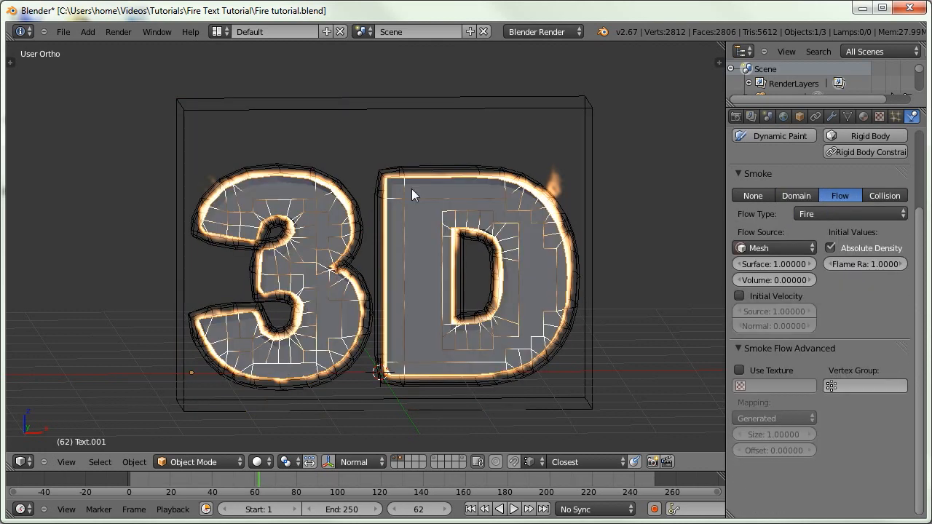
pyautogui.hotkey('ctrl', 'h')
pyautogui.rightClick(218, 113)
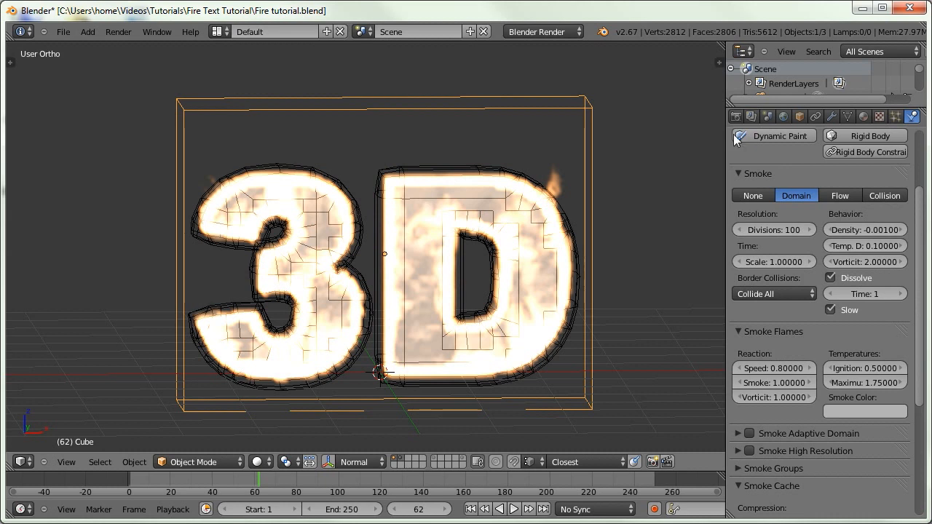
# Add a new world to the scene and enable Environment Lighting in it.
pyautogui.click(783, 116)
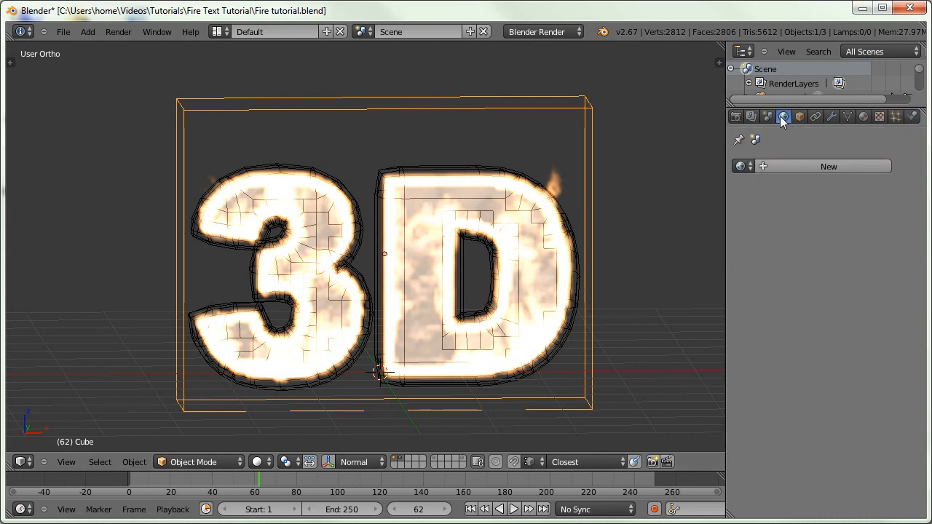
pyautogui.click(785, 166)
pyautogui.scroll(-2, 793, 355)
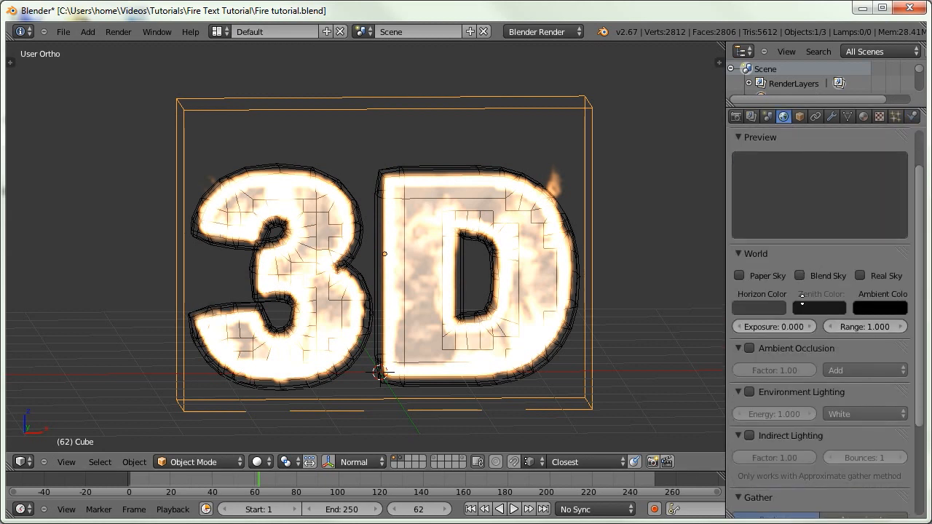
pyautogui.click(749, 392)
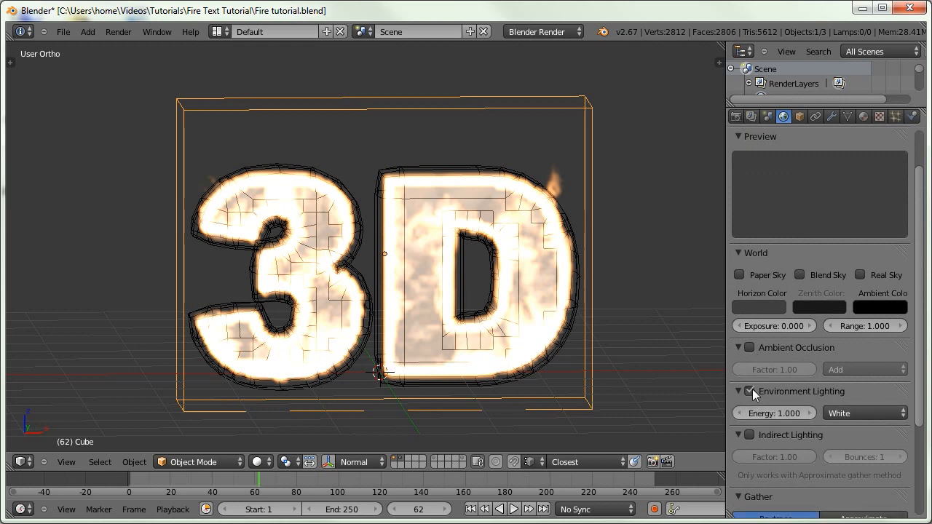
# Render the current frame as a test image, examine how the domain looks, and close the render.
pyautogui.click(735, 116)
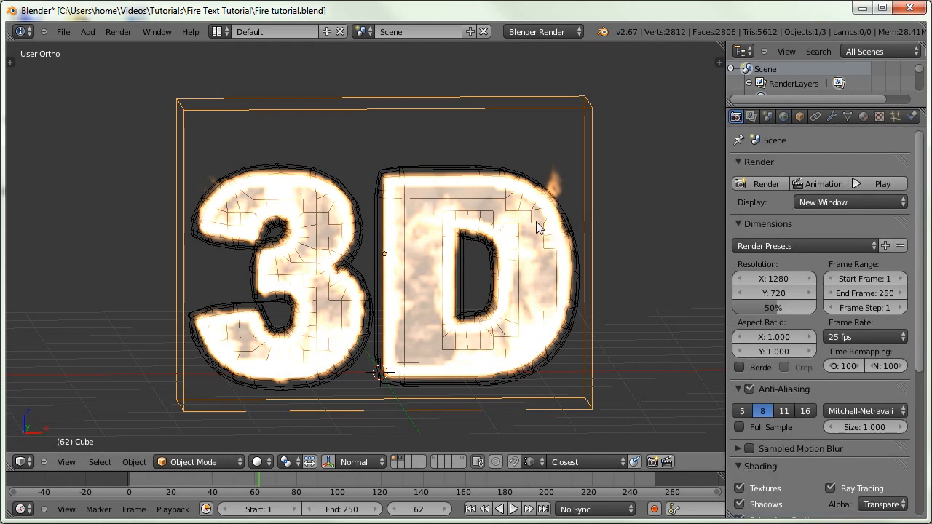
pyautogui.press('F12')
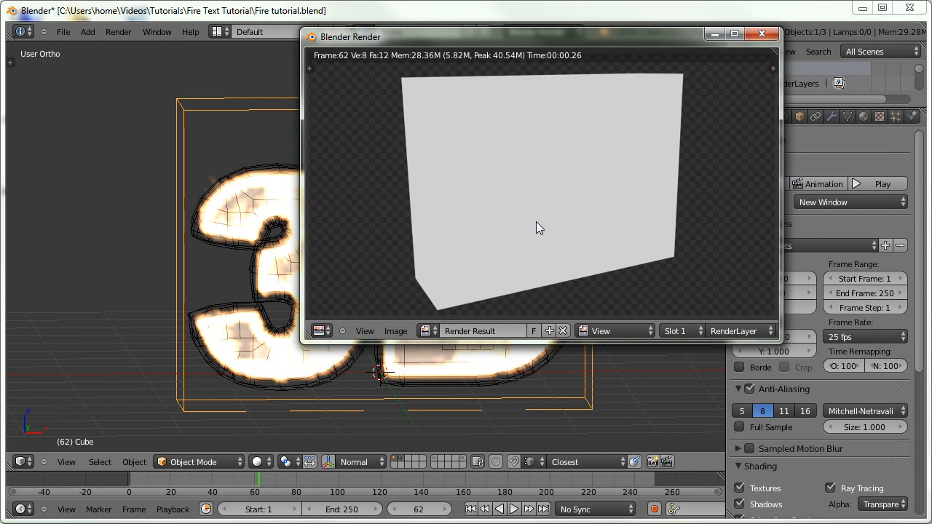
pyautogui.click(761, 34)
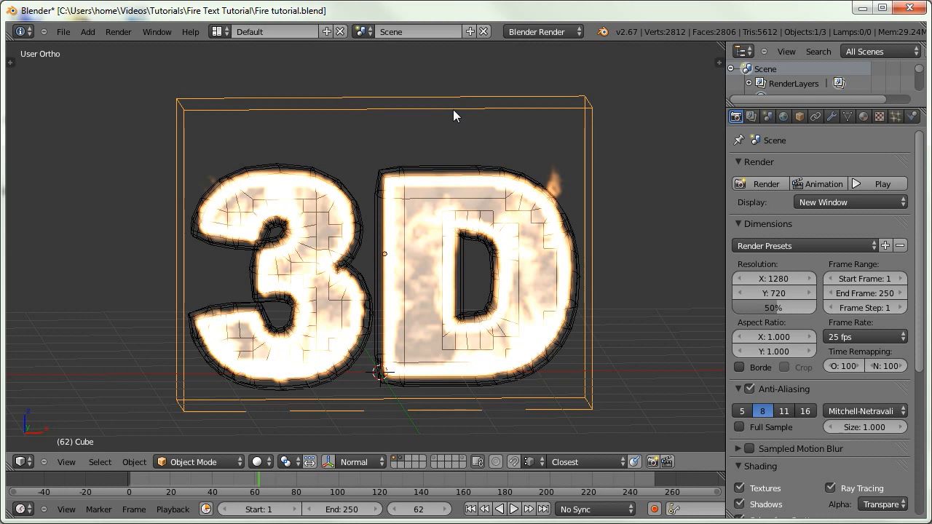
# Add a new material to the domain cube, make it a Volume material and set its density to 0.
pyautogui.click(863, 116)
pyautogui.click(787, 212)
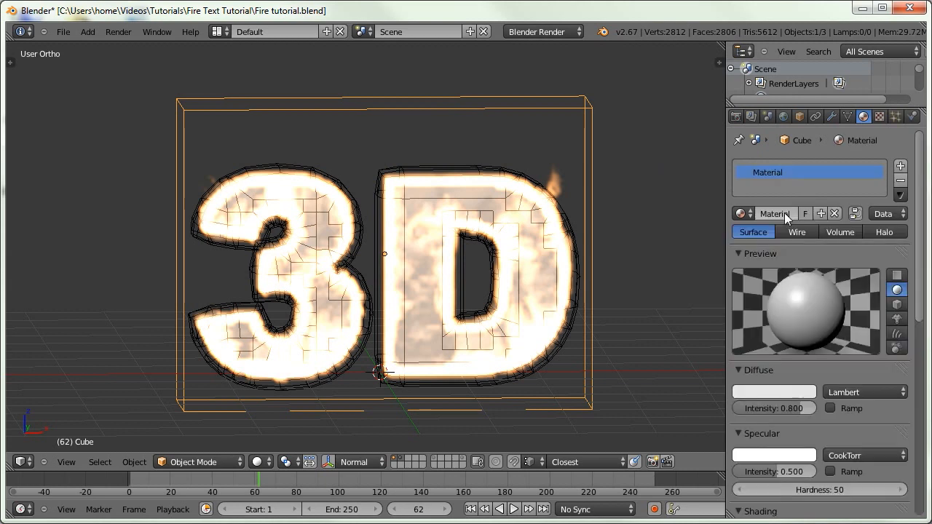
pyautogui.click(839, 231)
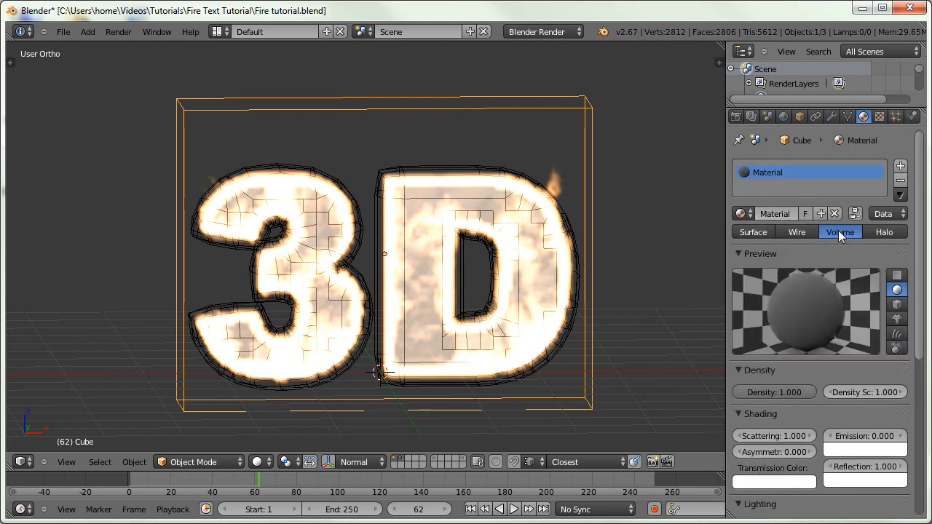
pyautogui.scroll(-2, 793, 273)
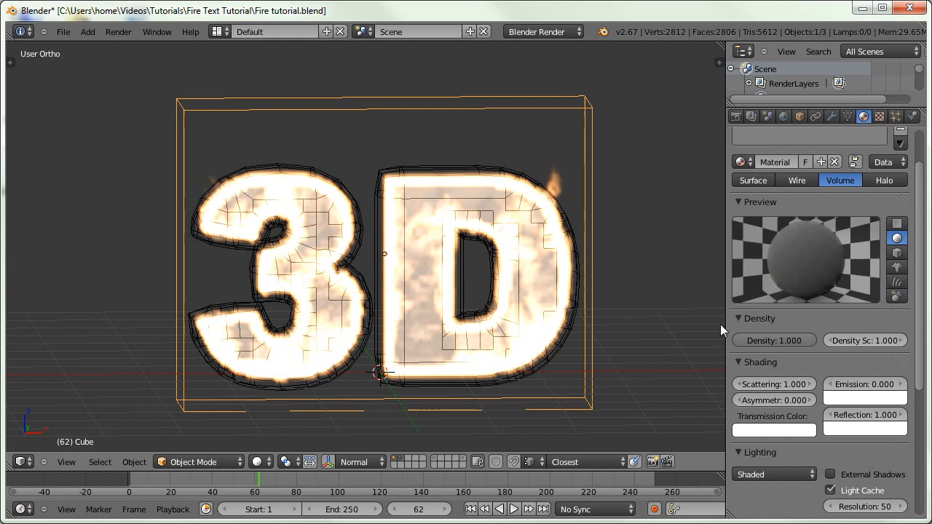
pyautogui.moveTo(804, 338); pyautogui.dragTo(691, 340)
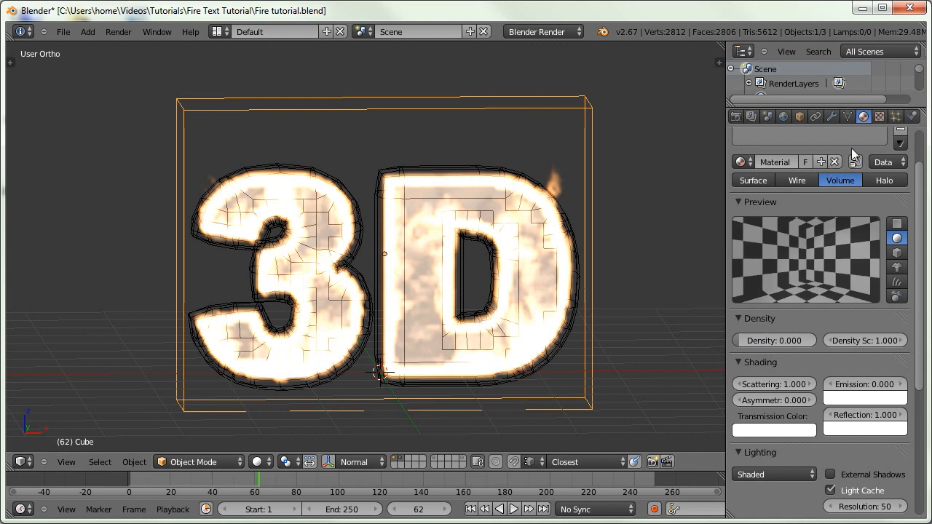
# Add a new texture to the domain's material and set its type to Voxel Data.
pyautogui.click(879, 117)
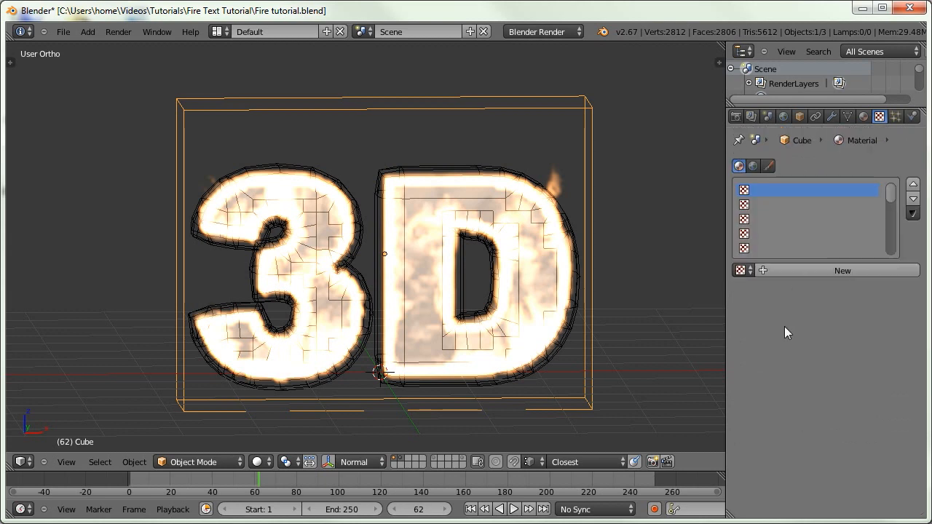
pyautogui.click(804, 270)
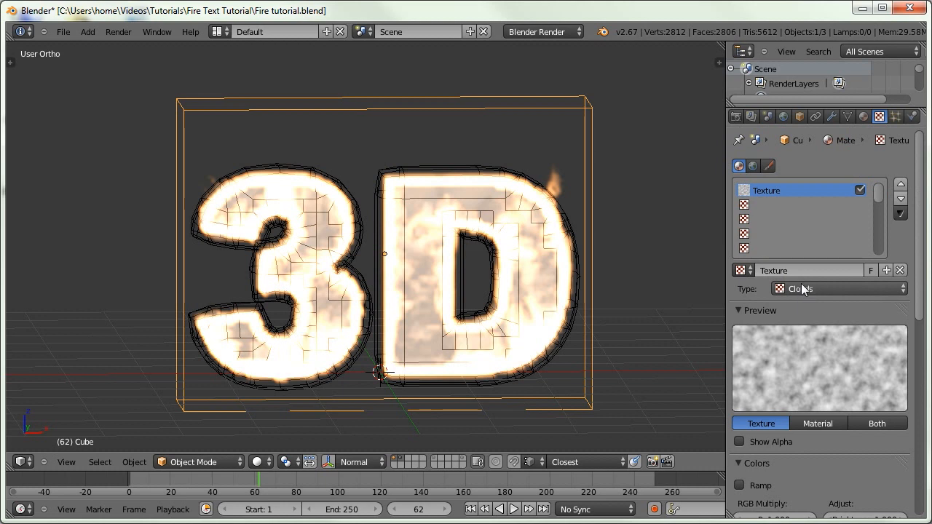
pyautogui.click(799, 289)
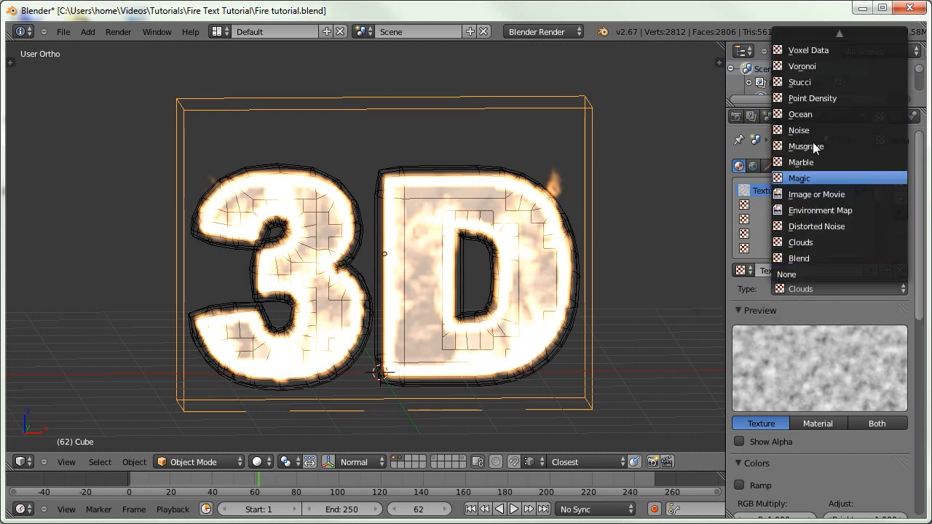
pyautogui.click(803, 50)
pyautogui.scroll(-5, 805, 233)
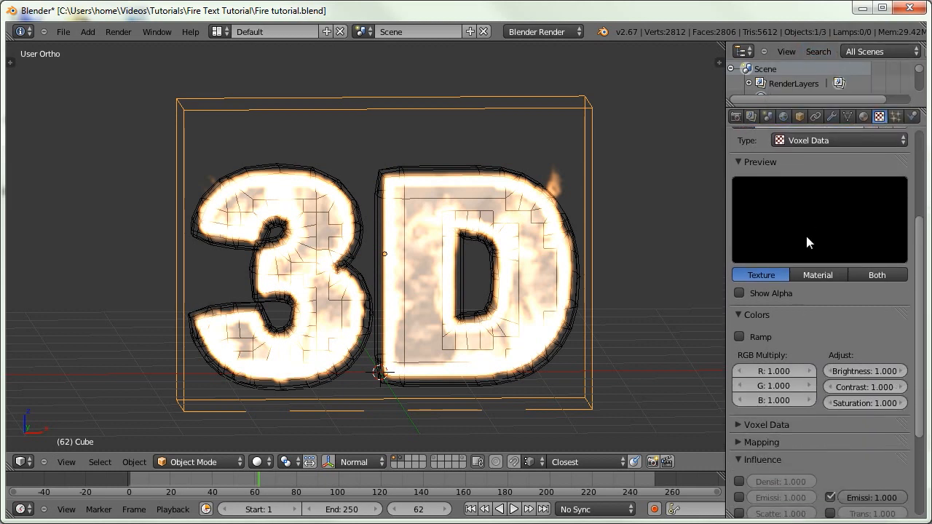
# Set the voxel data's domain object to Cube and its source to Flame, and save the file.
pyautogui.click(785, 309)
pyautogui.scroll(-2, 794, 329)
pyautogui.click(768, 291)
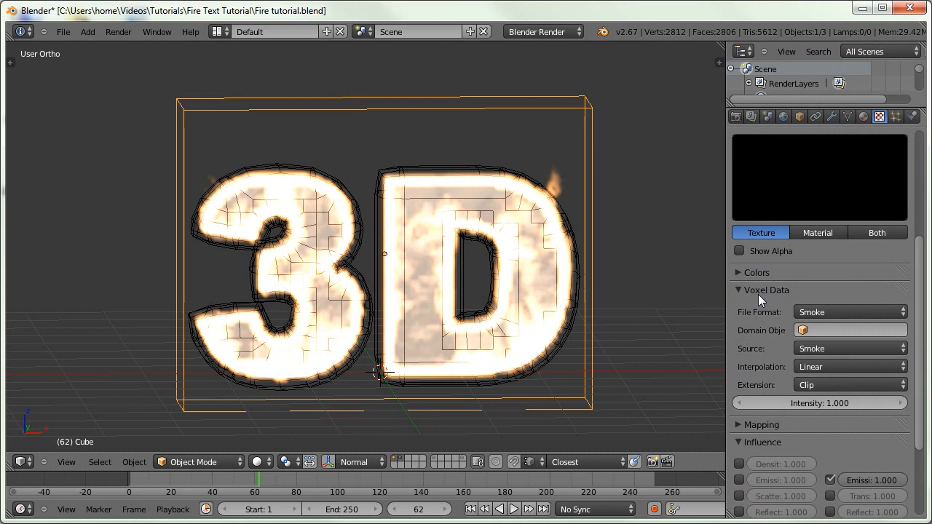
pyautogui.click(807, 312)
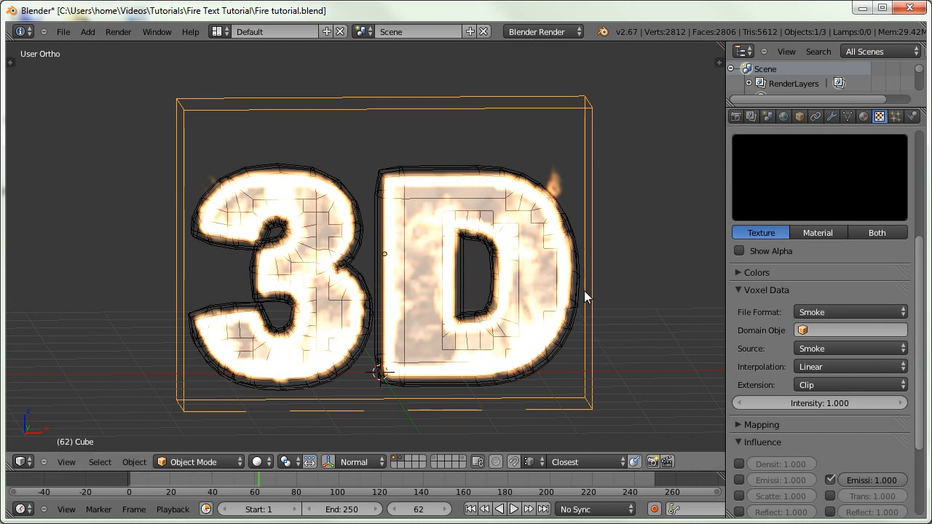
pyautogui.click(830, 331)
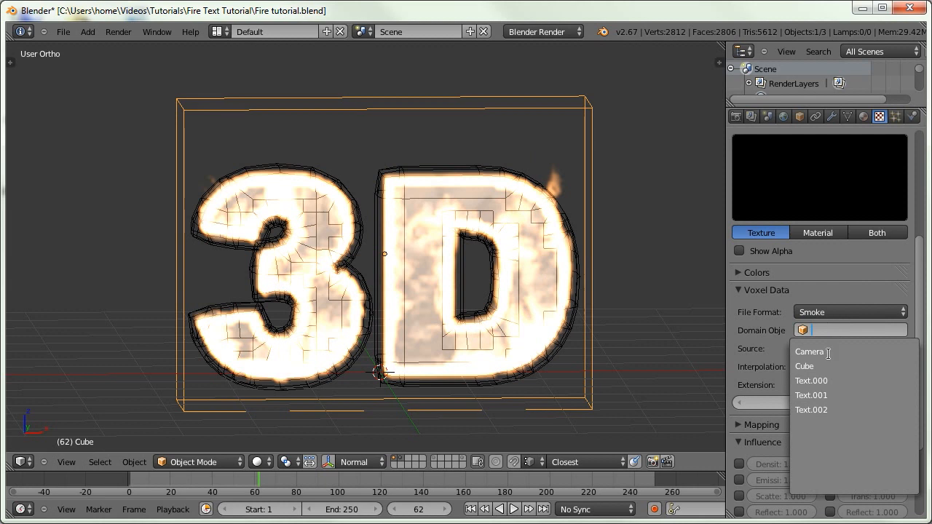
pyautogui.click(805, 366)
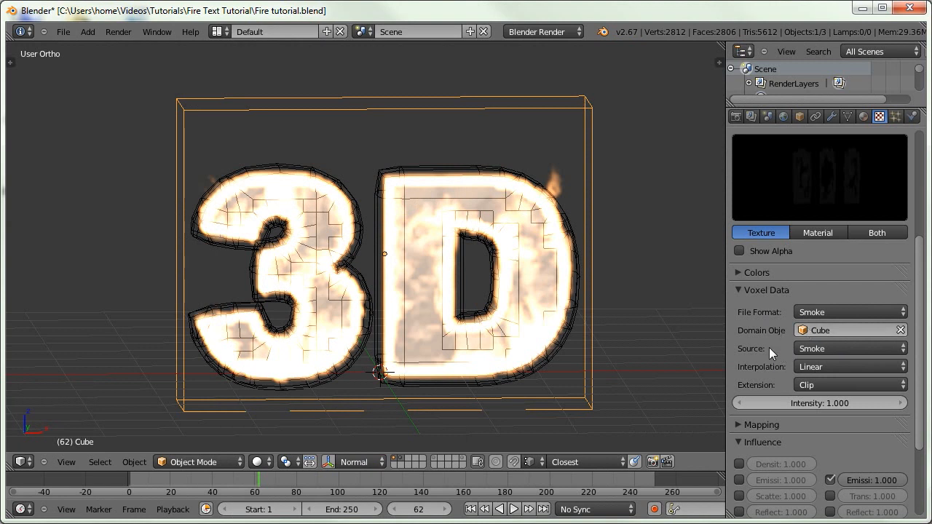
pyautogui.click(804, 349)
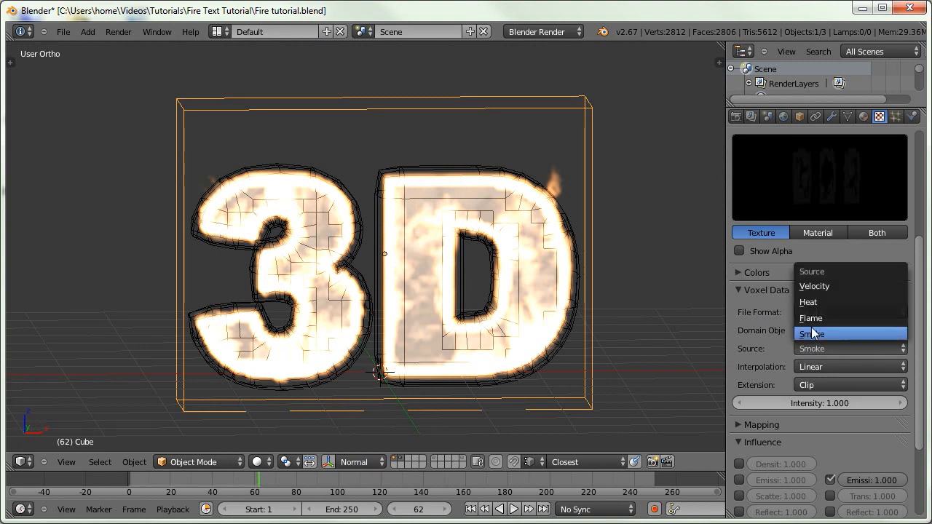
pyautogui.click(809, 319)
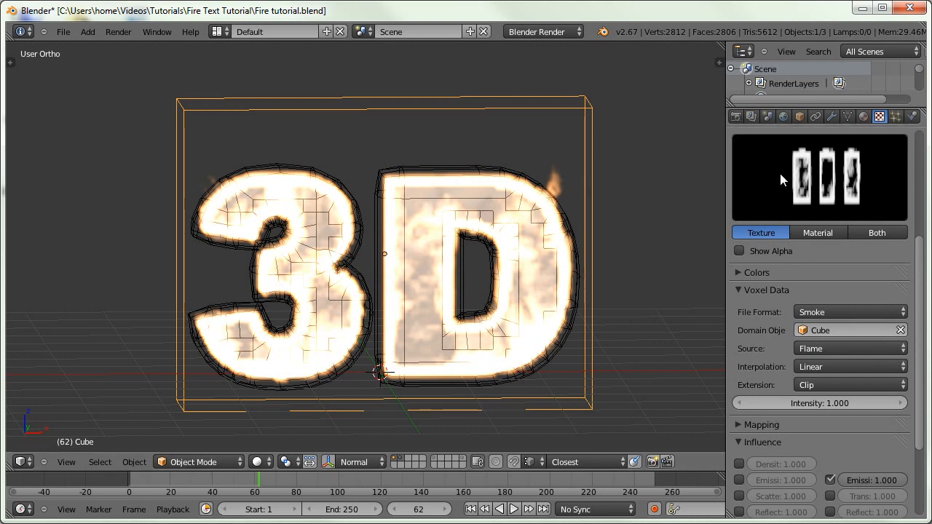
pyautogui.scroll(1, 767, 364)
pyautogui.hotkey('ctrl', 's')
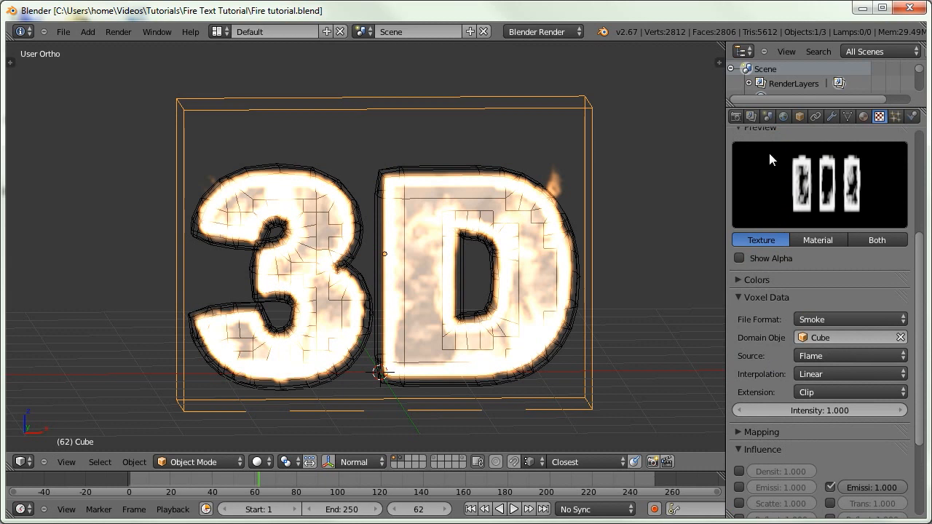
# Enable the texture's Density and Emission influence at 1.000, and check the effect with a test render of the frame.
pyautogui.scroll(-4, 754, 380)
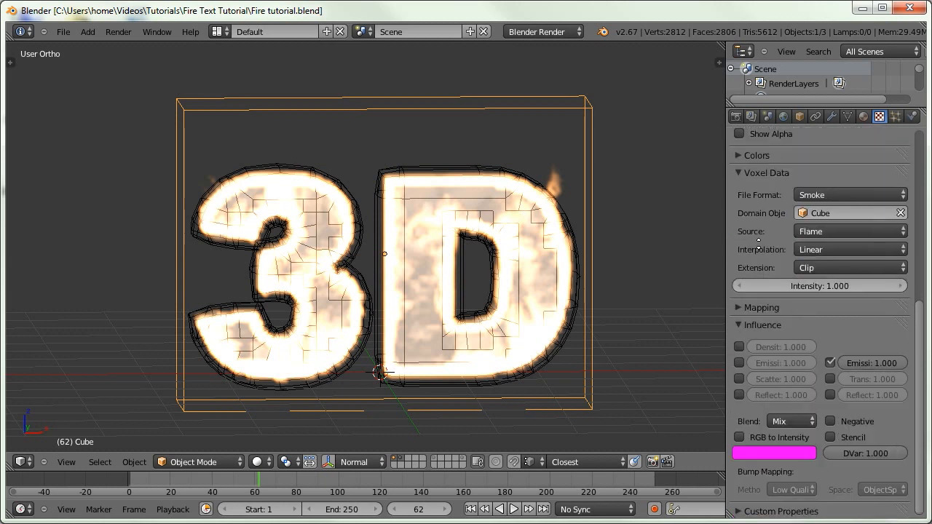
pyautogui.click(737, 345)
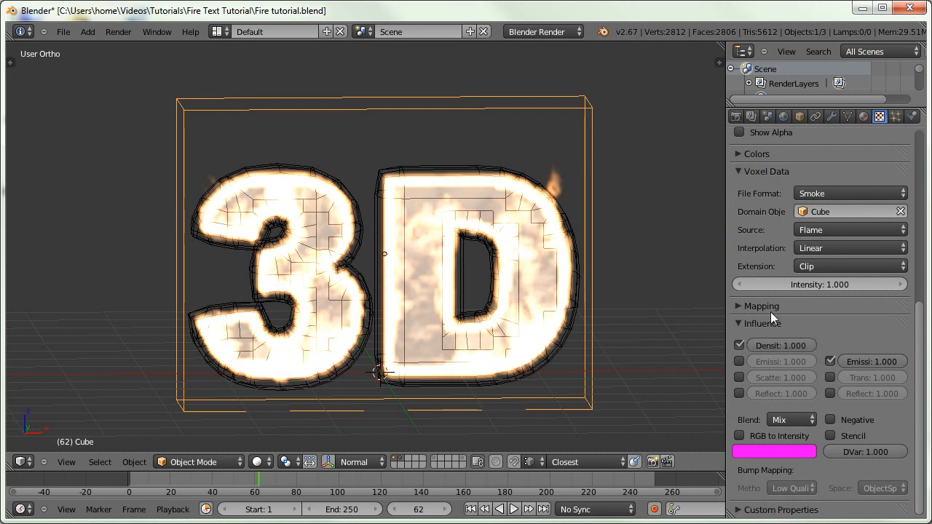
pyautogui.click(862, 116)
pyautogui.click(878, 116)
pyautogui.click(739, 361)
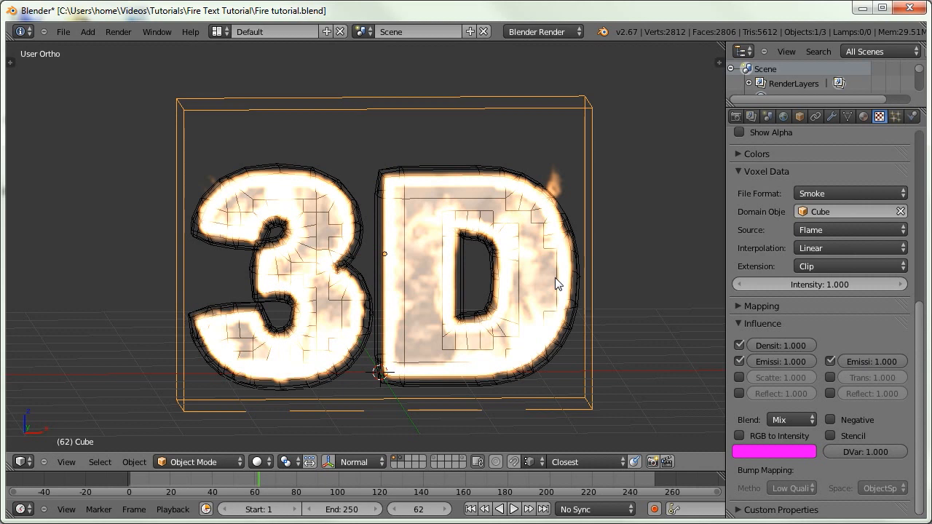
pyautogui.press('F12')
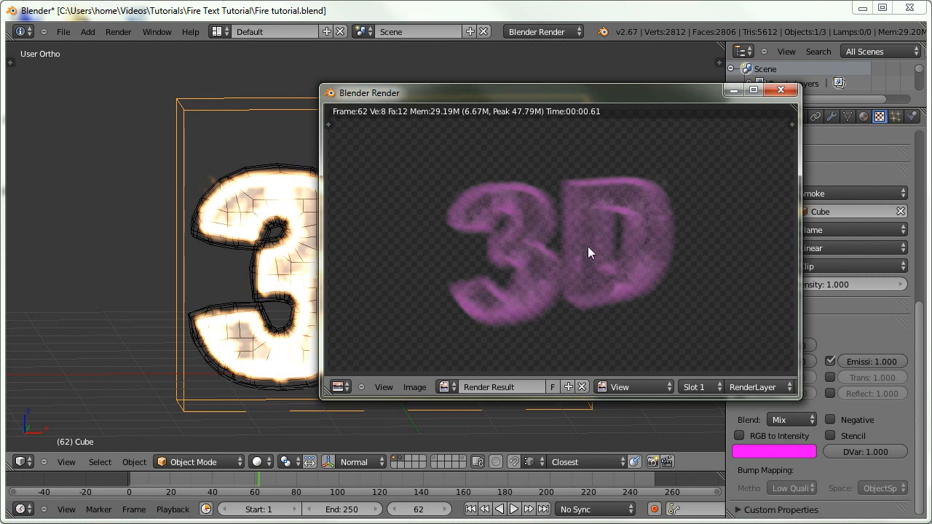
pyautogui.click(780, 89)
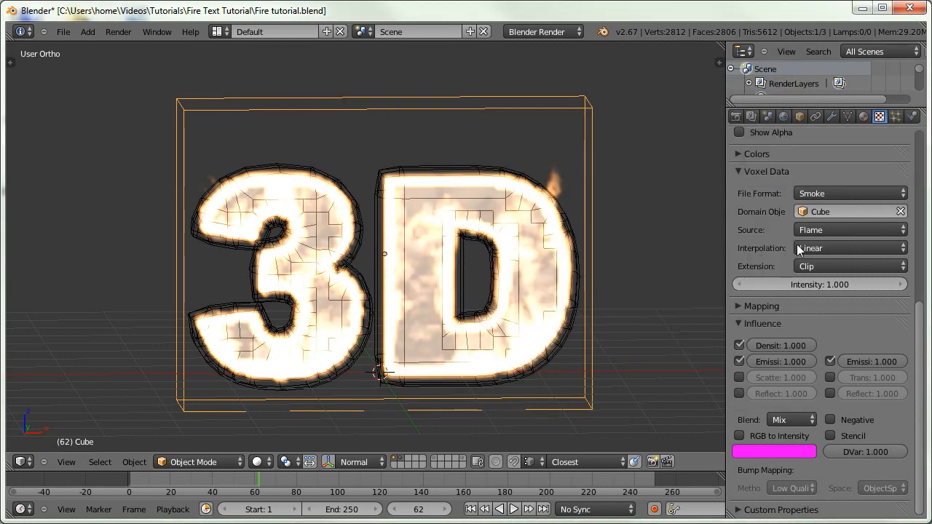
# Enable a colour ramp on the voxel texture and paste transparent pale blue (R 0.671, G 0.826, B 1.000, A 0.000) onto its end stop.
pyautogui.scroll(4, 796, 244)
pyautogui.scroll(2, 771, 367)
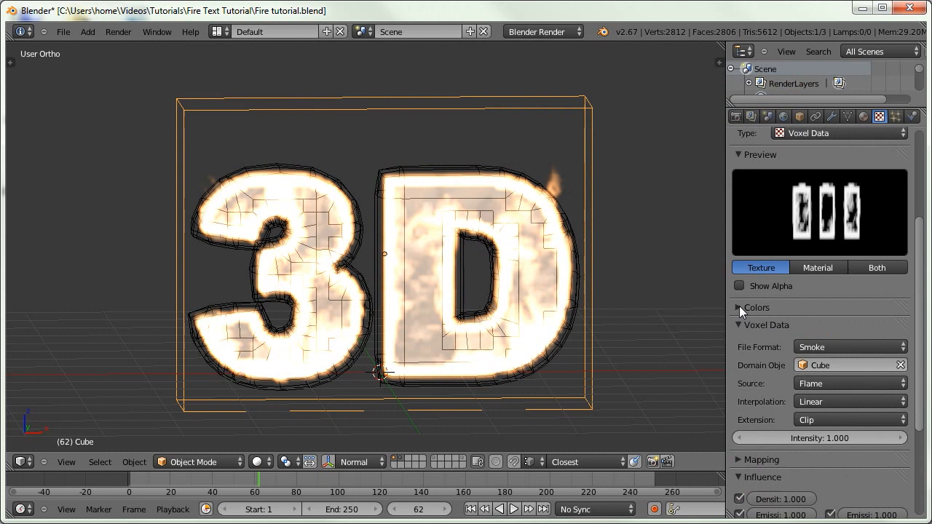
pyautogui.click(739, 306)
pyautogui.click(739, 330)
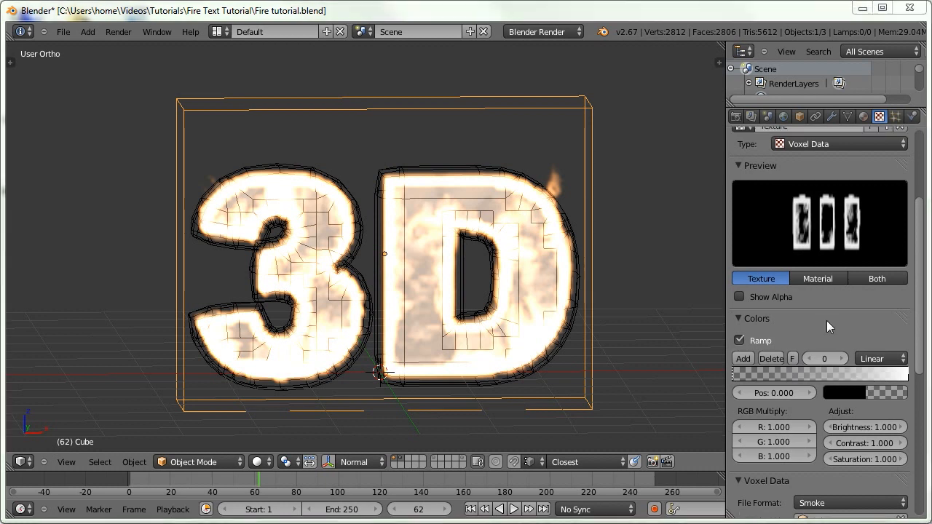
pyautogui.scroll(2, 824, 322)
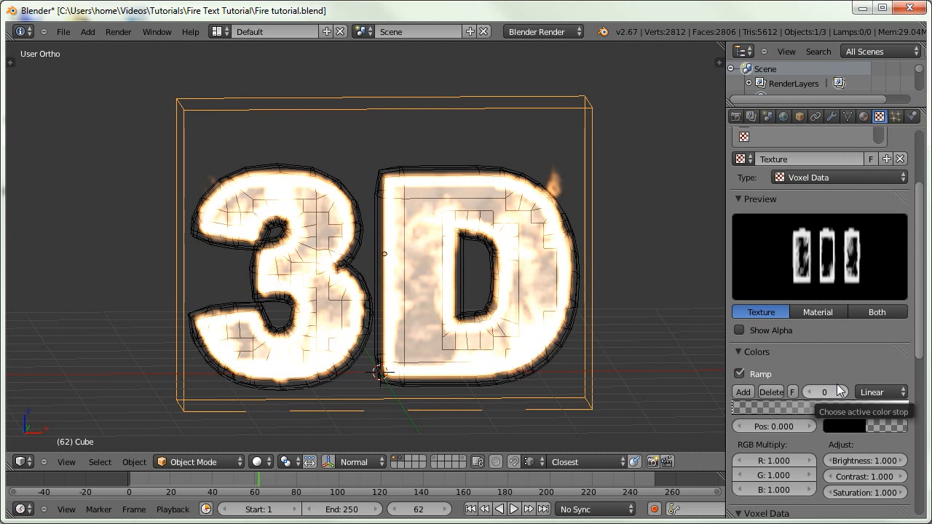
pyautogui.scroll(2, 837, 382)
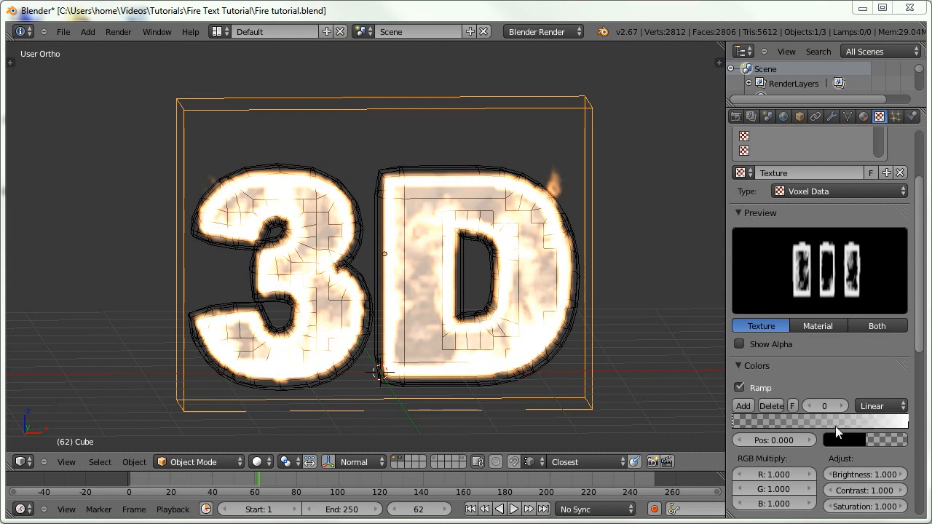
pyautogui.click(906, 422)
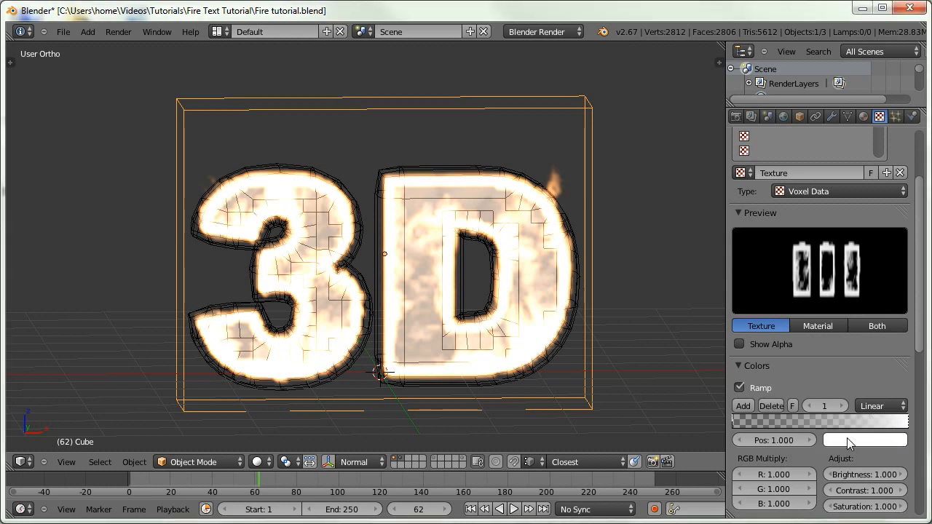
pyautogui.hotkey('ctrl', 'v')
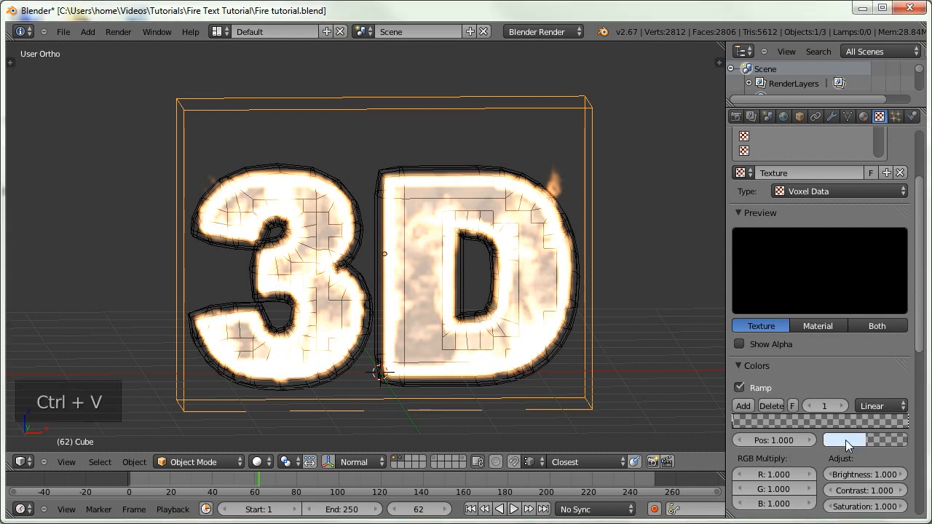
# Add two colour stops to the ramp, pasting light orange at about 0.628 and dark brown at about 0.463.
pyautogui.click(750, 405)
pyautogui.moveTo(825, 422); pyautogui.dragTo(849, 415)
pyautogui.hotkey('ctrl', 'v')
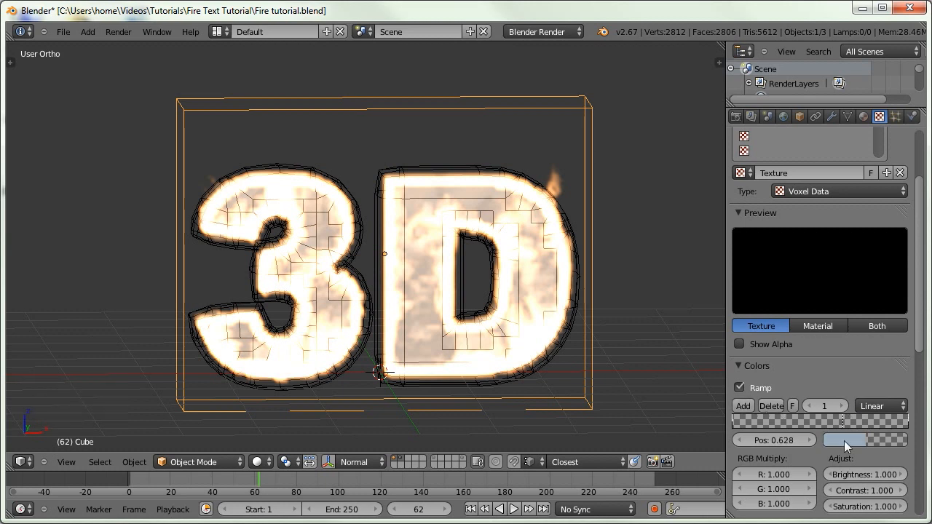
pyautogui.click(743, 406)
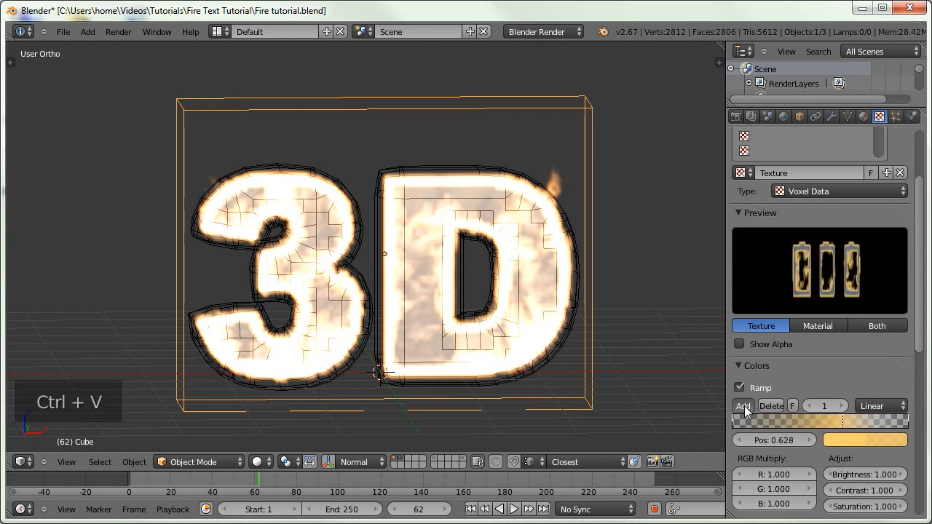
pyautogui.moveTo(799, 421); pyautogui.dragTo(813, 421)
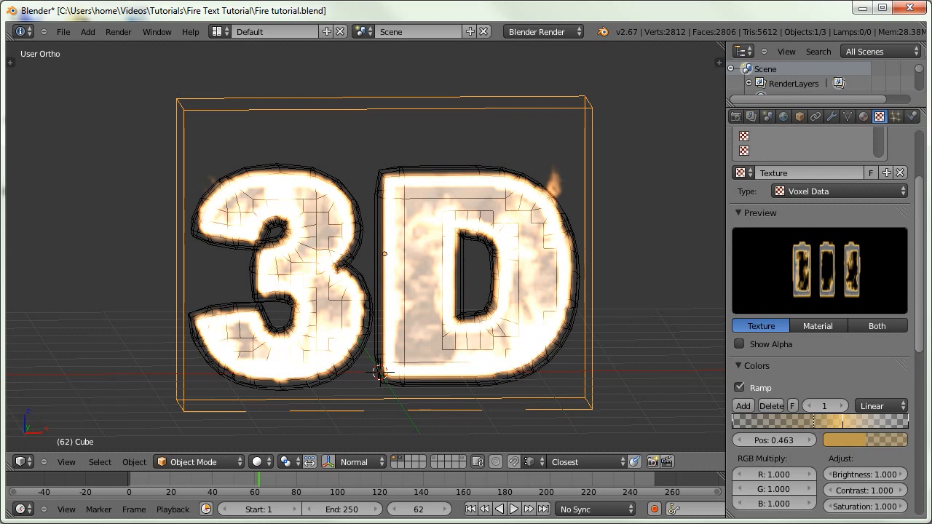
pyautogui.hotkey('ctrl', 'v')
# Reposition the ramp stops to about 0.405 for brown, 0.496 for orange and 0.872 for pale blue.
pyautogui.moveTo(814, 419)
pyautogui.mouseDown()
pyautogui.moveTo(805, 417)
pyautogui.moveTo(821, 420)
pyautogui.mouseUp()
pyautogui.click(883, 420)
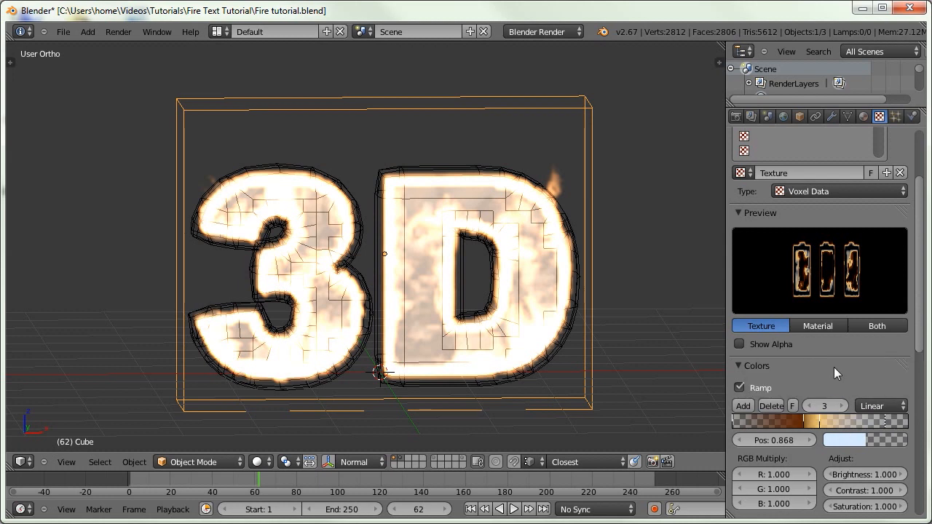
pyautogui.click(873, 419)
# Examine the RGB and alpha values of each colour stop in the ramp, from the pale blue one down to the black one.
pyautogui.click(833, 439)
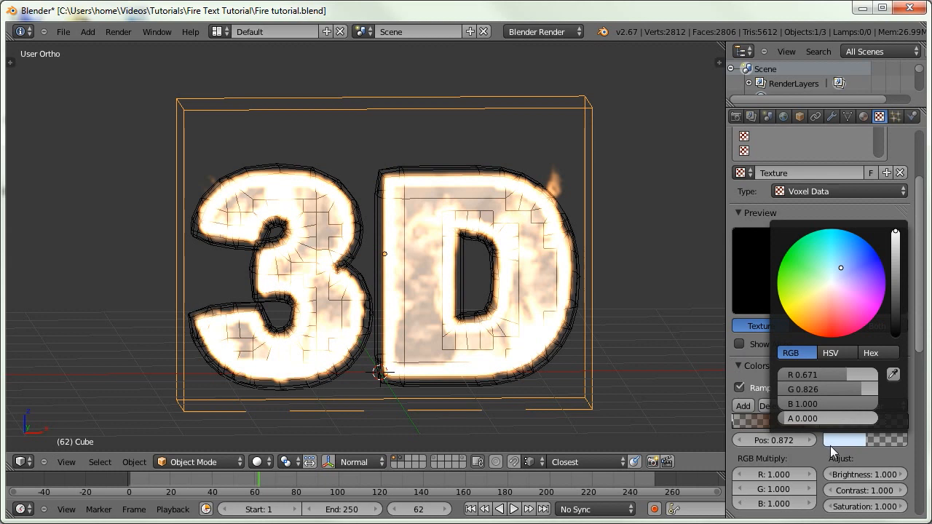
pyautogui.click(841, 441)
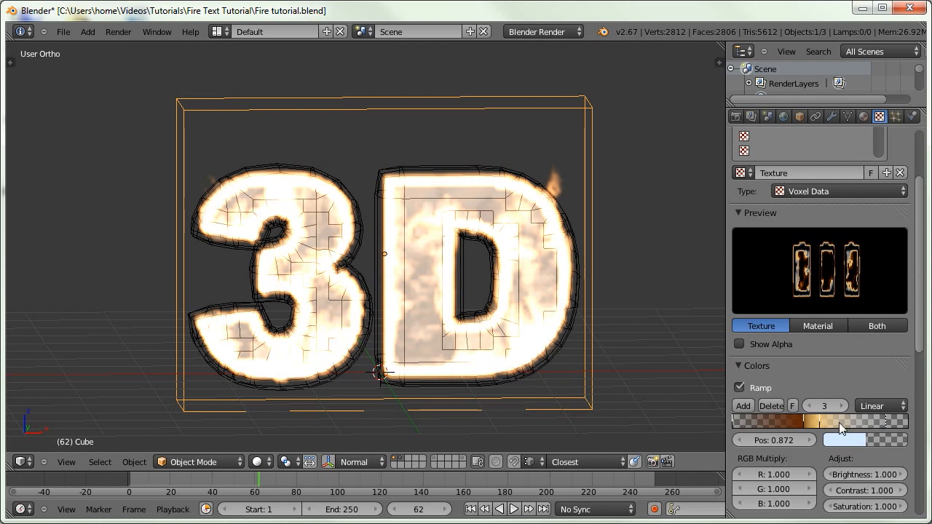
pyautogui.click(807, 406)
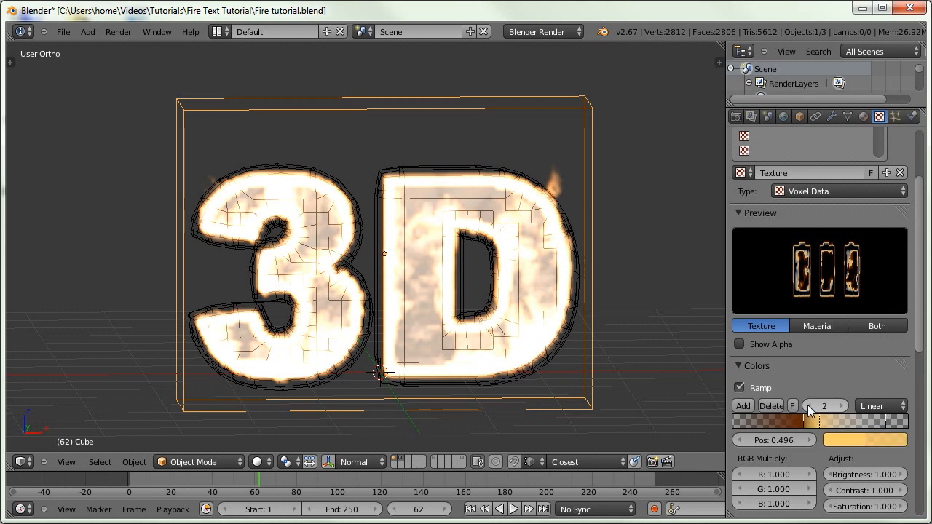
pyautogui.click(876, 439)
pyautogui.click(808, 406)
pyautogui.click(890, 439)
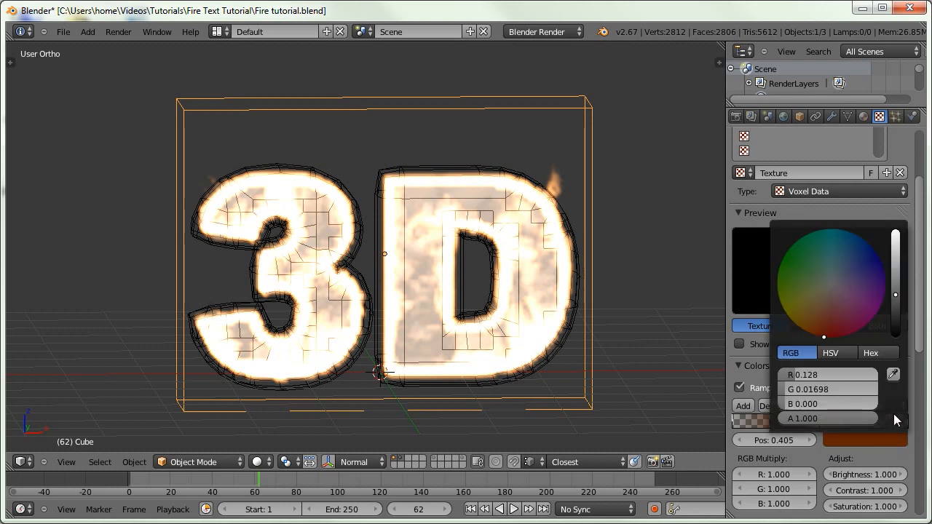
pyautogui.click(809, 405)
pyautogui.click(886, 439)
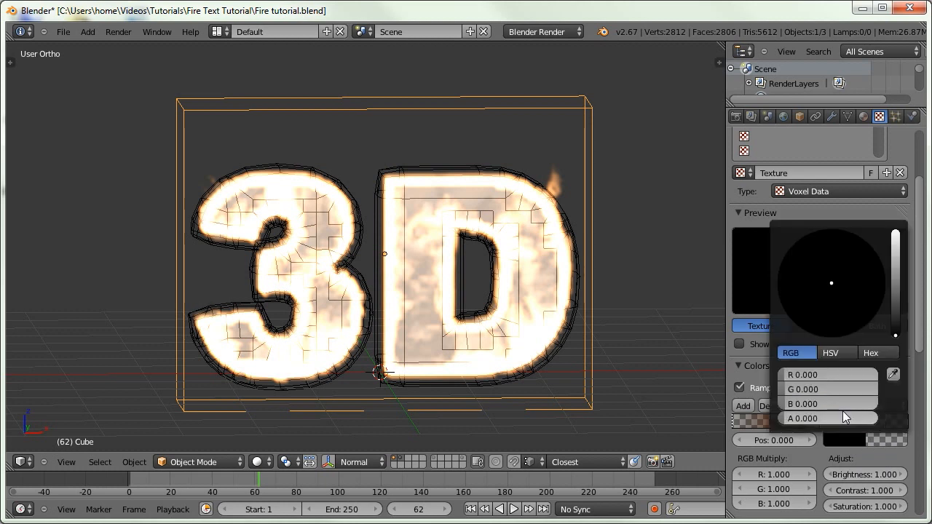
pyautogui.click(880, 438)
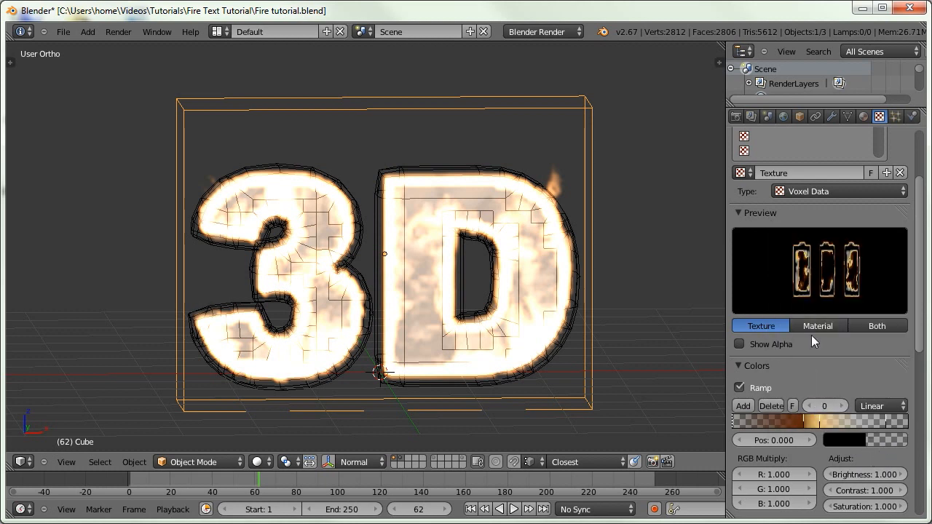
# Shift the orange ramp stop to about 0.492 and save the file.
pyautogui.click(819, 424)
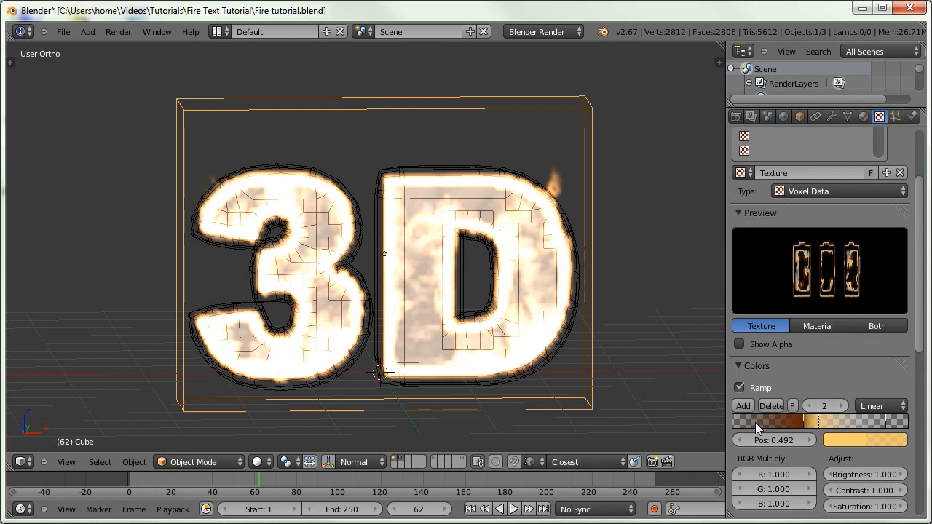
pyautogui.hotkey('ctrl', 's')
pyautogui.hotkey('ctrl', 's')
pyautogui.hotkey('ctrl', 's')
pyautogui.hotkey('ctrl', 's')
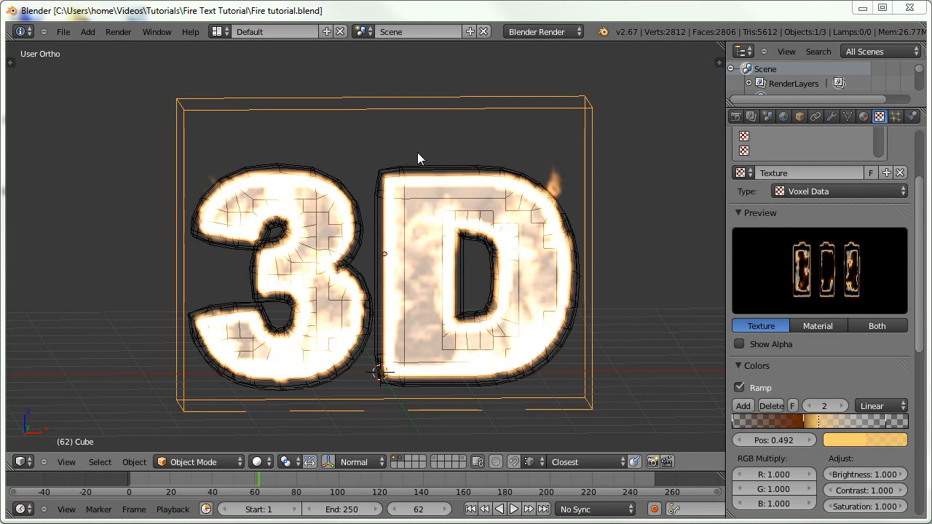
# Set the domain material's density scale to 5, test-rendering the frame before and after the change.
pyautogui.press('F12')
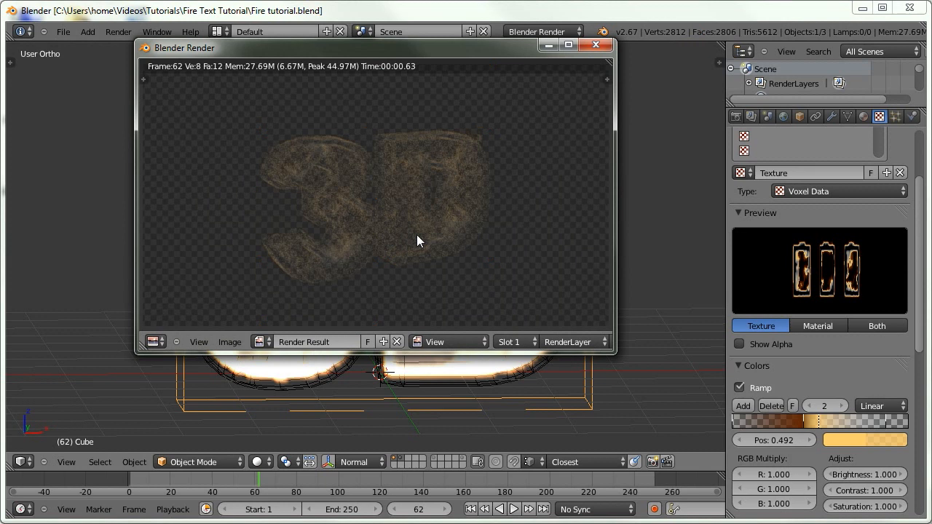
pyautogui.click(863, 117)
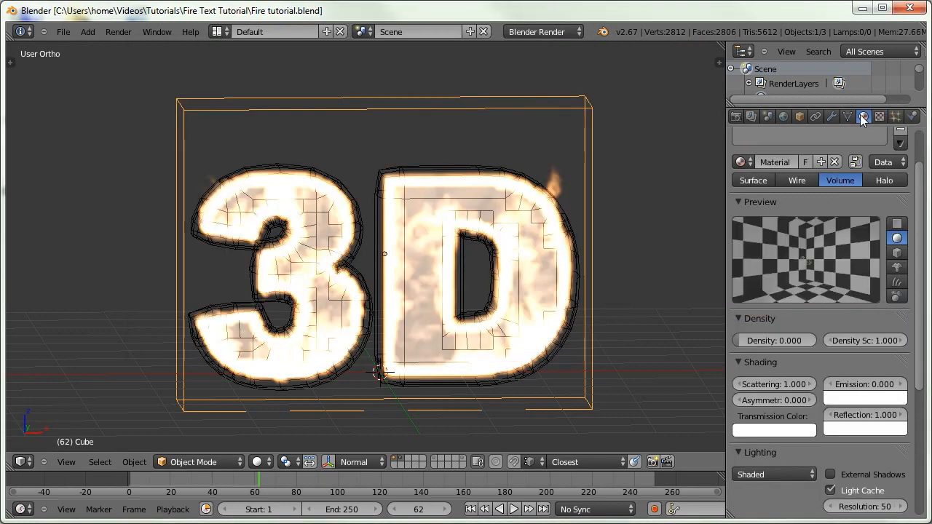
pyautogui.click(866, 339)
pyautogui.write('1.0')
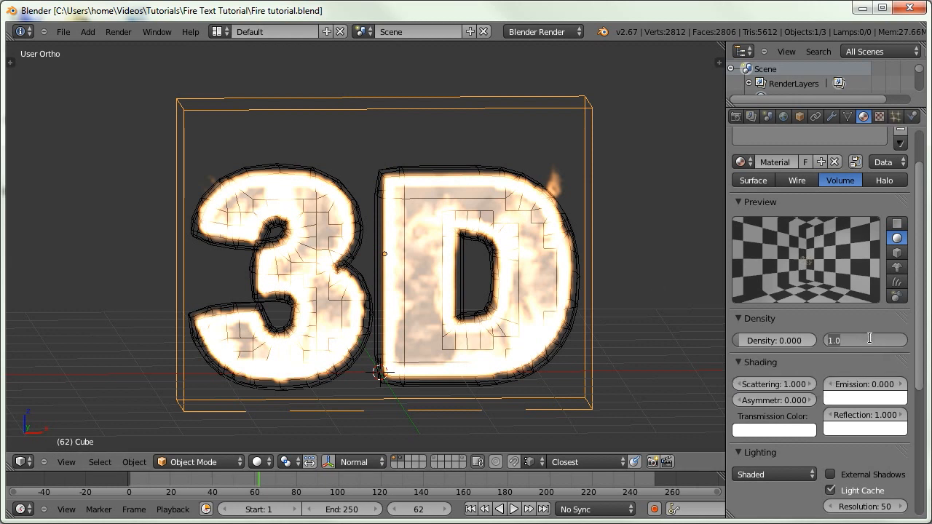
pyautogui.press('Return')
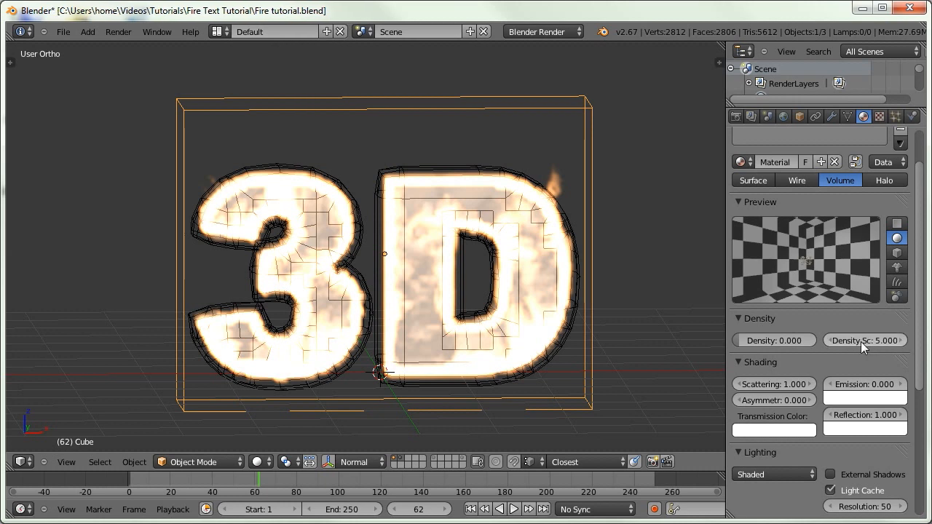
pyautogui.scroll(-7, 791, 413)
pyautogui.press('F12')
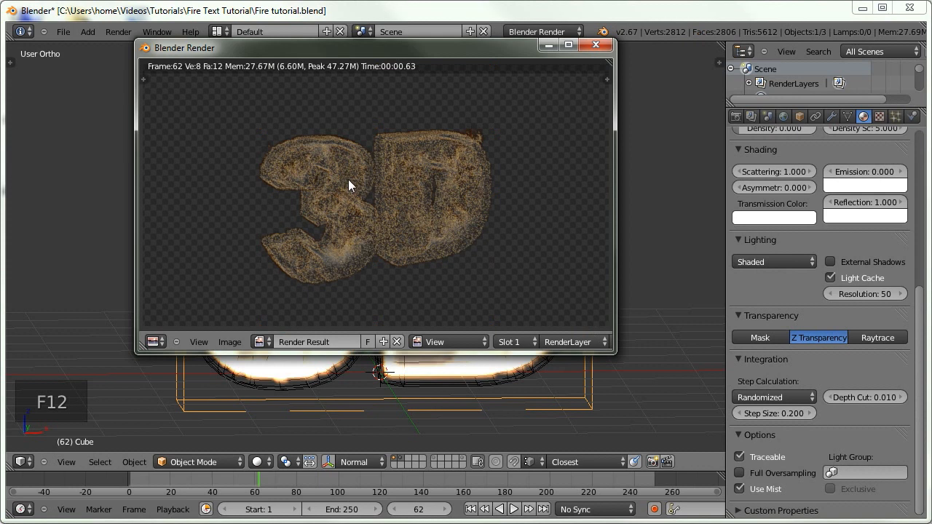
# Set the domain material's integration step size to 0.015 and test-render the frame.
pyautogui.click(784, 412)
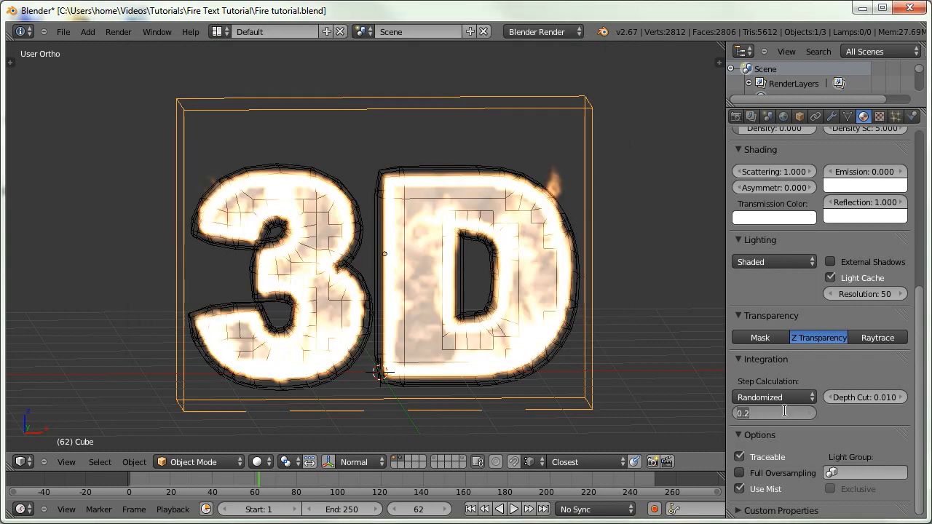
pyautogui.write('0.015')
pyautogui.press('Return')
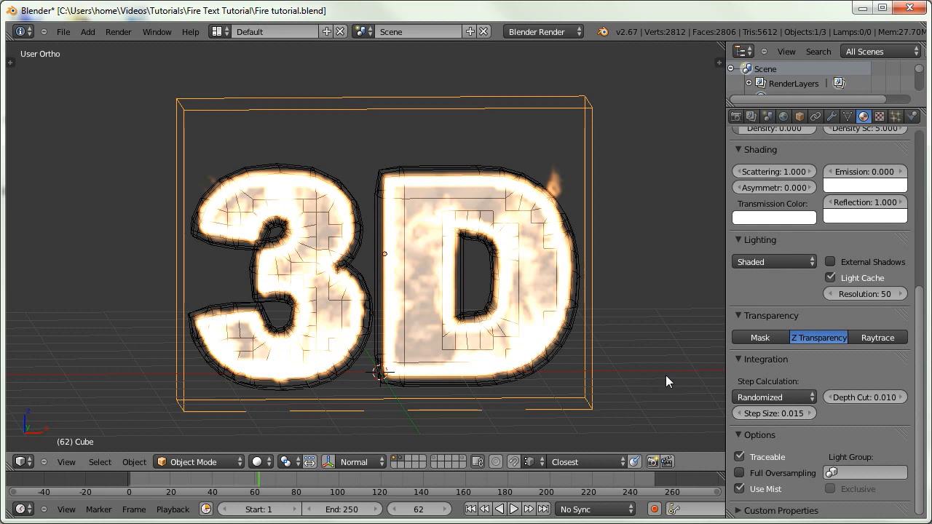
pyautogui.press('F12')
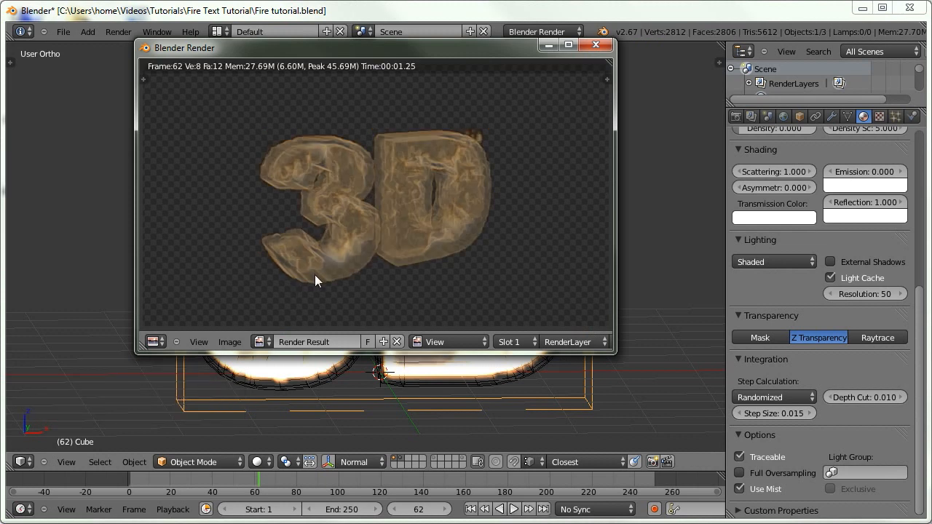
pyautogui.press('Escape')
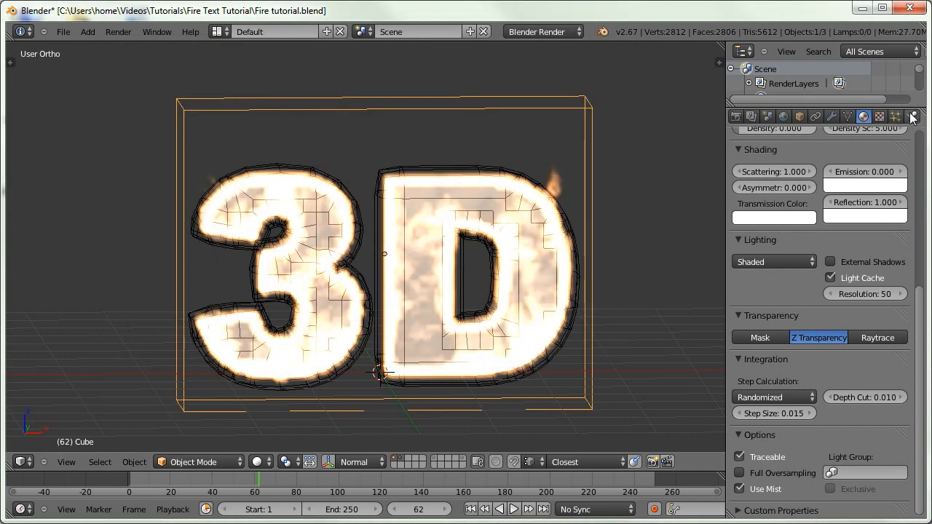
# Raise the voxel data texture's emission influence to 3 and test-render the frame.
pyautogui.click(879, 117)
pyautogui.scroll(-6, 808, 220)
pyautogui.scroll(-3, 808, 221)
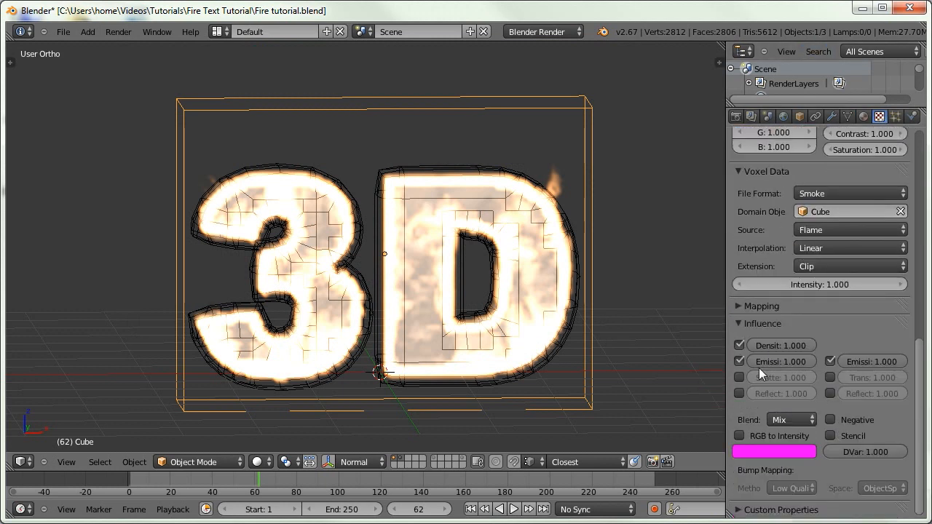
pyautogui.click(782, 361)
pyautogui.write('1.0')
pyautogui.press('BackSpace')
pyautogui.press('BackSpace')
pyautogui.press('BackSpace')
pyautogui.write('3')
pyautogui.press('Return')
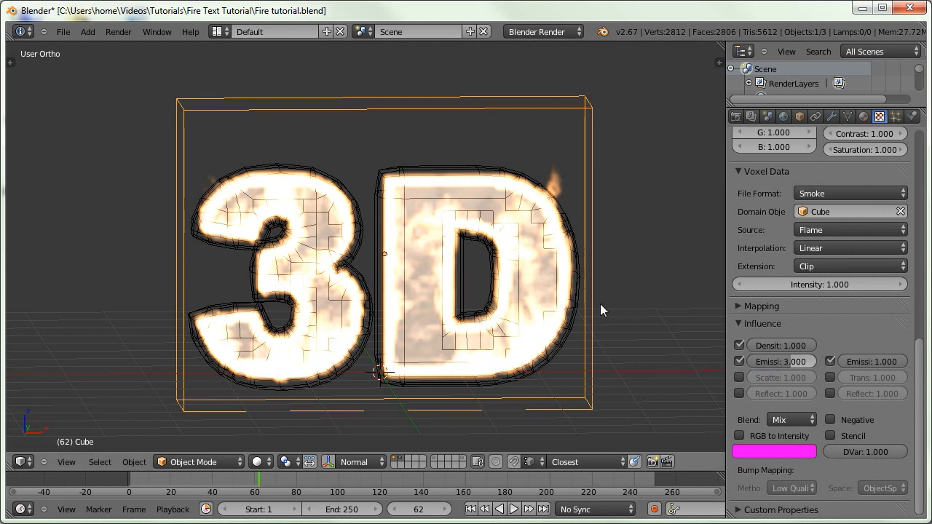
pyautogui.press('F12')
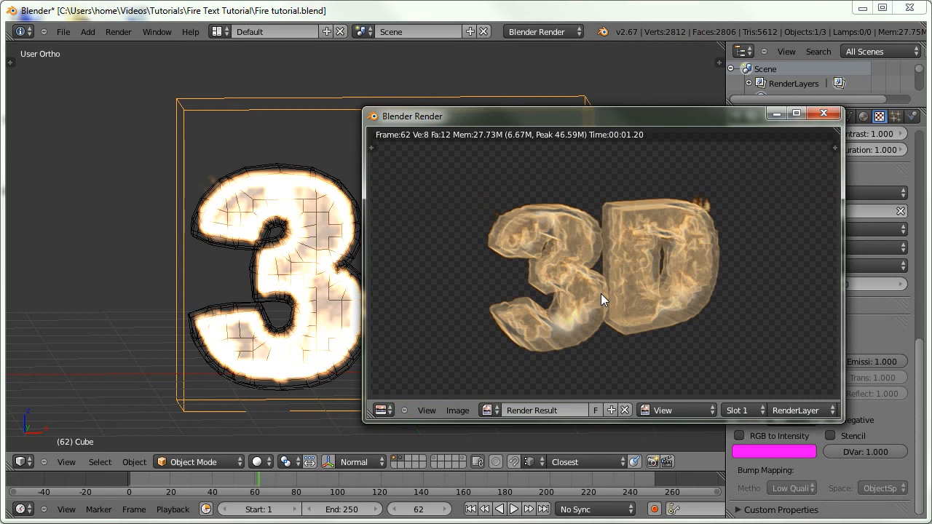
pyautogui.press('Escape')
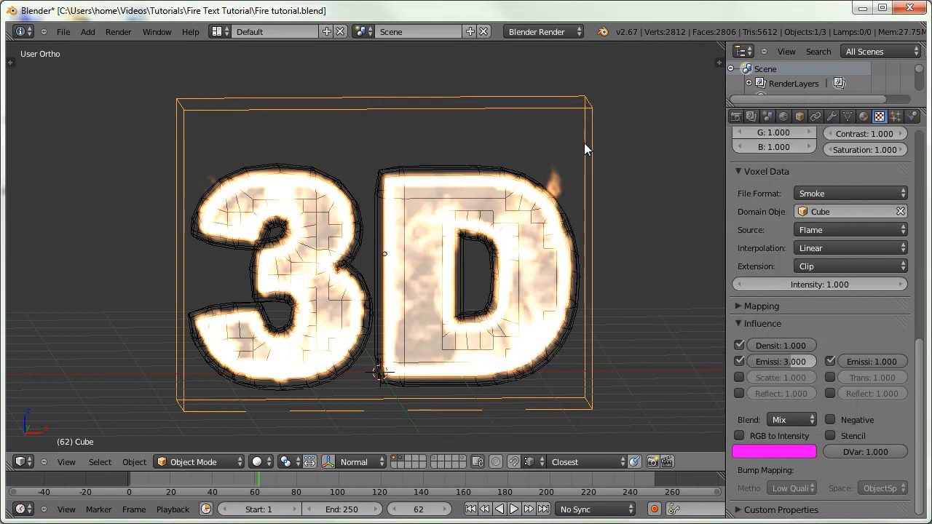
# Enable smoke high resolution with the FFT noise method, and turn on the adaptive domain for the smoke domain.
pyautogui.click(911, 116)
pyautogui.scroll(-2, 801, 168)
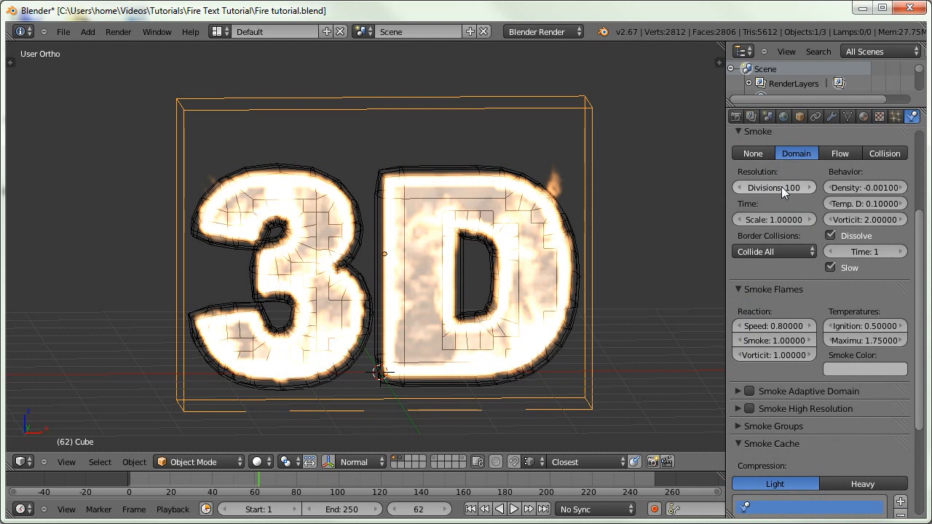
pyautogui.scroll(-3, 755, 351)
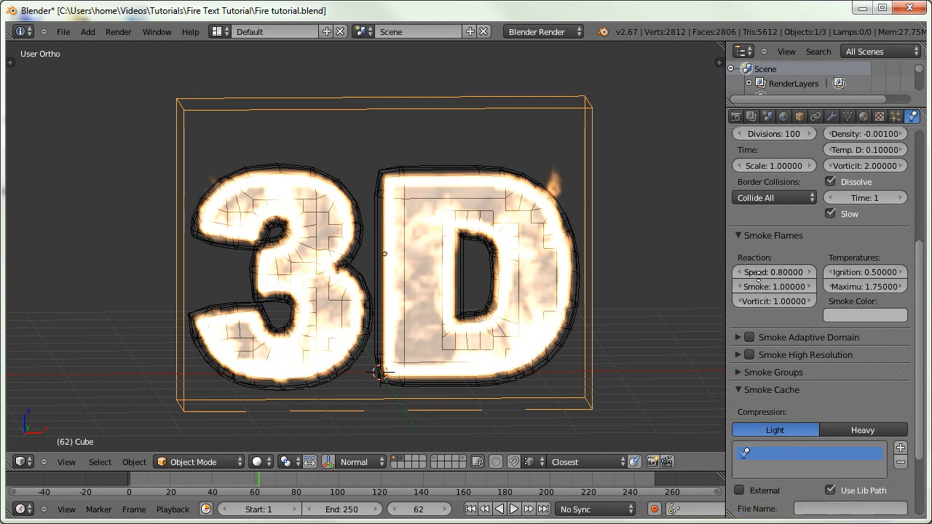
pyautogui.click(783, 351)
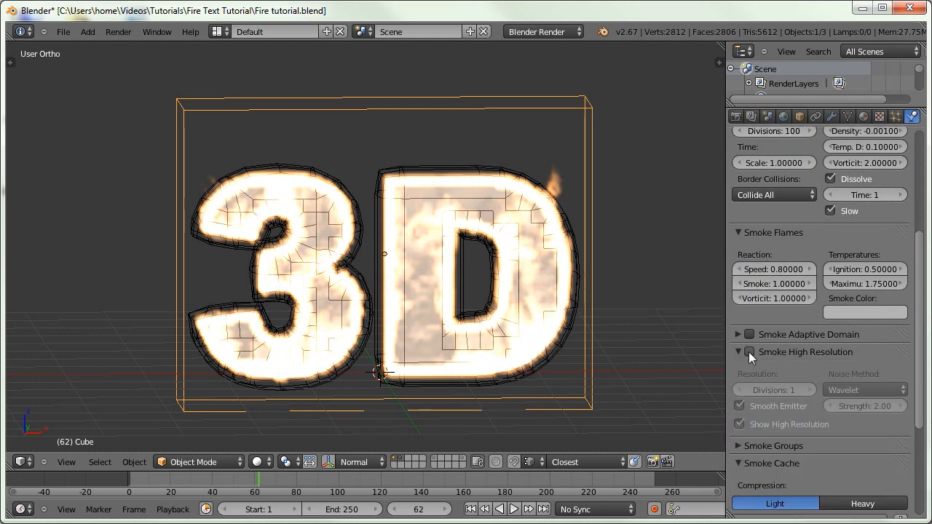
pyautogui.click(748, 352)
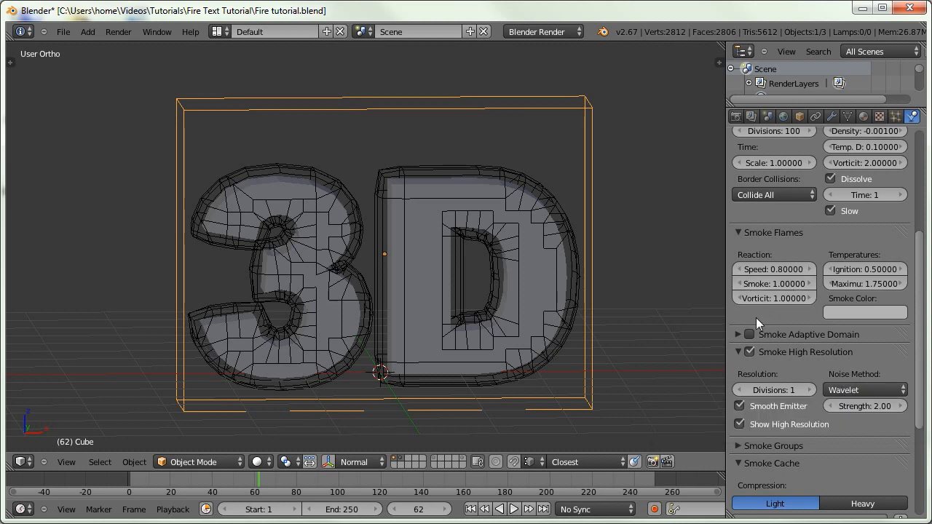
pyautogui.click(842, 390)
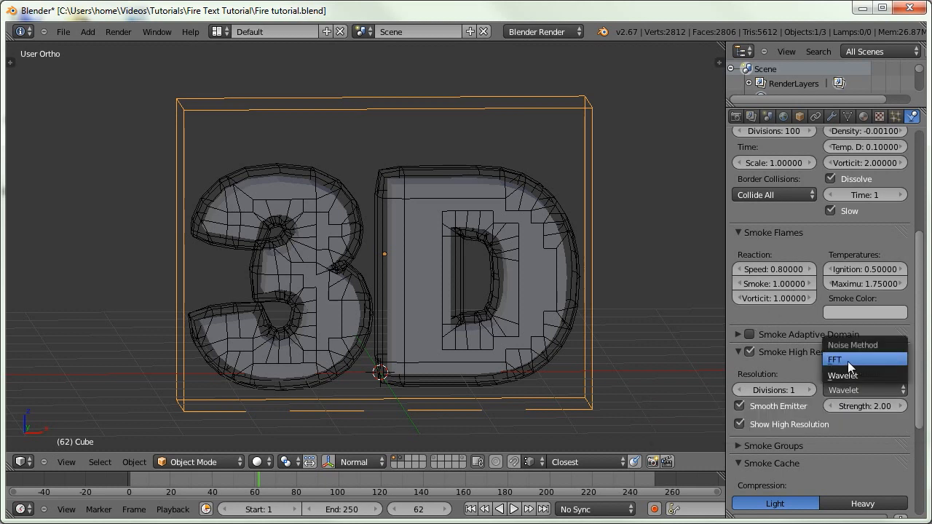
pyautogui.click(856, 362)
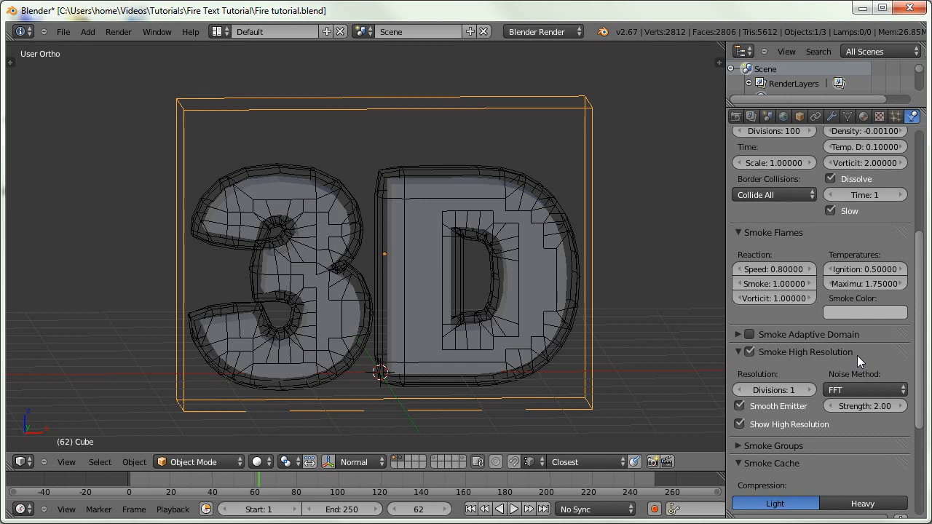
pyautogui.click(825, 334)
pyautogui.click(750, 335)
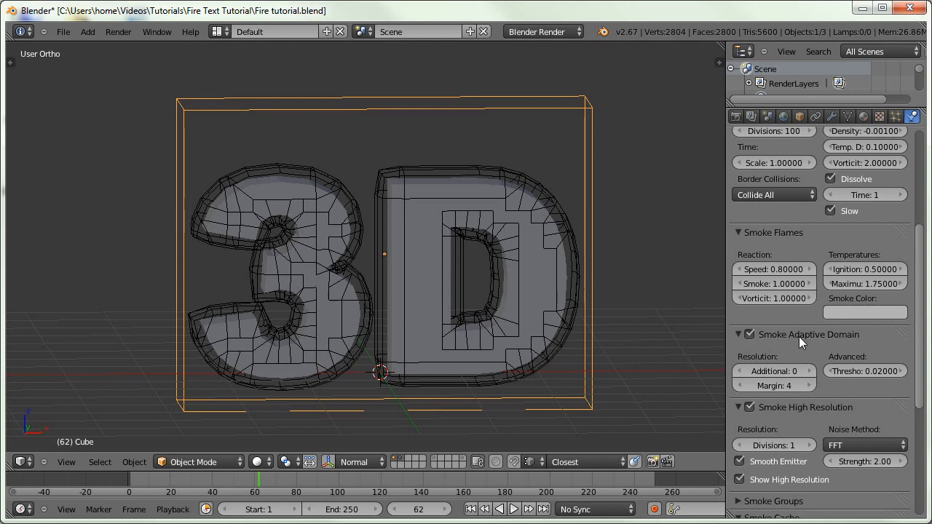
# Replay the smoke simulation from the first frame, stop it partway and test-render the frame.
pyautogui.moveTo(436, 271); pyautogui.dragTo(428, 264, button='middle')
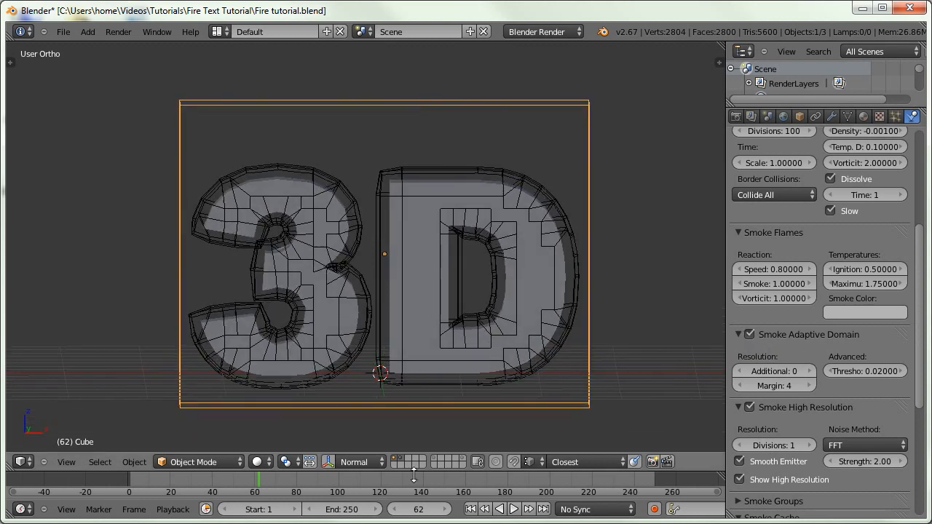
pyautogui.click(469, 510)
pyautogui.hotkey('alt', 'a')
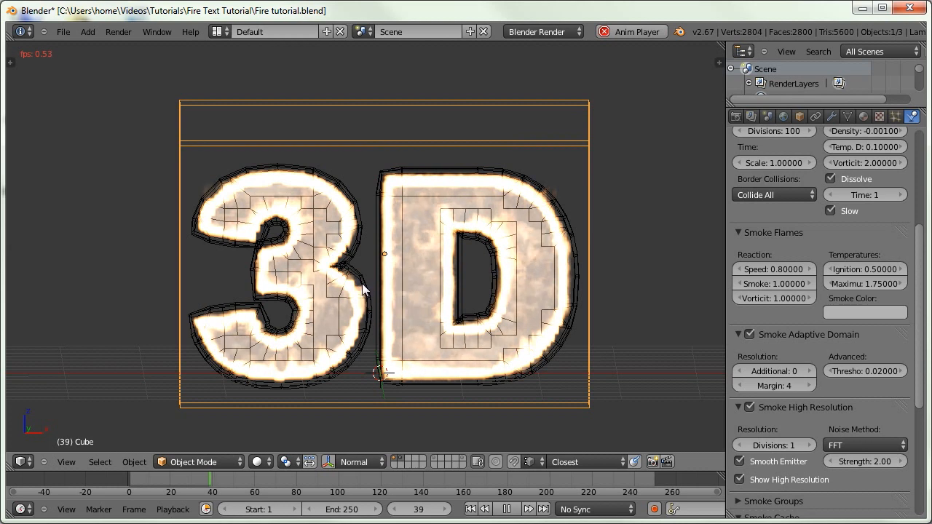
pyautogui.press('Escape')
pyautogui.press('F12')
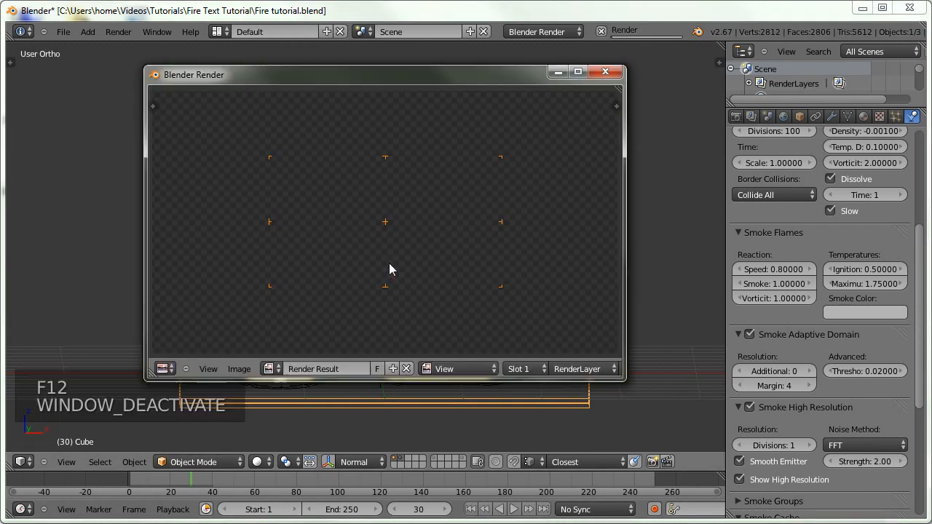
# Set the render's alpha mode to Sky and test-render frame 30.
pyautogui.click(736, 117)
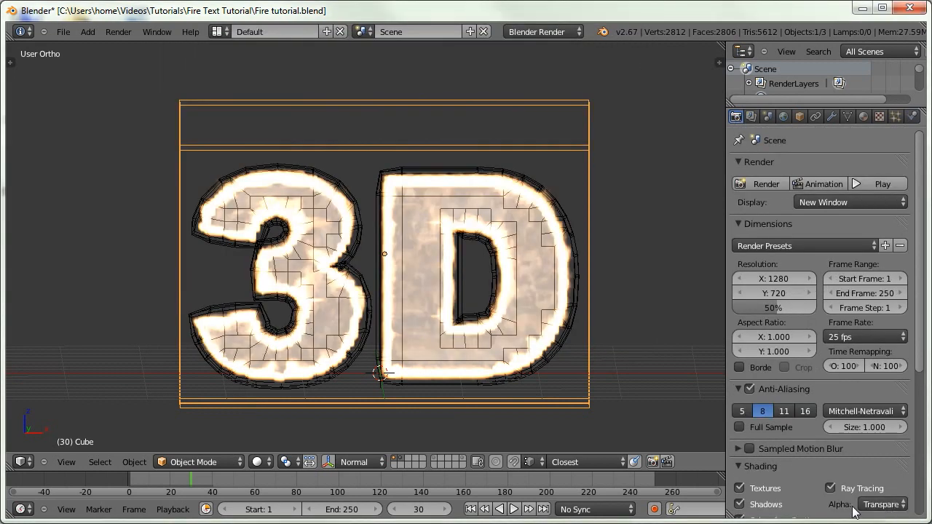
pyautogui.scroll(-3, 856, 426)
pyautogui.click(879, 439)
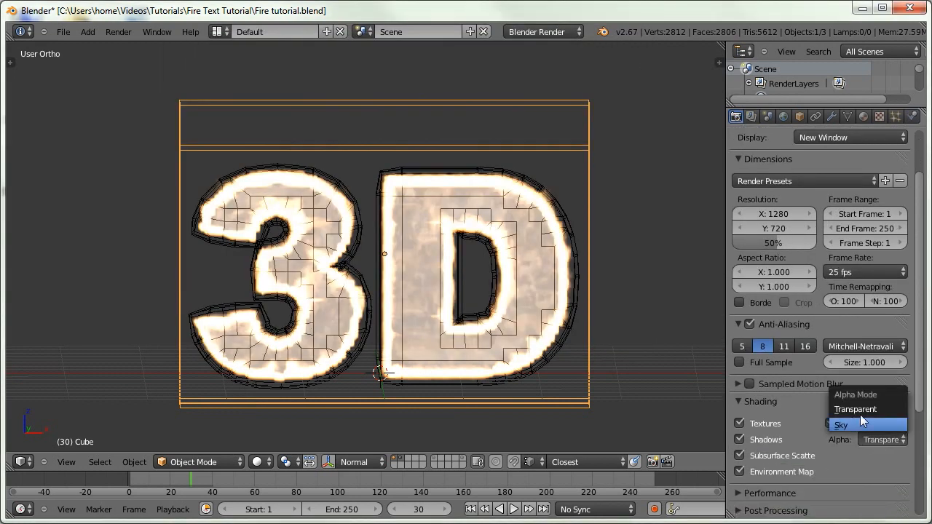
pyautogui.click(852, 424)
pyautogui.press('F12')
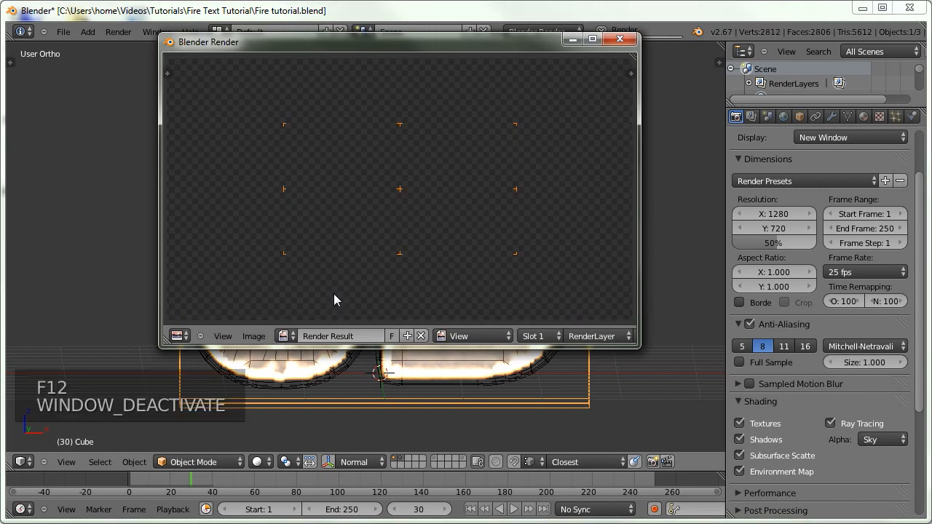
# Darken the world's horizon colour to black and close the test render after checking it.
pyautogui.click(783, 116)
pyautogui.click(760, 307)
pyautogui.moveTo(775, 197); pyautogui.dragTo(795, 256)
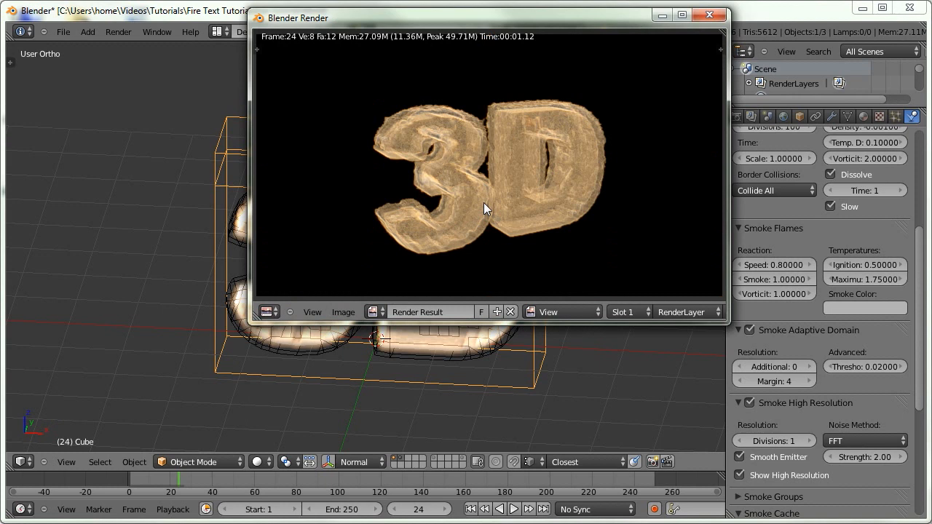
pyautogui.click(709, 15)
# Show the camera's layer together with the text and domain layers, and select every object in the scene.
pyautogui.hotkey('shift', '5')
pyautogui.hotkey('shift', '5')
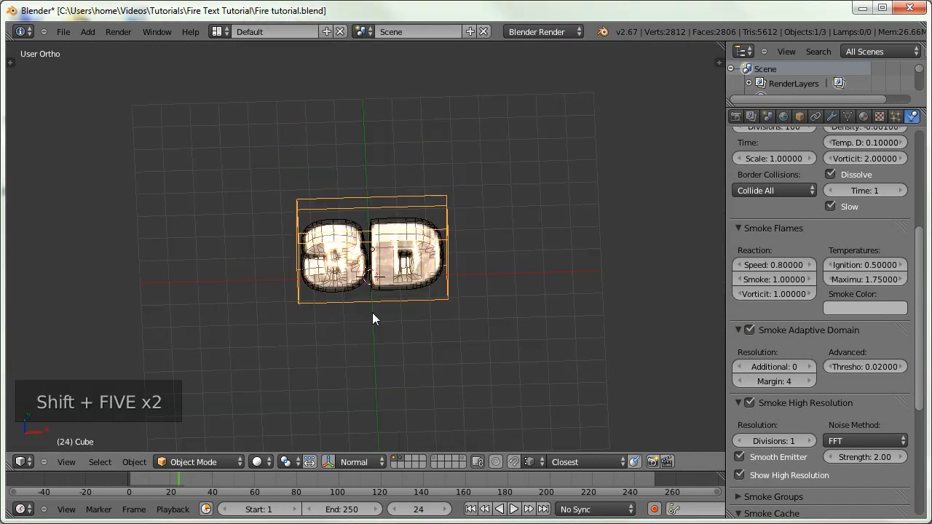
pyautogui.hotkey('shift', '6')
pyautogui.scroll(-1, 267, 367)
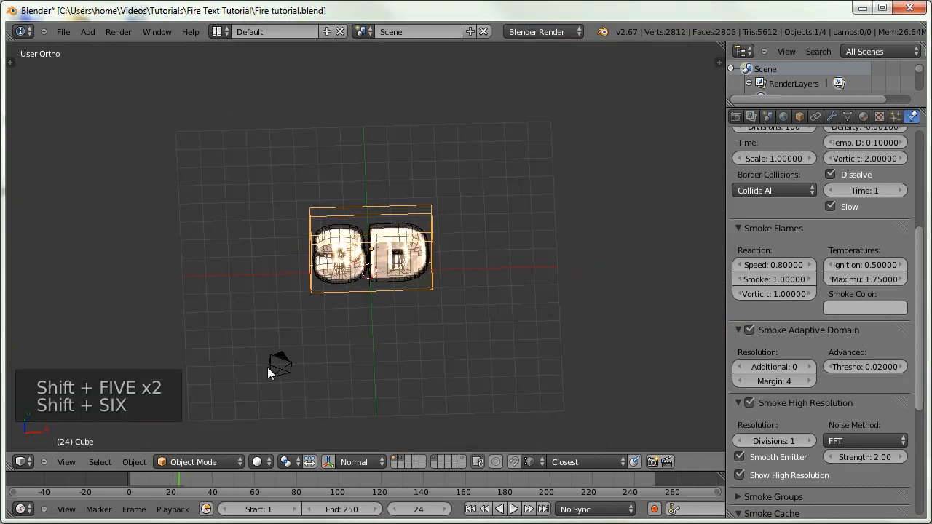
pyautogui.press('a')
pyautogui.press('a')
pyautogui.press('a')
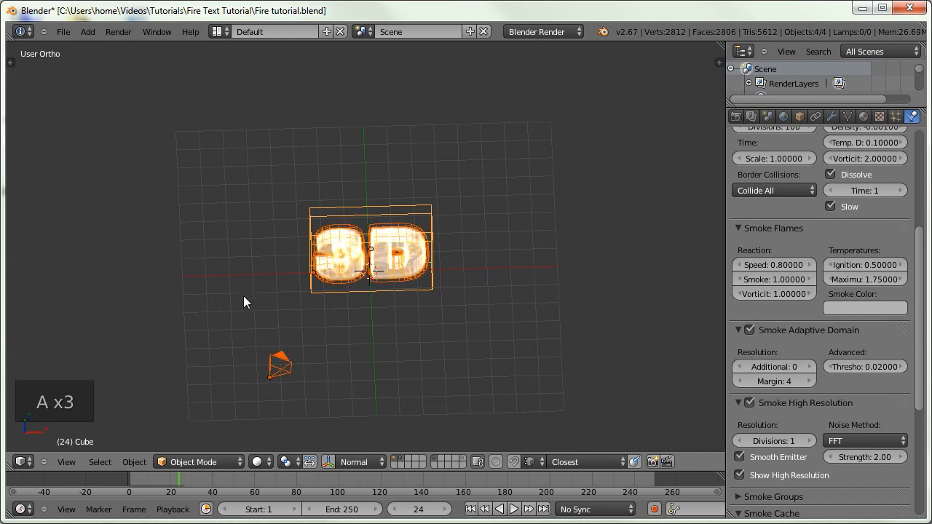
# At frame 1, scale up the camera, text and domain together and move them back over the centre of the grid.
pyautogui.click(205, 336)
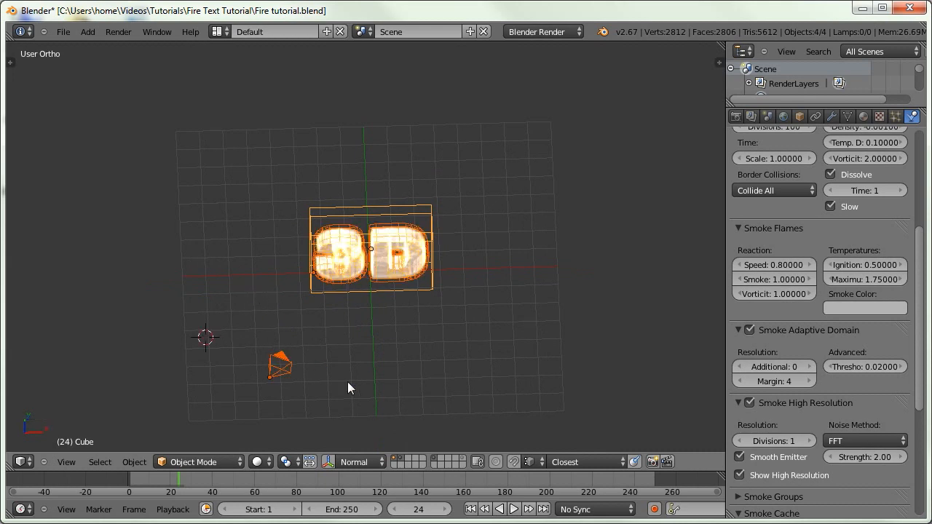
pyautogui.click(470, 509)
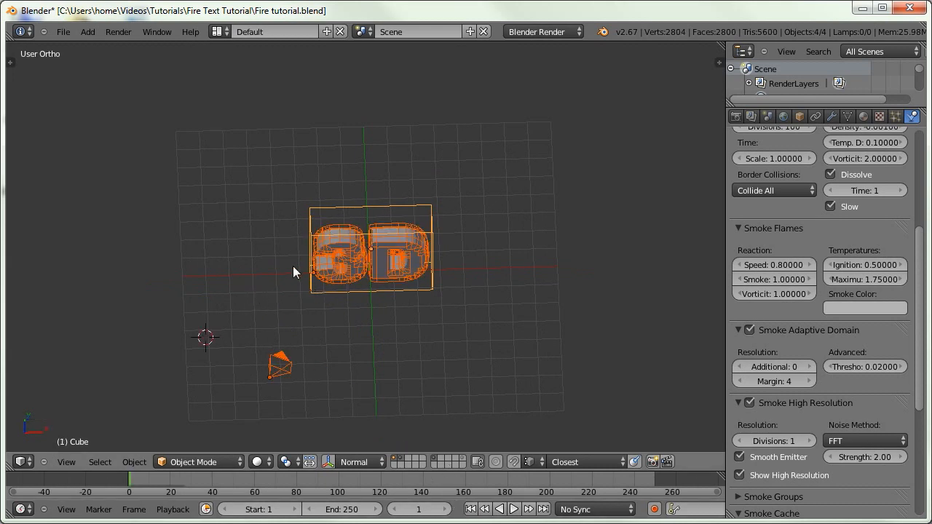
pyautogui.press('s')
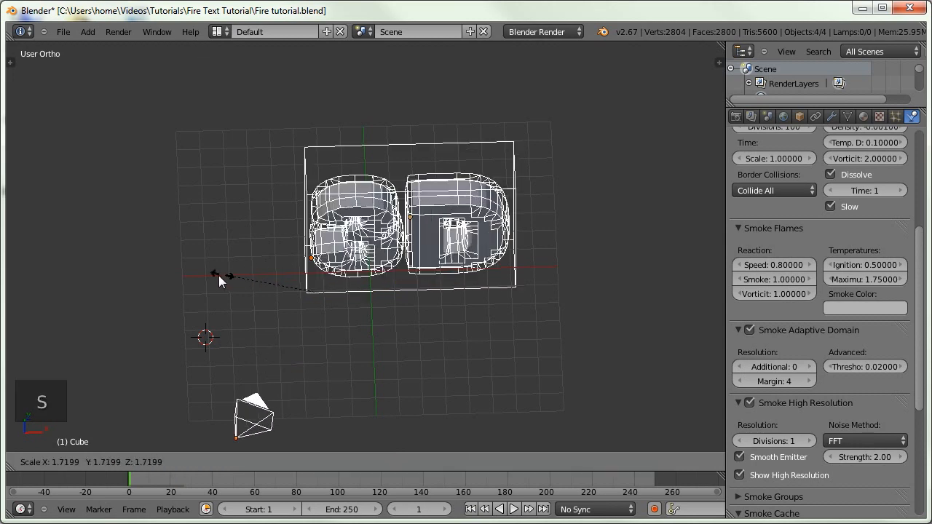
pyautogui.click(194, 275)
pyautogui.press('g')
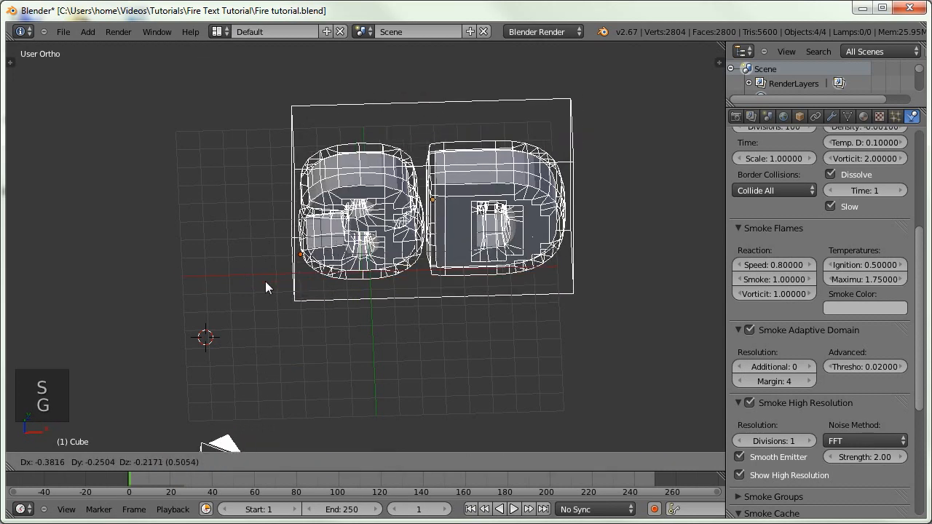
pyautogui.click(216, 318)
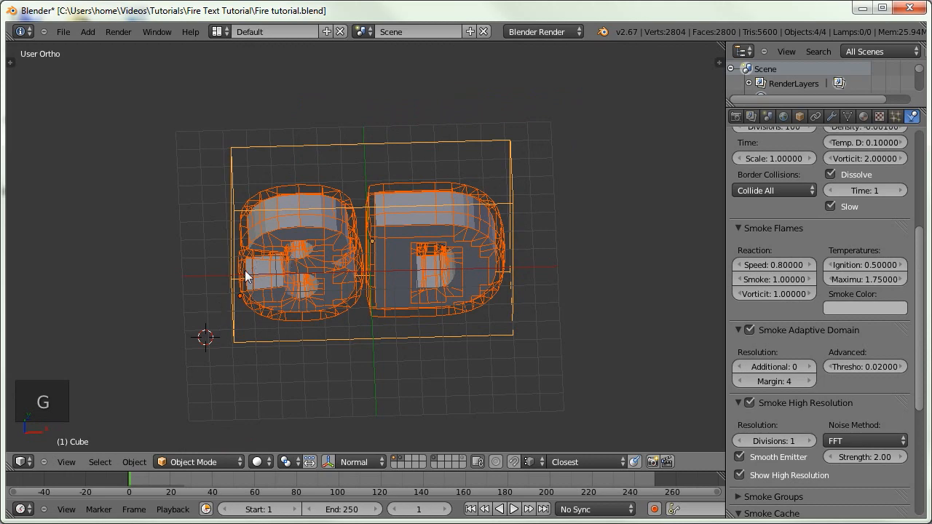
pyautogui.press('s')
pyautogui.click(200, 273)
pyautogui.press('g')
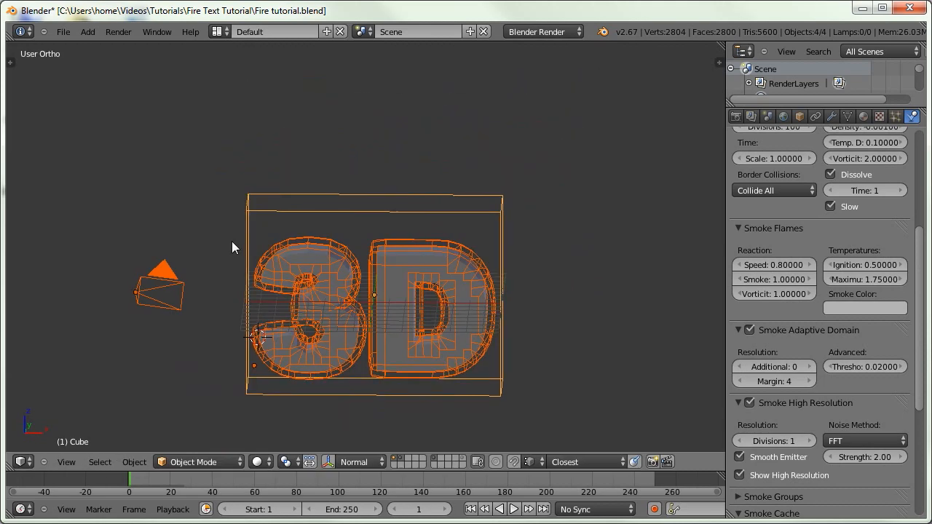
# Apply rotation and scale to the smoke domain cube.
pyautogui.moveTo(232, 241); pyautogui.dragTo(215, 197, button='middle')
pyautogui.rightClick(283, 122)
pyautogui.scroll(2, 304, 136)
pyautogui.hotkey('ctrl', 'a')
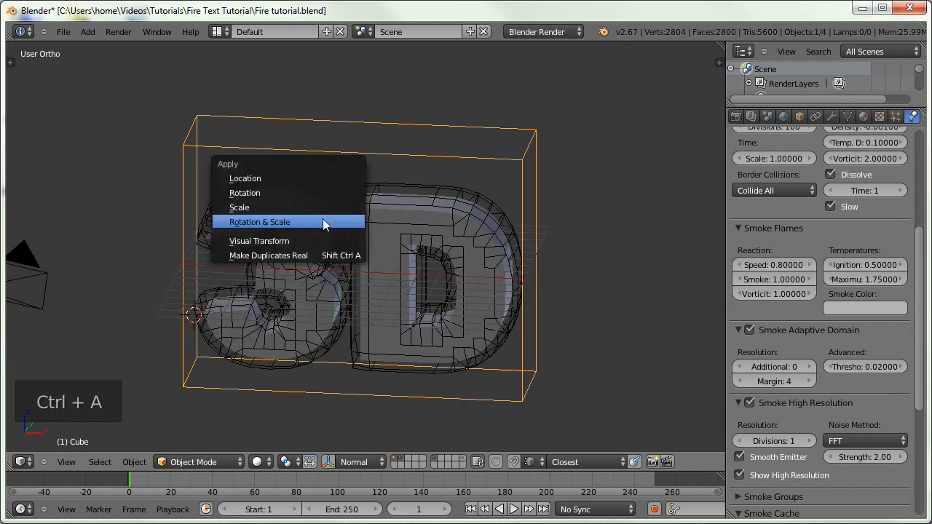
pyautogui.click(320, 222)
# Apply rotation and scale to both 3D text objects, the outer mesh and the inner fire-emitting one.
pyautogui.rightClick(288, 182)
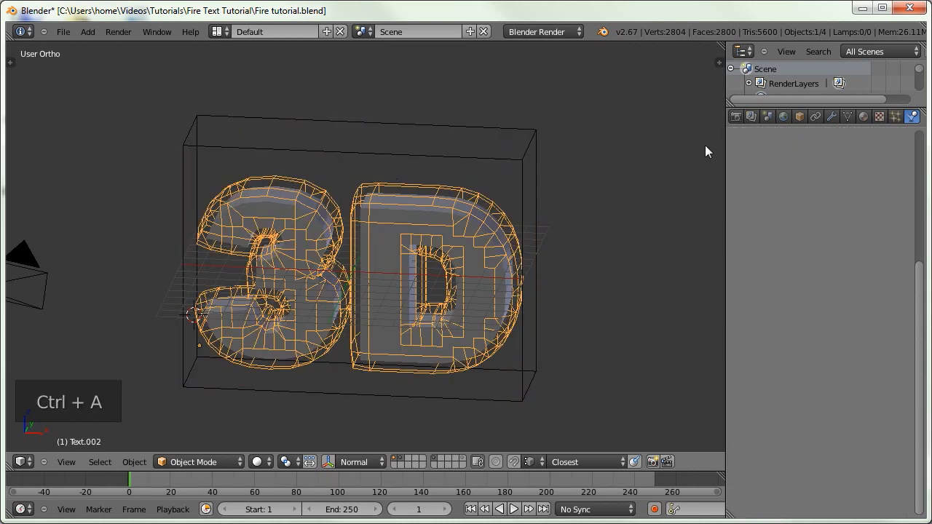
pyautogui.click(798, 116)
pyautogui.hotkey('ctrl', 'a')
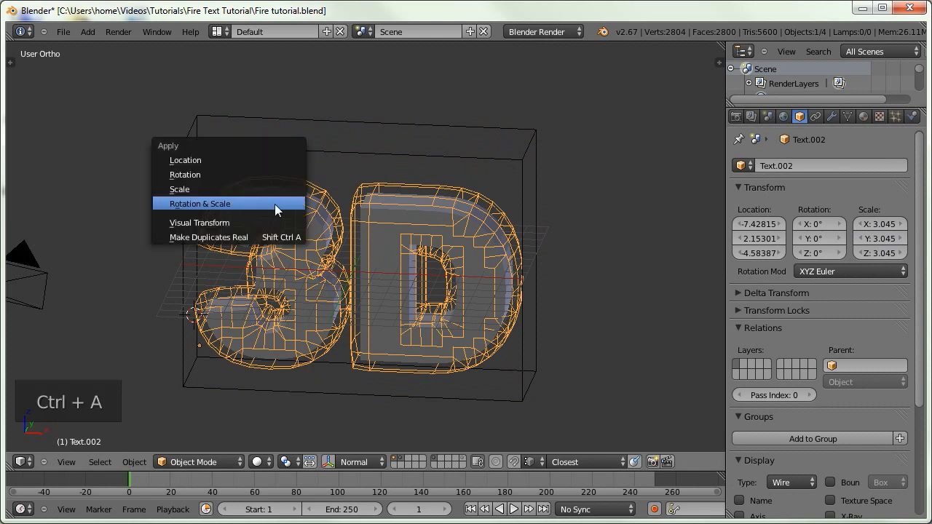
pyautogui.click(275, 204)
pyautogui.rightClick(277, 198)
pyautogui.hotkey('ctrl', 'a')
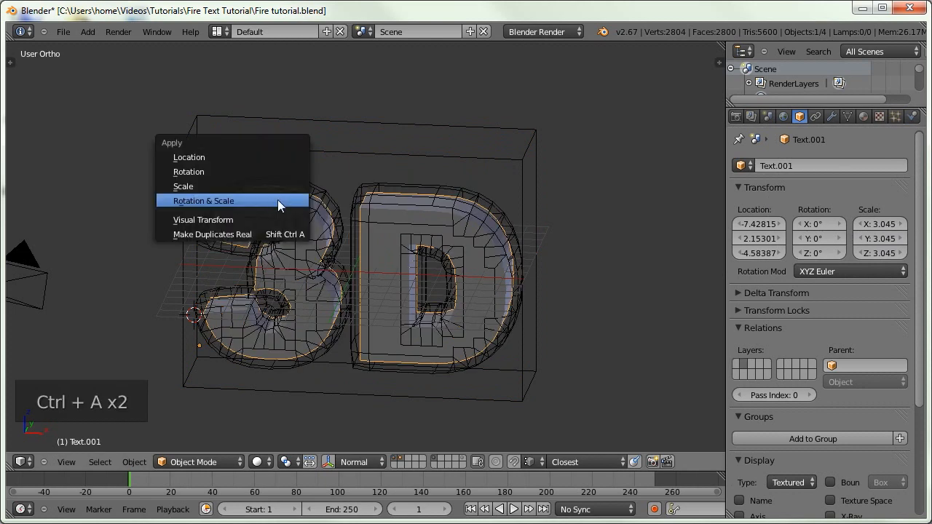
pyautogui.click(271, 199)
# Play the smoke simulation, inspect the full test render of the burning text at frame 28 and close it.
pyautogui.moveTo(271, 200); pyautogui.dragTo(289, 356, button='middle')
pyautogui.hotkey('alt', 'a')
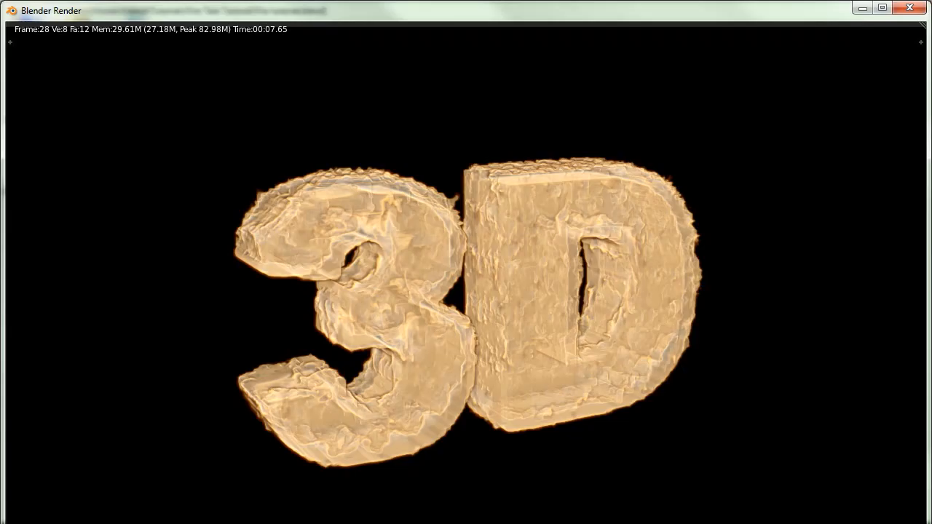
pyautogui.moveTo(707, 523); pyautogui.dragTo(707, 501)
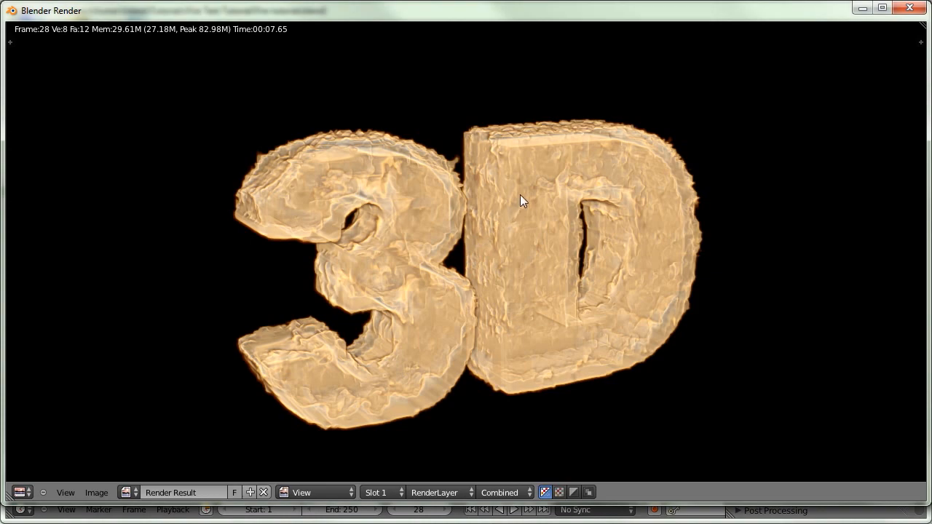
pyautogui.press('Escape')
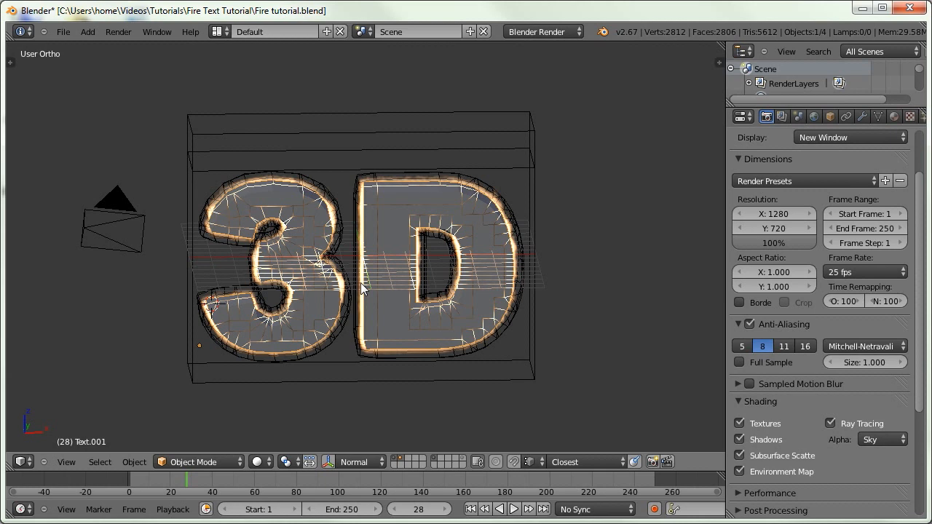
# Enable texture control in the advanced smoke flow settings of the inner text and check which textures are available.
pyautogui.scroll(-2, 888, 117)
pyautogui.click(911, 116)
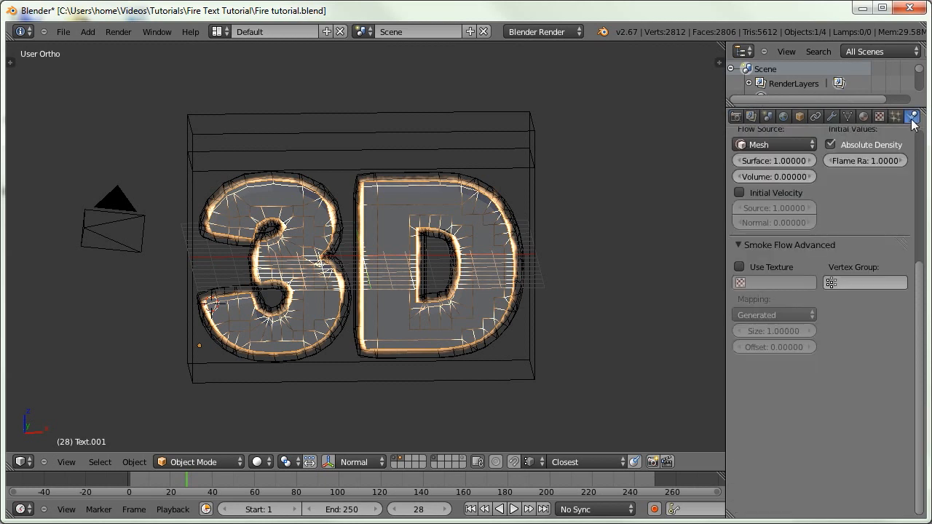
pyautogui.scroll(3, 837, 306)
pyautogui.scroll(1, 836, 359)
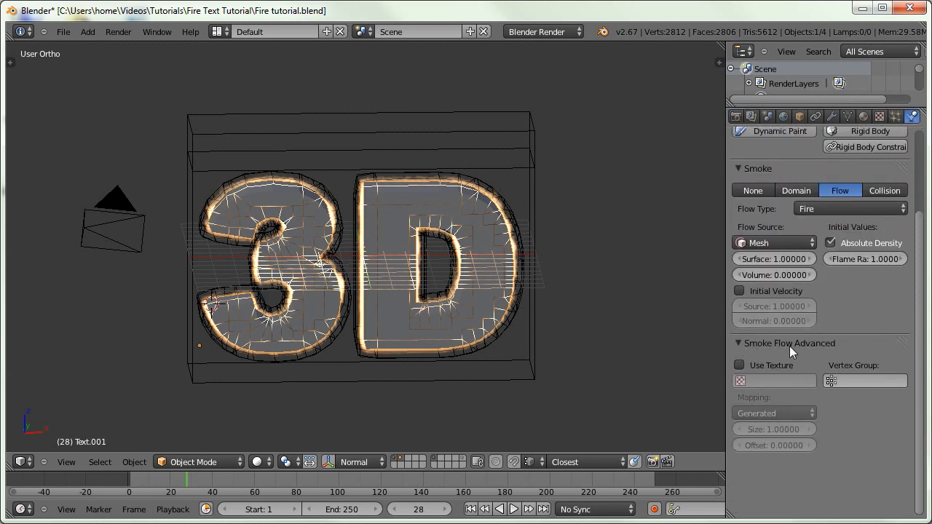
pyautogui.click(738, 364)
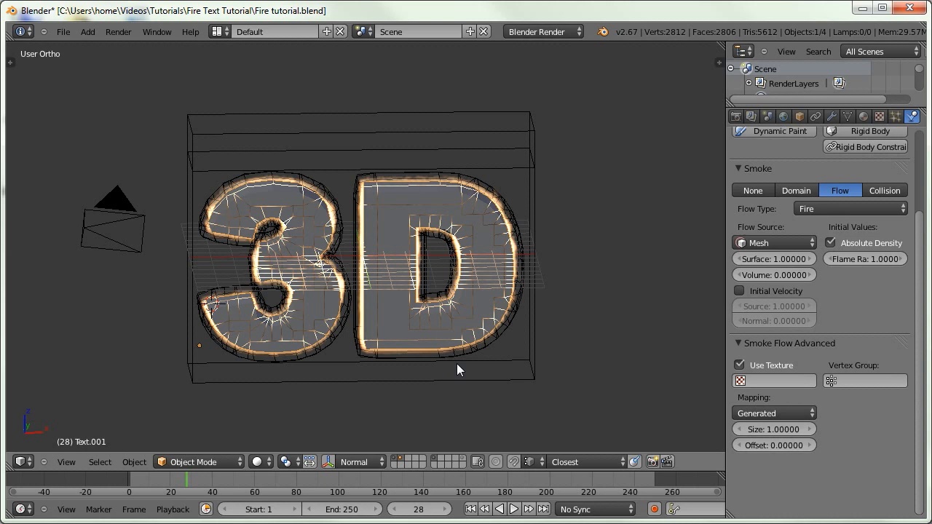
pyautogui.click(770, 381)
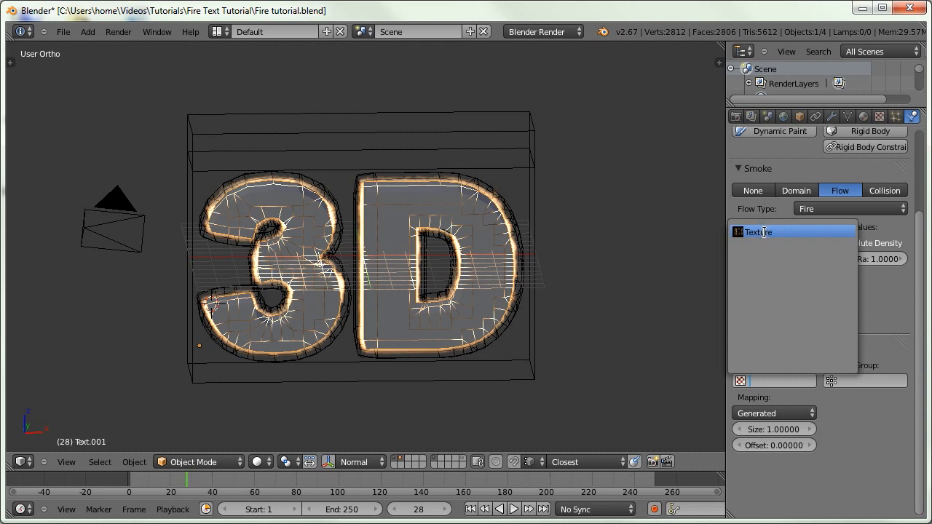
# Give the inner text a new material with a new Clouds texture, and disable that texture in the material's texture slot.
pyautogui.click(863, 116)
pyautogui.click(795, 214)
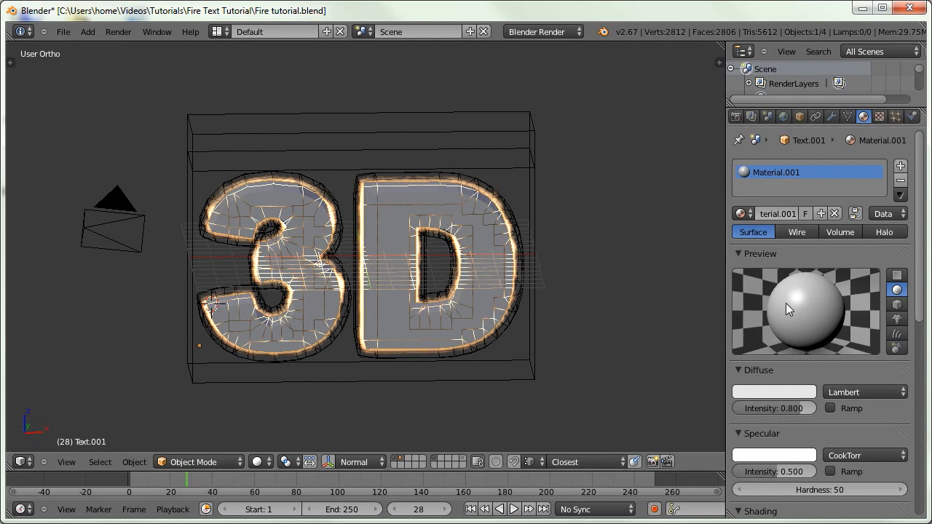
pyautogui.click(879, 116)
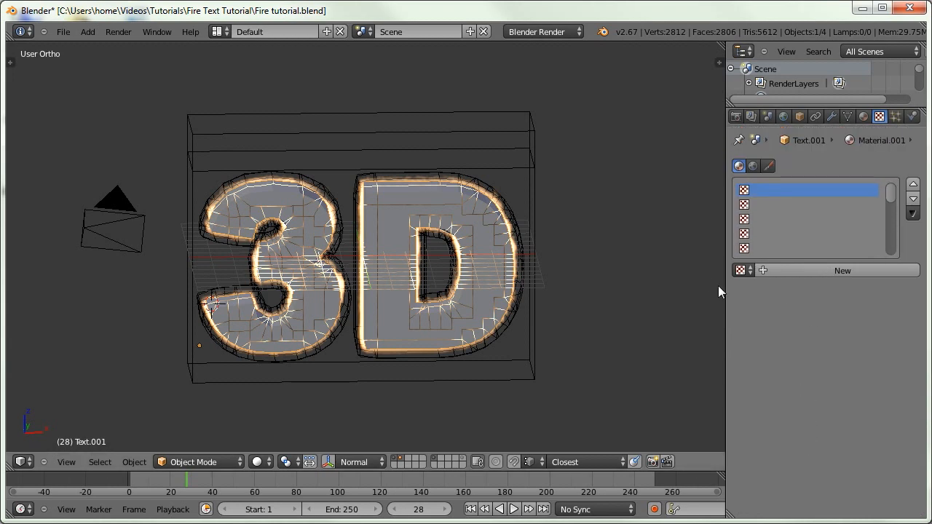
pyautogui.click(793, 269)
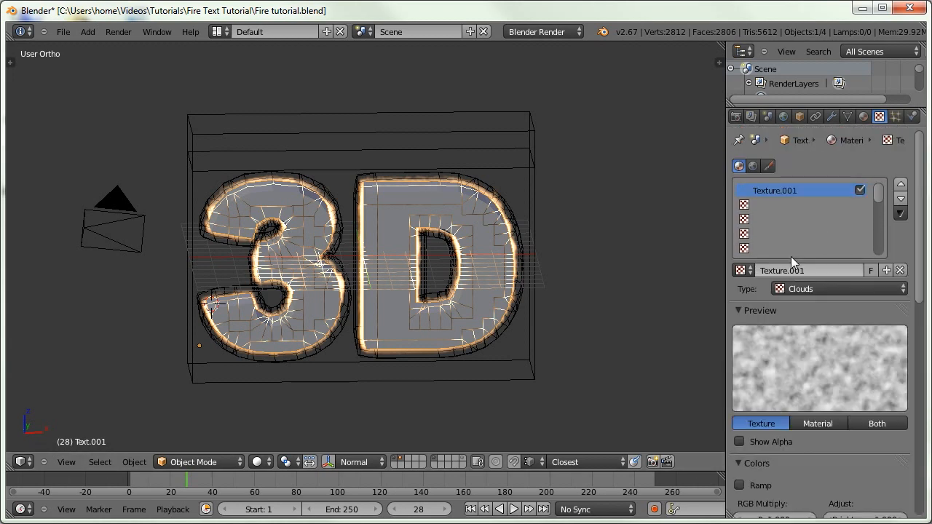
pyautogui.click(860, 191)
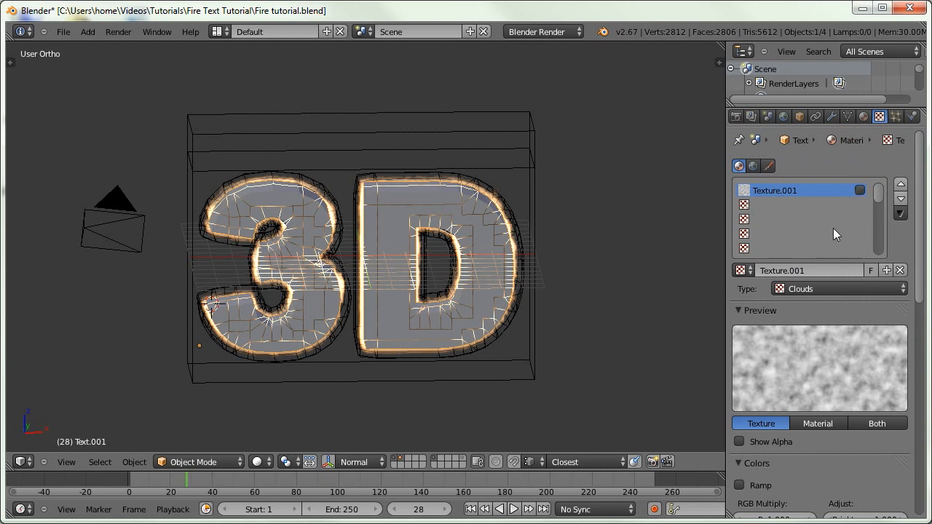
# Set the Clouds texture's noise size to 0.5, depth to 1 and noise basis to Voronoi F1.
pyautogui.scroll(-6, 783, 299)
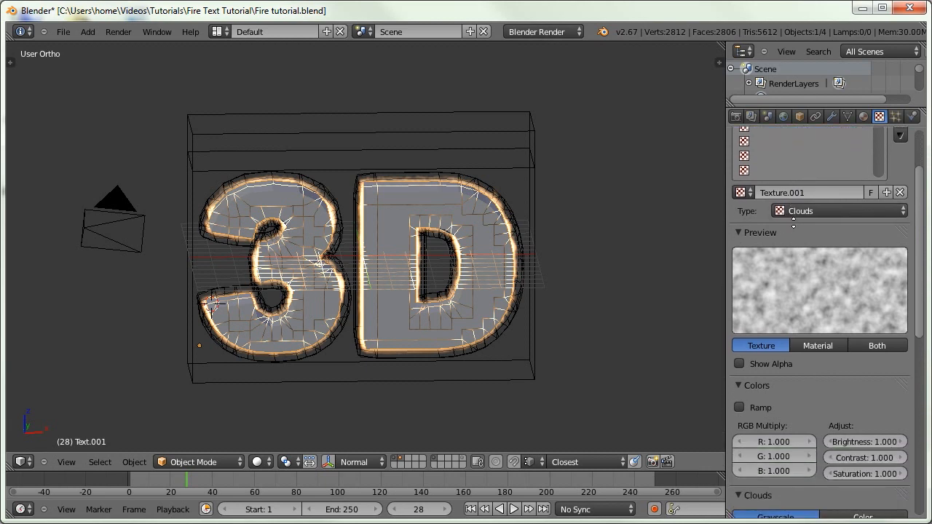
pyautogui.click(778, 400)
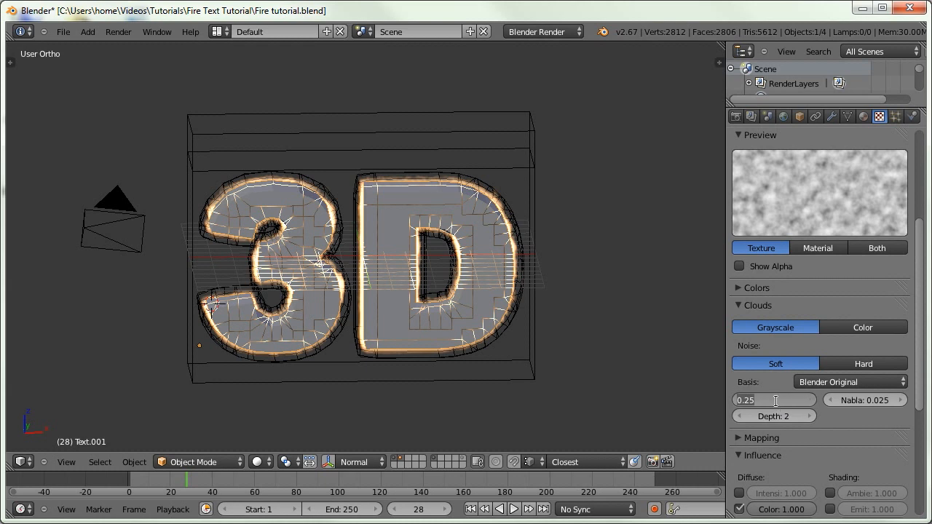
pyautogui.write('0.5')
pyautogui.press('Return')
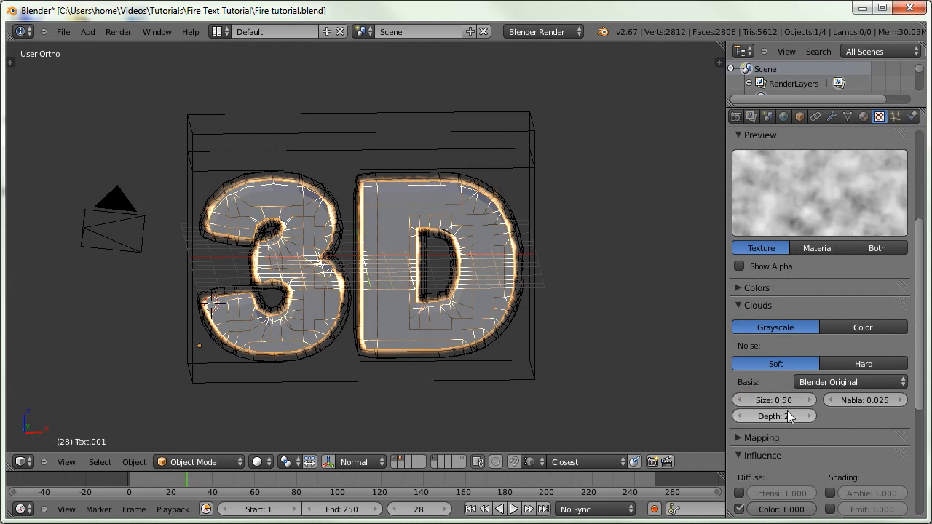
pyautogui.moveTo(803, 416); pyautogui.dragTo(792, 416)
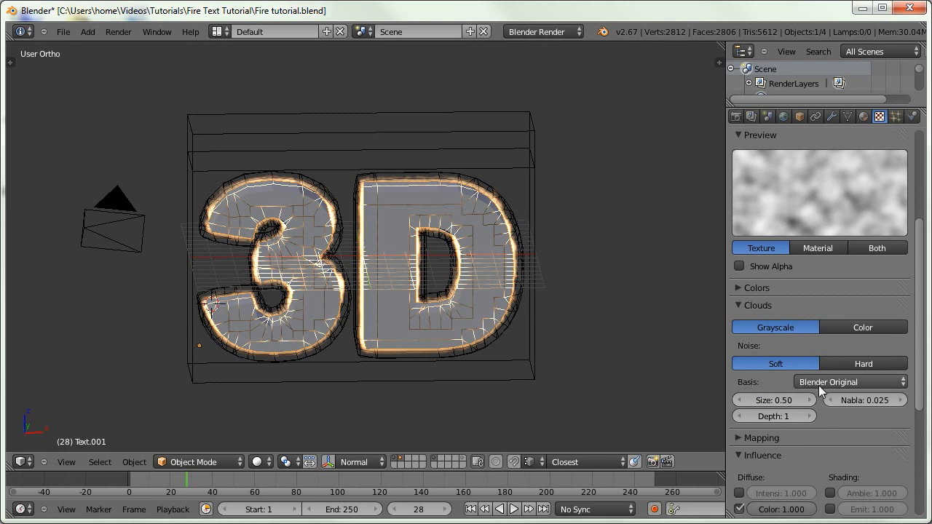
pyautogui.click(818, 385)
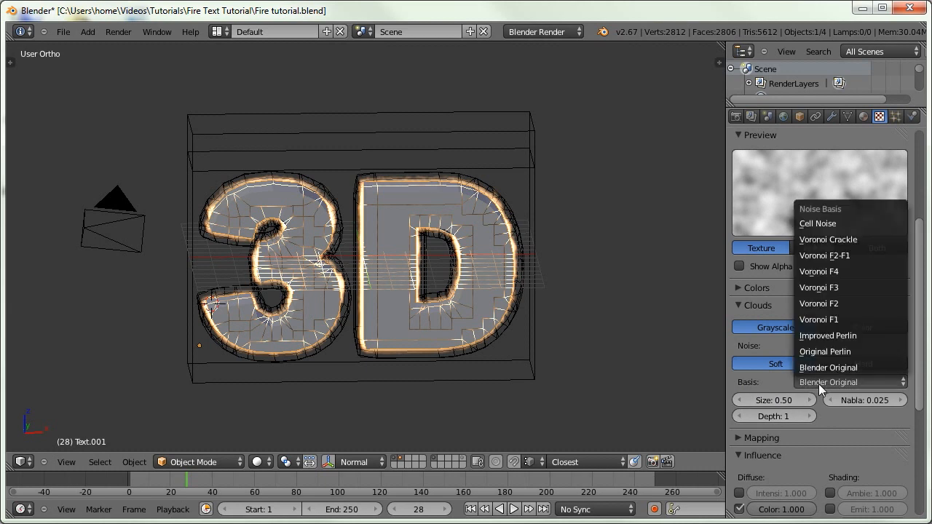
pyautogui.click(844, 320)
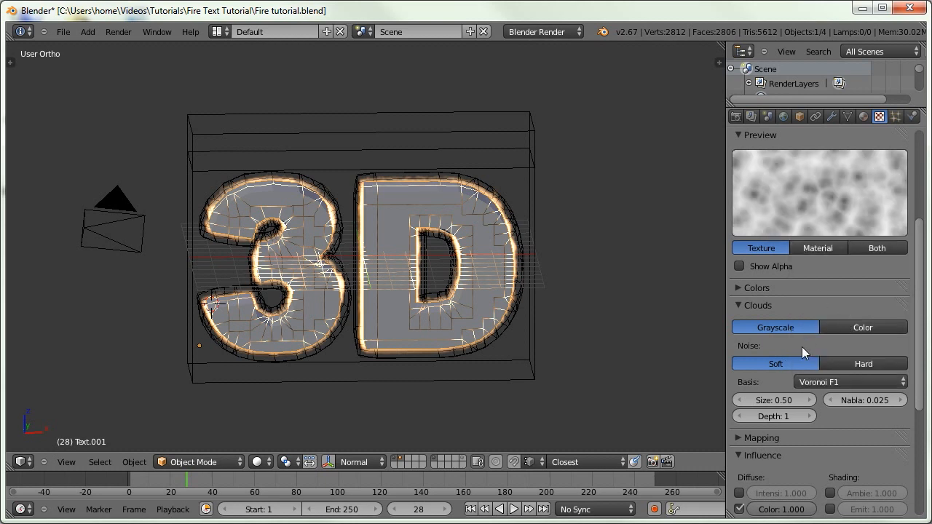
# Enable a colour ramp on the Clouds texture and bring its stops close together near the middle, the white one at 0.550.
pyautogui.click(784, 288)
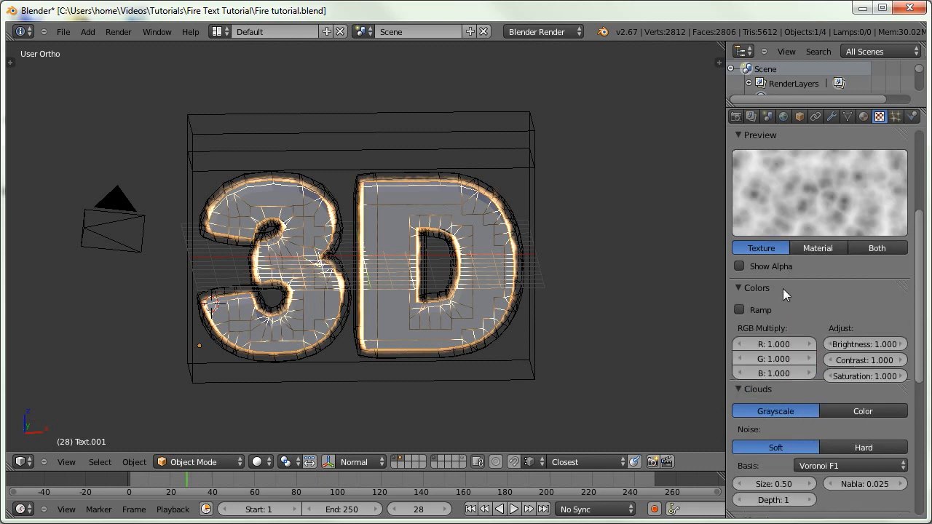
pyautogui.click(739, 310)
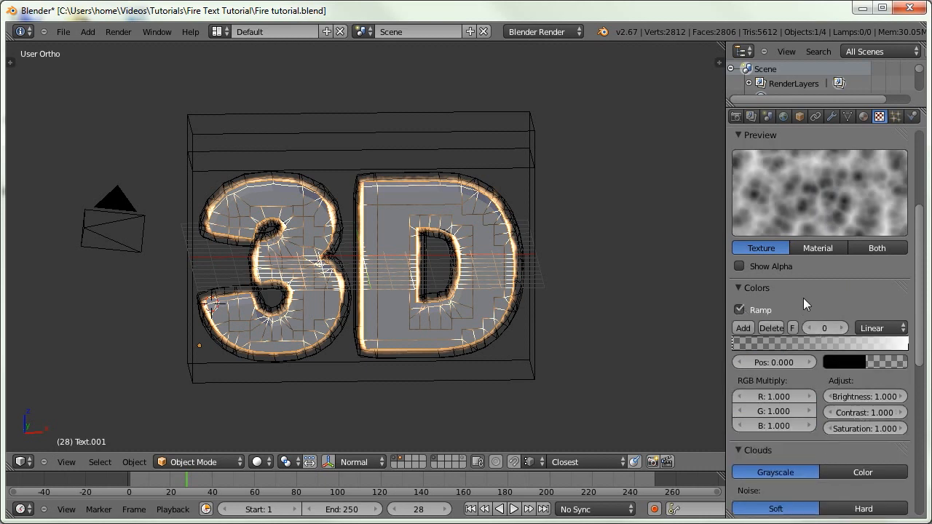
pyautogui.moveTo(733, 346); pyautogui.dragTo(821, 342)
pyautogui.moveTo(899, 339); pyautogui.dragTo(828, 346)
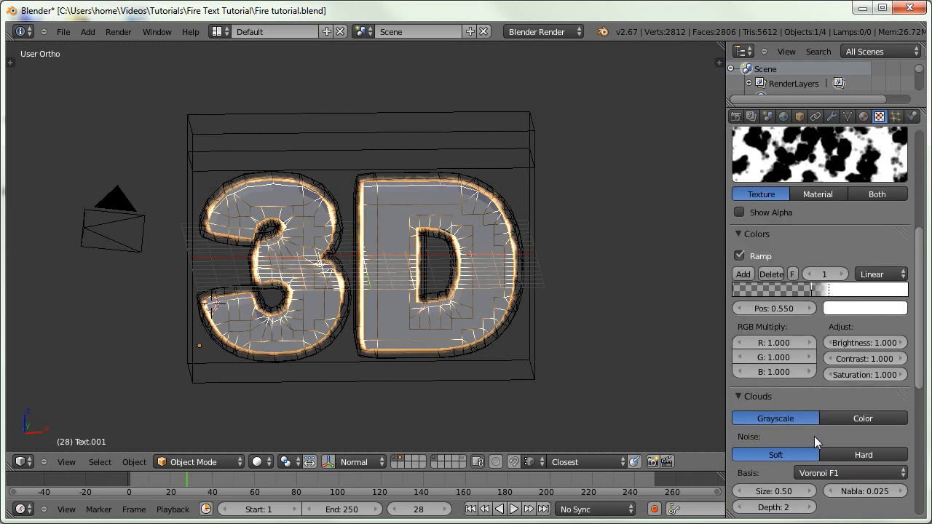
# Raise the Clouds noise depth to 2 and fine-tune the ramp, placing the black stop at 0.467.
pyautogui.click(809, 506)
pyautogui.scroll(3, 801, 300)
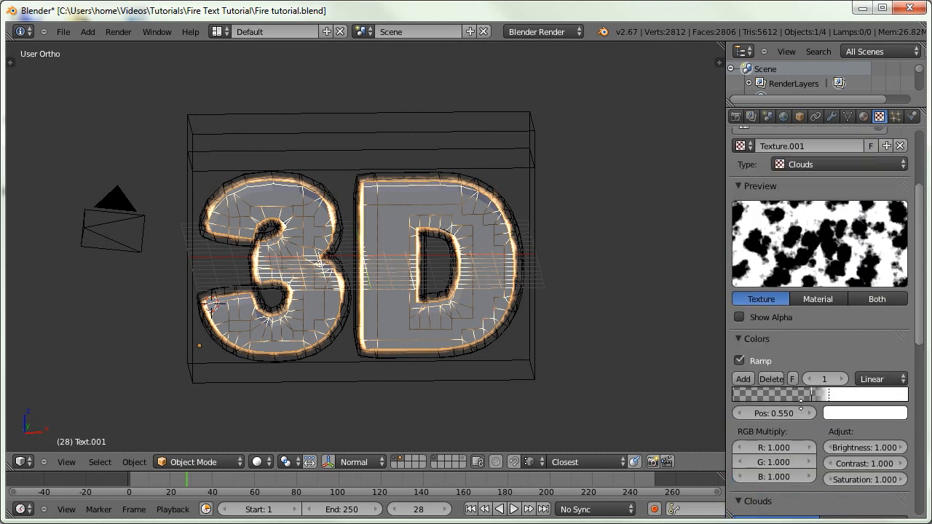
pyautogui.moveTo(828, 395)
pyautogui.mouseDown()
pyautogui.moveTo(836, 397)
pyautogui.moveTo(813, 394)
pyautogui.mouseUp()
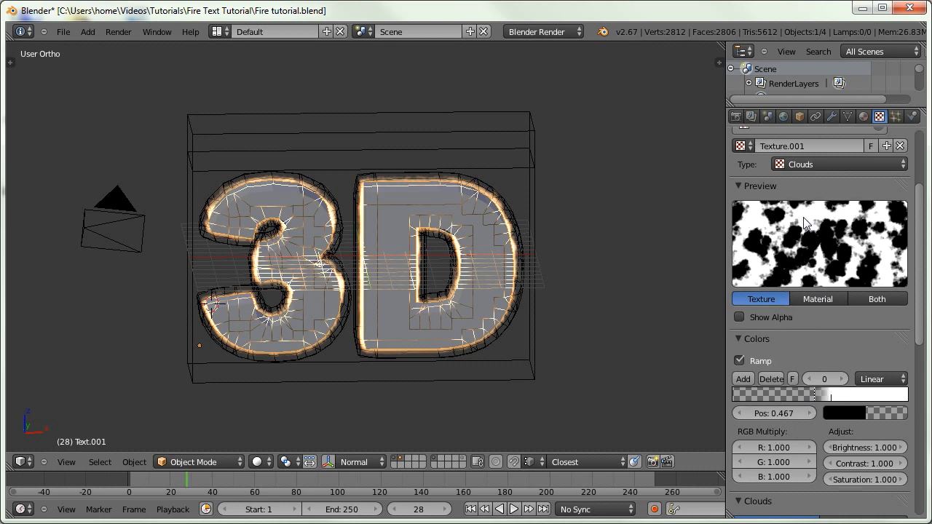
# Assign Texture.001 to the inner text's smoke flow and set its mapping to UV.
pyautogui.click(912, 117)
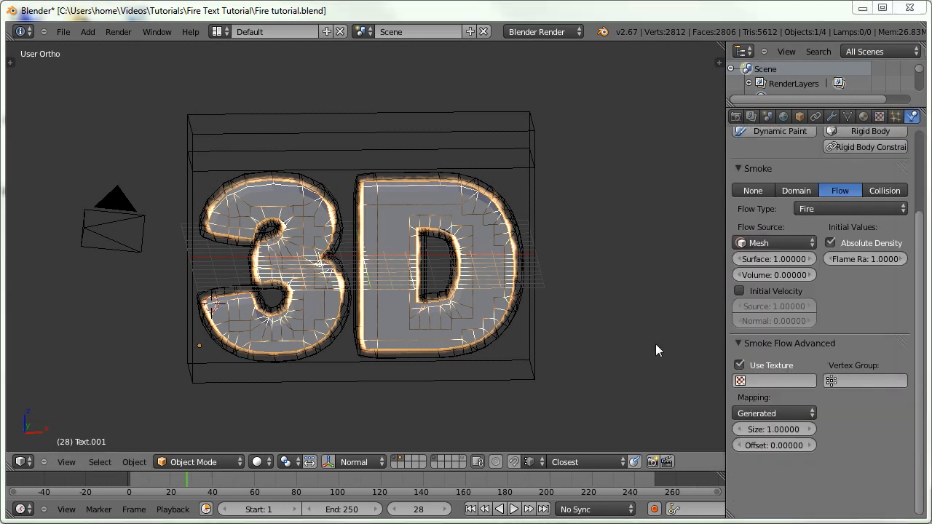
pyautogui.click(764, 379)
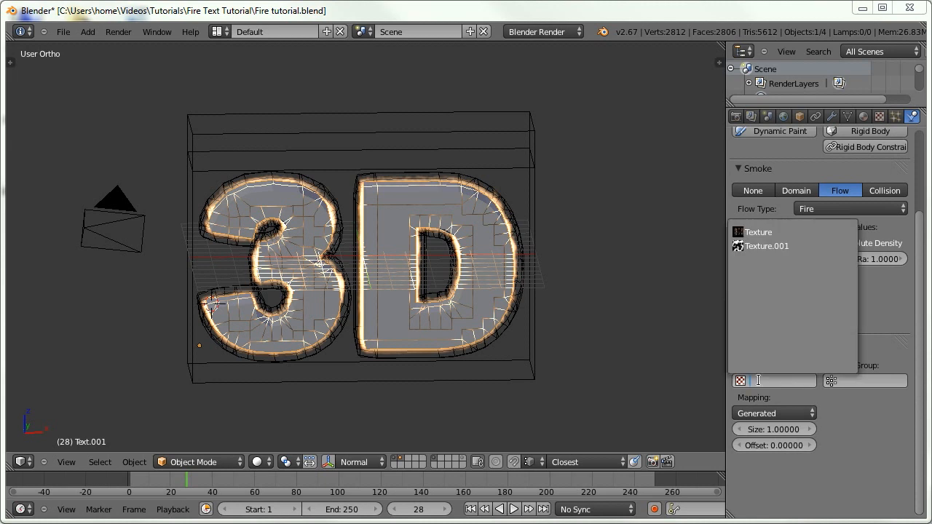
pyautogui.click(797, 245)
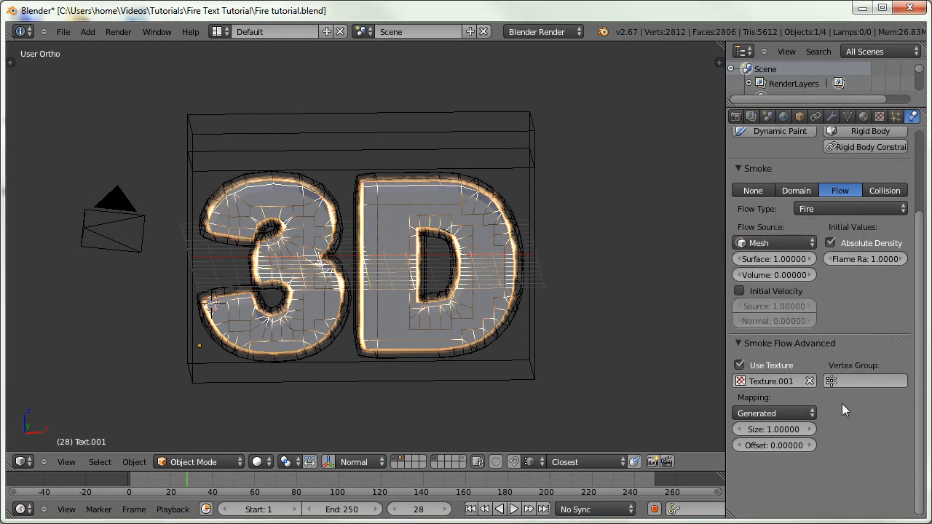
pyautogui.click(761, 413)
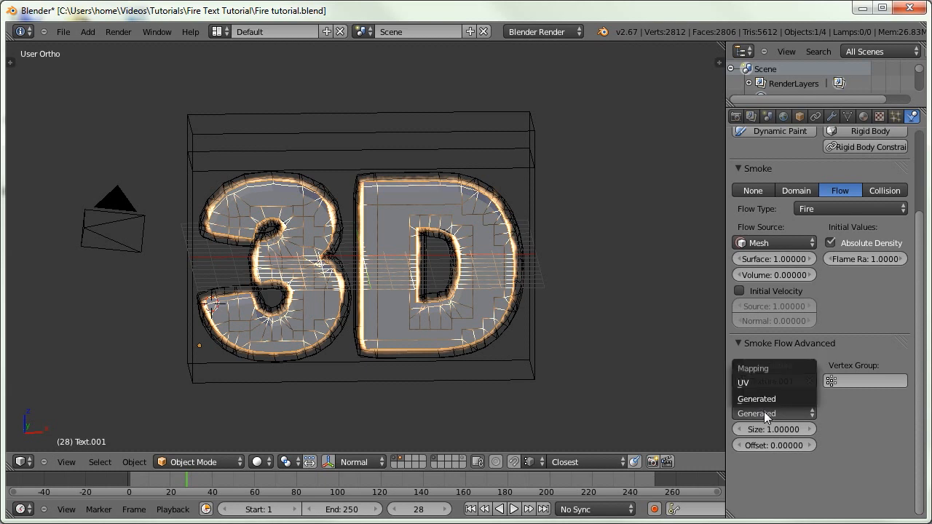
pyautogui.click(757, 380)
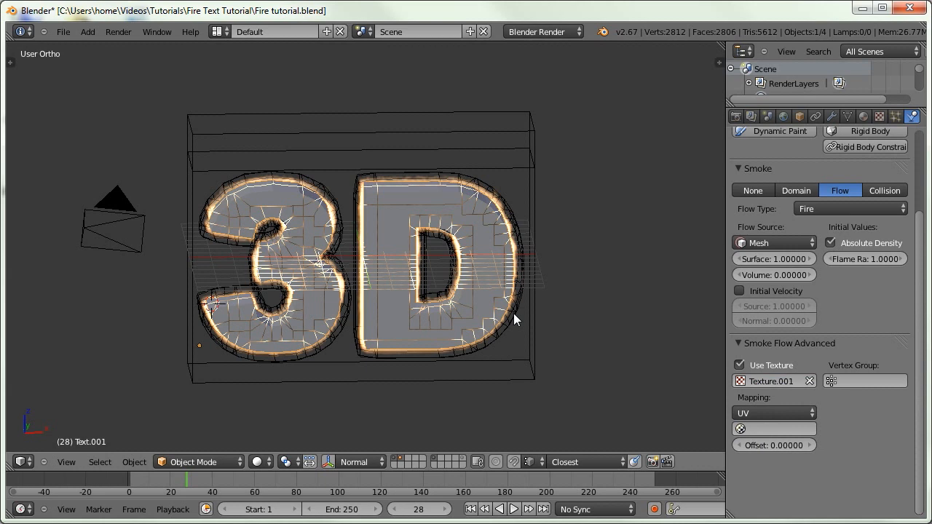
# Unwrap the entire inner text mesh with Smart UV Project and show the resulting layout in the UV/Image Editor.
pyautogui.press('Tab')
pyautogui.press('a')
pyautogui.press('a')
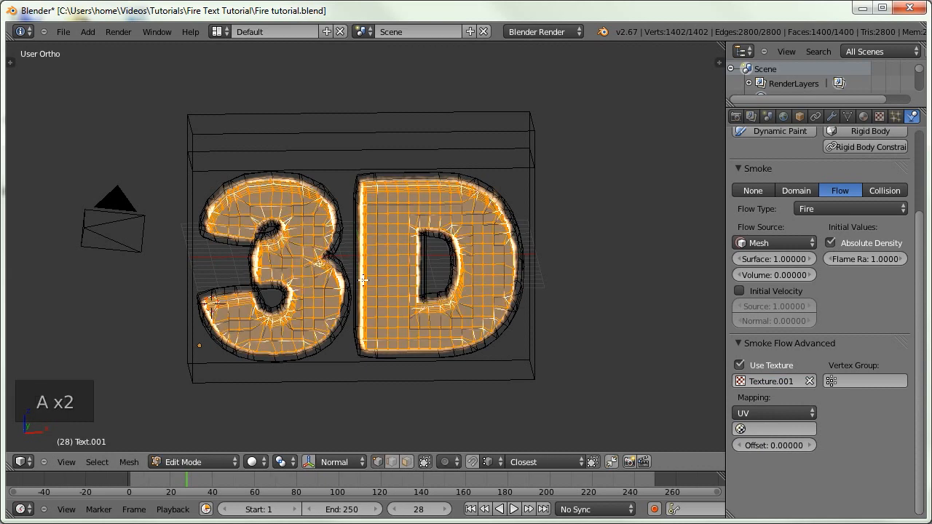
pyautogui.press('u')
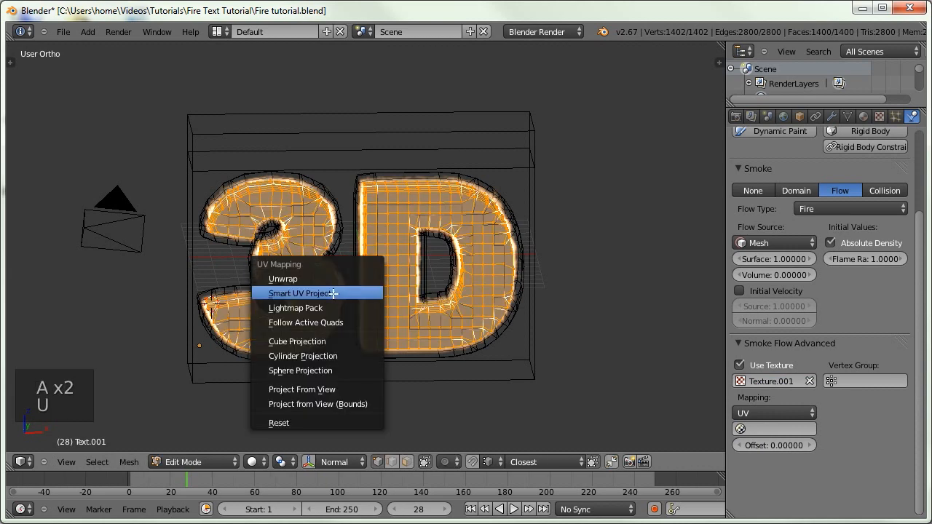
pyautogui.click(333, 293)
pyautogui.click(327, 367)
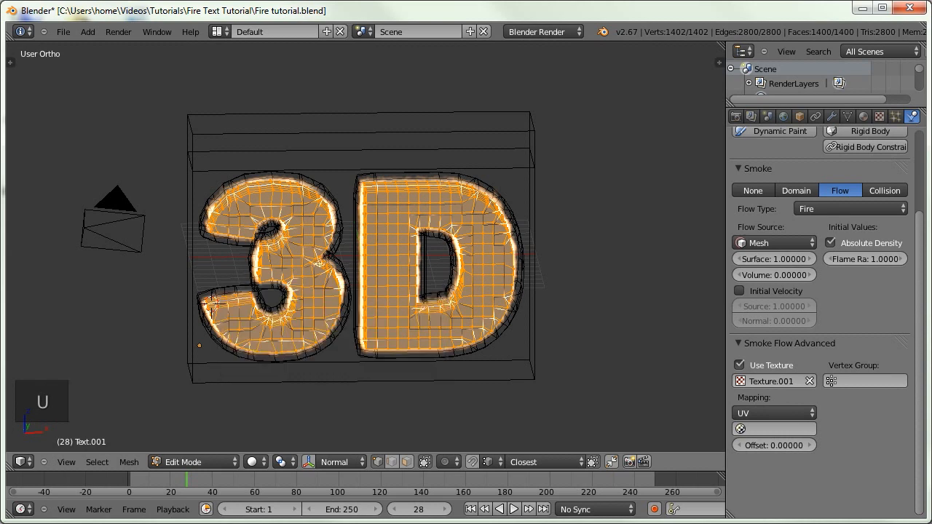
pyautogui.click(20, 463)
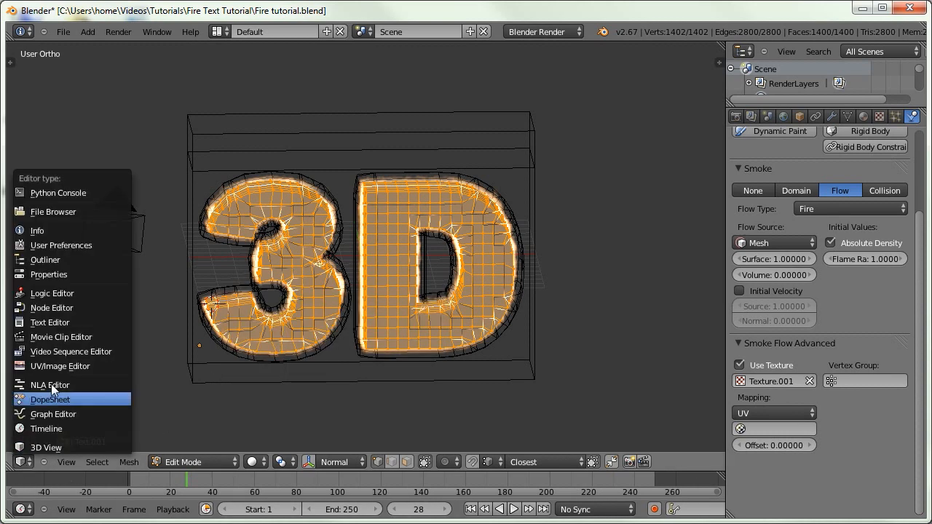
pyautogui.click(48, 363)
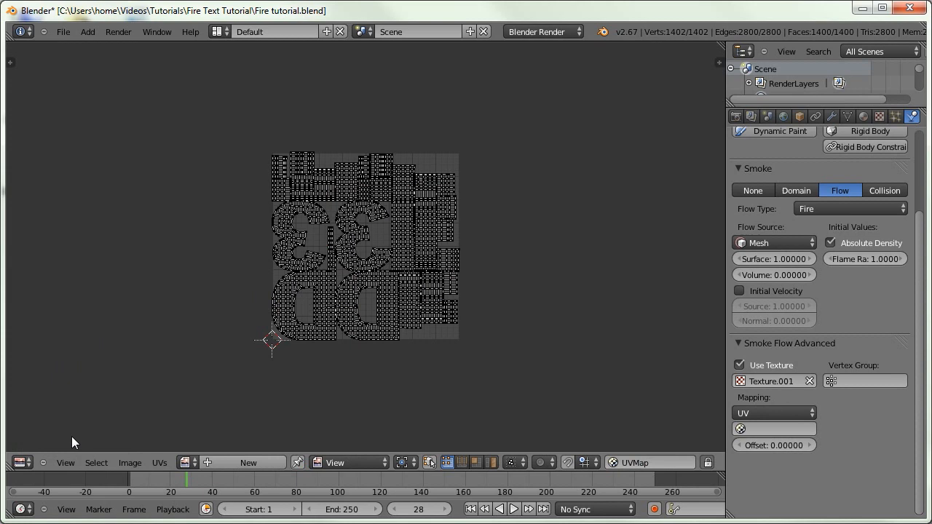
# Return to the 3D View in Object Mode and assign UVMap as the UV layer for the inner text's smoke flow texture.
pyautogui.click(19, 462)
pyautogui.click(44, 445)
pyautogui.press('Tab')
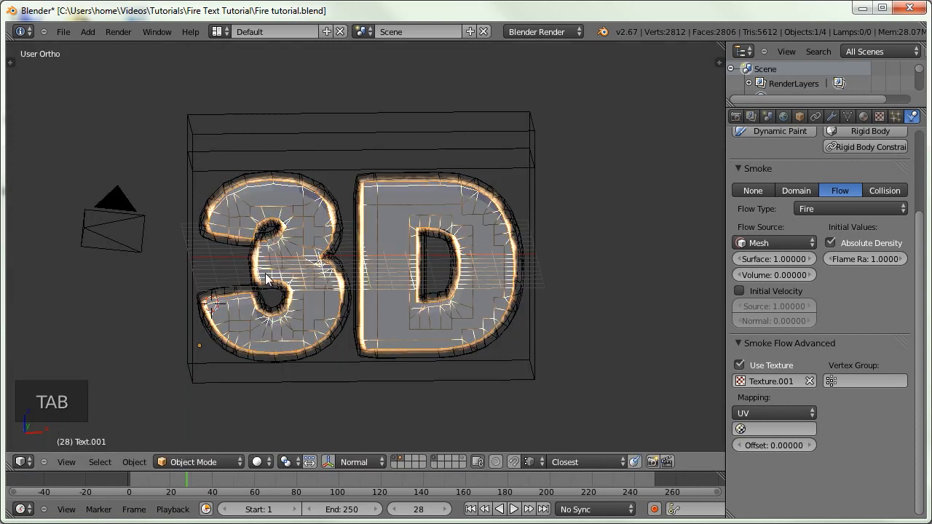
pyautogui.click(765, 427)
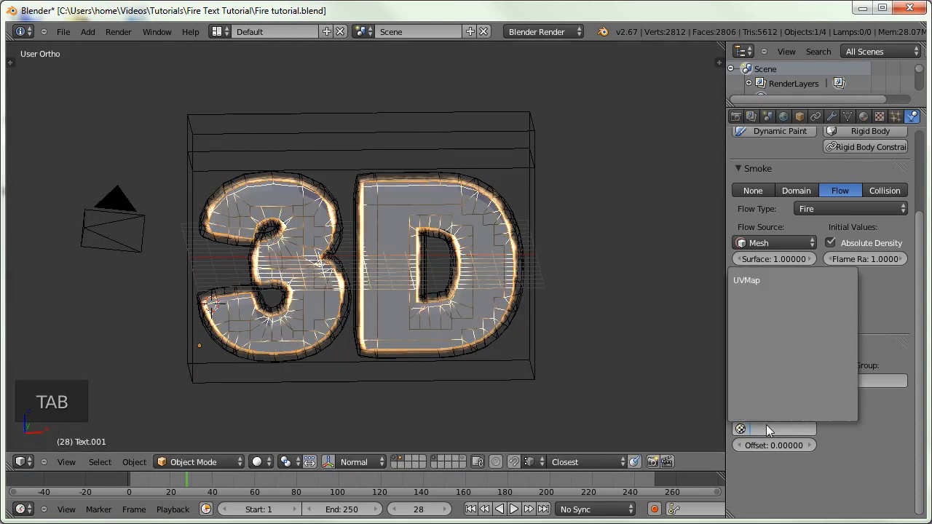
pyautogui.click(743, 280)
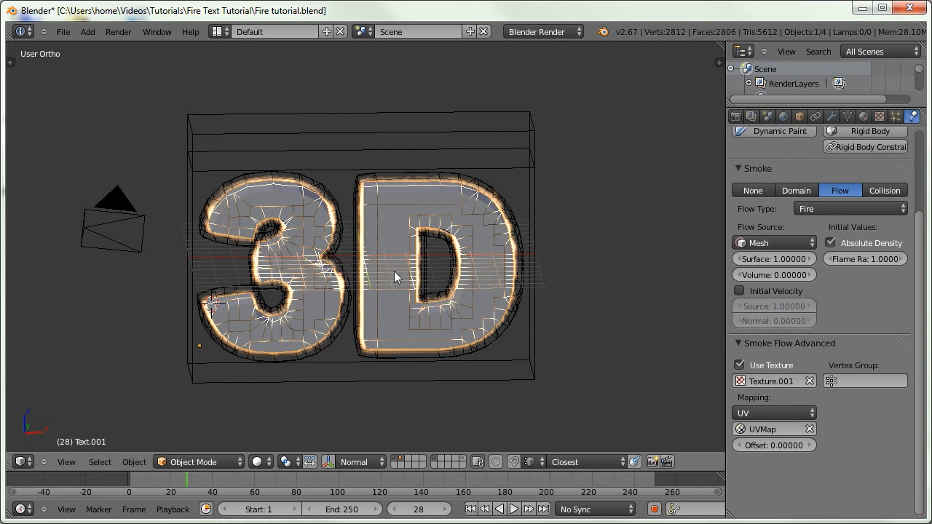
pyautogui.scroll(2, 758, 283)
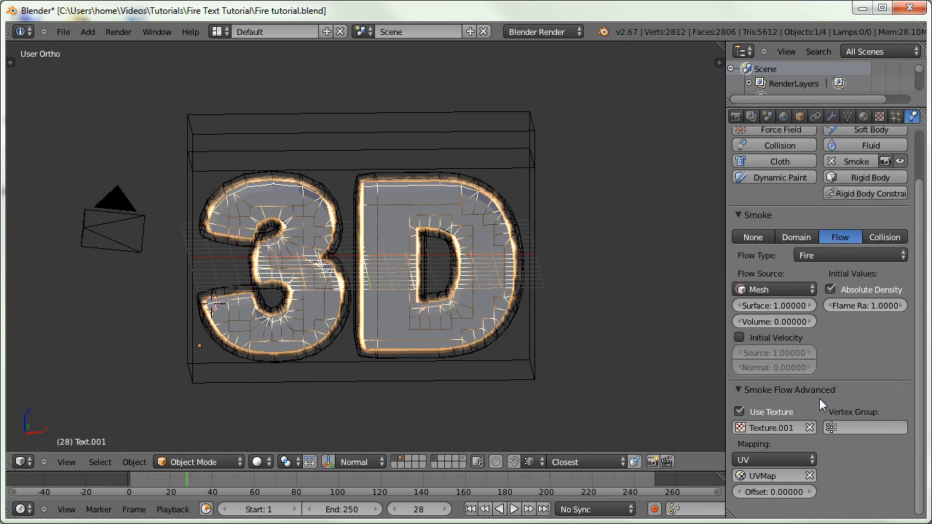
# Simulate from the start to frame 22, render that frame to check the textured fire, and close the render.
pyautogui.click(470, 510)
pyautogui.click(174, 480)
pyautogui.press('F12')
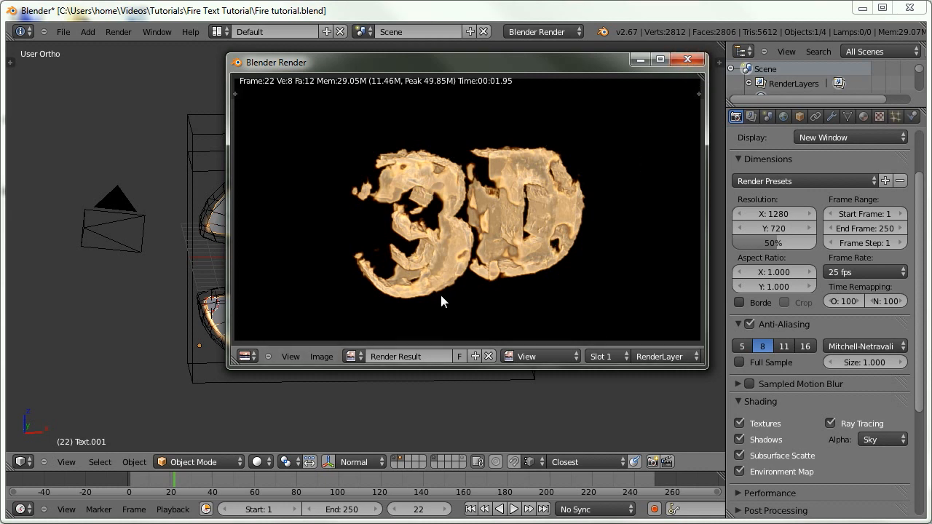
pyautogui.click(686, 59)
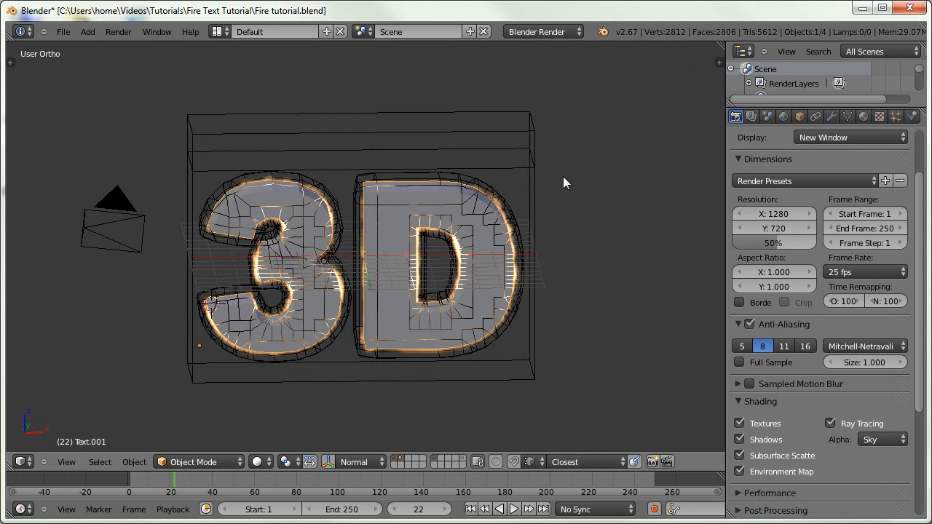
# Keyframe the smoke flow texture Offset at 0 on frame 1 and 4 on frame 250, and scrub the timeline to check it.
pyautogui.click(913, 116)
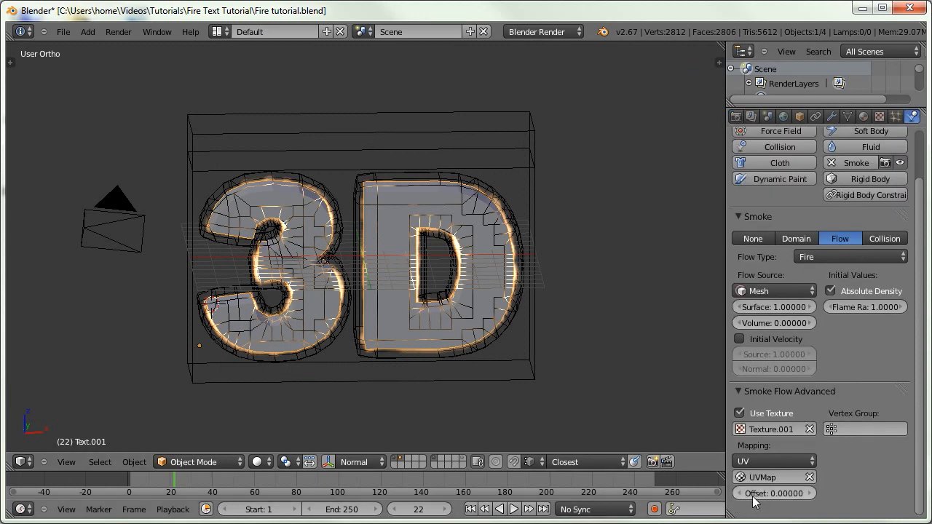
pyautogui.click(471, 508)
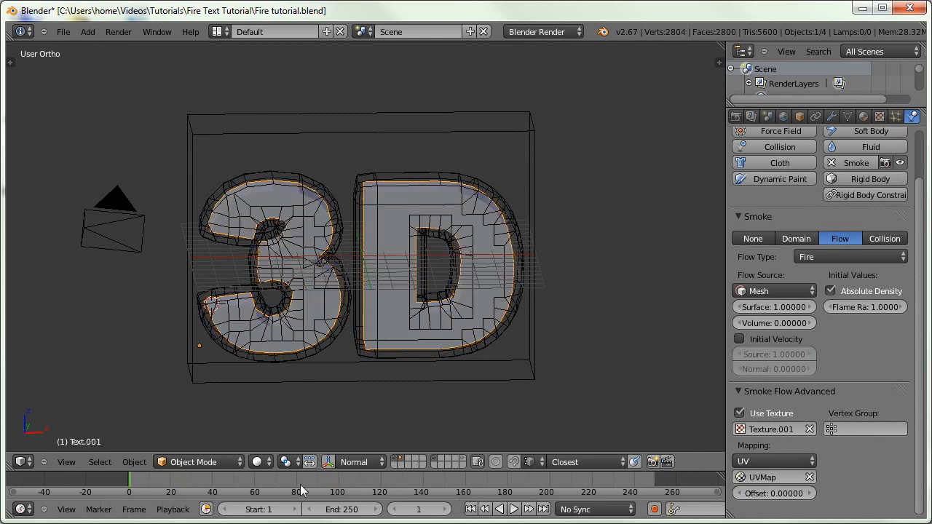
pyautogui.hotkey('ctrl', 'z')
pyautogui.hotkey('ctrl', 'z')
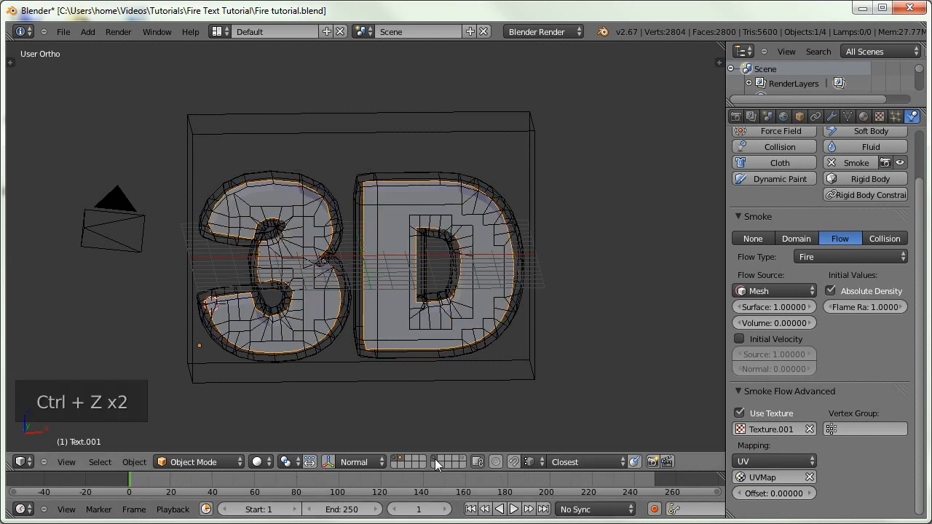
pyautogui.click(544, 509)
pyautogui.click(783, 495)
pyautogui.write('4')
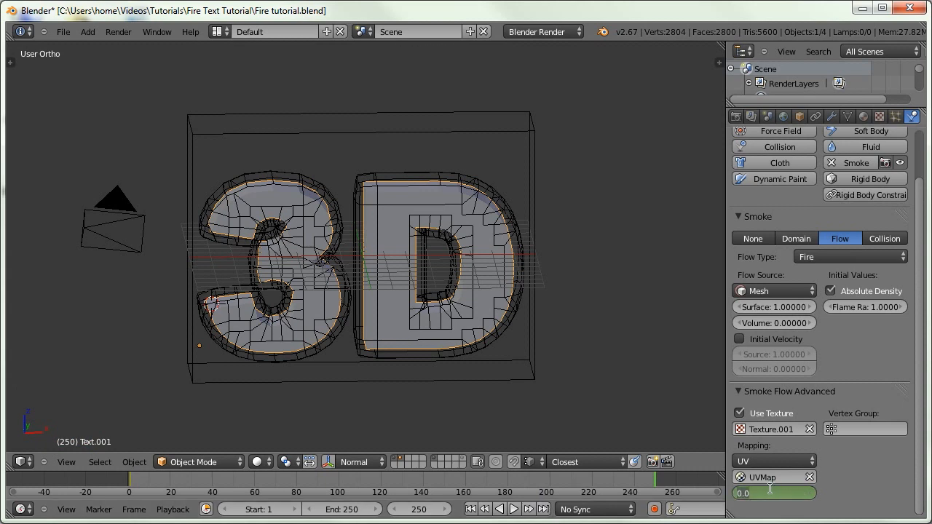
pyautogui.press('Return')
pyautogui.press('i')
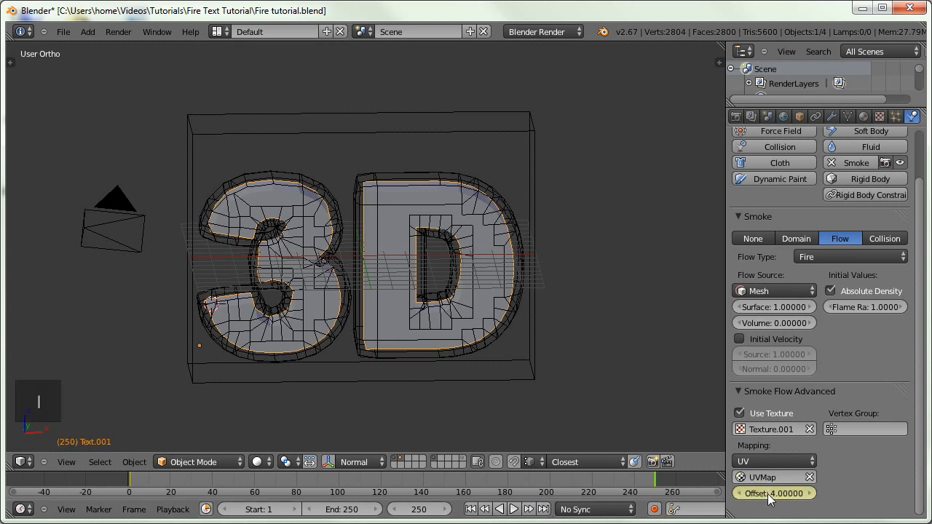
pyautogui.moveTo(532, 495); pyautogui.dragTo(414, 496)
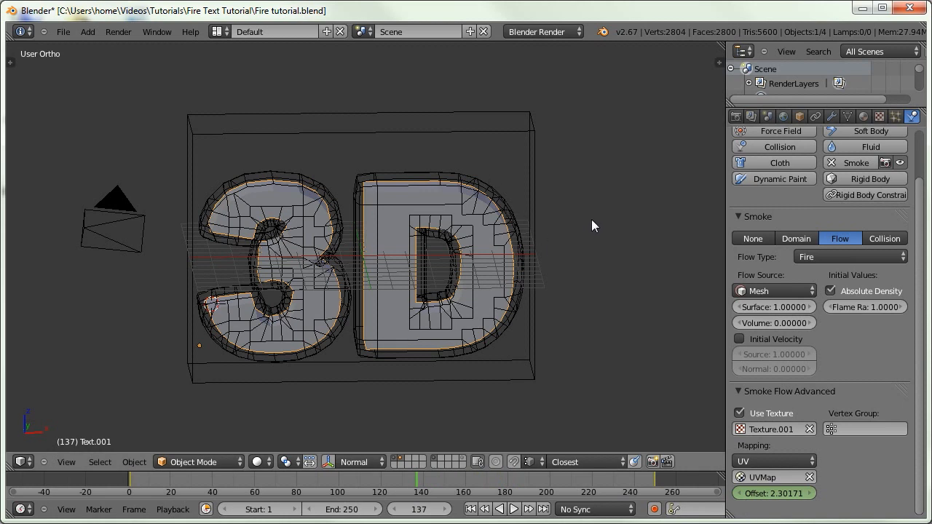
pyautogui.click(880, 116)
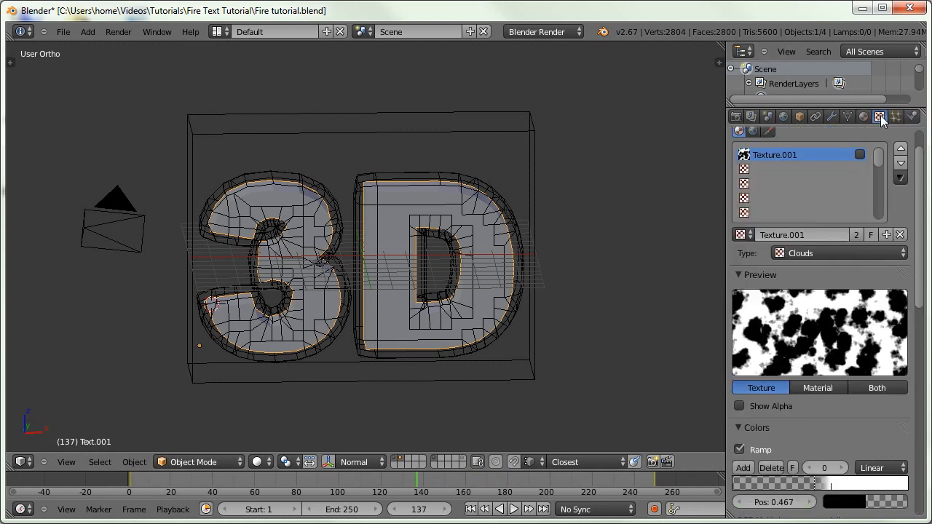
pyautogui.scroll(-1, 846, 304)
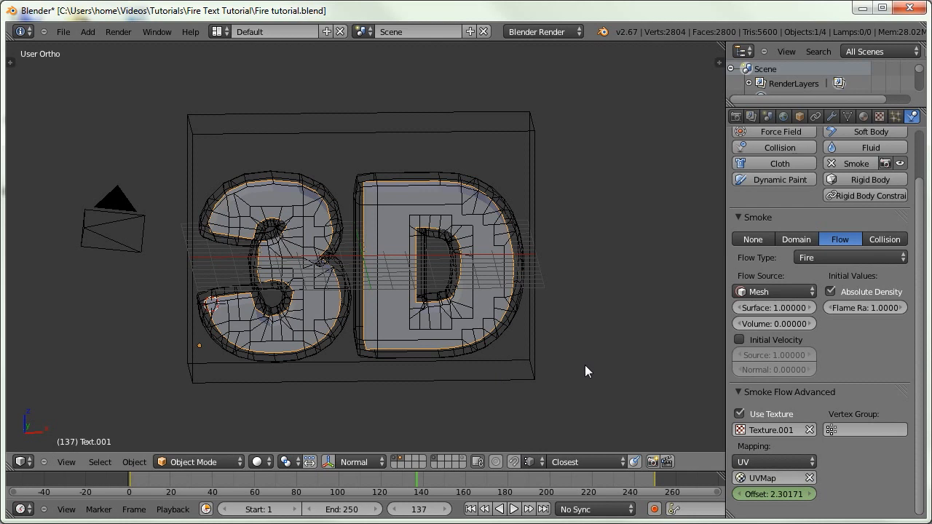
# Disable Smoke High Resolution on the domain cube and play the simulation from frame 1 to preview the animated fire.
pyautogui.click(467, 508)
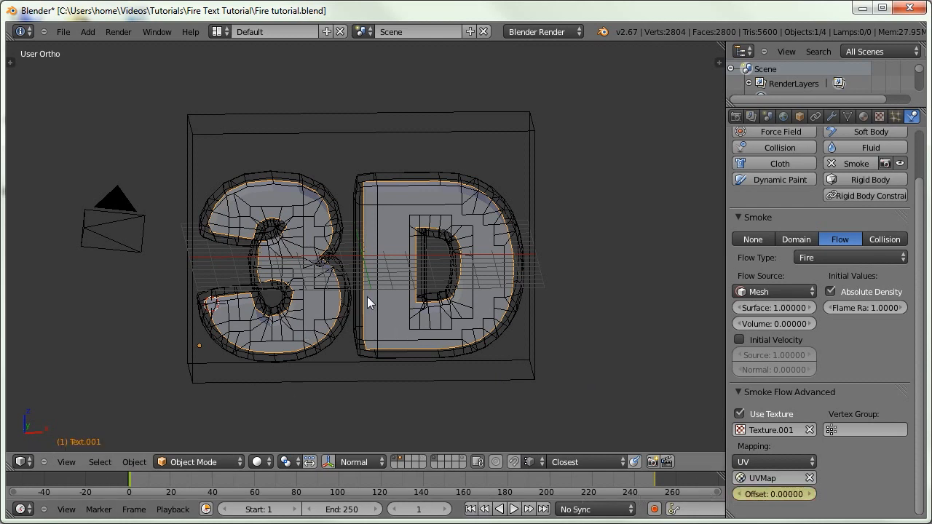
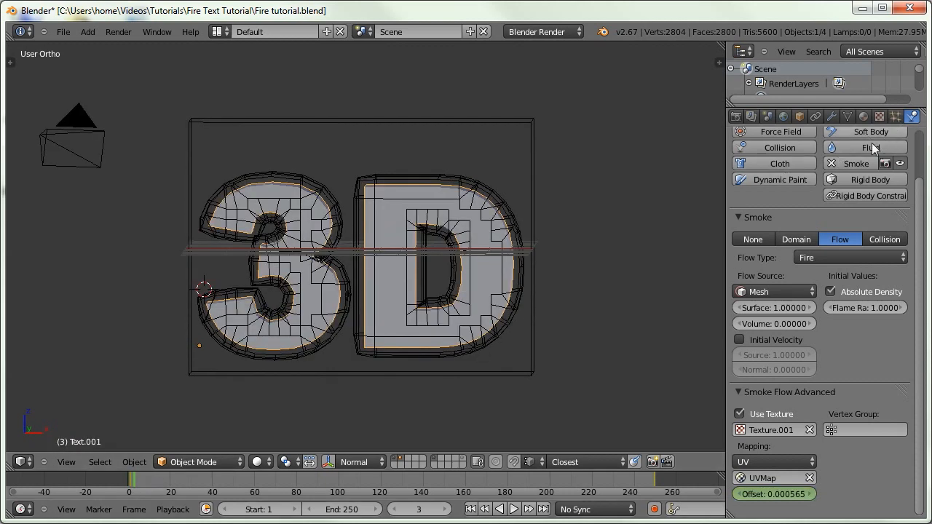
pyautogui.scroll(3, 872, 147)
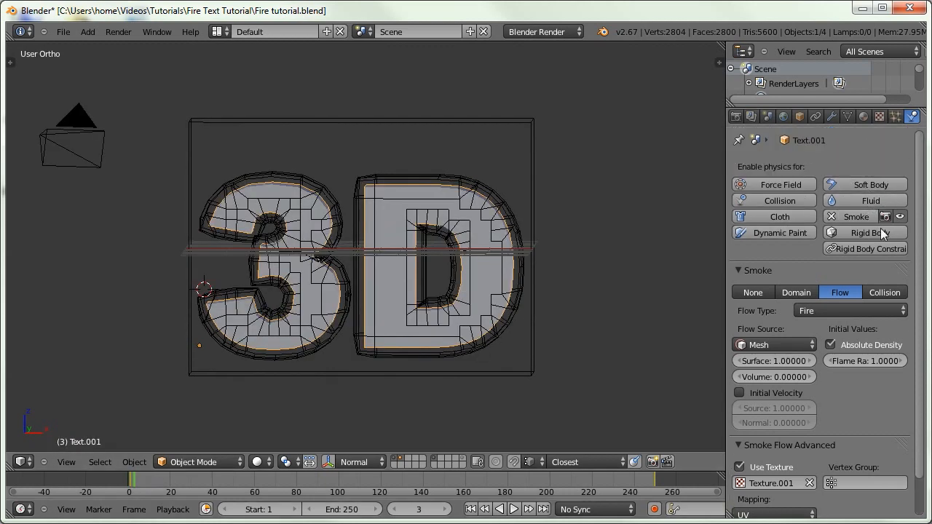
pyautogui.rightClick(539, 142)
pyautogui.scroll(-5, 815, 231)
pyautogui.scroll(-6, 816, 231)
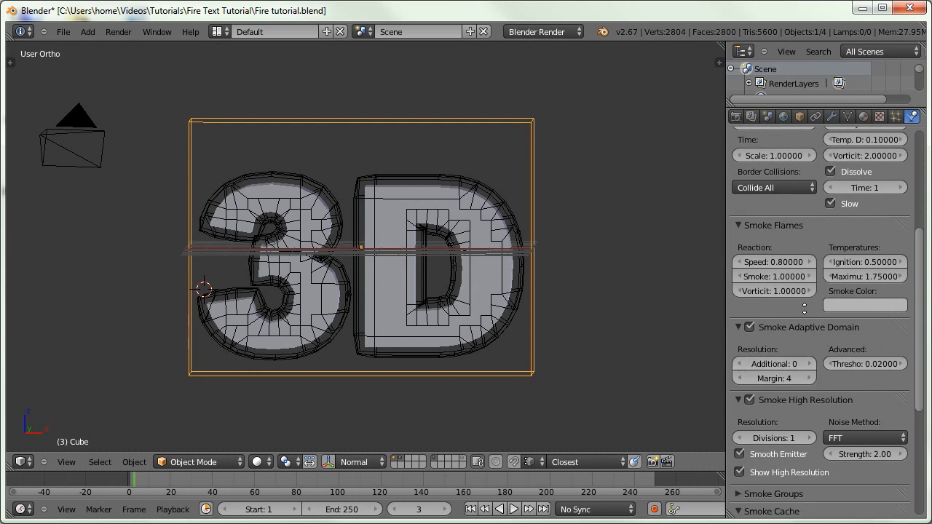
pyautogui.click(750, 269)
pyautogui.scroll(2, 749, 277)
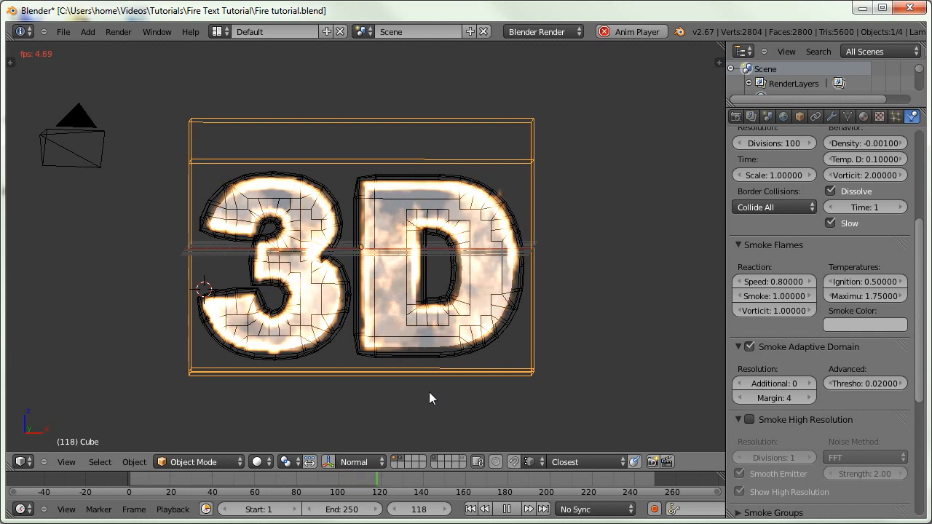
pyautogui.hotkey('alt', 'a')
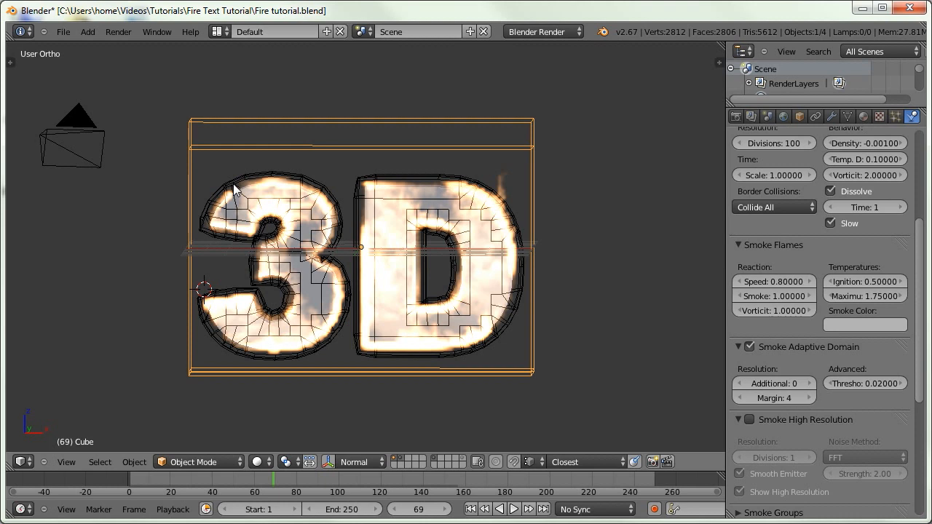
pyautogui.rightClick(454, 197)
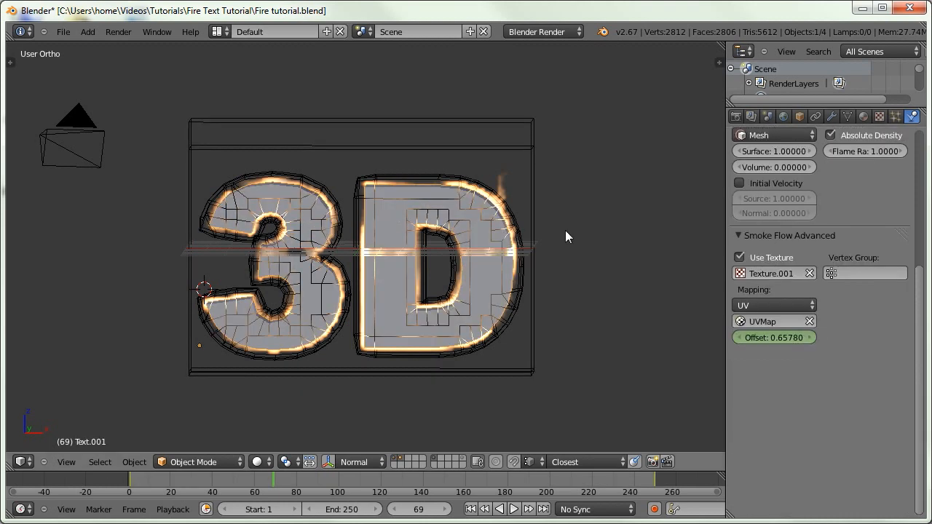
pyautogui.scroll(2, 795, 355)
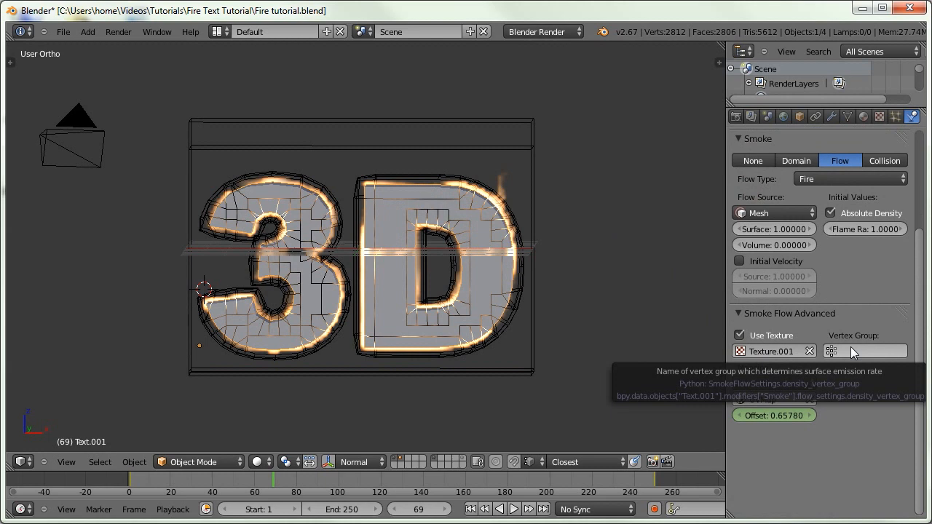
pyautogui.press('n')
pyautogui.press('n')
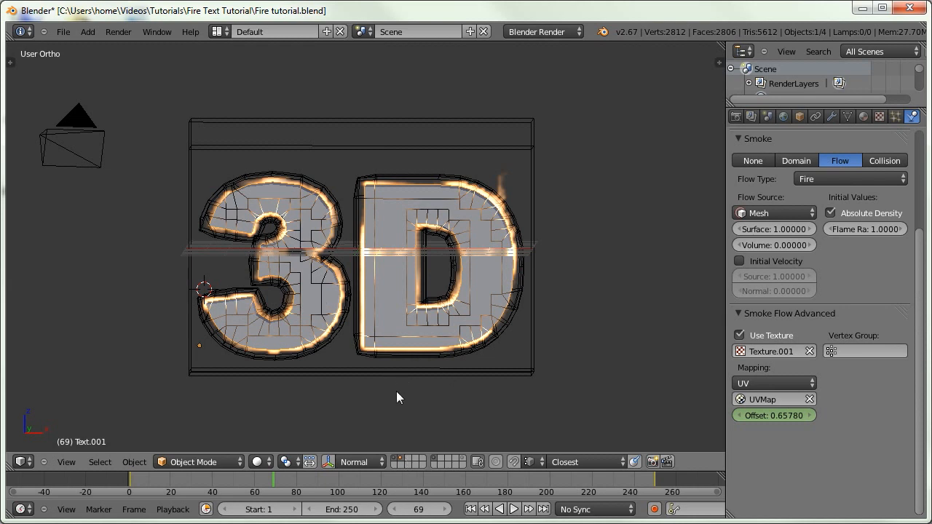
# In front view, add a cube to the scene on layer 3.
pyautogui.hotkey('shift', '3')
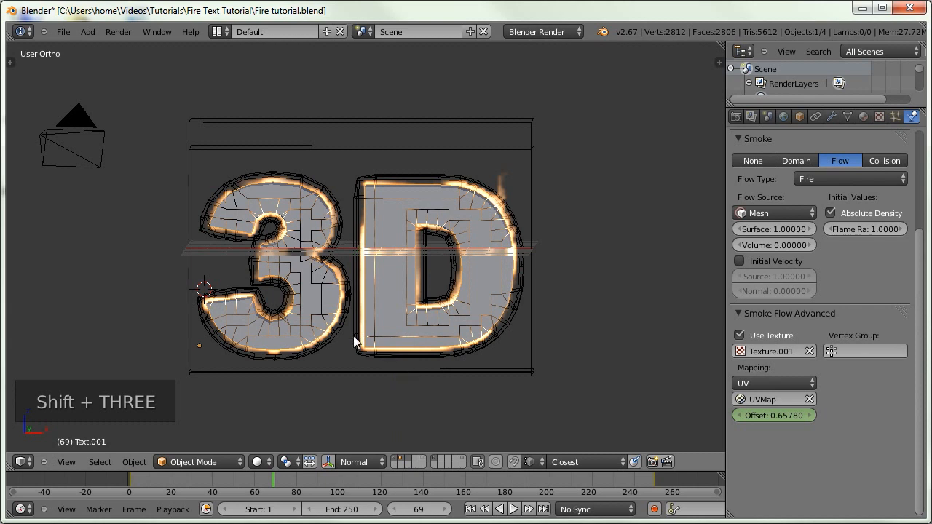
pyautogui.press('KP_1')
pyautogui.hotkey('shift', 'a')
pyautogui.hotkey('shift', 'a')
pyautogui.moveTo(320, 307)
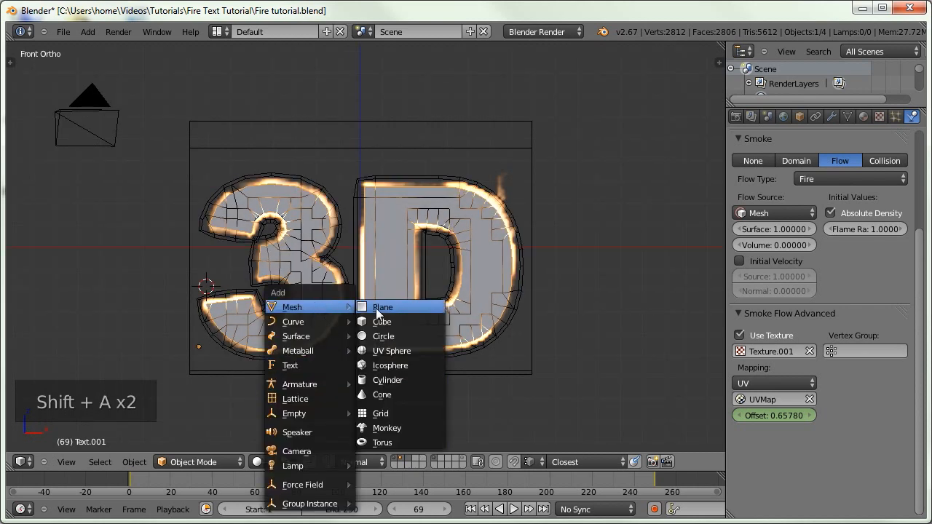
pyautogui.click(371, 321)
# Set the new cube's maximum draw type to Wire.
pyautogui.click(799, 117)
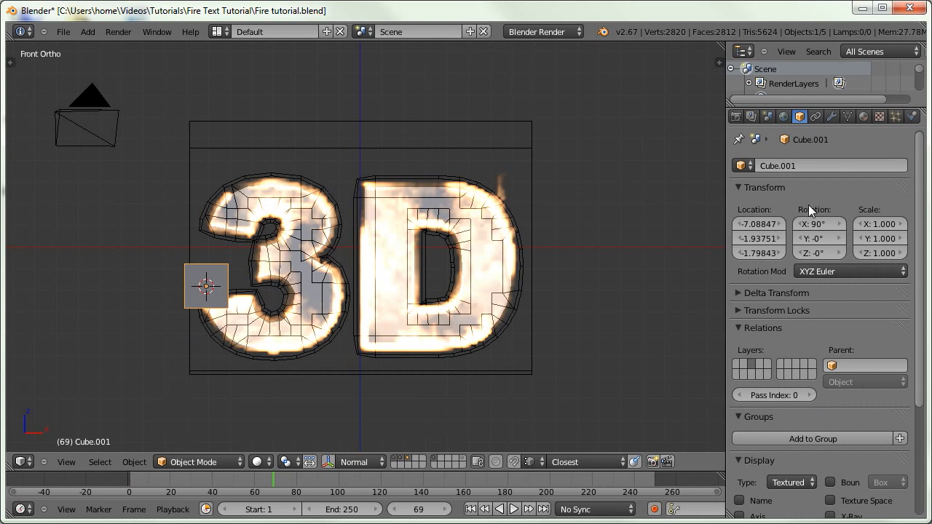
pyautogui.scroll(-3, 793, 473)
pyautogui.click(788, 402)
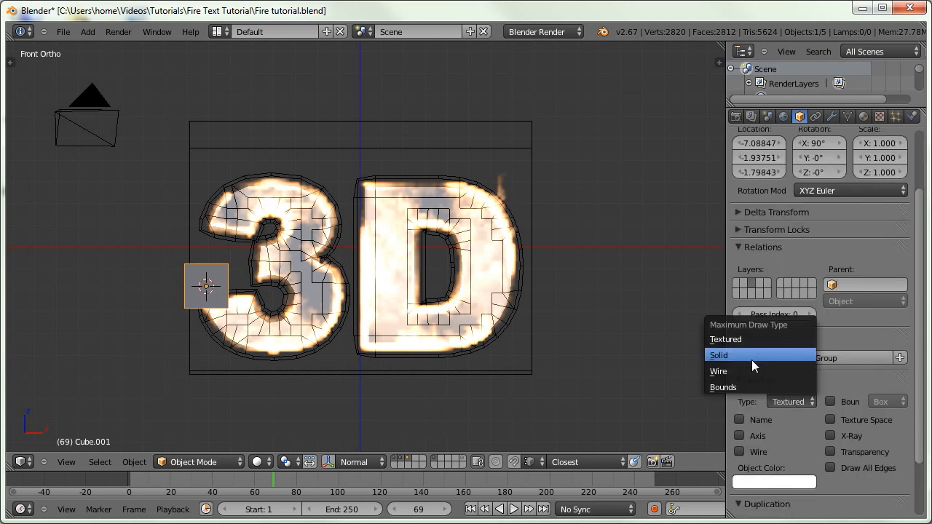
pyautogui.click(728, 371)
# Move the wire cube between the letters, isolate the plain text for reference, and scale the cube about 8.2 along X and 4.75 vertically.
pyautogui.press('g')
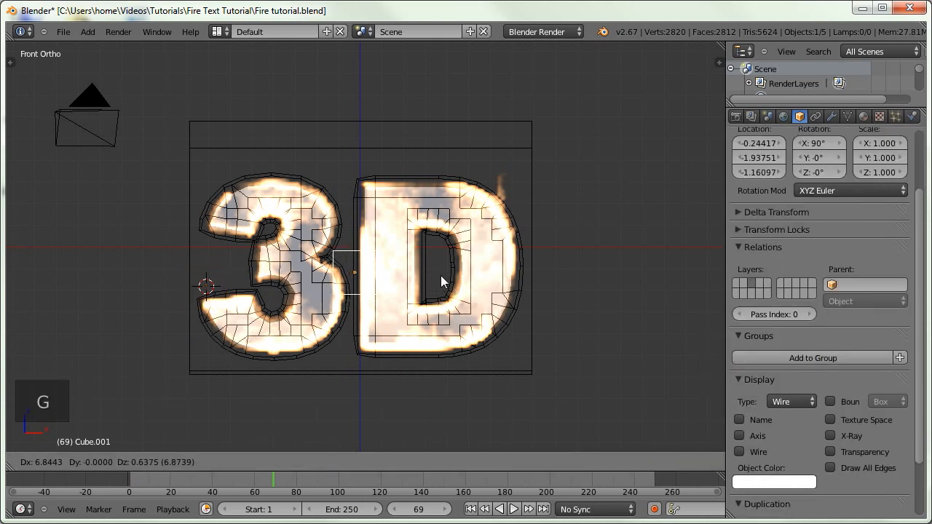
pyautogui.click(441, 285)
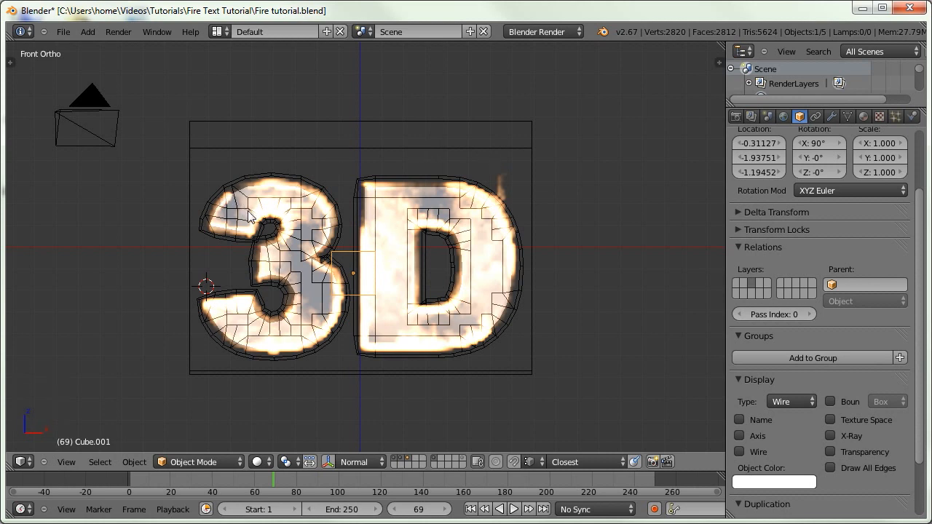
pyautogui.hotkey('shift', '1')
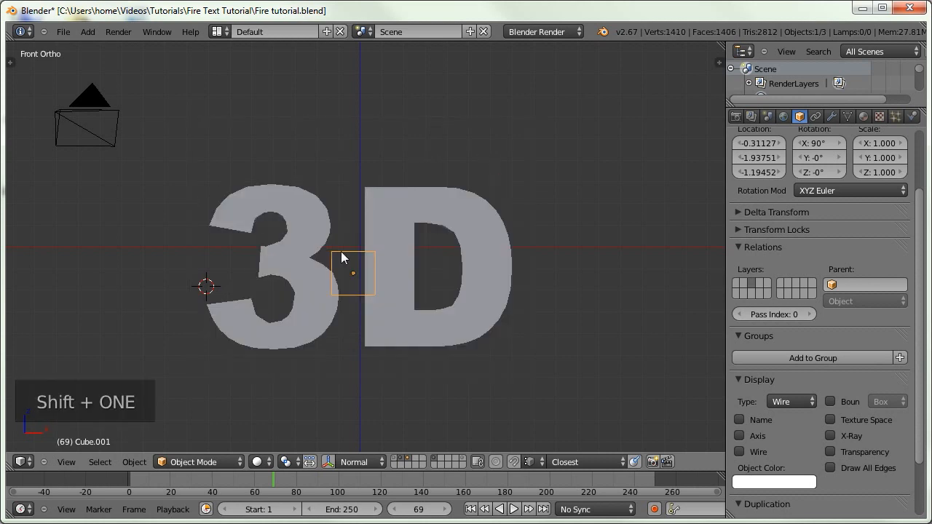
pyautogui.press('s')
pyautogui.press('x')
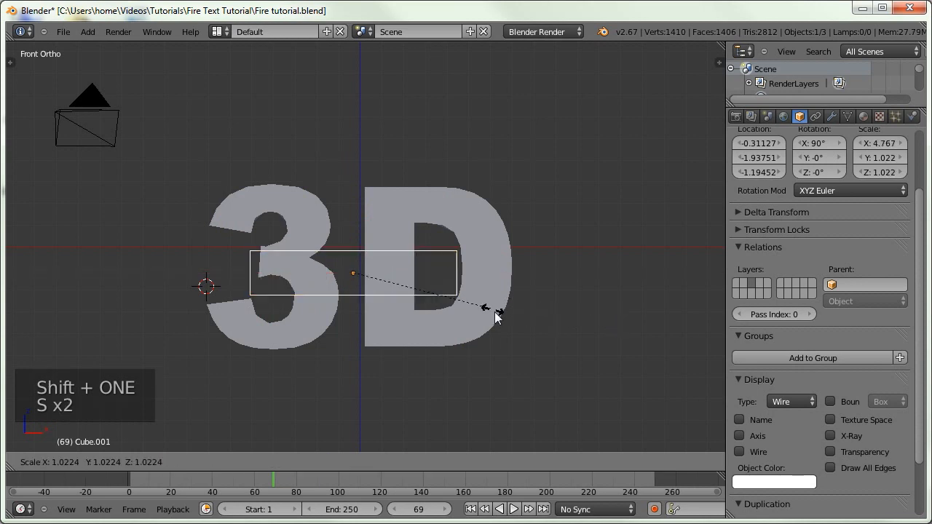
pyautogui.click(591, 336)
pyautogui.press('s')
pyautogui.press('s')
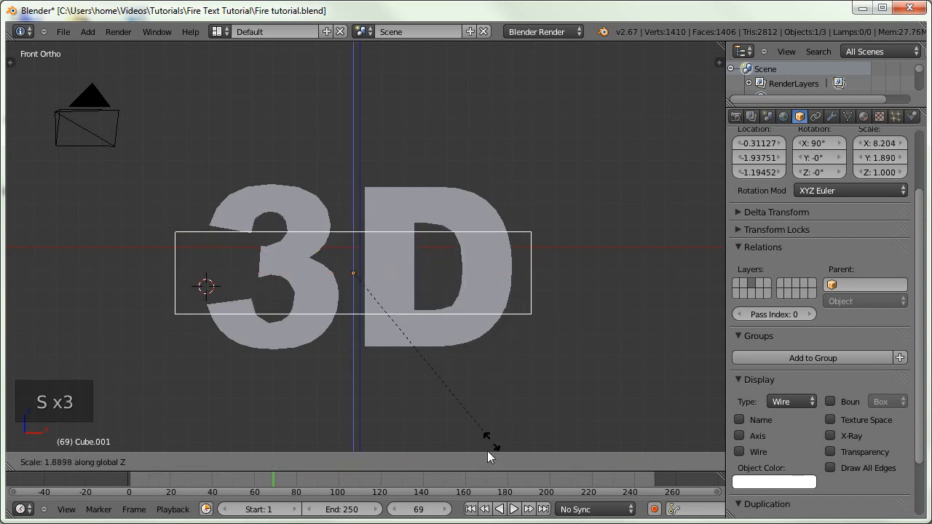
pyautogui.press('z')
pyautogui.click(416, 408)
# Move the wire cube along Y to about 2.12 and scale its depth to about 1.56.
pyautogui.moveTo(407, 363); pyautogui.dragTo(421, 340, button='middle')
pyautogui.press('g')
pyautogui.press('y')
pyautogui.click(333, 368)
pyautogui.moveTo(320, 362); pyautogui.dragTo(107, 312, button='middle')
pyautogui.press('s')
pyautogui.press('y')
pyautogui.click(22, 320)
# In front view, recentre the wire cube on the text and tighten its scale to about 7.48 wide and 4.36 high.
pyautogui.moveTo(22, 320); pyautogui.dragTo(137, 213, button='middle')
pyautogui.press('KP_1')
pyautogui.press('g')
pyautogui.click(224, 306)
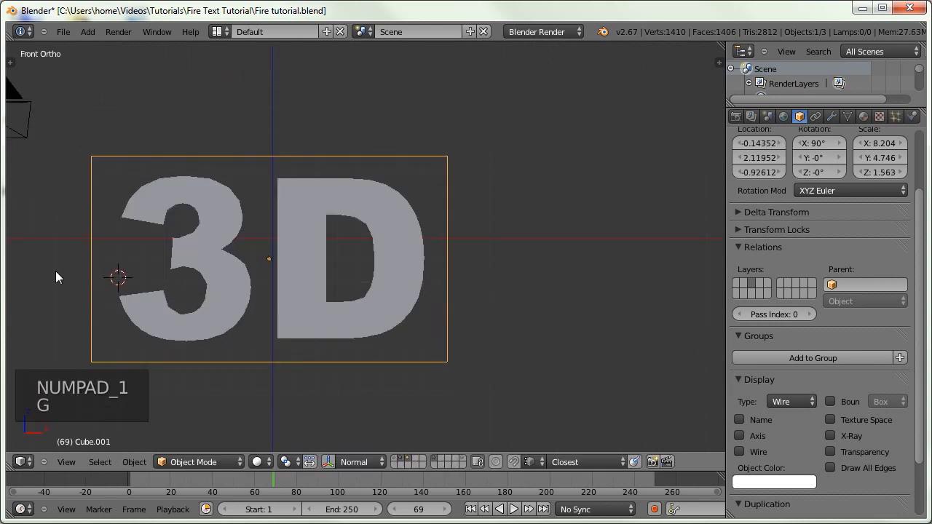
pyautogui.press('s')
pyautogui.press('x')
pyautogui.click(73, 277)
pyautogui.press('KP_1')
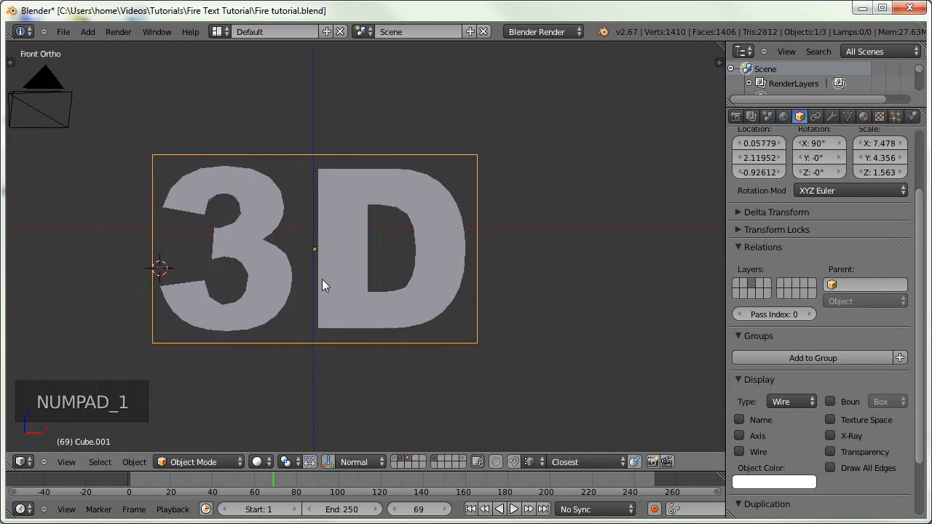
# Open the physics settings of the wire cube.
pyautogui.click(912, 117)
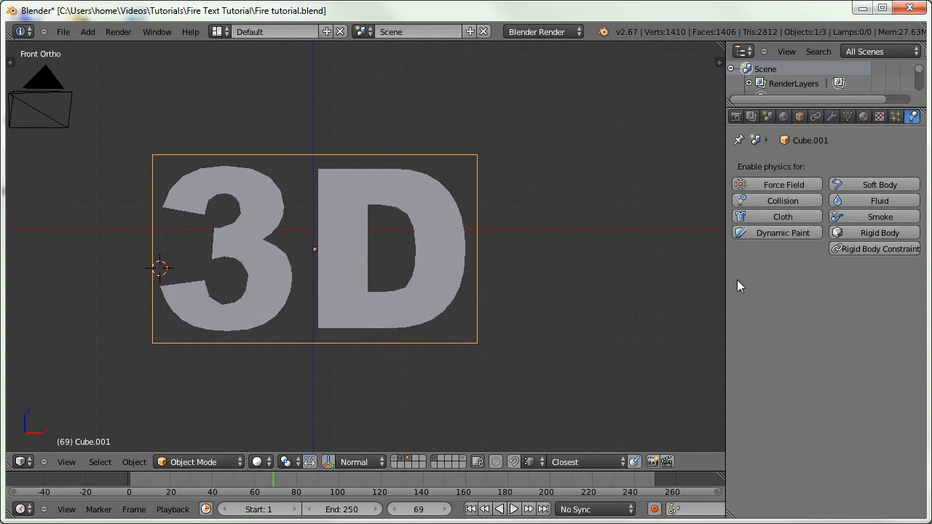
# Make the box around the text a Dynamic Paint brush with Proximity as its paint source.
pyautogui.click(750, 231)
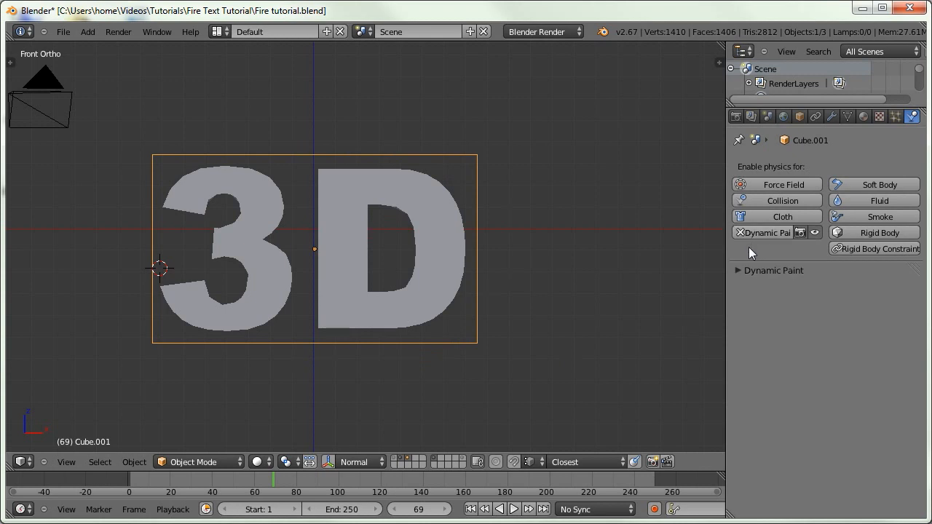
pyautogui.click(741, 271)
pyautogui.click(846, 293)
pyautogui.click(801, 306)
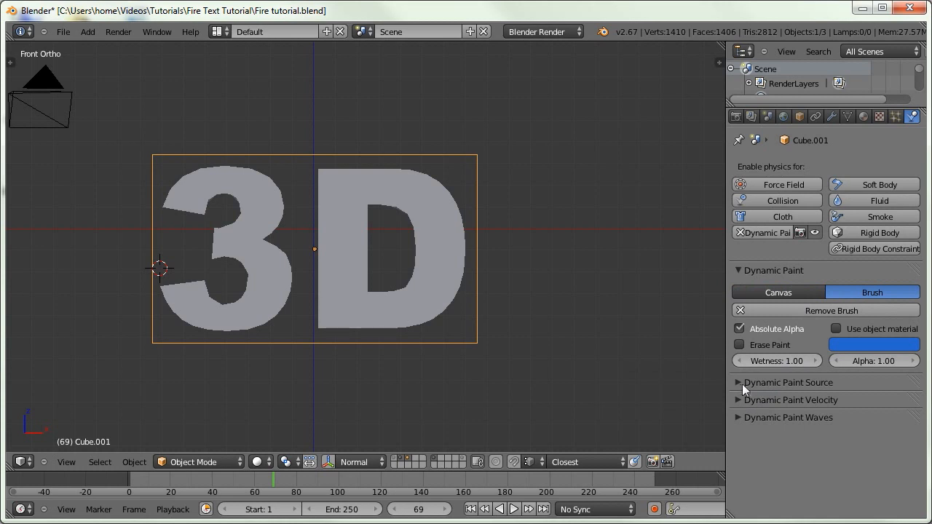
pyautogui.click(741, 381)
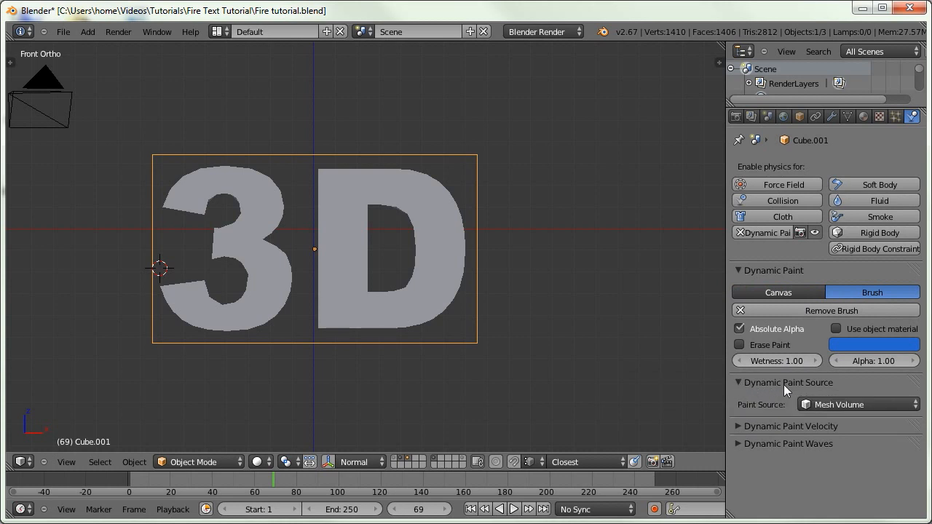
pyautogui.click(829, 405)
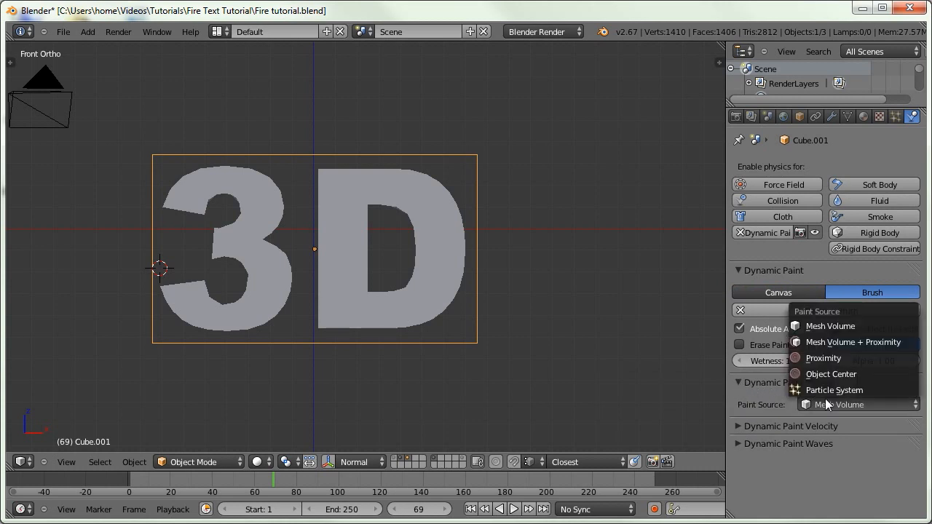
pyautogui.click(818, 358)
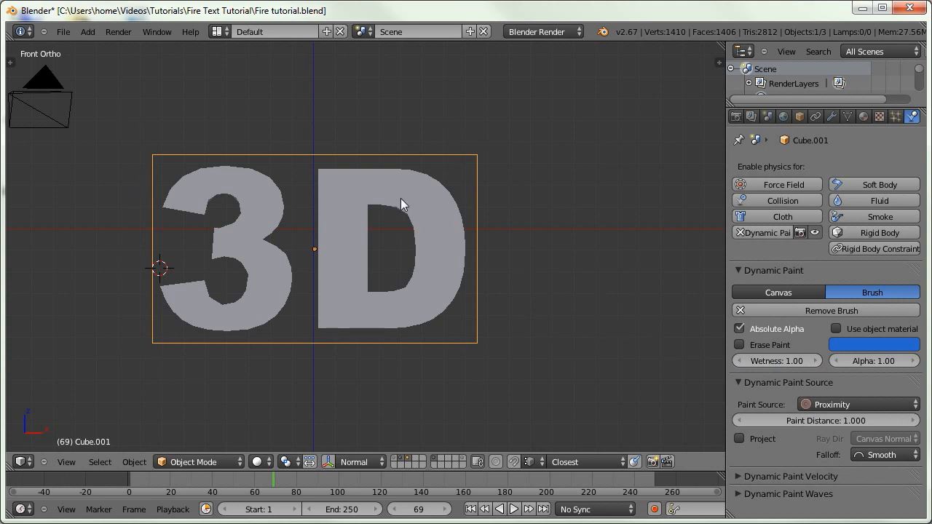
# Make the 3D text a Dynamic Paint canvas and enable anti-aliasing for its surface.
pyautogui.rightClick(356, 194)
pyautogui.click(739, 270)
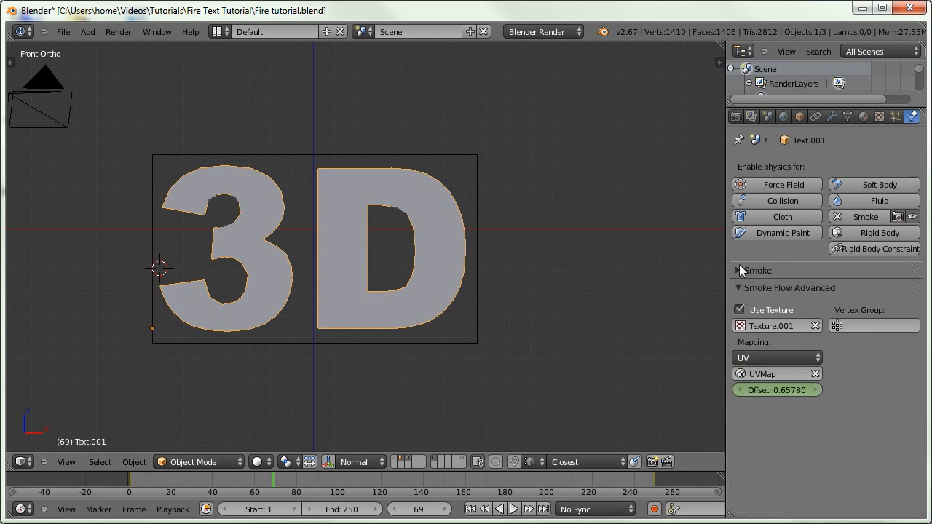
pyautogui.click(740, 288)
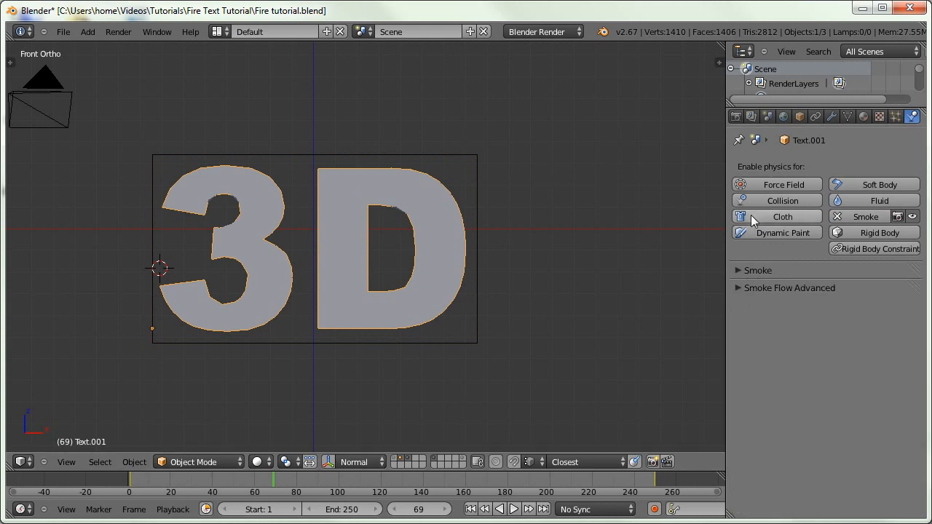
pyautogui.click(768, 232)
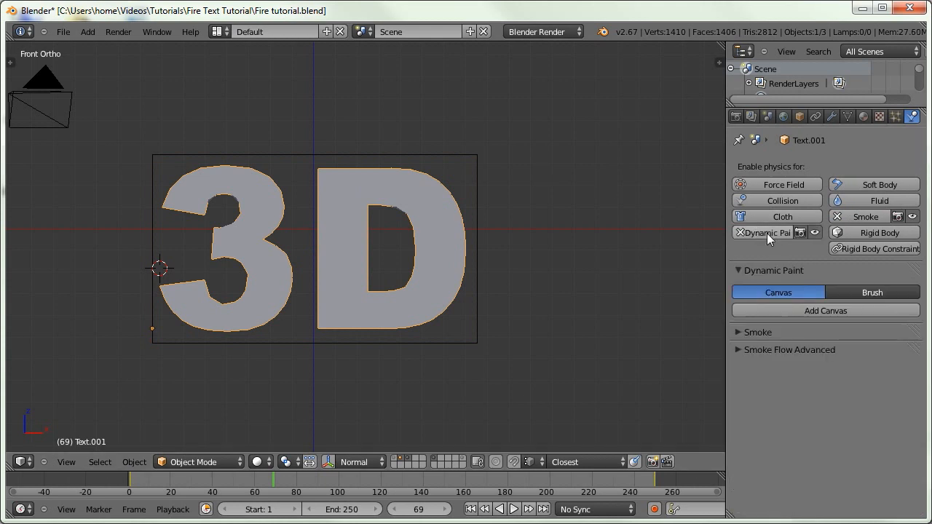
pyautogui.click(786, 311)
pyautogui.scroll(-3, 793, 321)
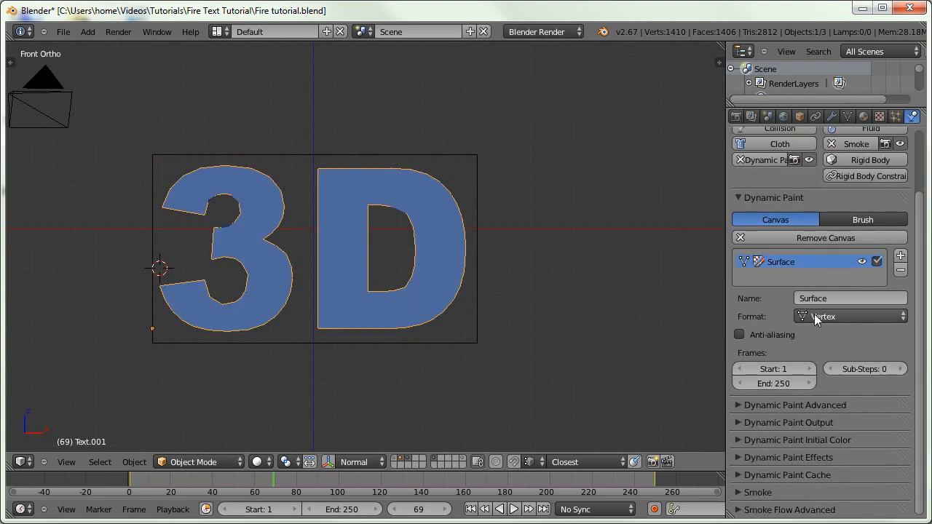
pyautogui.click(760, 333)
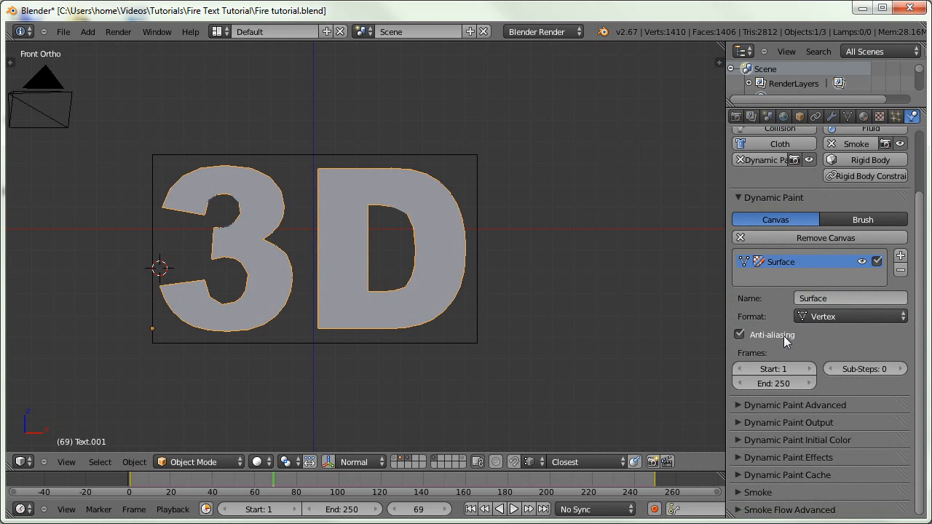
# Set the canvas surface type to Weight and create the dp_weight vertex group as its output.
pyautogui.click(797, 402)
pyautogui.moveTo(797, 402); pyautogui.dragTo(797, 292, button='middle')
pyautogui.click(811, 316)
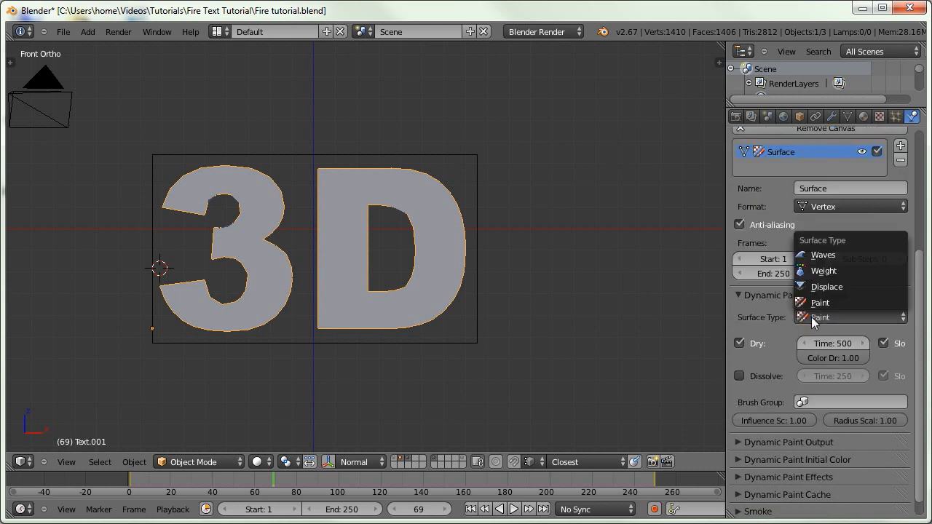
pyautogui.click(842, 274)
pyautogui.moveTo(802, 366); pyautogui.dragTo(794, 404, button='middle')
pyautogui.click(773, 334)
pyautogui.click(768, 350)
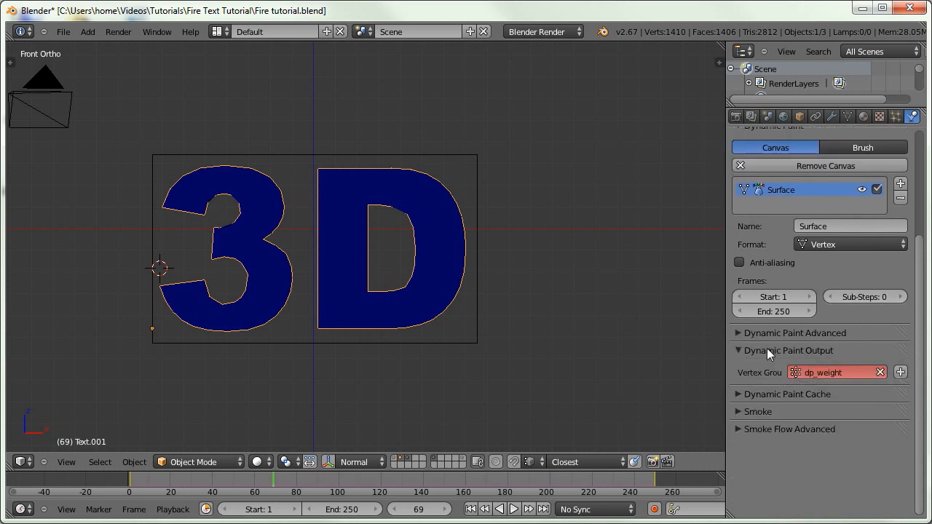
pyautogui.click(899, 372)
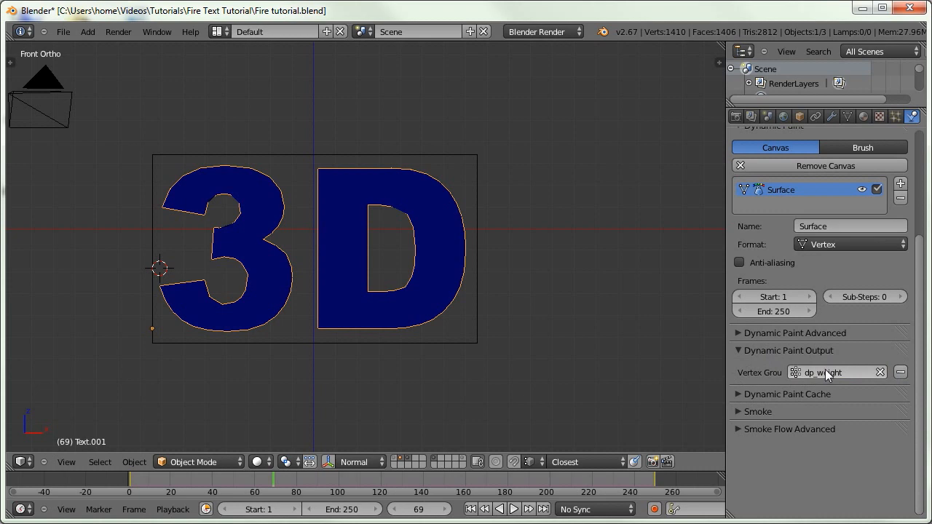
# Move the brush box straight down until it clears the text and insert a Location keyframe at frame 1.
pyautogui.rightClick(326, 153)
pyautogui.press('KP_1')
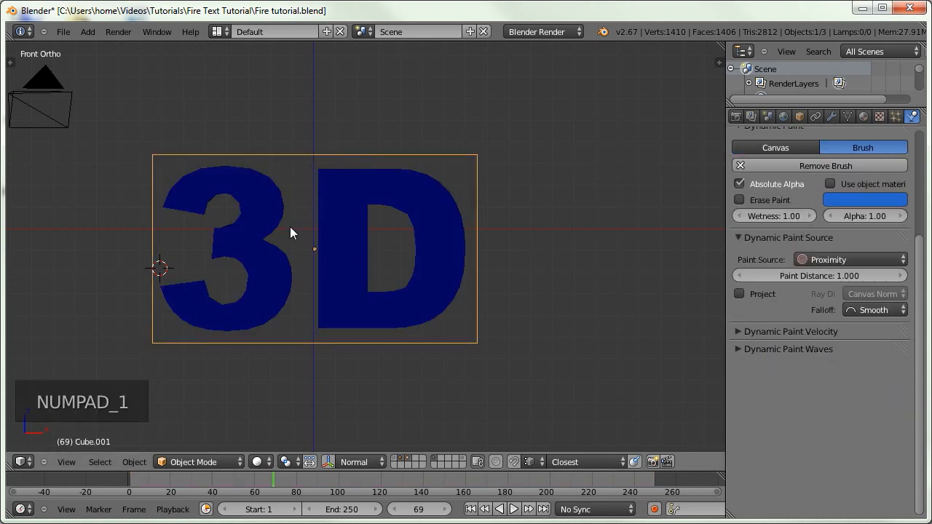
pyautogui.press('g')
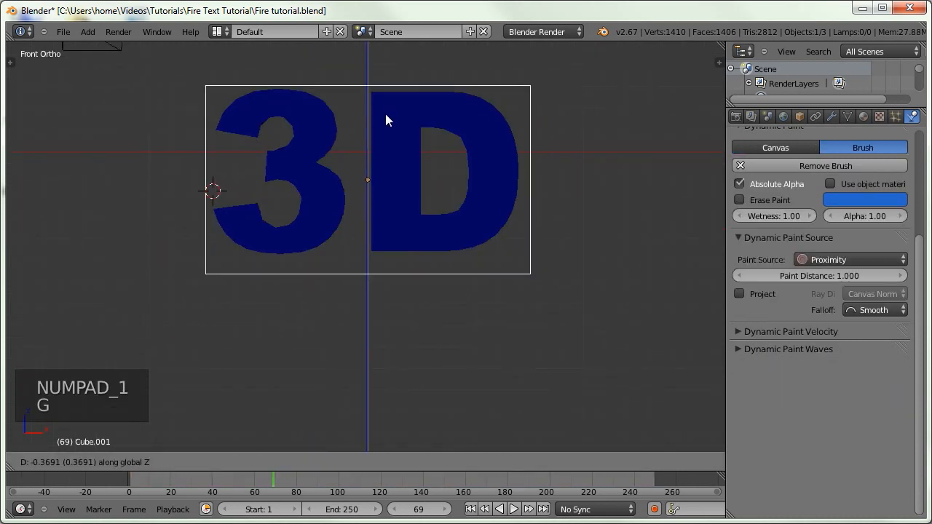
pyautogui.click(370, 290)
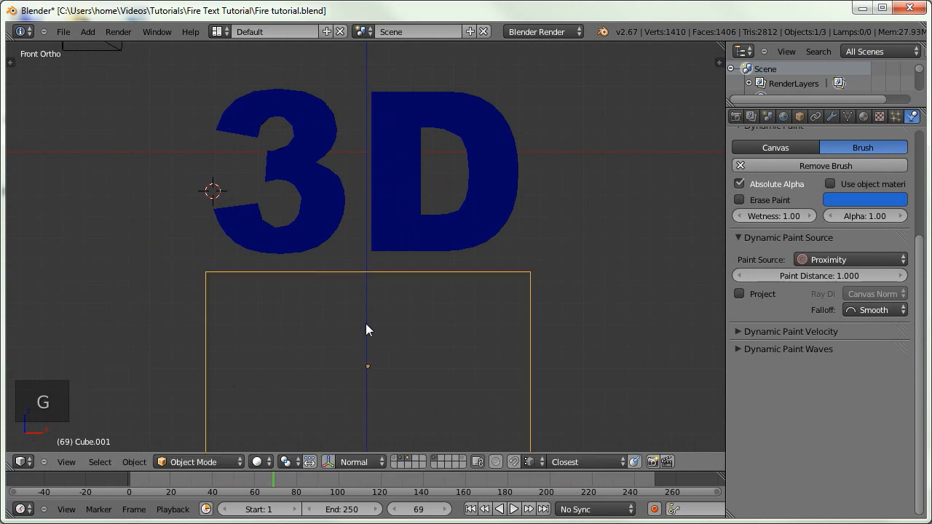
pyautogui.click(470, 509)
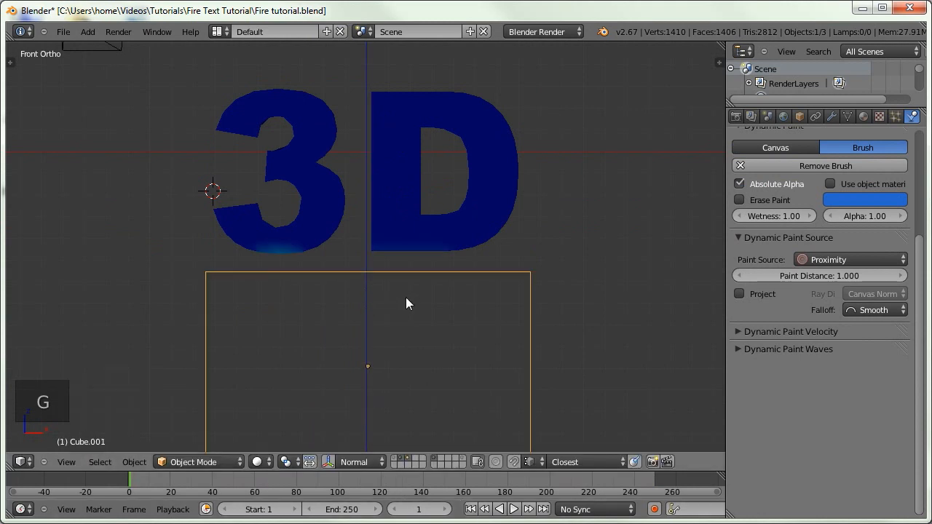
pyautogui.press('g')
pyautogui.click(415, 335)
pyautogui.press('i')
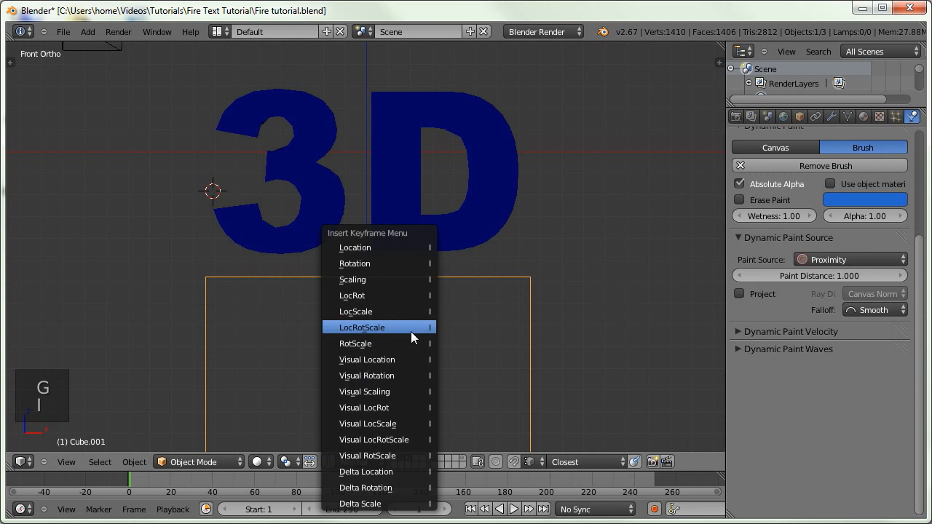
pyautogui.click(372, 247)
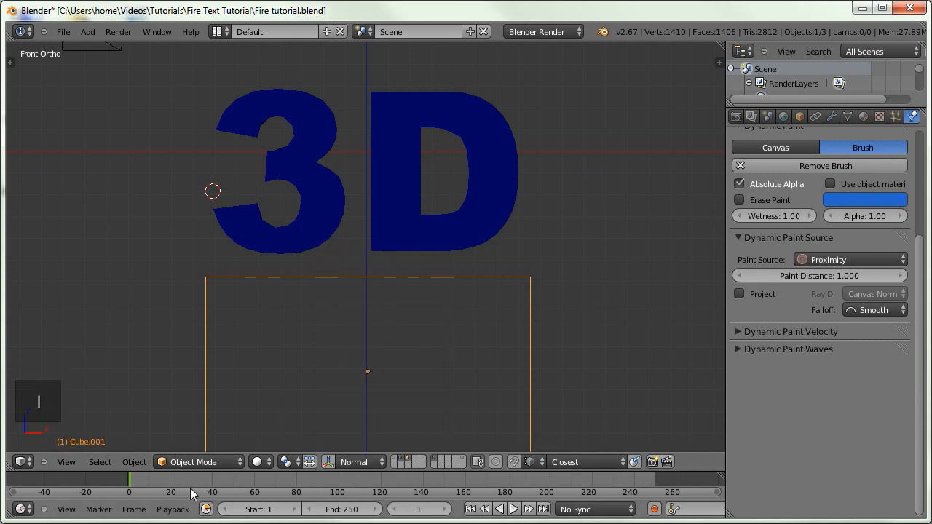
# At frame 34, move the brush box up so it encloses the whole text and insert a Location keyframe.
pyautogui.click(417, 509)
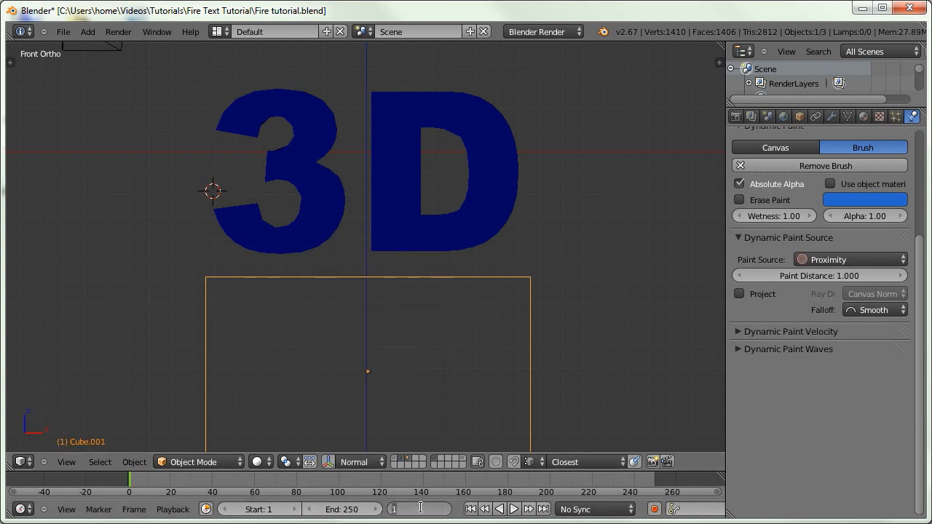
pyautogui.write('34')
pyautogui.press('Return')
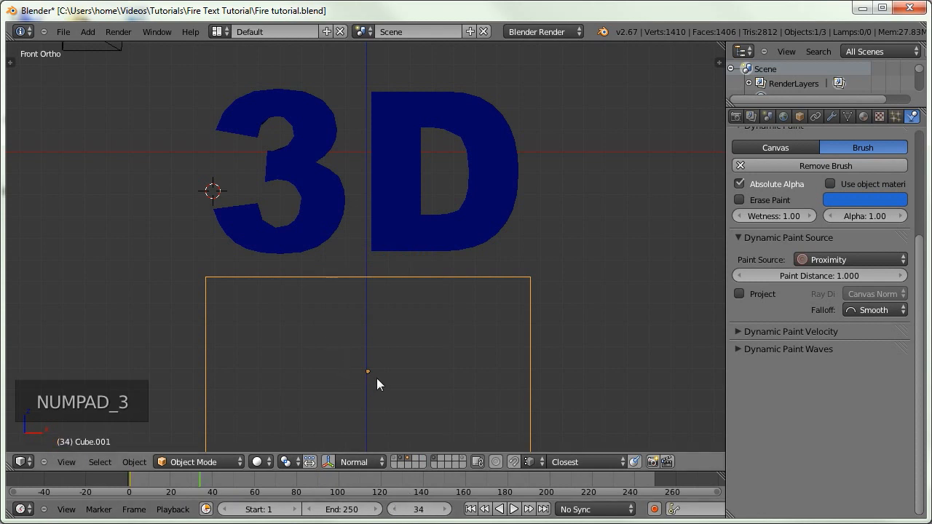
pyautogui.press('g')
pyautogui.click(379, 189)
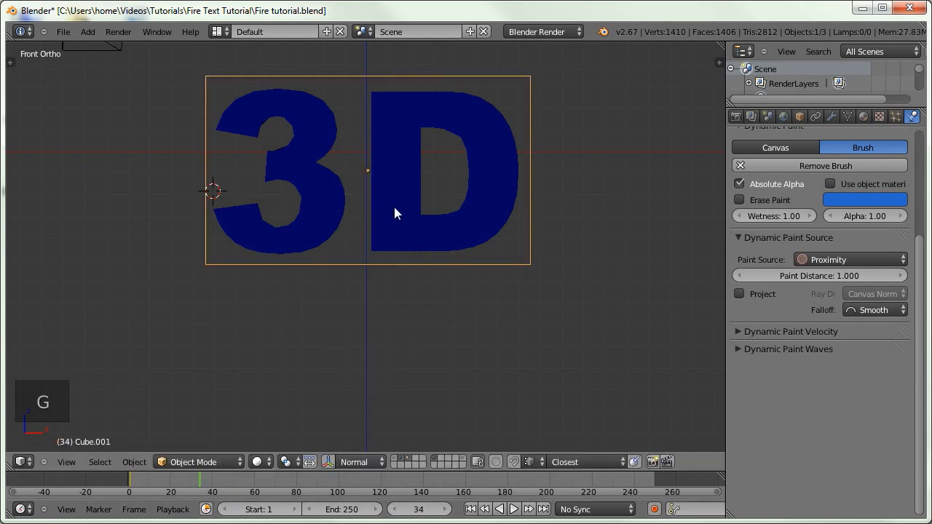
pyautogui.press('i')
pyautogui.click(381, 205)
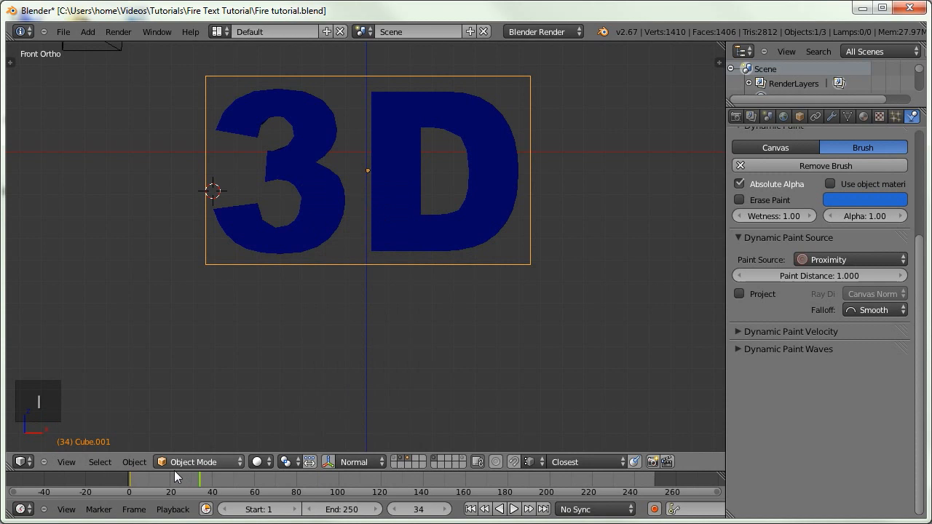
# Scrub through the first 34 frames to examine how the rising box paints weight onto the text.
pyautogui.moveTo(192, 480)
pyautogui.mouseDown()
pyautogui.moveTo(118, 474)
pyautogui.moveTo(132, 481)
pyautogui.mouseUp()
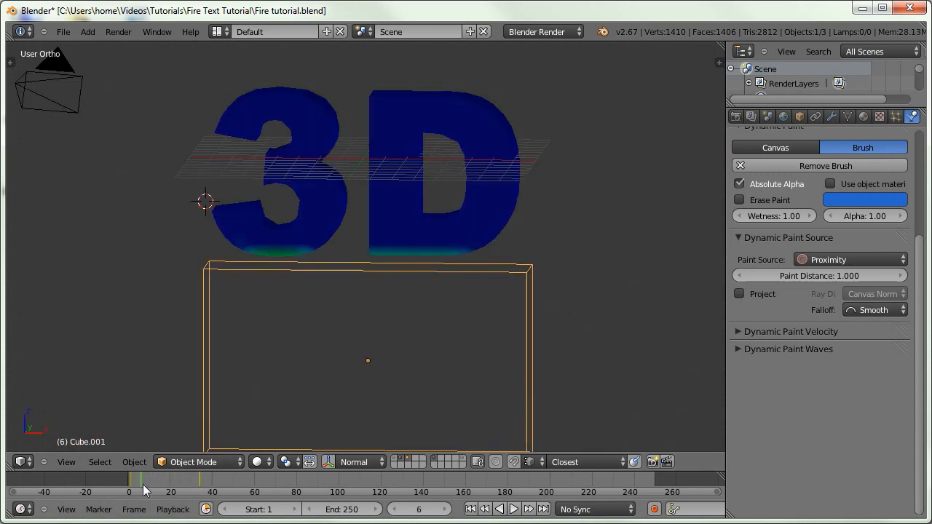
pyautogui.moveTo(143, 483); pyautogui.dragTo(189, 483)
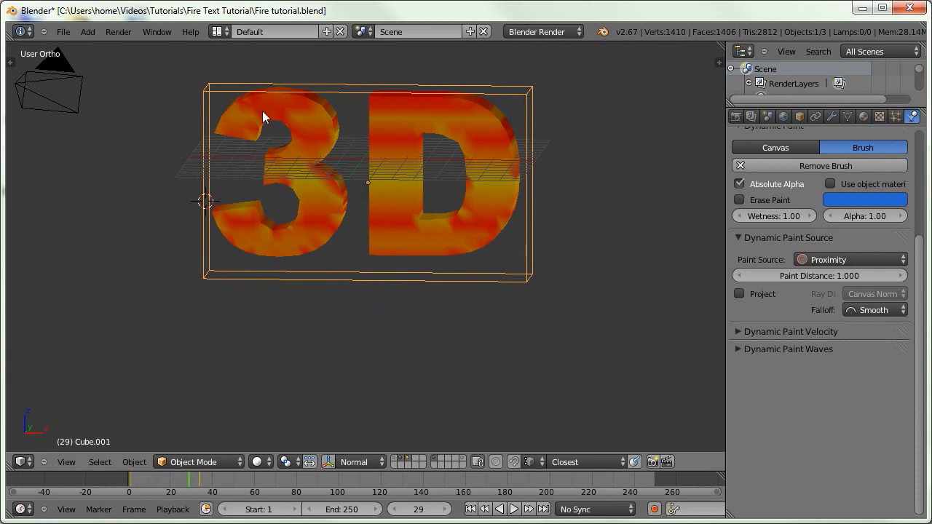
pyautogui.press('KP_1')
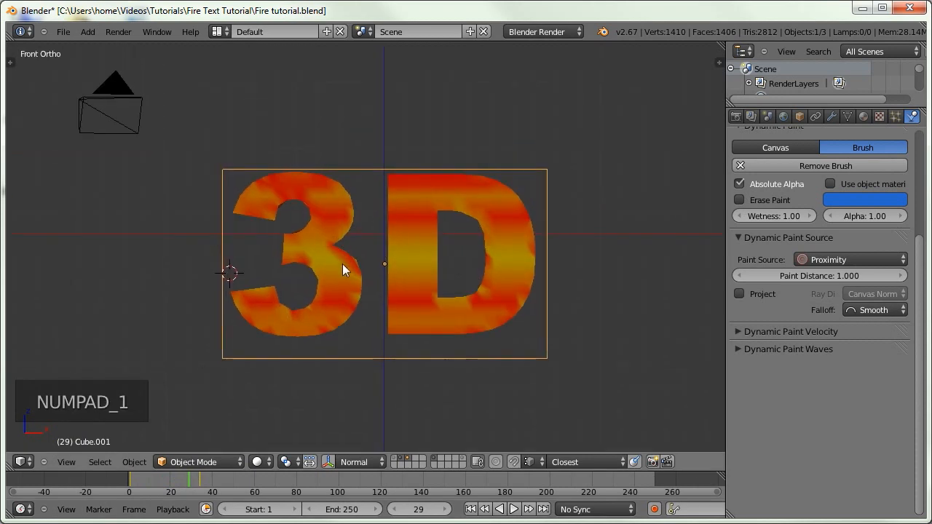
pyautogui.moveTo(190, 484); pyautogui.dragTo(162, 484)
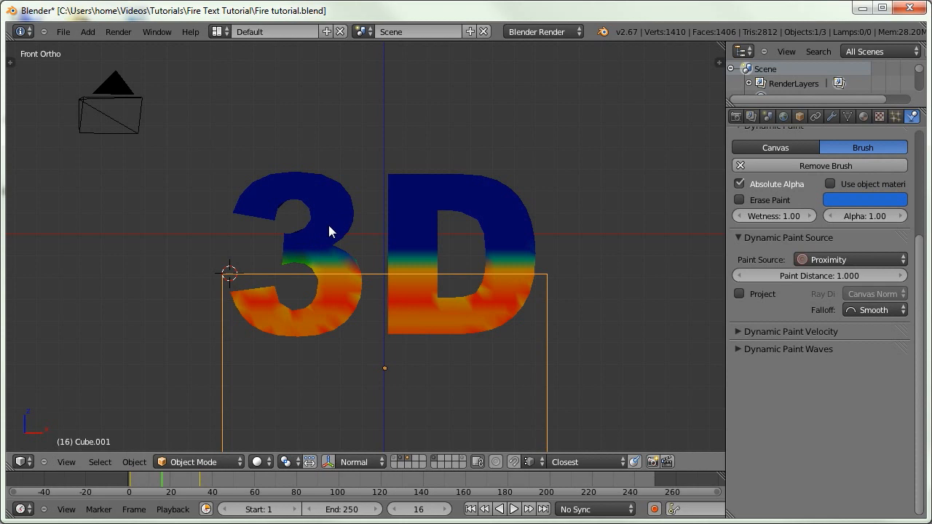
# Show the first layer as well and assign dp_weight as the vertex group of the text's smoke flow.
pyautogui.hotkey('shift', '1')
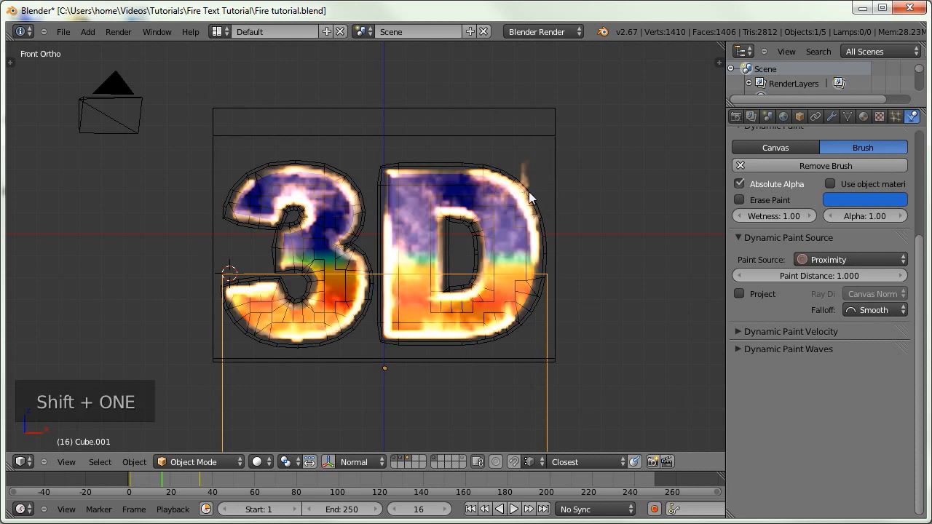
pyautogui.rightClick(402, 182)
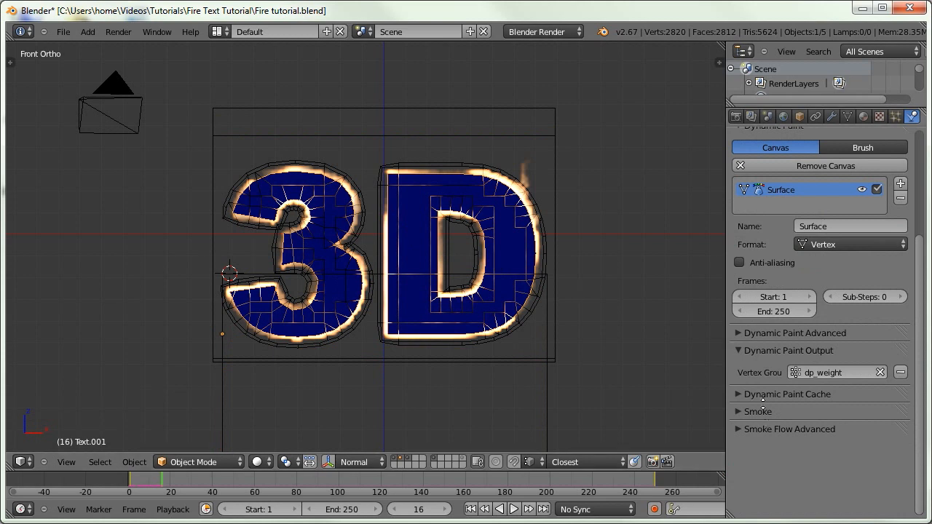
pyautogui.click(754, 431)
pyautogui.scroll(-1, 769, 393)
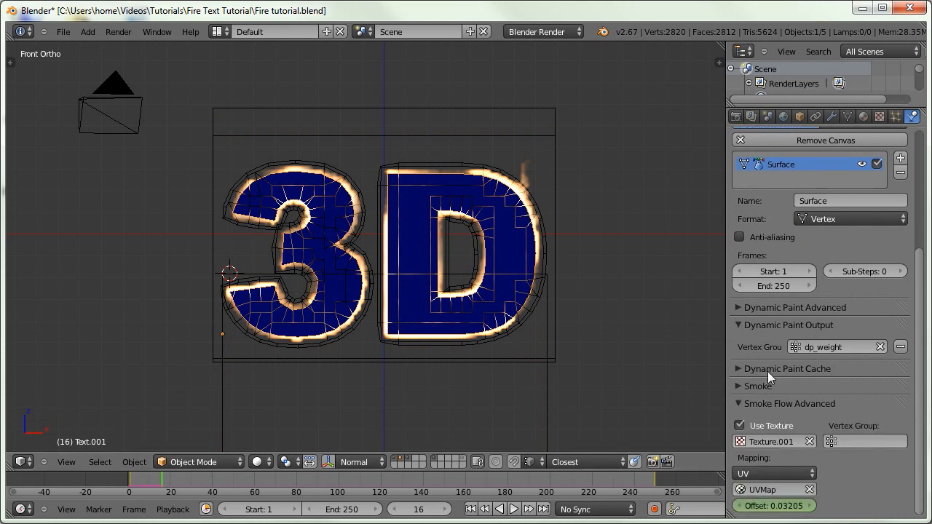
pyautogui.click(857, 443)
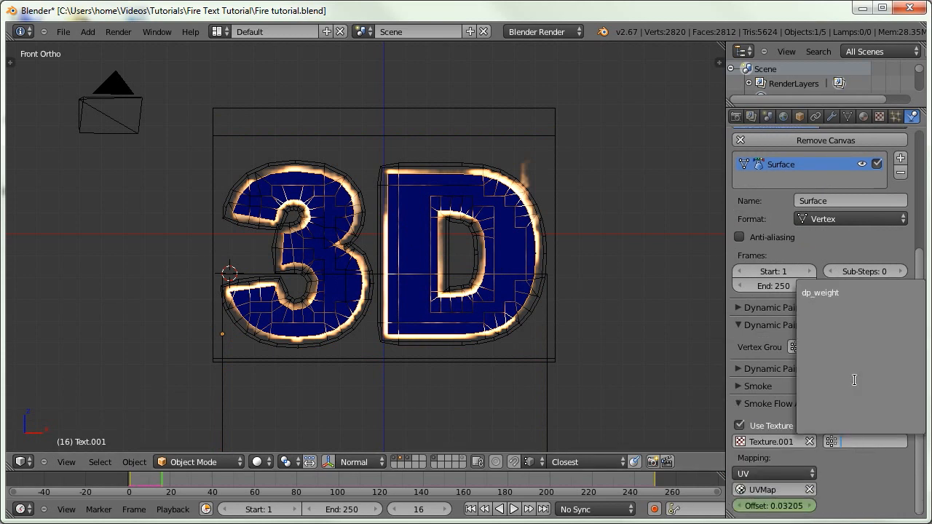
pyautogui.click(835, 299)
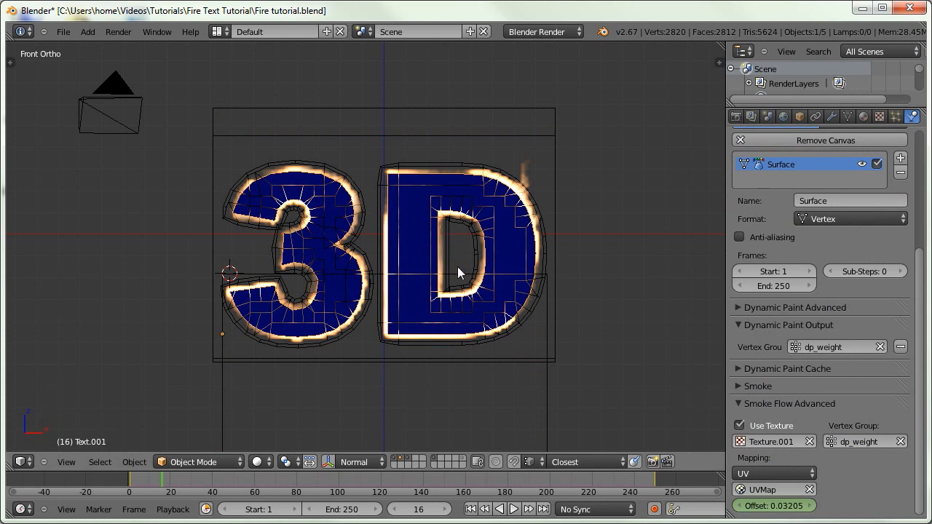
# Play the animation from frame 1 to check the fire and weight spreading over the text.
pyautogui.click(471, 508)
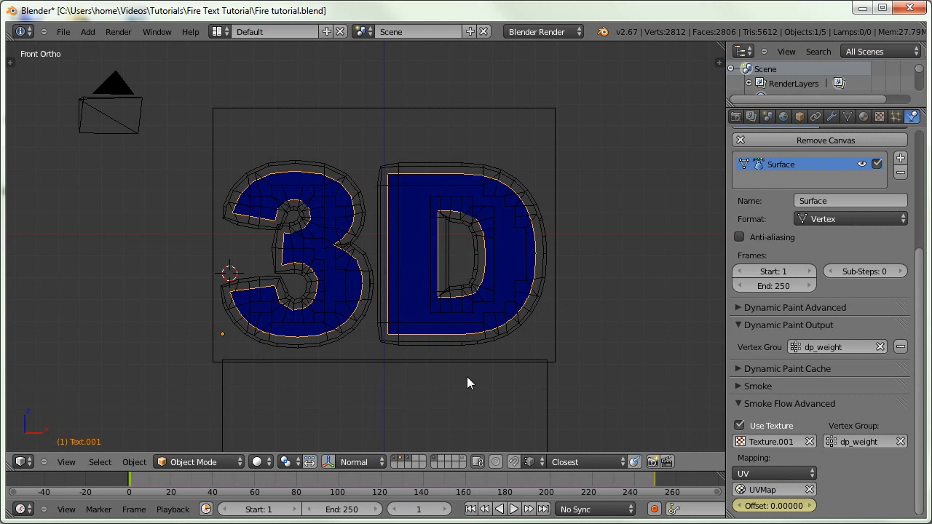
pyautogui.hotkey('alt', 'a')
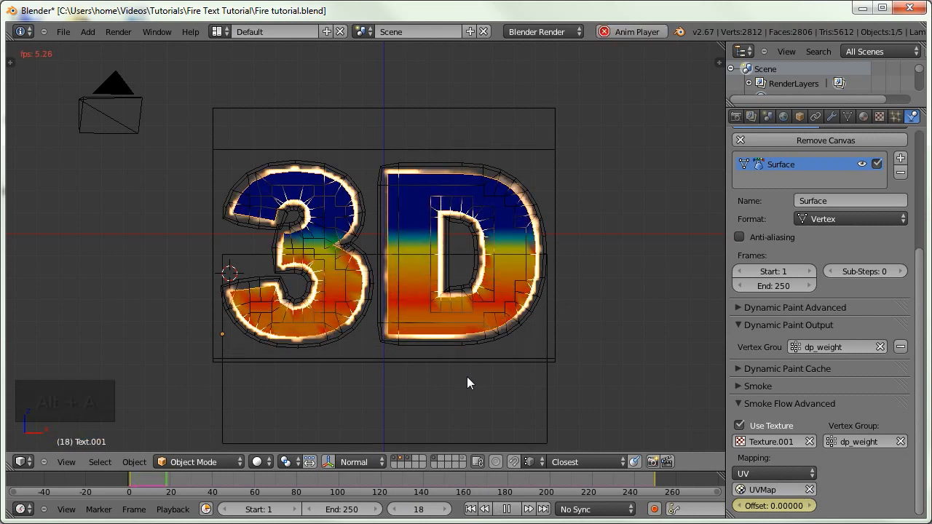
pyautogui.press('Escape')
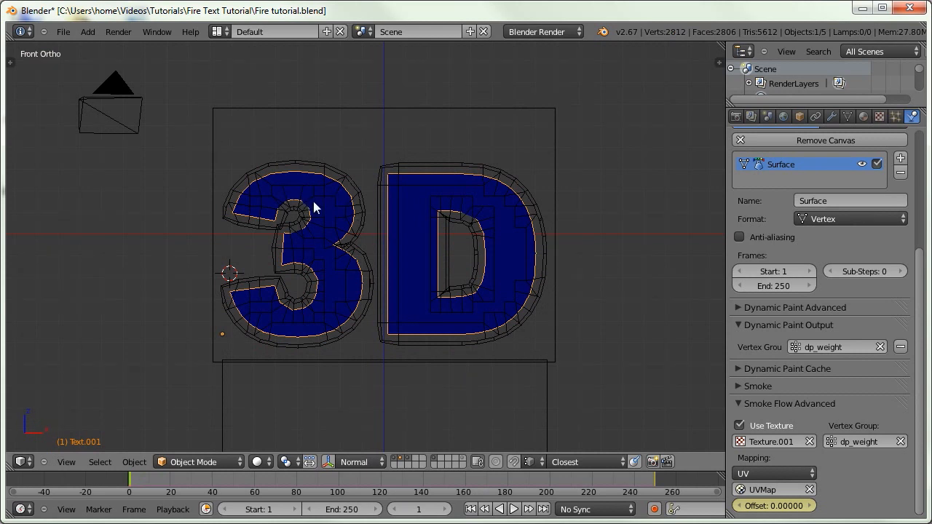
# Move the text's Smoke modifier below its Dynamic Paint modifier in the stack and save the file.
pyautogui.click(831, 116)
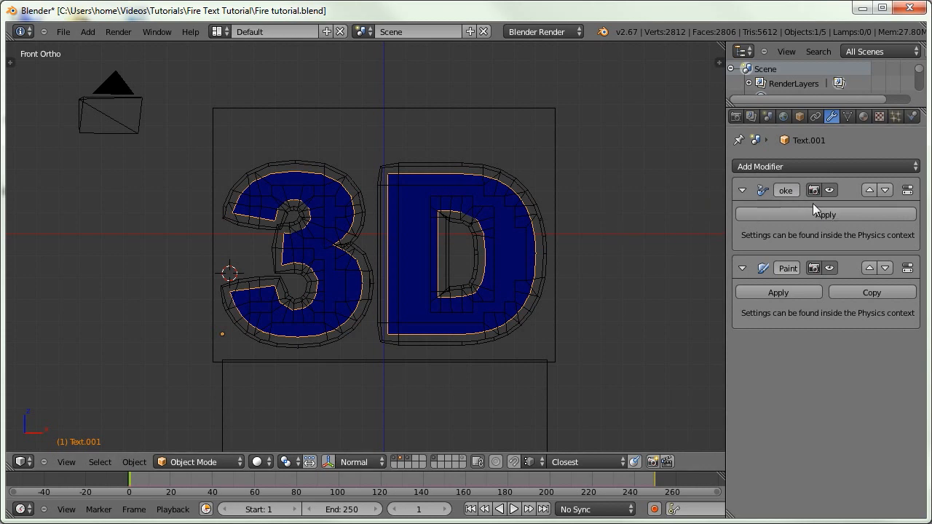
pyautogui.hotkey('ctrl', 's')
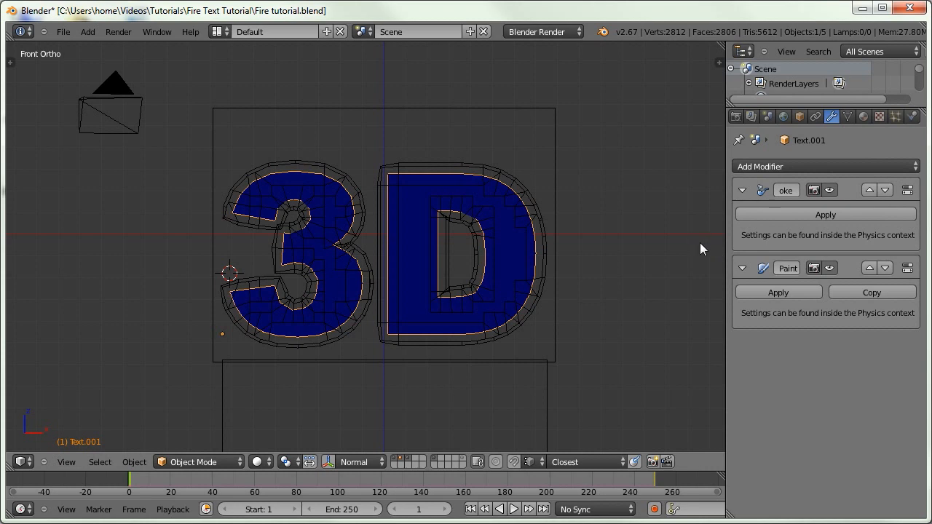
pyautogui.hotkey('ctrl', 's')
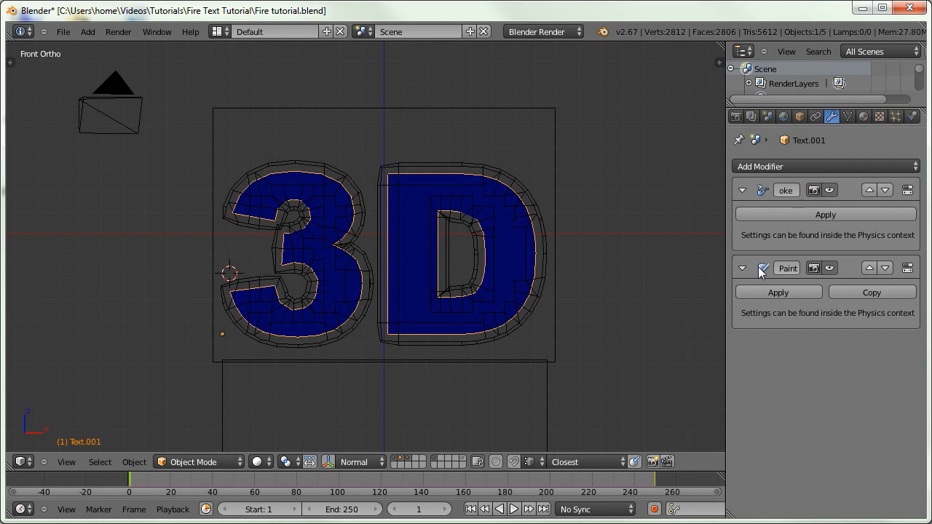
pyautogui.hotkey('ctrl', 's')
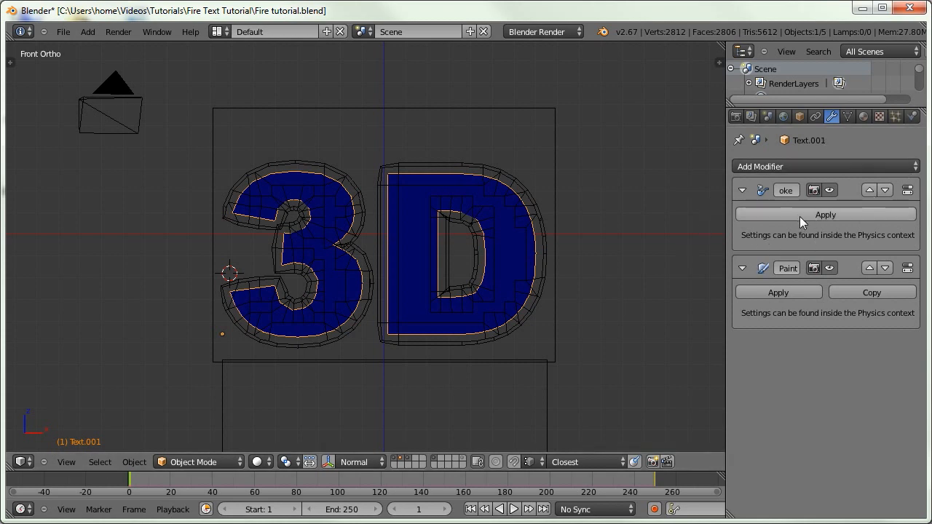
pyautogui.click(885, 190)
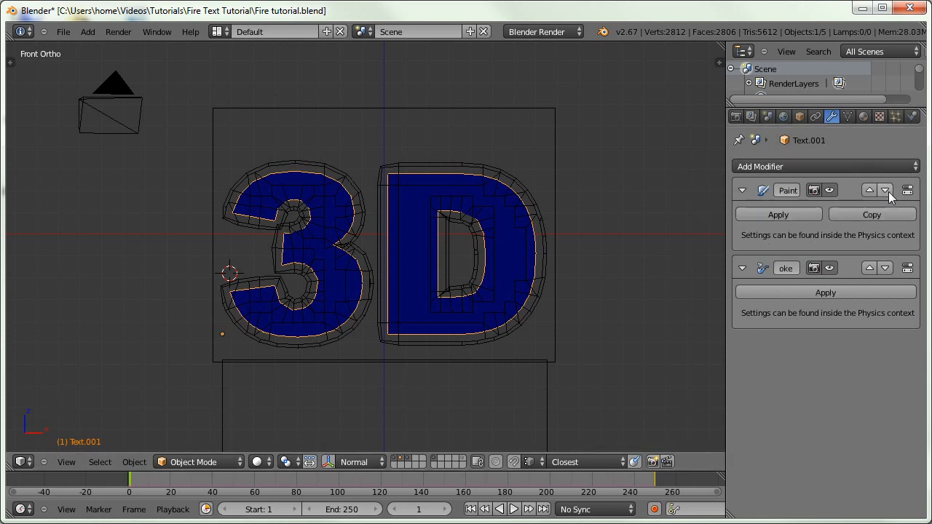
pyautogui.hotkey('ctrl', 's')
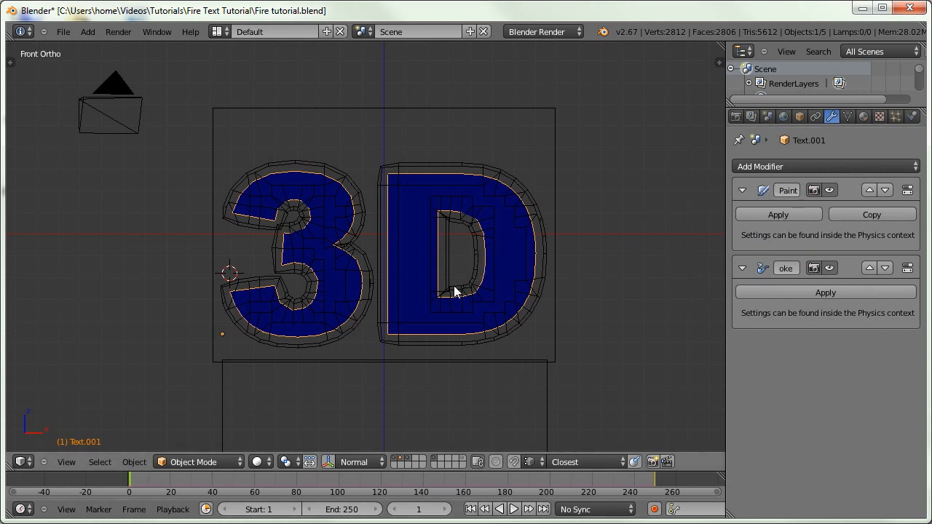
# Play the animation and scrub through the early frames to check how the fire spreads over the text.
pyautogui.hotkey('alt', 'a')
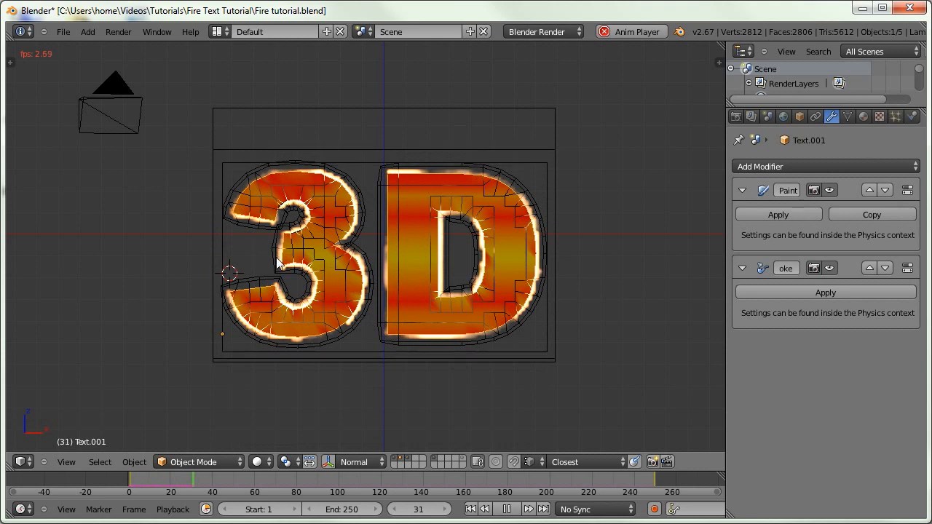
pyautogui.hotkey('alt', 'a')
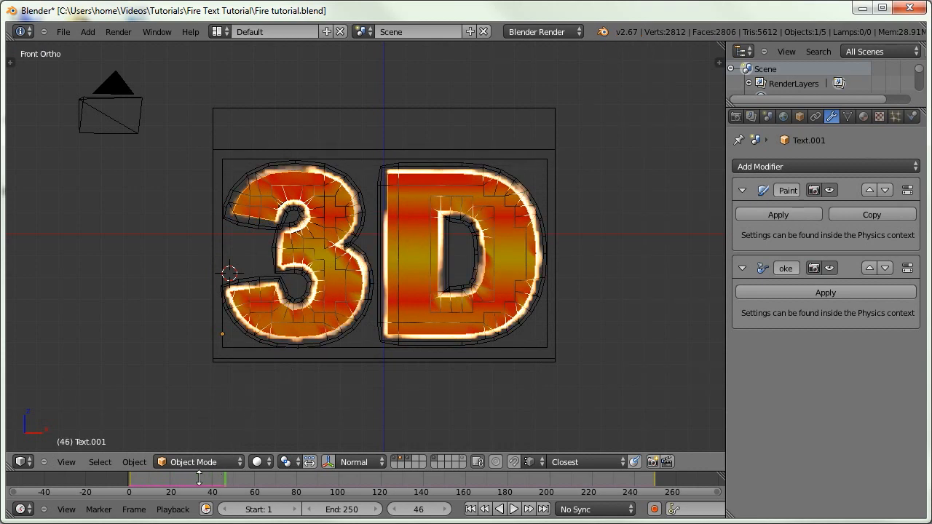
pyautogui.moveTo(137, 482); pyautogui.dragTo(190, 487)
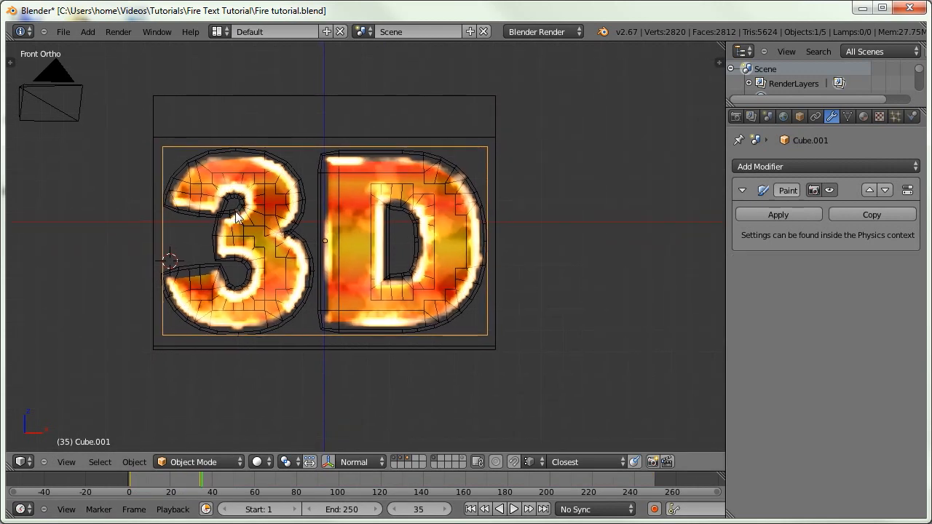
# Hide the first layer and duplicate the brush box about 10 units straight down along Z, below the text.
pyautogui.hotkey('shift', '1')
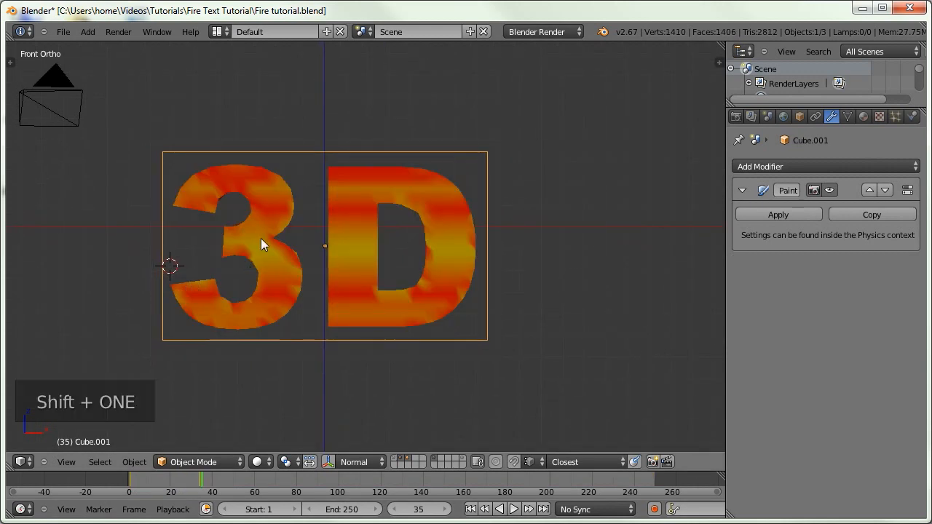
pyautogui.scroll(-2, 290, 320)
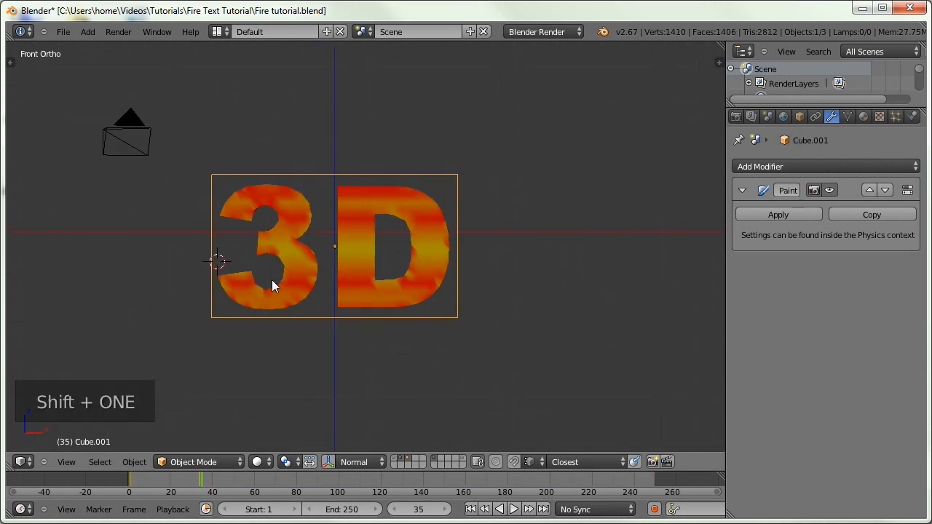
pyautogui.keyDown('shift'); pyautogui.moveTo(271, 280); pyautogui.dragTo(270, 227, button='middle'); pyautogui.keyUp('shift')
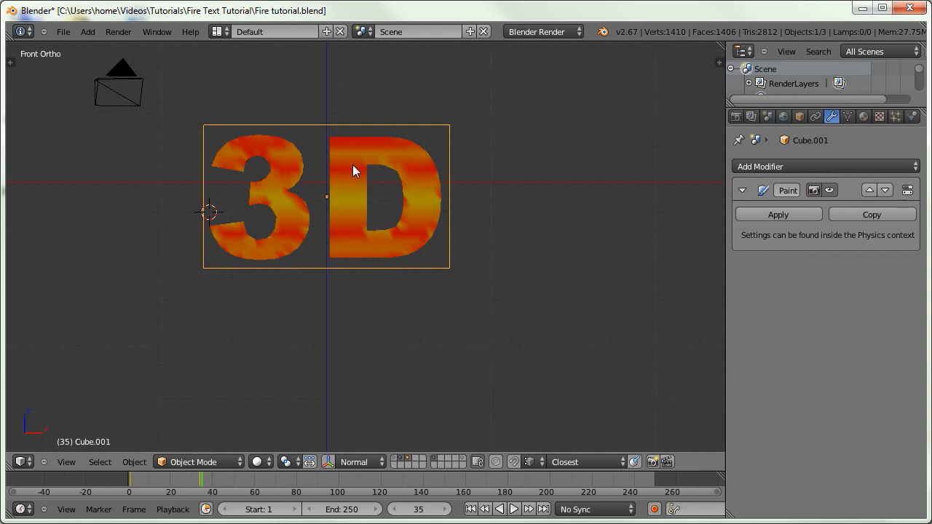
pyautogui.hotkey('shift', 'd')
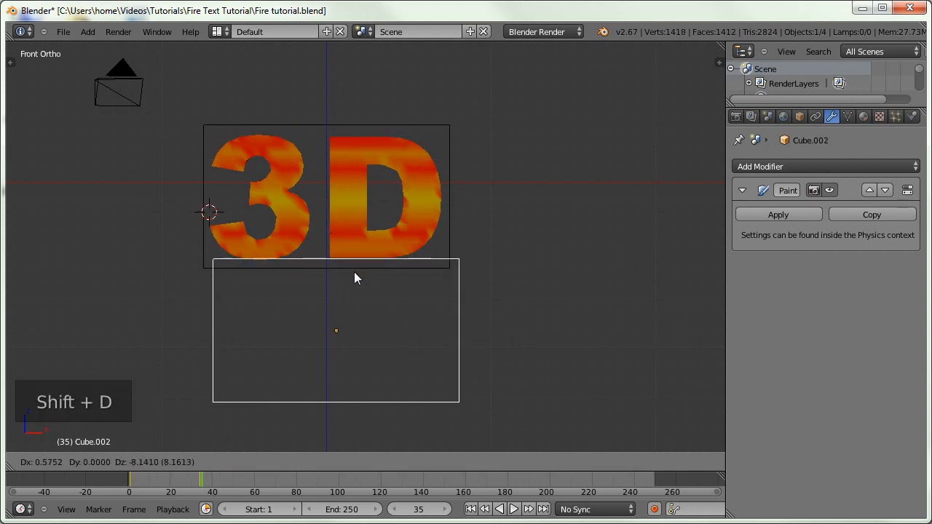
pyautogui.press('z')
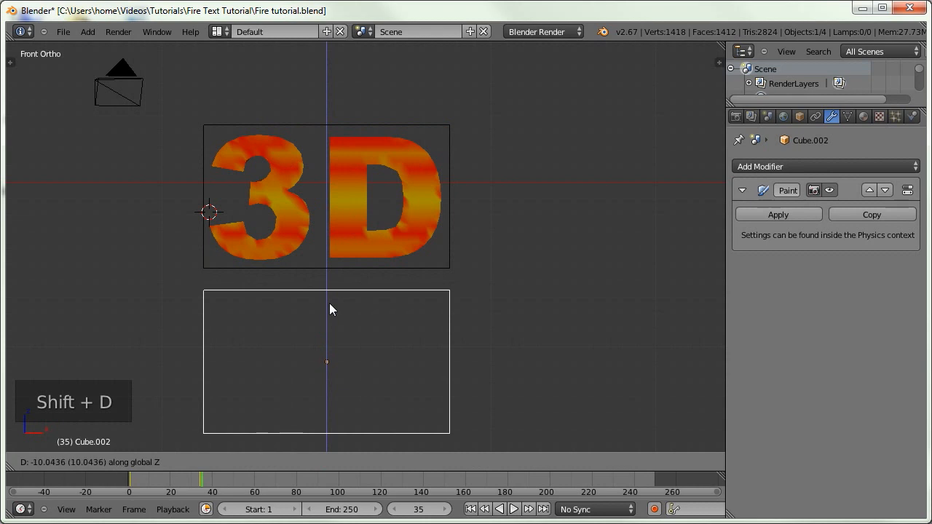
pyautogui.click(321, 305)
# Parent the duplicated box to the original brush box using Object (Keep Transform).
pyautogui.keyDown('shift'); pyautogui.rightClick(449, 268); pyautogui.keyUp('shift')
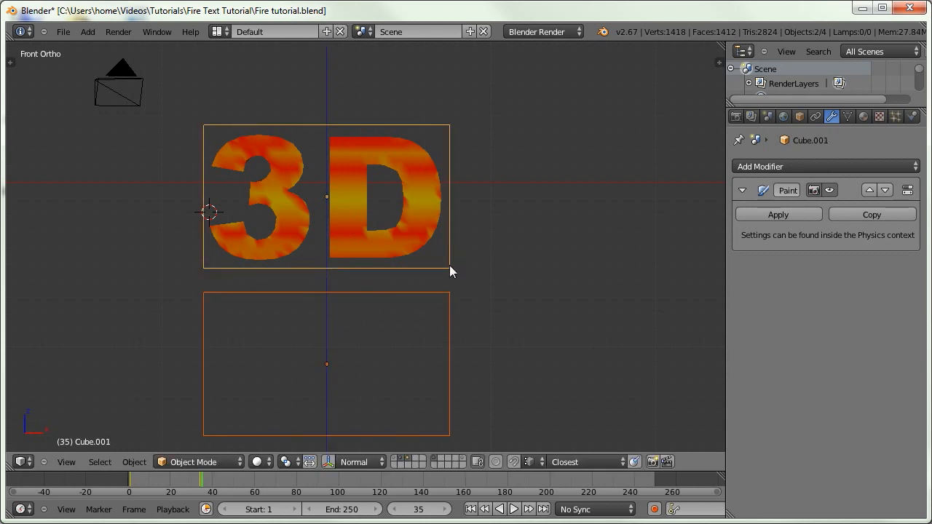
pyautogui.hotkey('ctrl', 'p')
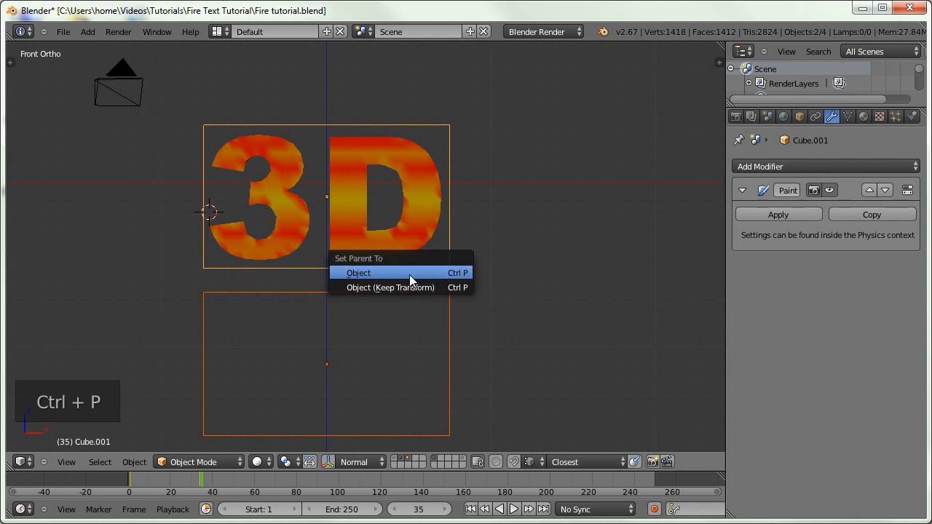
pyautogui.click(409, 287)
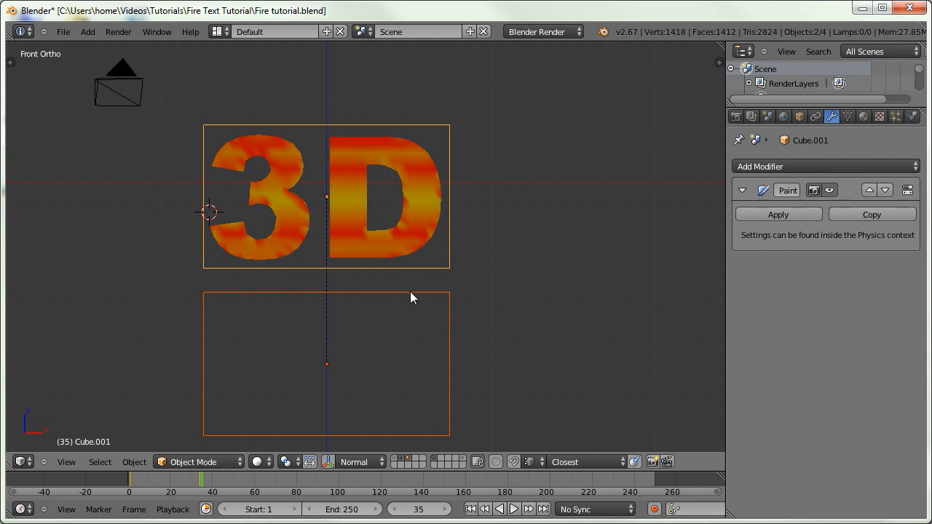
# Clear the location keyframes from the duplicated lower box.
pyautogui.rightClick(412, 294)
pyautogui.click(799, 116)
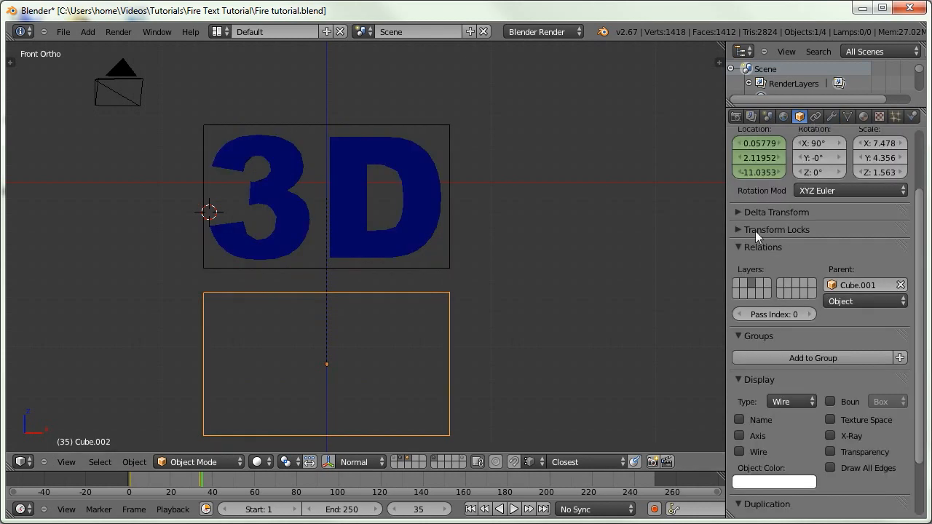
pyautogui.scroll(3, 766, 254)
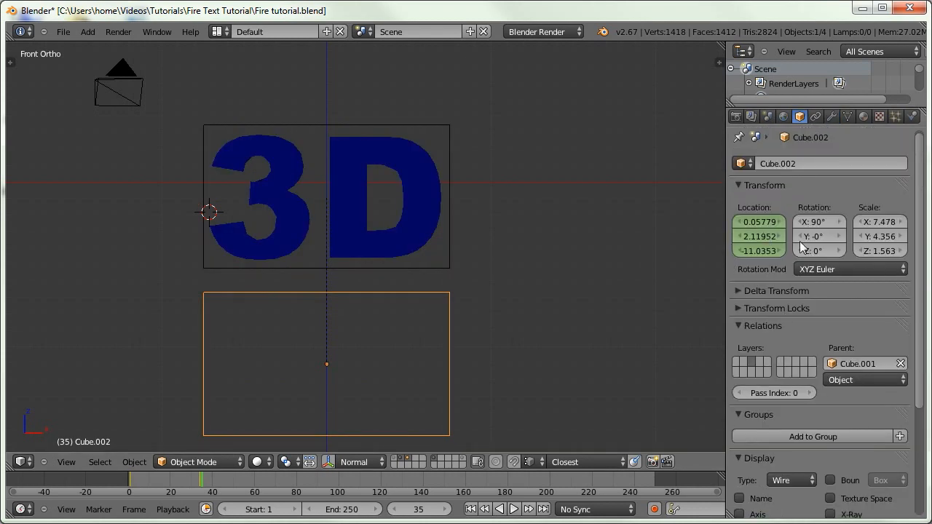
pyautogui.rightClick(752, 226)
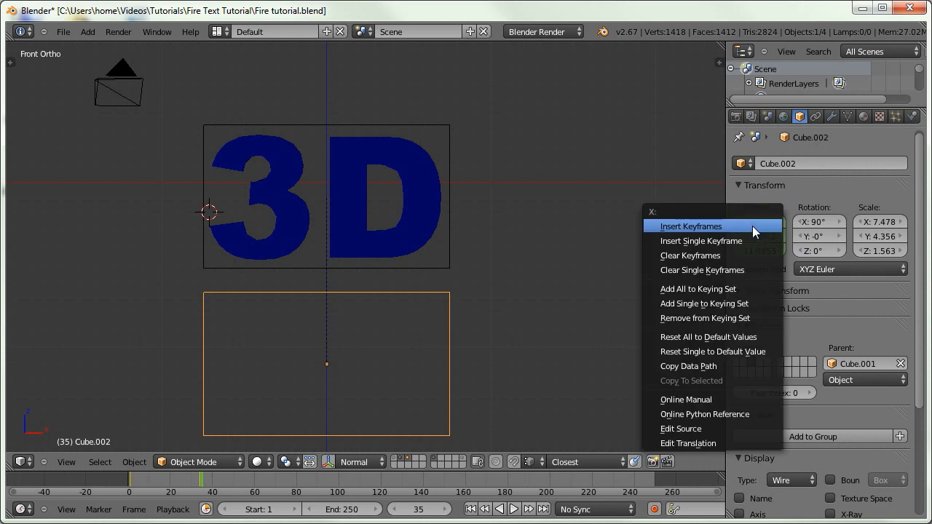
pyautogui.click(727, 254)
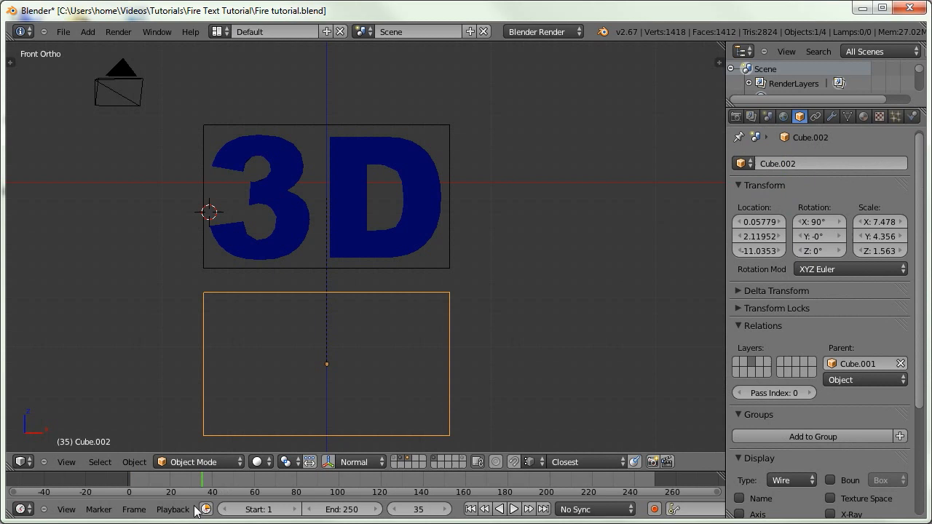
# At frame 100, insert a Location keyframe for the original brush box around the text.
pyautogui.moveTo(198, 489); pyautogui.dragTo(338, 492)
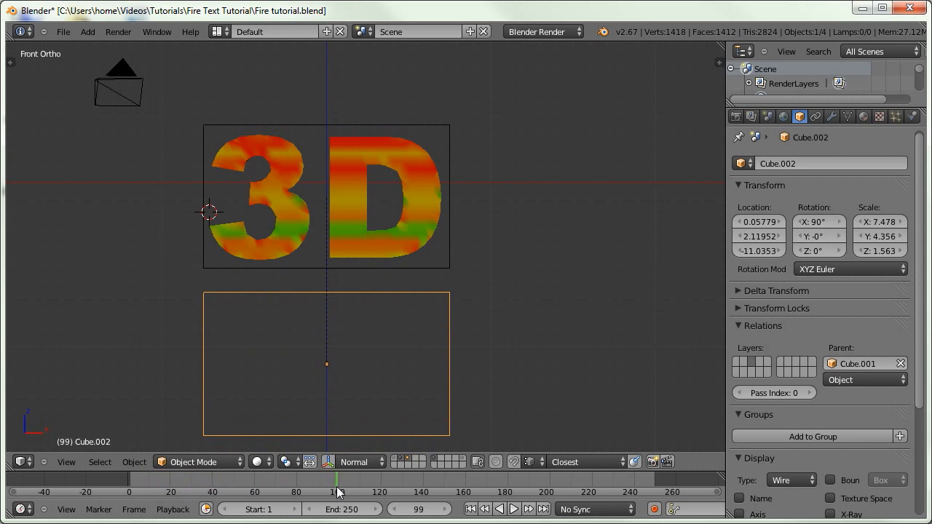
pyautogui.press('Right')
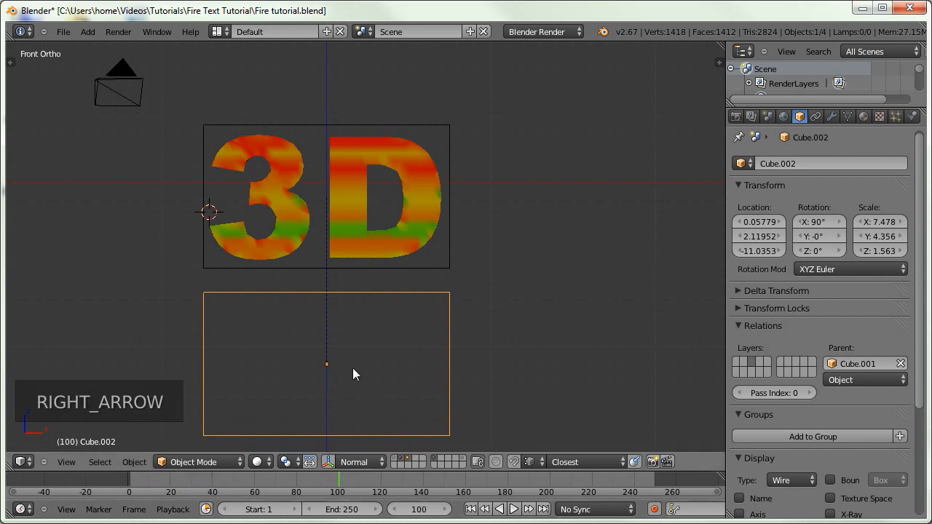
pyautogui.rightClick(454, 170)
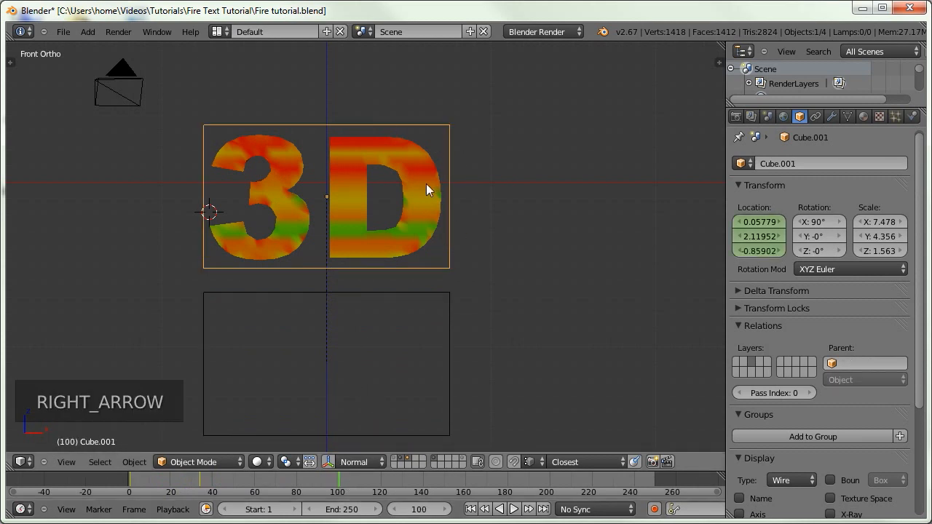
pyautogui.press('i')
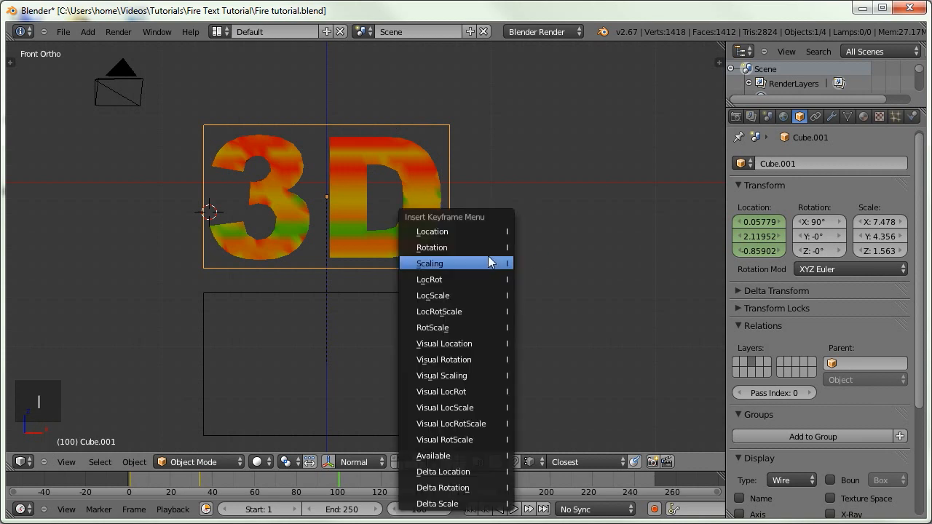
pyautogui.click(467, 233)
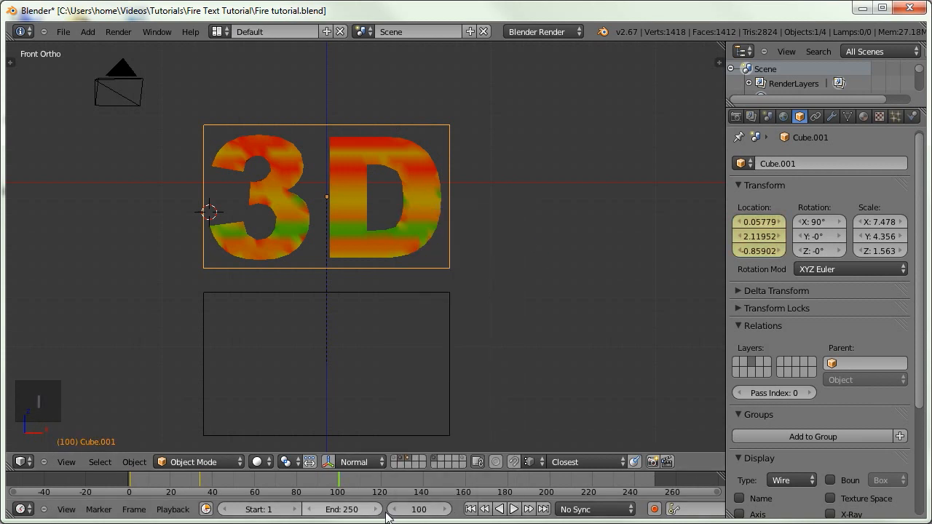
# At frame 126, raise the original box about 10 units along Z so its duplicate encloses the text, keyframe its Location, and scrub the motion.
pyautogui.click(416, 509)
pyautogui.write('126')
pyautogui.press('Return')
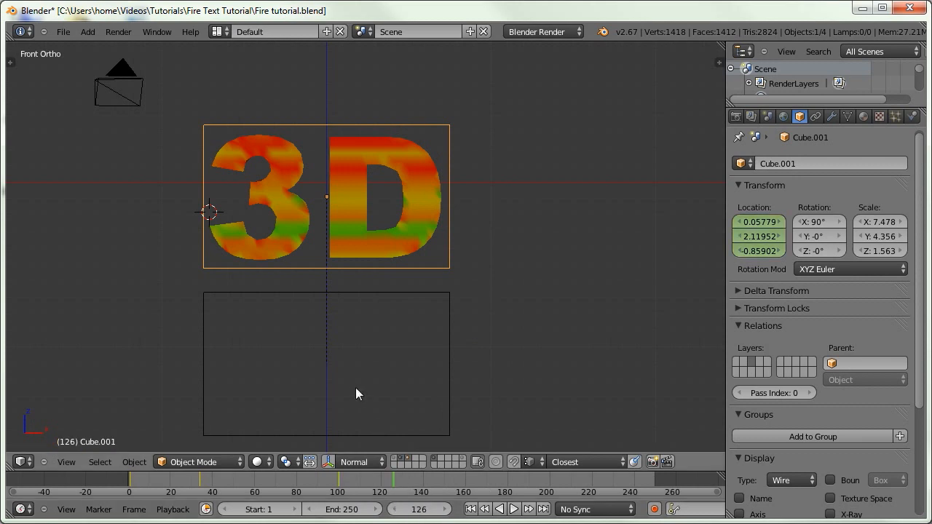
pyautogui.press('g')
pyautogui.press('z')
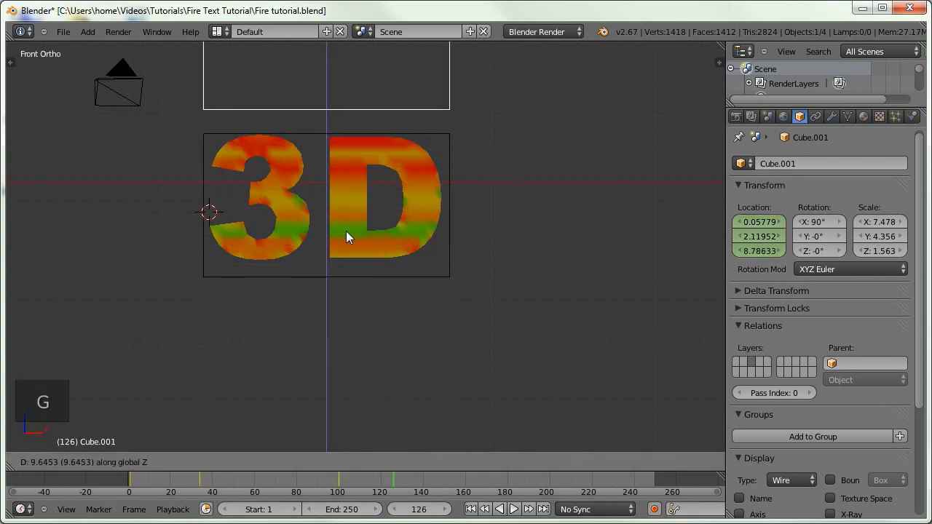
pyautogui.click(339, 220)
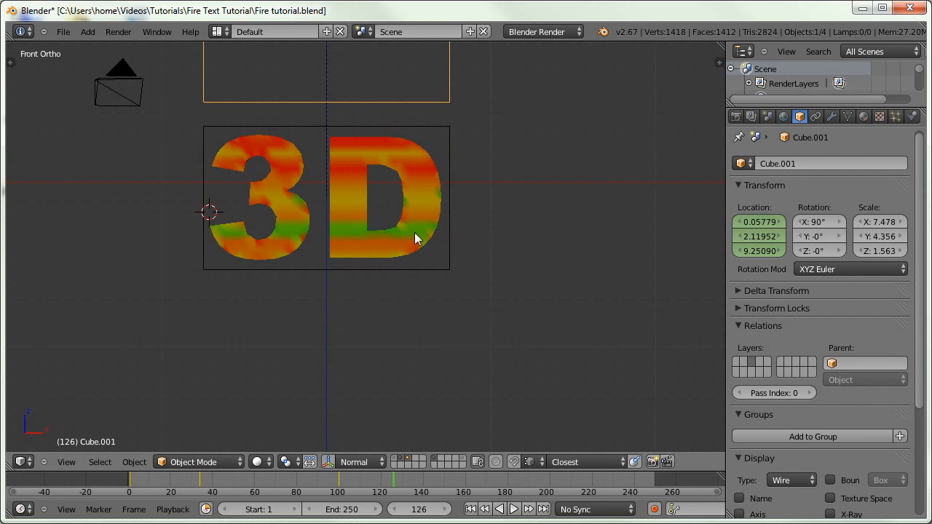
pyautogui.press('i')
pyautogui.click(393, 231)
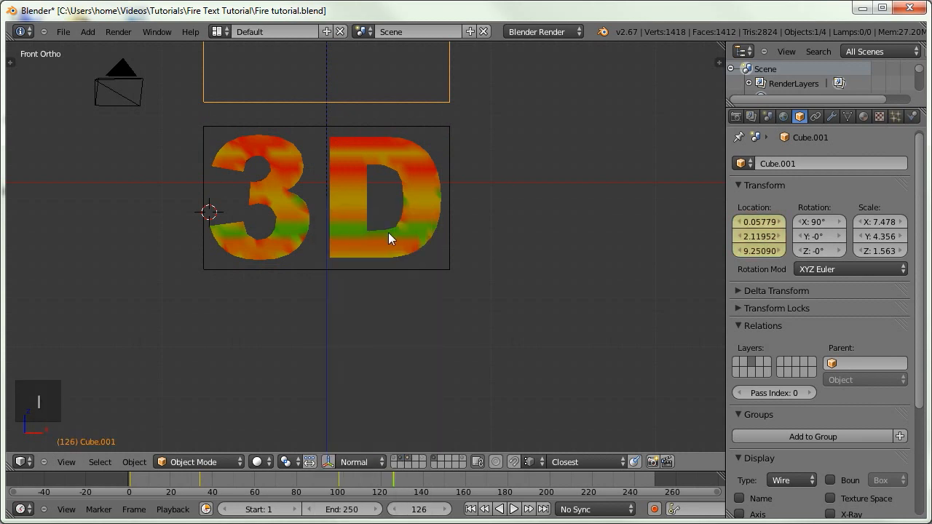
pyautogui.moveTo(121, 490); pyautogui.dragTo(411, 473)
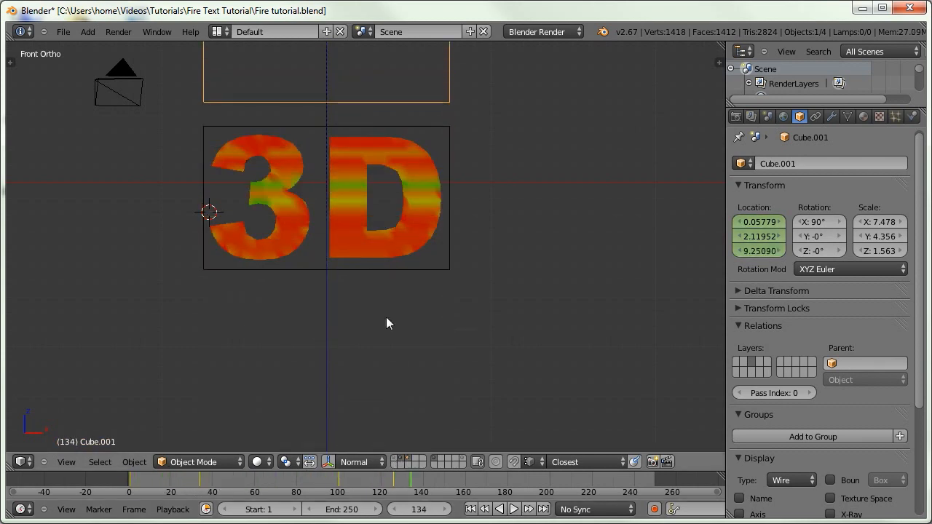
# Enable Erase Paint on the duplicated box's Dynamic Paint brush.
pyautogui.rightClick(451, 200)
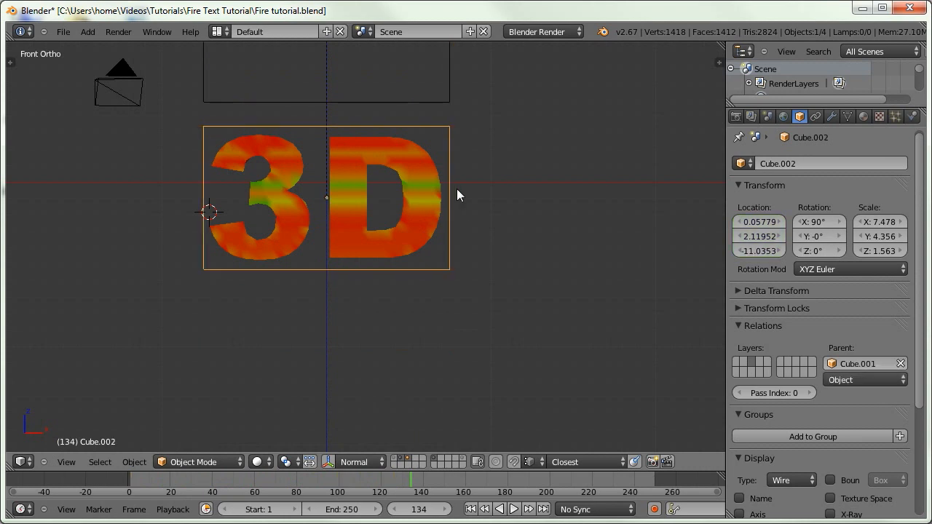
pyautogui.click(911, 117)
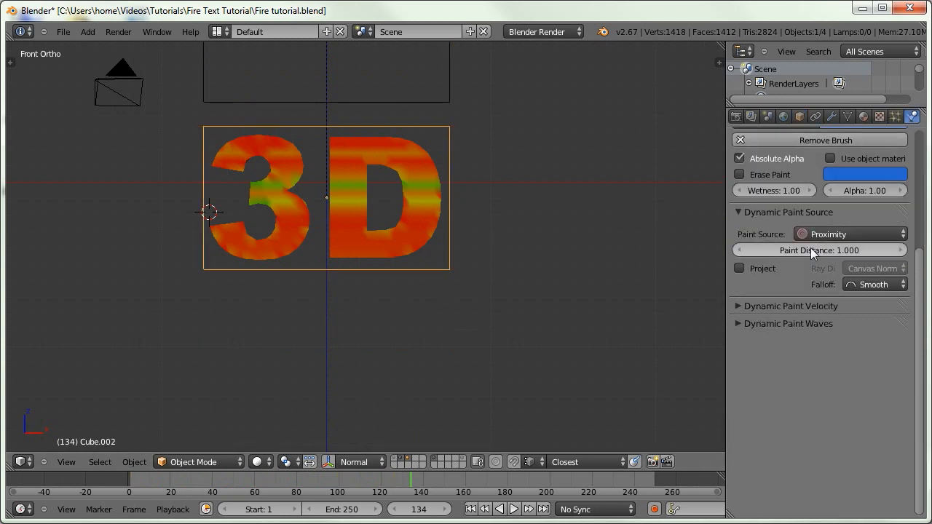
pyautogui.scroll(4, 784, 354)
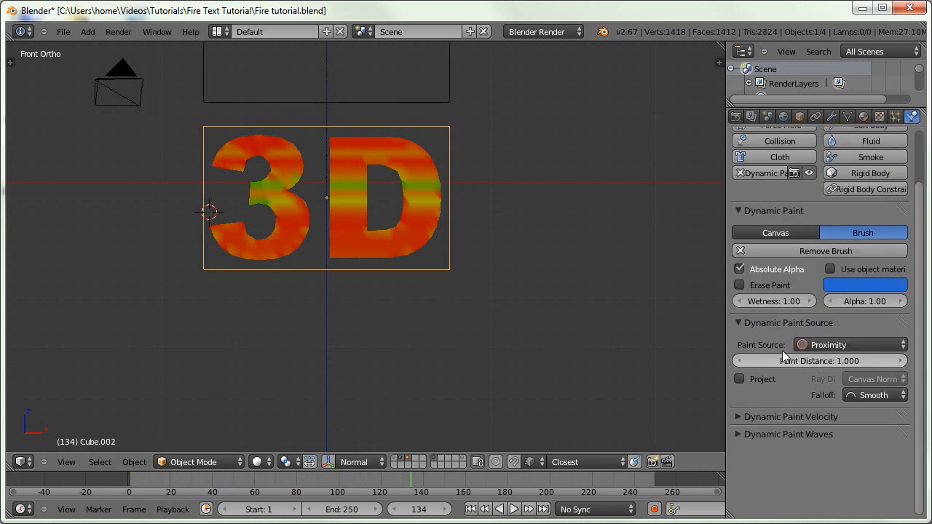
pyautogui.click(740, 285)
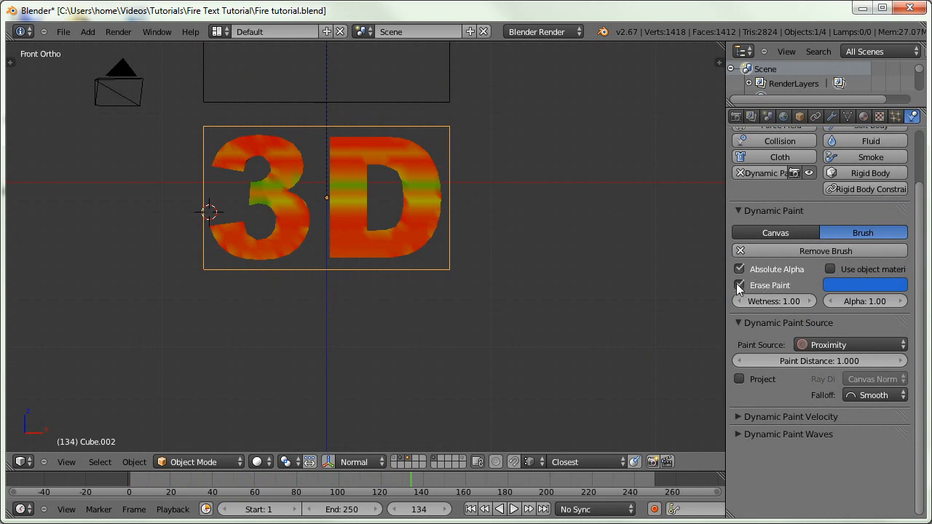
# Play the animation from the first frame to check the weight being painted and erased on the text, returning to frame 1.
pyautogui.hotkey('shift', 'Left')
pyautogui.hotkey('alt', 'a')
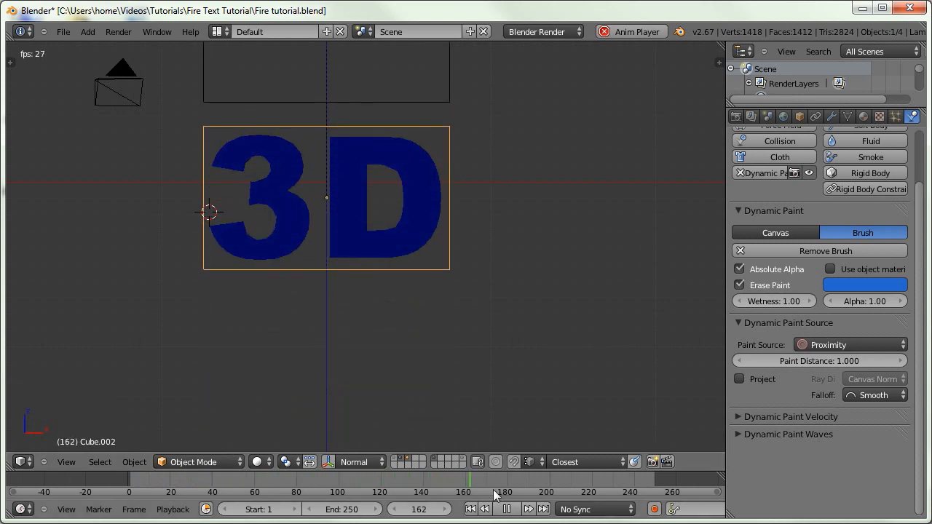
pyautogui.hotkey('alt', 'a')
pyautogui.click(470, 508)
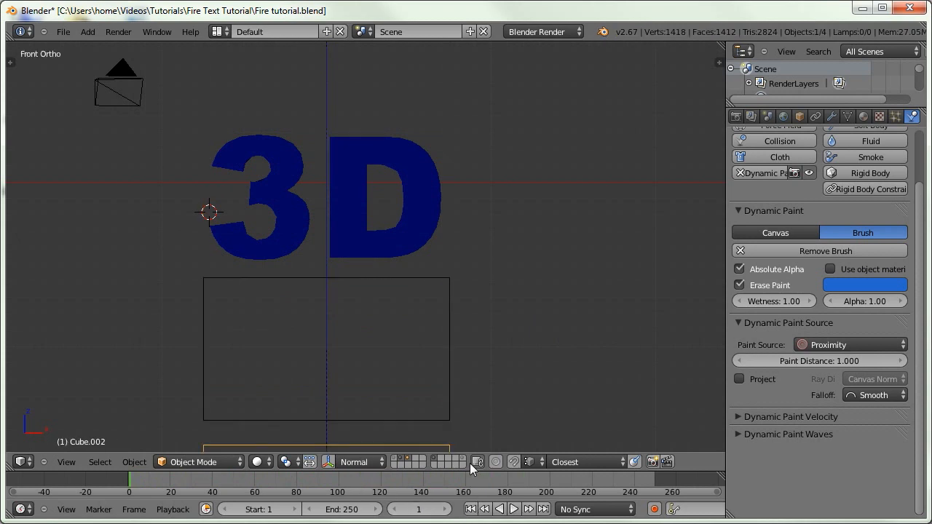
# Show layer 1 together with the brush layer, advance the smoke simulation to frame 116, and test-render it.
pyautogui.hotkey('shift', '1')
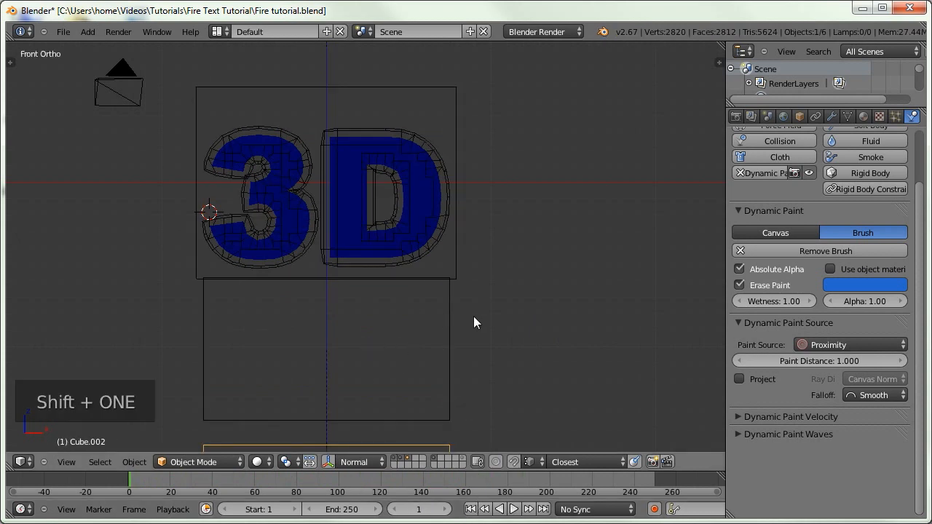
pyautogui.hotkey('alt', 'a')
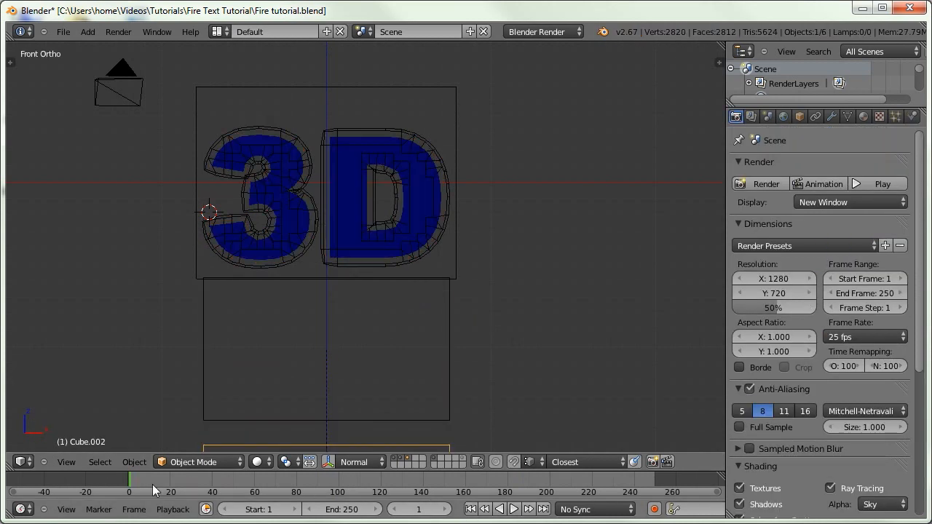
pyautogui.moveTo(128, 481)
pyautogui.mouseDown()
pyautogui.moveTo(409, 474)
pyautogui.moveTo(371, 465)
pyautogui.mouseUp()
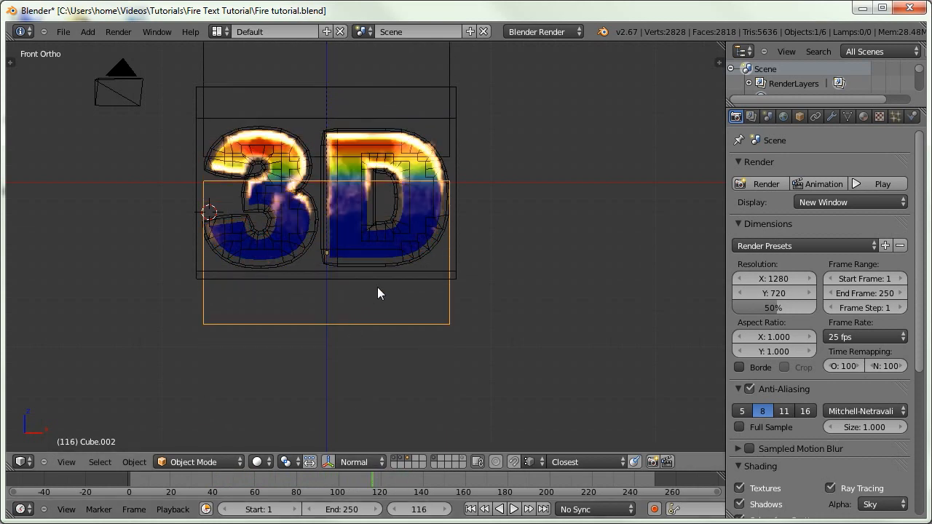
pyautogui.press('F12')
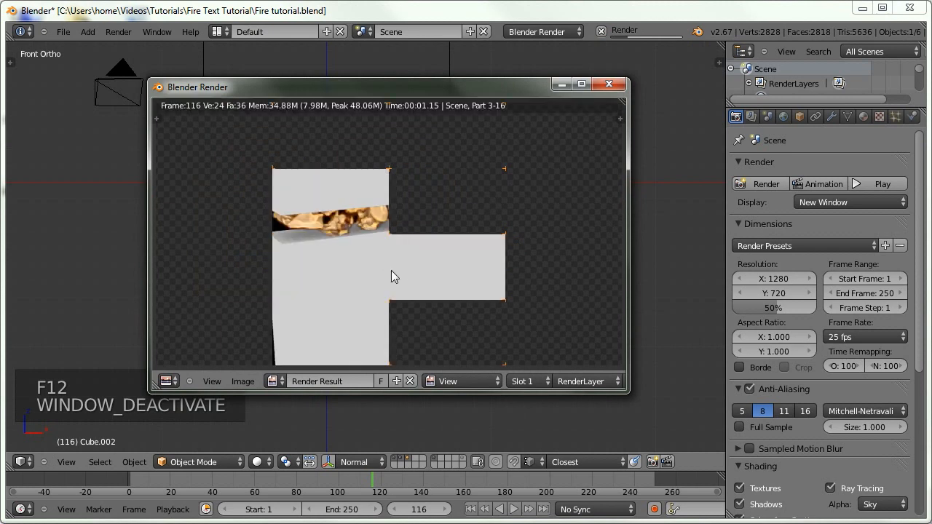
pyautogui.click(610, 85)
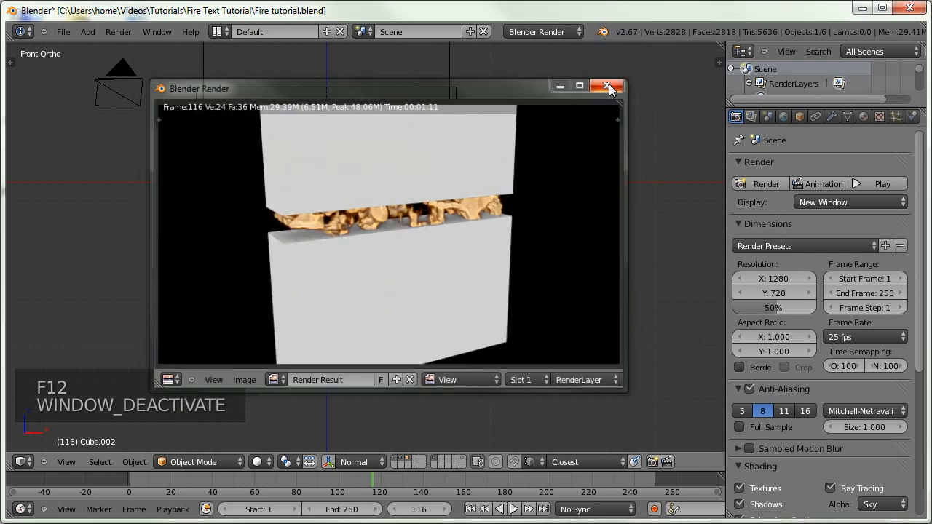
# Select both brush boxes, exclude them from rendering, and test-render the current frame again.
pyautogui.moveTo(578, 144); pyautogui.dragTo(452, 231, button='middle')
pyautogui.keyDown('shift'); pyautogui.moveTo(418, 193); pyautogui.dragTo(453, 349, button='middle'); pyautogui.keyUp('shift')
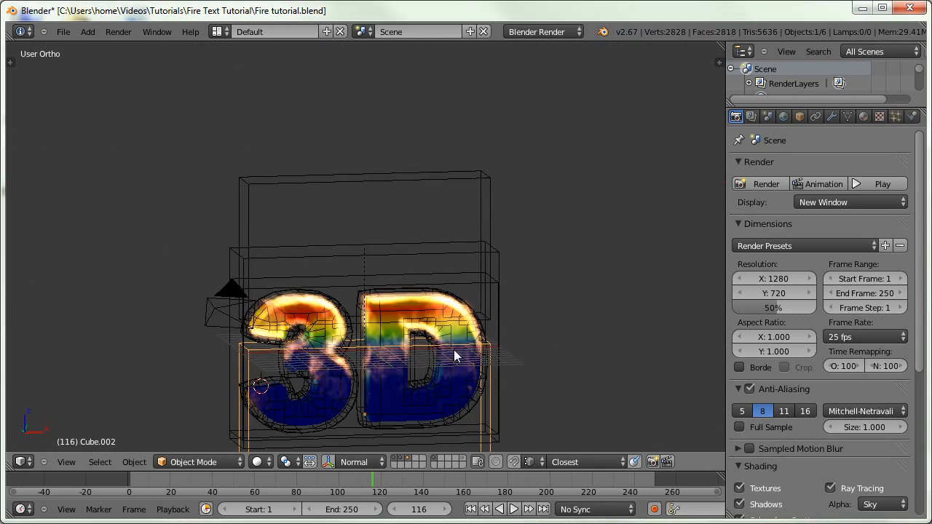
pyautogui.keyDown('shift'); pyautogui.rightClick(472, 204); pyautogui.keyUp('shift')
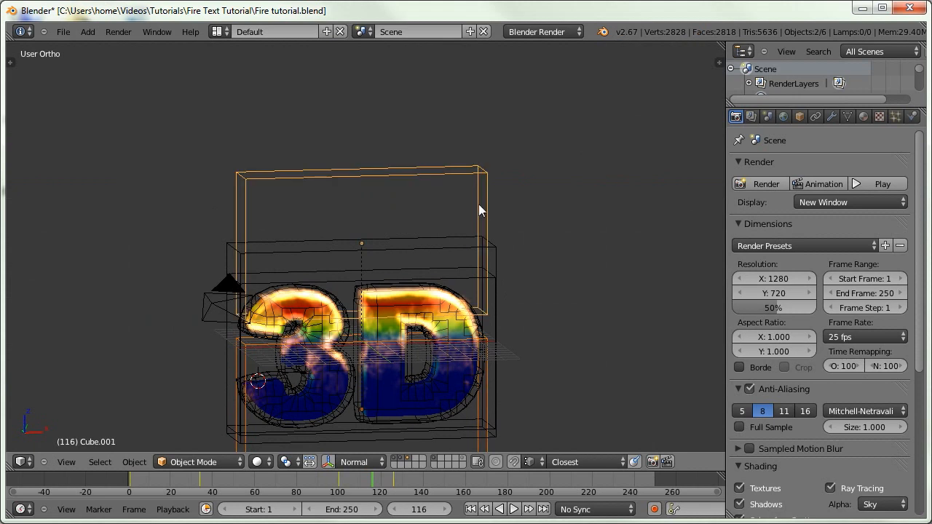
pyautogui.hotkey('ctrl', 'h')
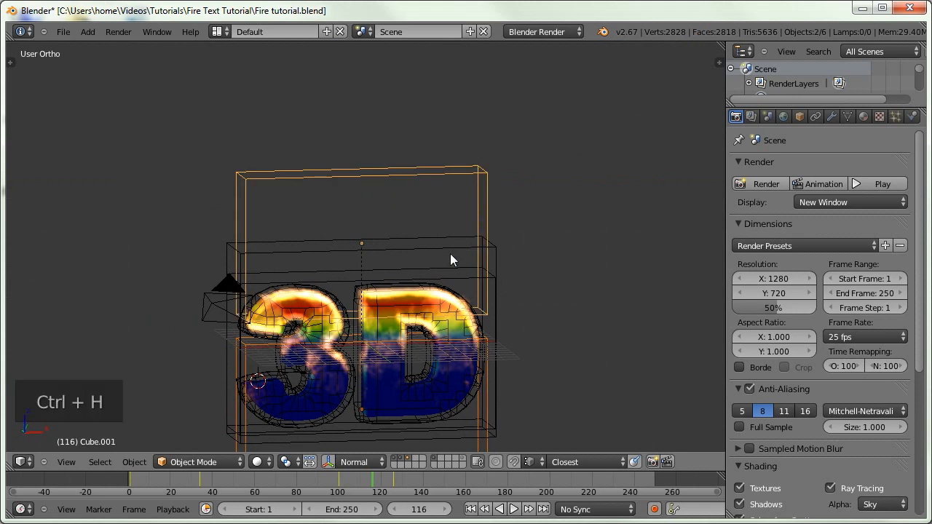
pyautogui.press('F12')
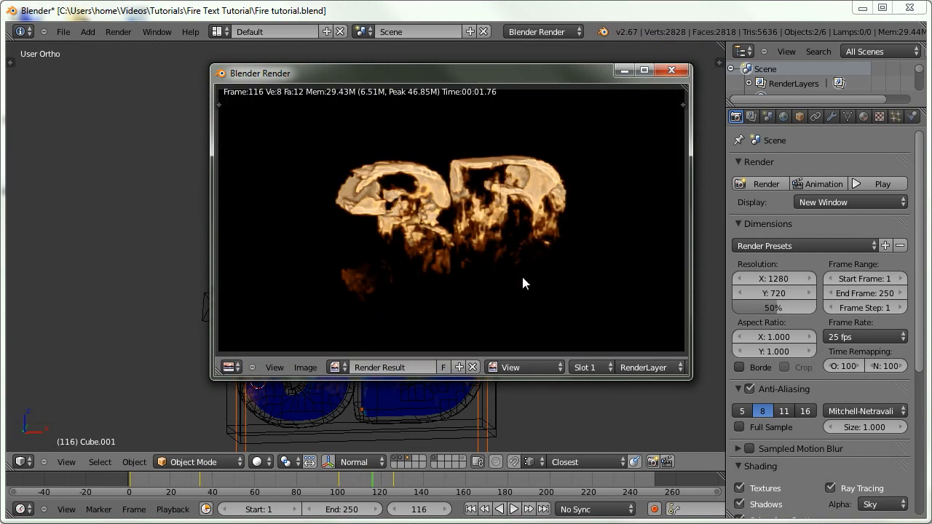
pyautogui.click(671, 70)
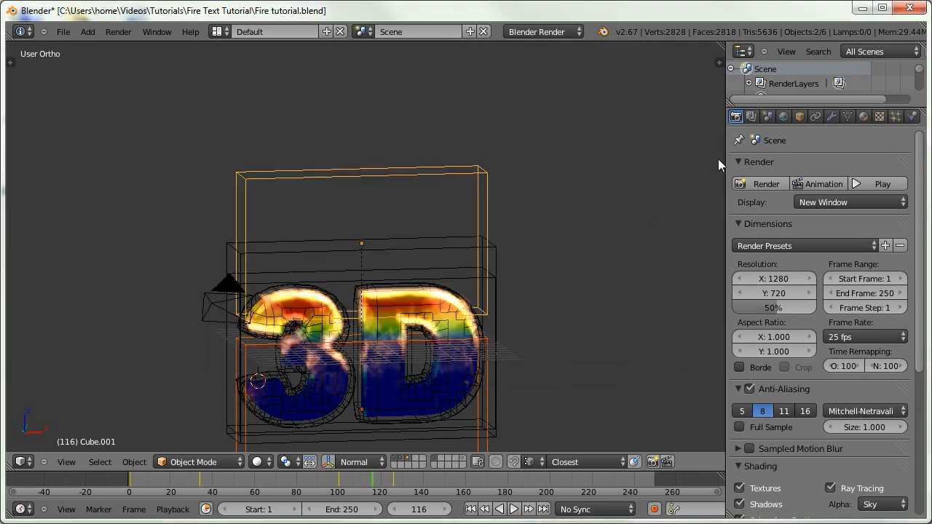
# Enable Smoke High Resolution on the smoke domain and return to the first frame.
pyautogui.click(911, 117)
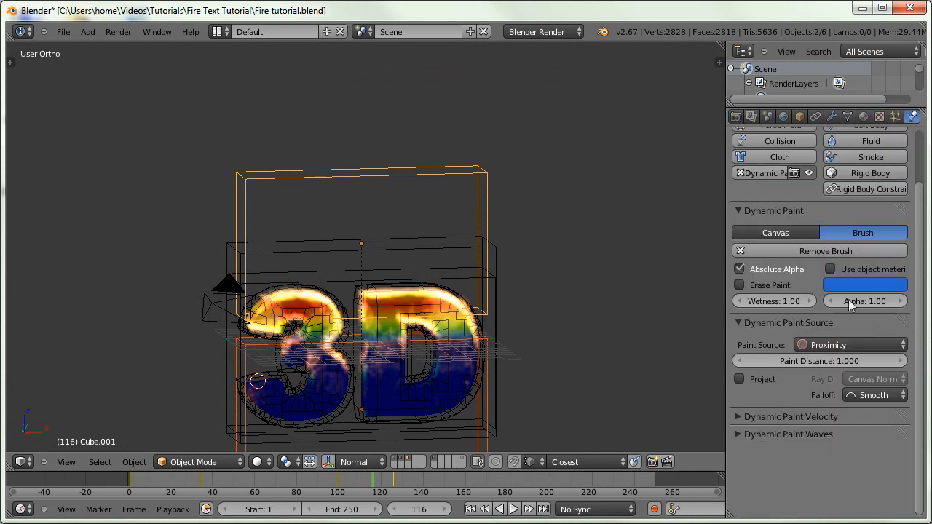
pyautogui.rightClick(503, 292)
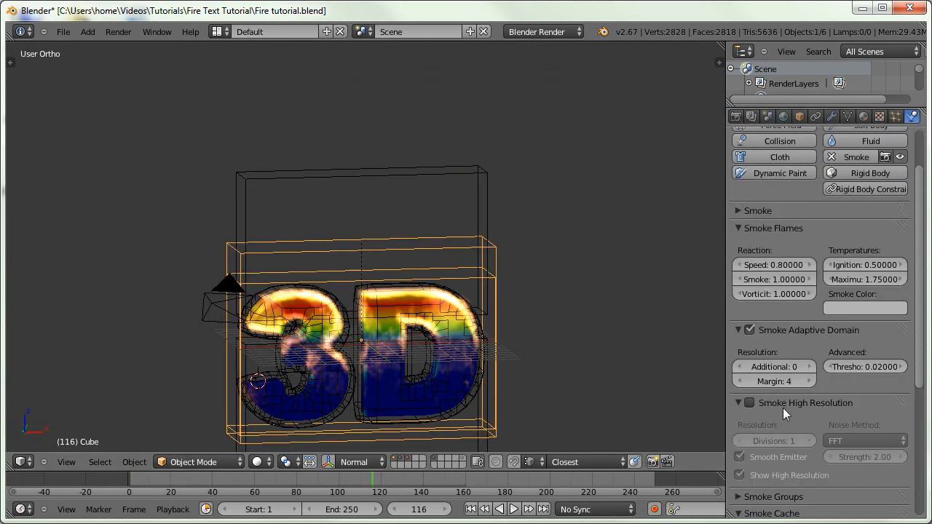
pyautogui.click(748, 402)
pyautogui.scroll(-5, 788, 424)
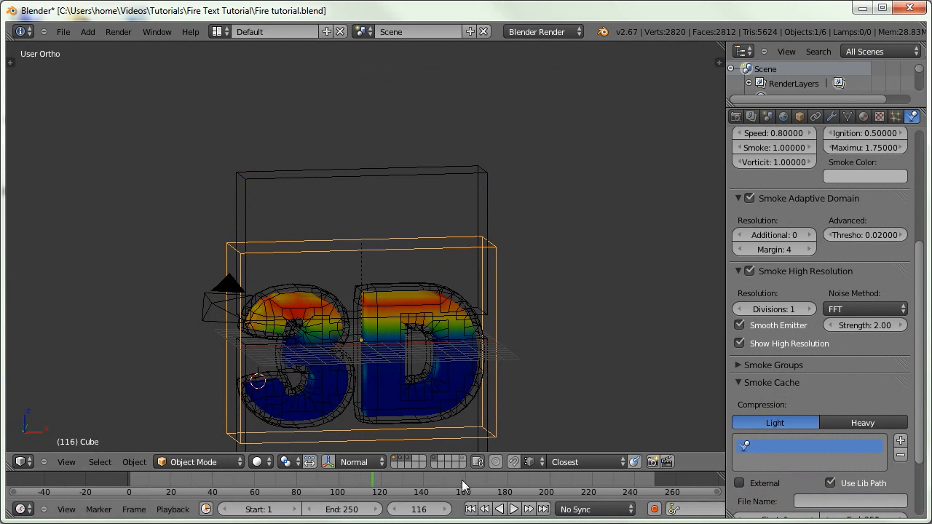
pyautogui.click(471, 508)
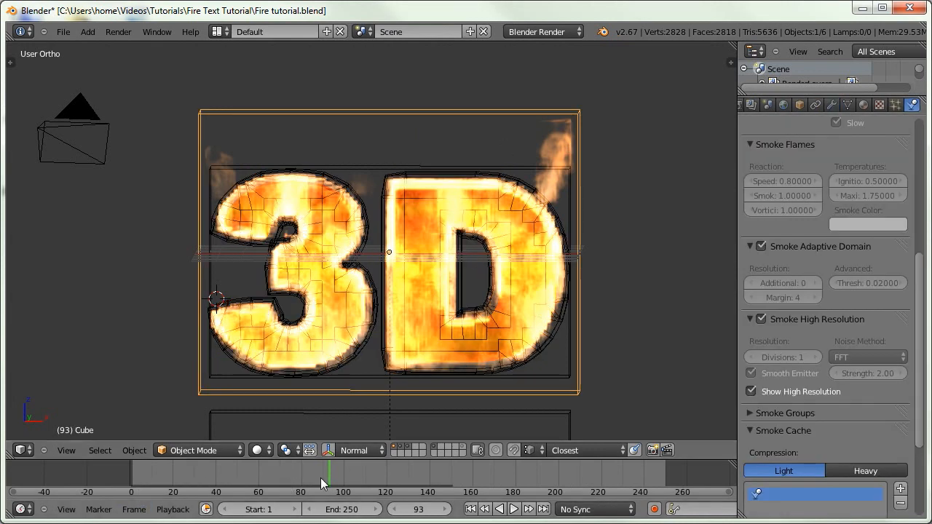
# Review the domain's smoke cache settings and scrub the baked fire to frame 85.
pyautogui.scroll(-5, 808, 324)
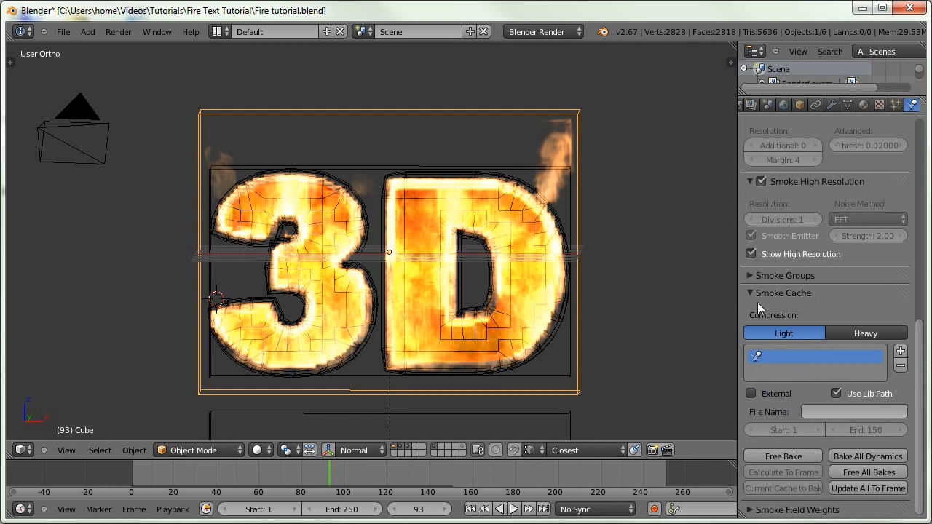
pyautogui.click(782, 454)
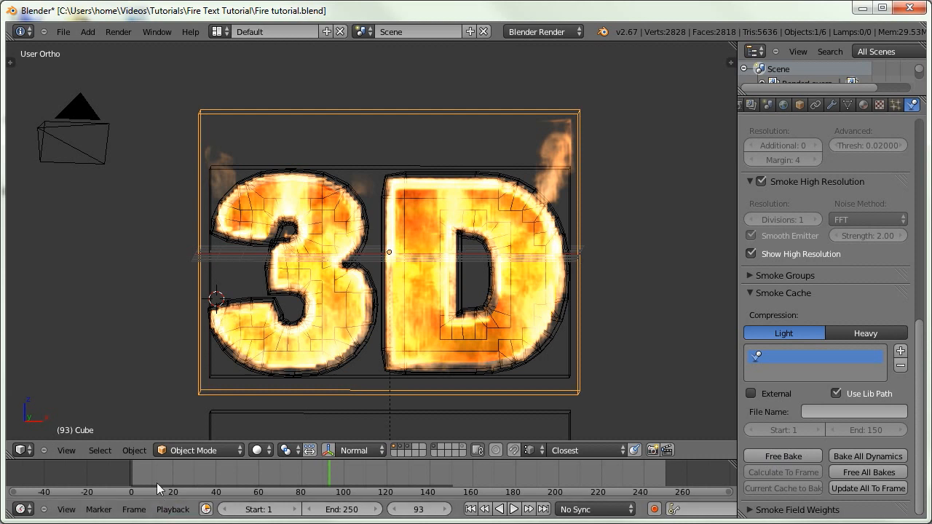
pyautogui.moveTo(167, 486); pyautogui.dragTo(240, 486)
pyautogui.click(315, 484)
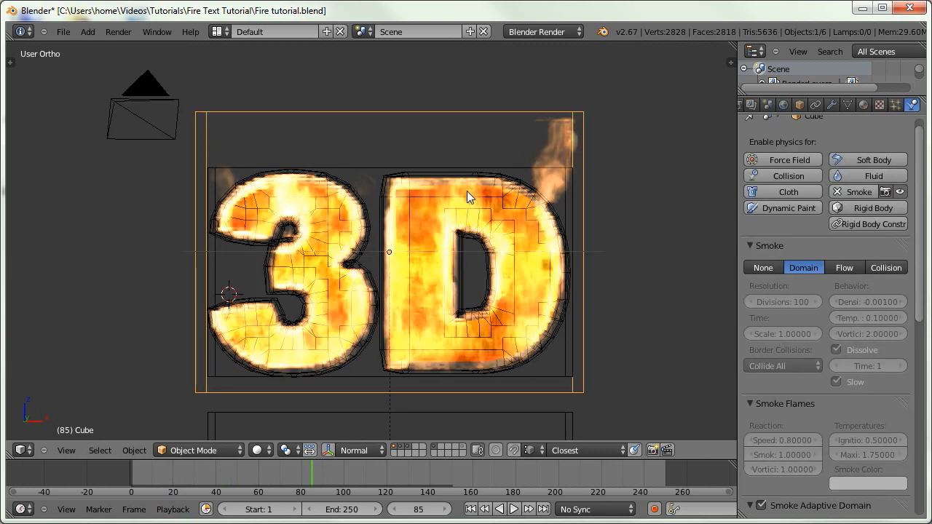
# Examine the text emitter's Dynamic Paint and smoke flow settings, then reselect the smoke domain to inspect the fire.
pyautogui.click(467, 190)
pyautogui.click(458, 188)
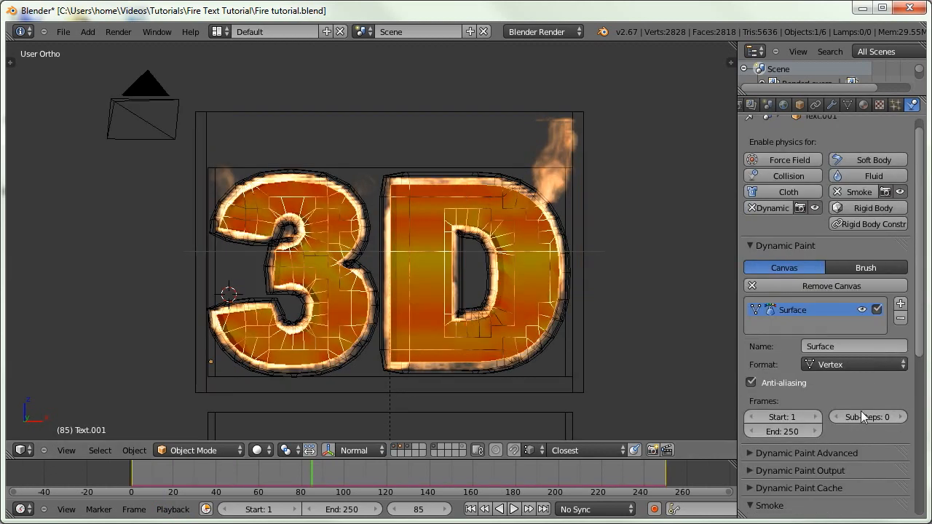
pyautogui.scroll(-8, 851, 398)
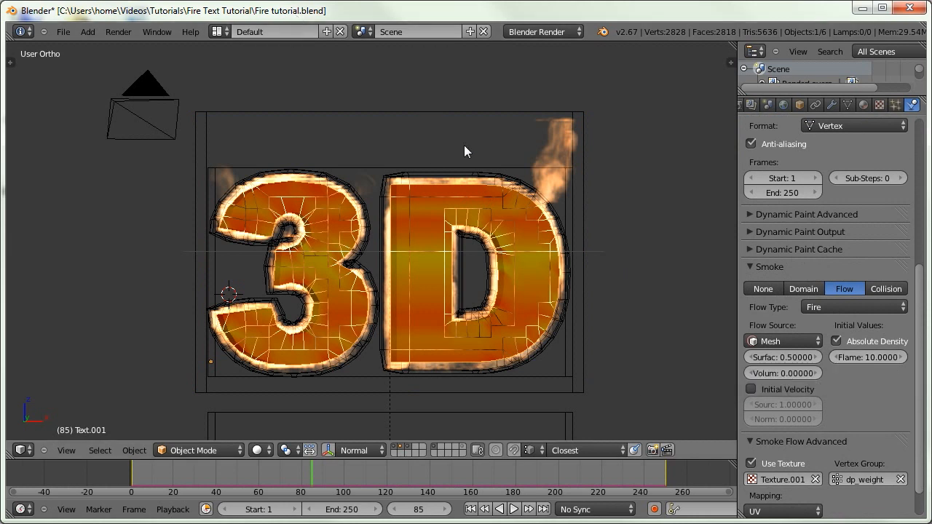
pyautogui.rightClick(383, 164)
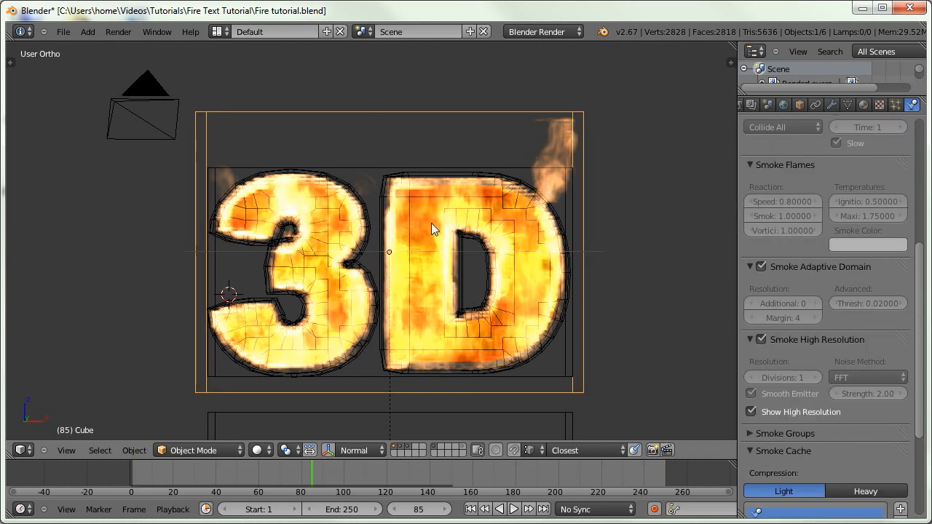
pyautogui.moveTo(529, 210); pyautogui.dragTo(460, 258, button='middle')
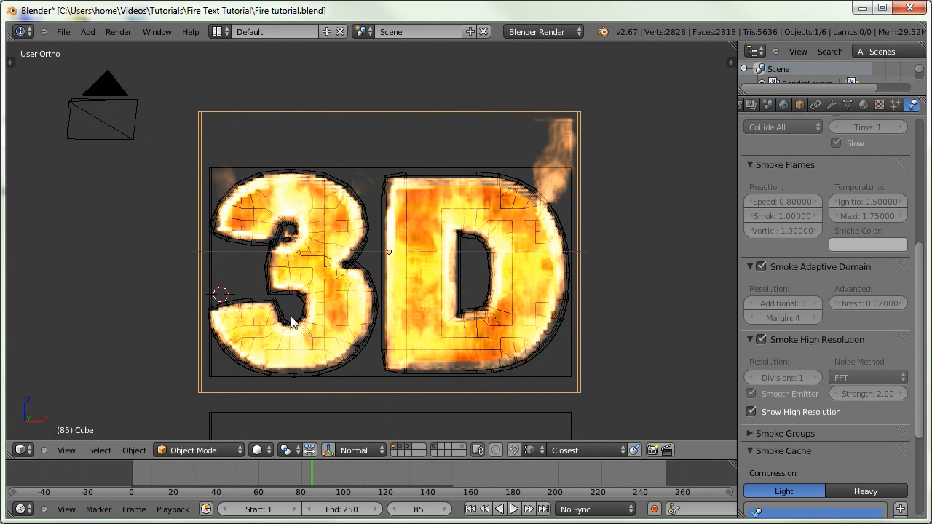
# Select the wireframe text duplicate Text.002 and isolate it in local view.
pyautogui.rightClick(522, 187)
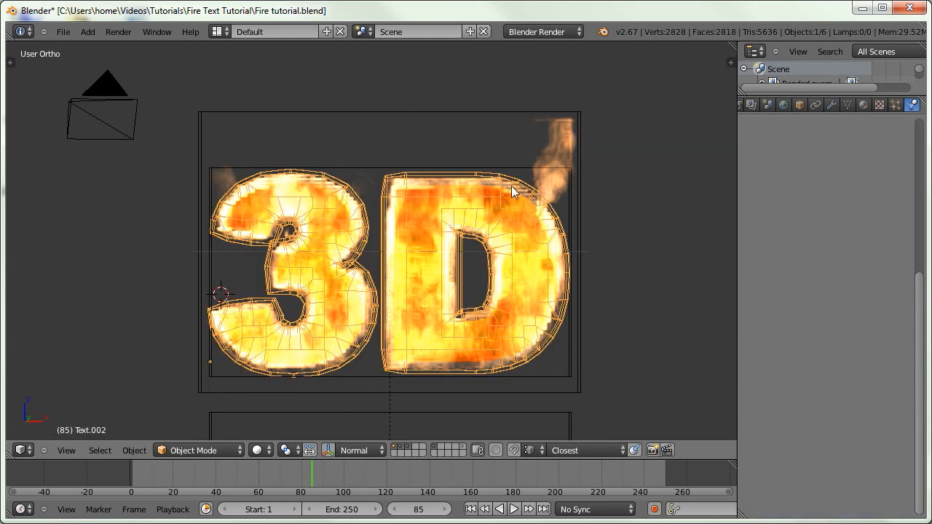
pyautogui.press('Tab')
pyautogui.moveTo(503, 220)
pyautogui.mouseDown(button='middle')
pyautogui.moveTo(458, 239)
pyautogui.moveTo(499, 225)
pyautogui.mouseUp(button='middle')
pyautogui.press('Tab')
pyautogui.press('KP_Divide')
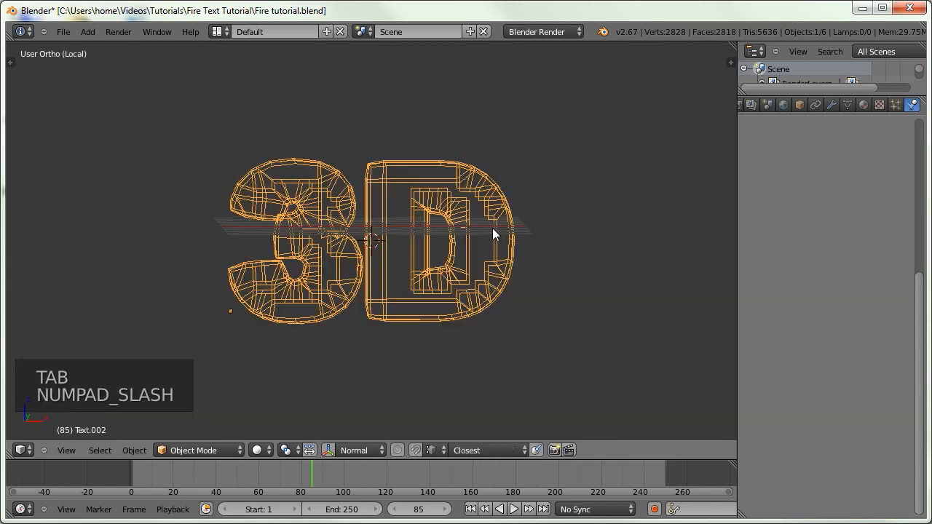
# Set the isolated text's display type to Solid and view it with solid viewport shading.
pyautogui.press('z')
pyautogui.press('z')
pyautogui.press('z')
pyautogui.press('z')
pyautogui.press('z')
pyautogui.click(799, 104)
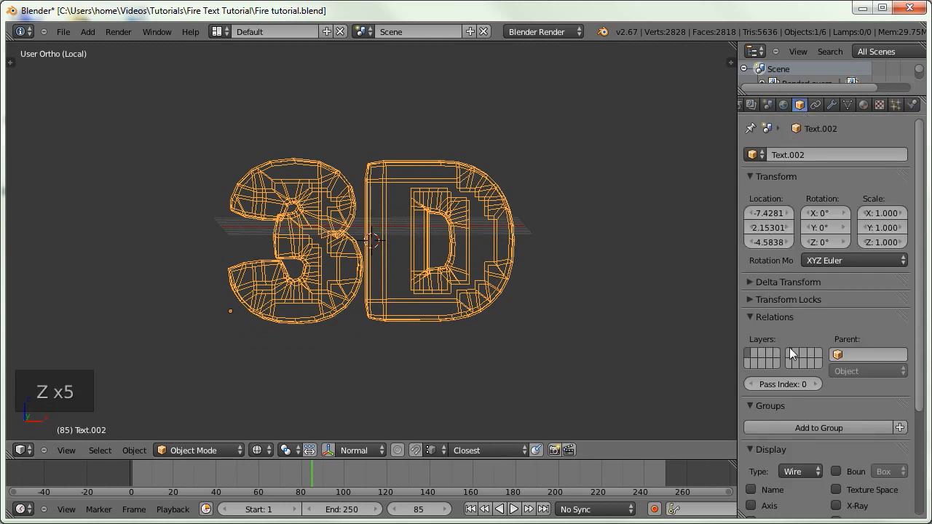
pyautogui.click(799, 472)
pyautogui.click(744, 428)
pyautogui.press('z')
# Knife a new edge from the outer rim vertex to an inner vertex on the D's front face near its upper curve.
pyautogui.scroll(5, 317, 299)
pyautogui.moveTo(317, 300)
pyautogui.mouseDown(button='middle')
pyautogui.moveTo(402, 297)
pyautogui.moveTo(420, 228)
pyautogui.moveTo(439, 250)
pyautogui.moveTo(528, 168)
pyautogui.moveTo(493, 216)
pyautogui.moveTo(495, 284)
pyautogui.moveTo(486, 278)
pyautogui.mouseUp(button='middle')
pyautogui.keyDown('shift'); pyautogui.moveTo(473, 262); pyautogui.dragTo(319, 280, button='middle'); pyautogui.keyUp('shift')
pyautogui.press('Tab')
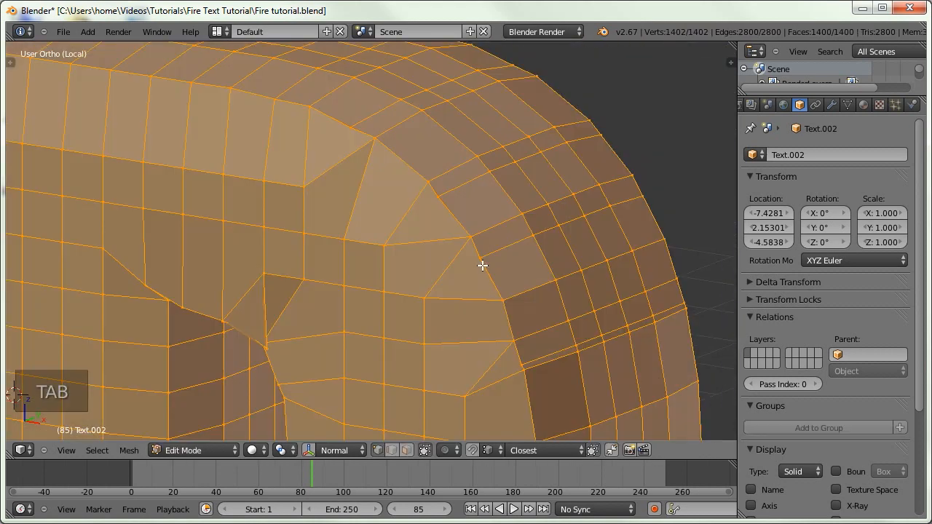
pyautogui.rightClick(482, 266)
pyautogui.moveTo(508, 267)
pyautogui.mouseDown(button='middle')
pyautogui.moveTo(528, 254)
pyautogui.moveTo(510, 273)
pyautogui.mouseUp(button='middle')
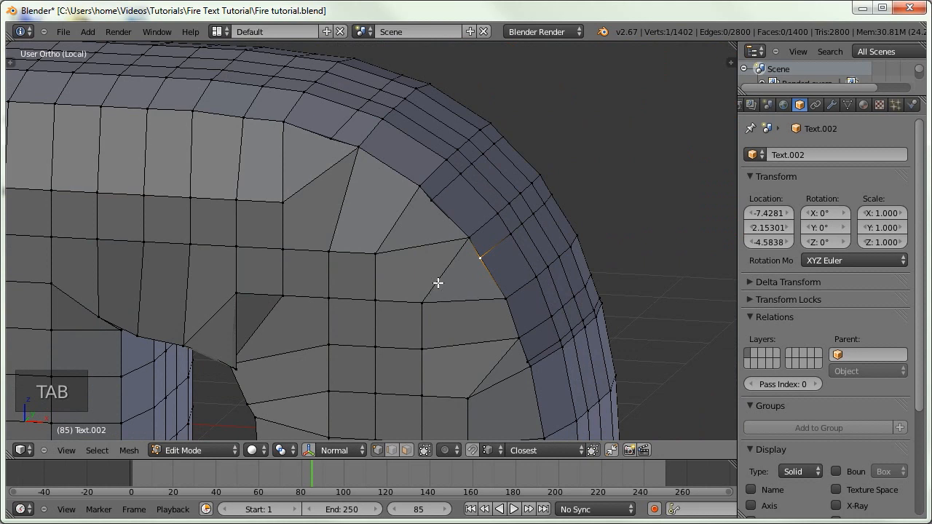
pyautogui.press('k')
pyautogui.click(430, 200)
pyautogui.click(375, 253)
pyautogui.press('Return')
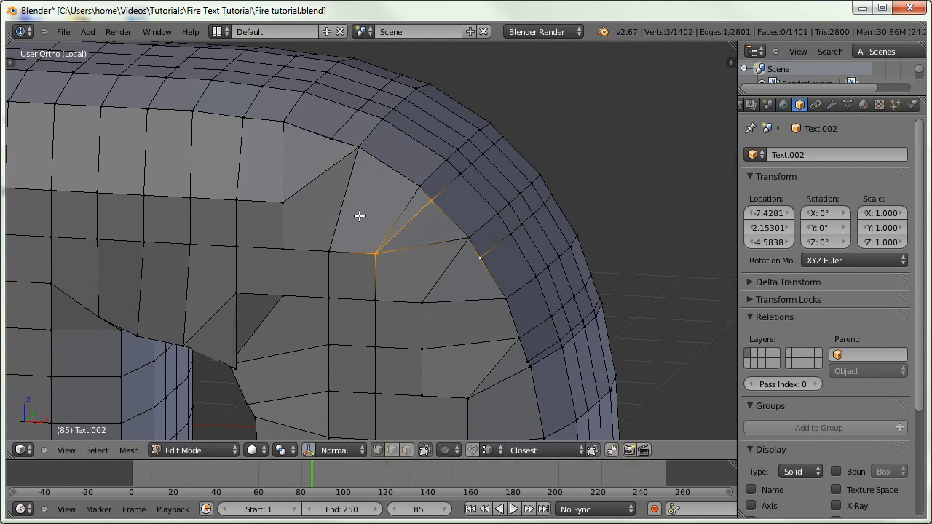
pyautogui.scroll(-3, 362, 197)
pyautogui.moveTo(497, 241); pyautogui.dragTo(478, 262, button='middle')
pyautogui.press('Tab')
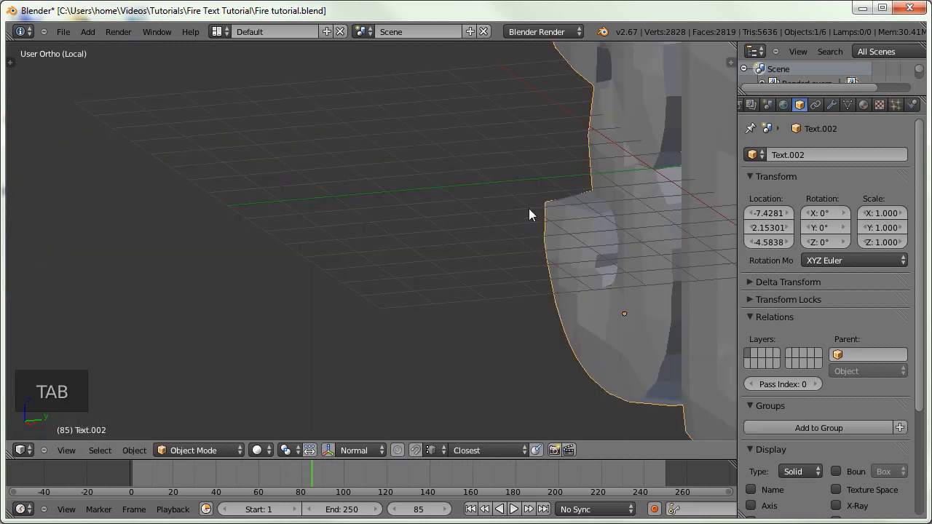
# Leave local view and set the text duplicate's display type to Wire.
pyautogui.scroll(-6, 369, 234)
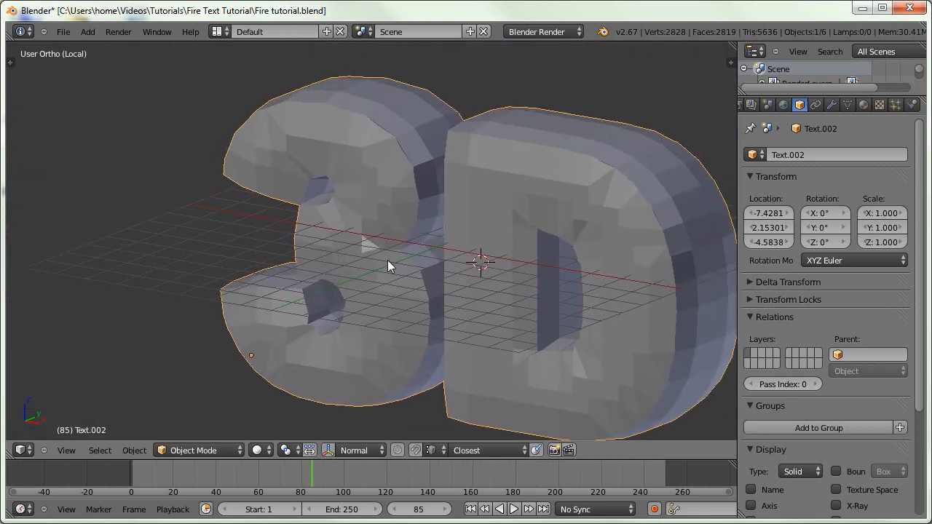
pyautogui.press('KP_Divide')
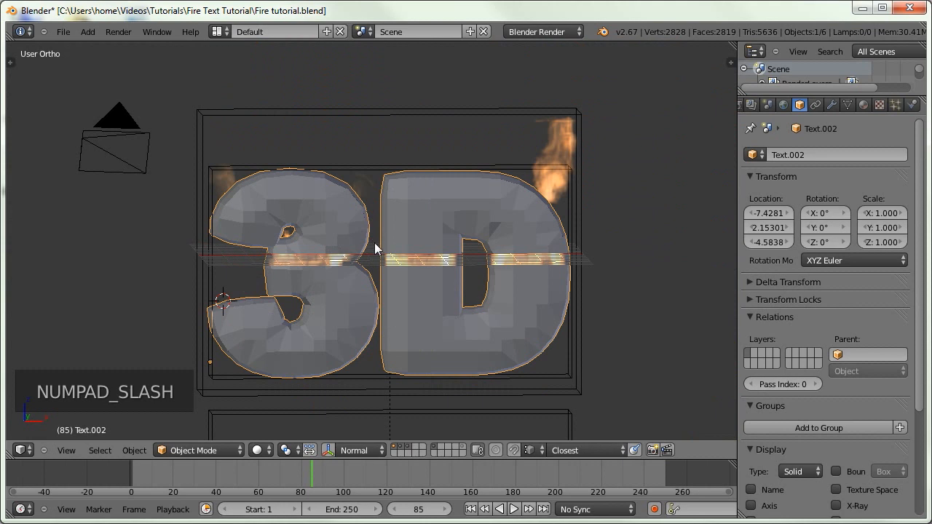
pyautogui.click(799, 471)
pyautogui.click(771, 436)
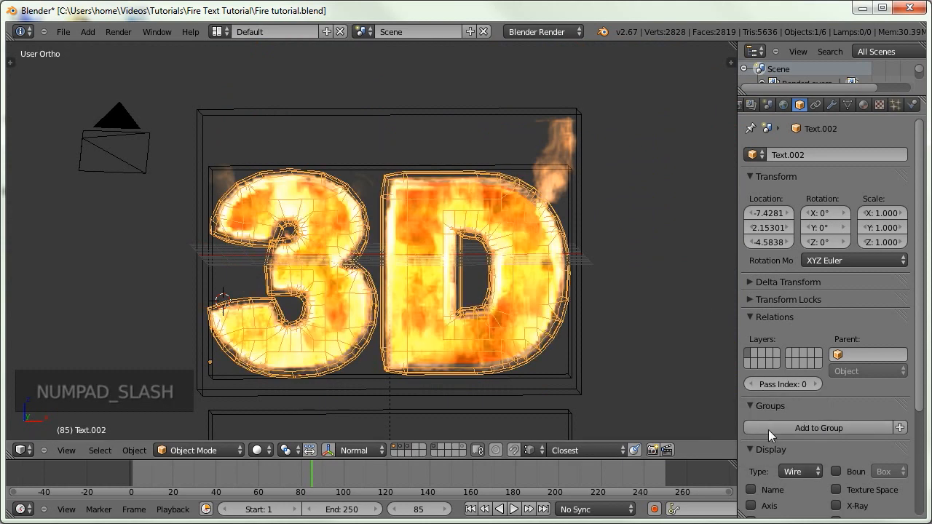
# Scrub the timeline to frame 114 and examine the fire dying out across the text.
pyautogui.moveTo(437, 291); pyautogui.dragTo(398, 297, button='middle')
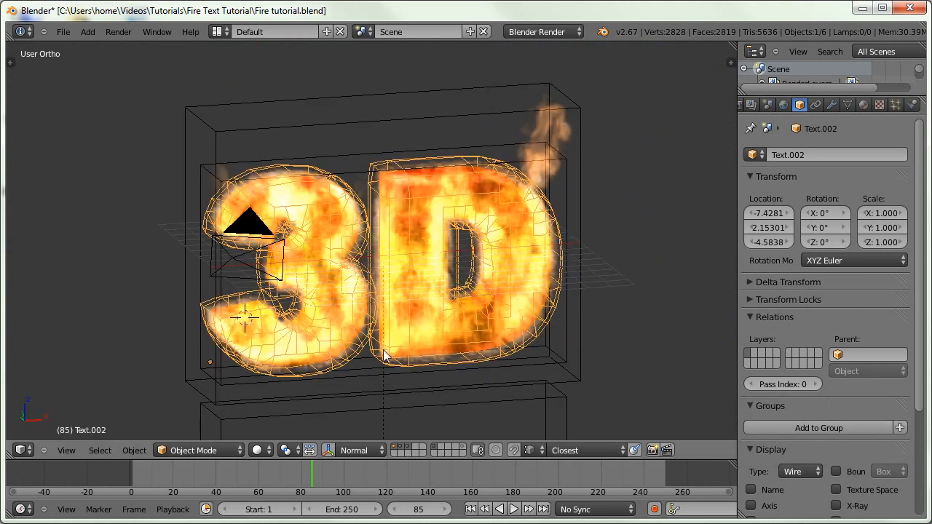
pyautogui.moveTo(313, 463); pyautogui.dragTo(373, 485)
pyautogui.moveTo(377, 370); pyautogui.dragTo(337, 290, button='middle')
pyautogui.scroll(-2, 348, 229)
pyautogui.moveTo(349, 225); pyautogui.dragTo(335, 195, button='middle')
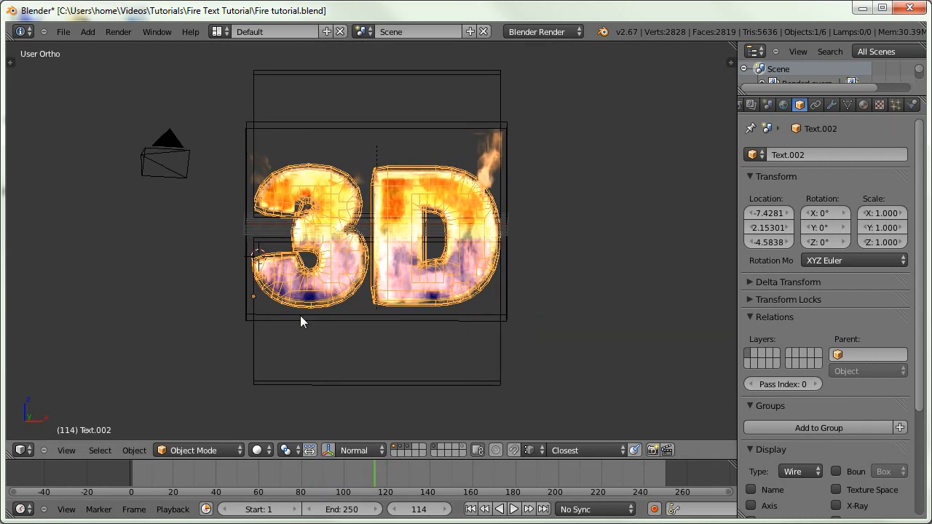
# Select the lower brush box and render frame 113 to examine the fire on the text.
pyautogui.rightClick(251, 358)
pyautogui.moveTo(394, 236)
pyautogui.mouseDown(button='middle')
pyautogui.moveTo(378, 240)
pyautogui.moveTo(390, 232)
pyautogui.mouseUp(button='middle')
pyautogui.scroll(2, 391, 233)
pyautogui.scroll(2, 373, 287)
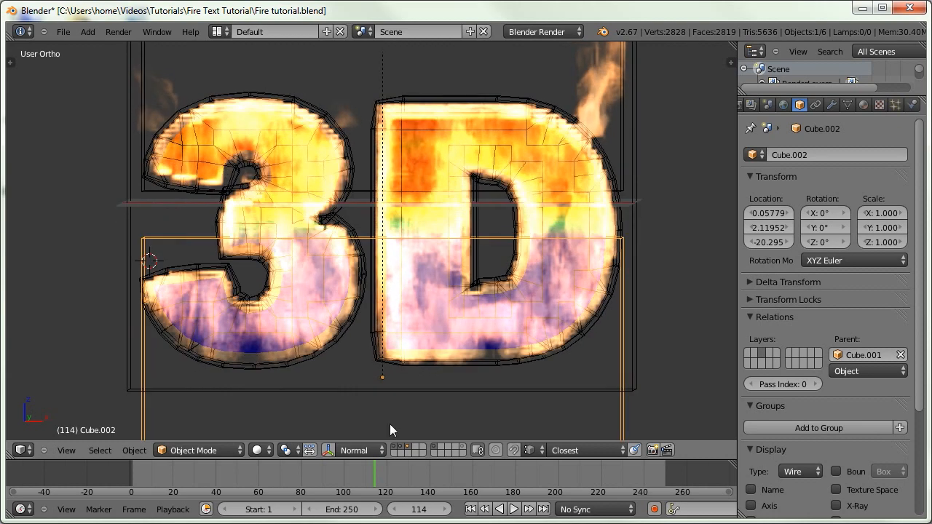
pyautogui.click(373, 468)
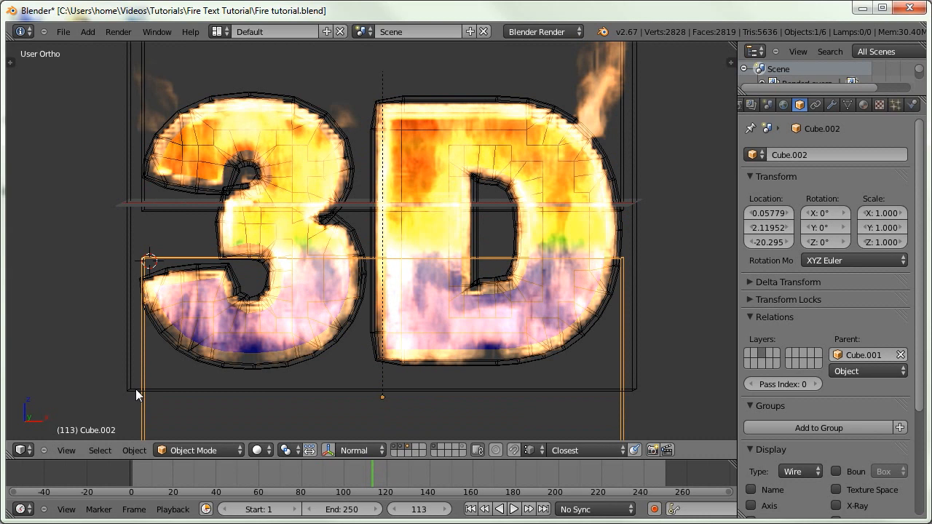
pyautogui.press('F12')
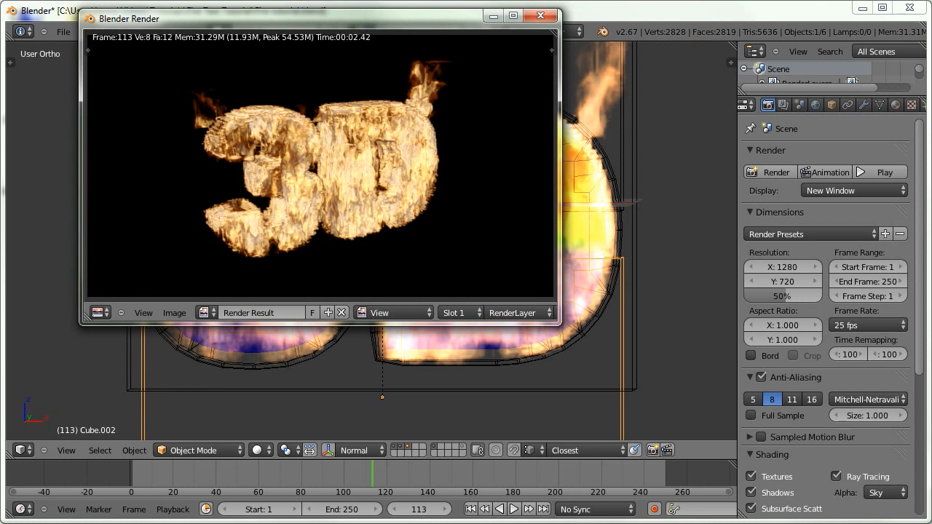
pyautogui.click(537, 21)
pyautogui.scroll(-2, 398, 283)
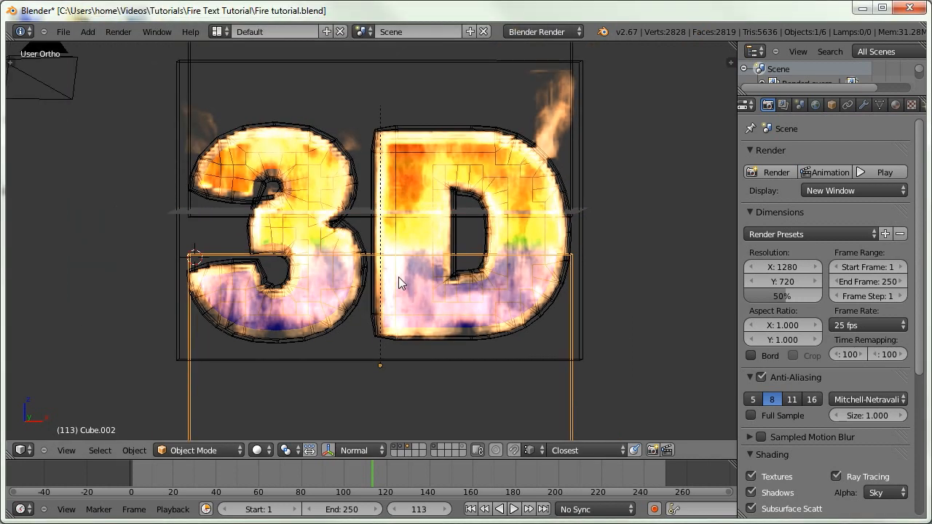
pyautogui.scroll(-2, 398, 278)
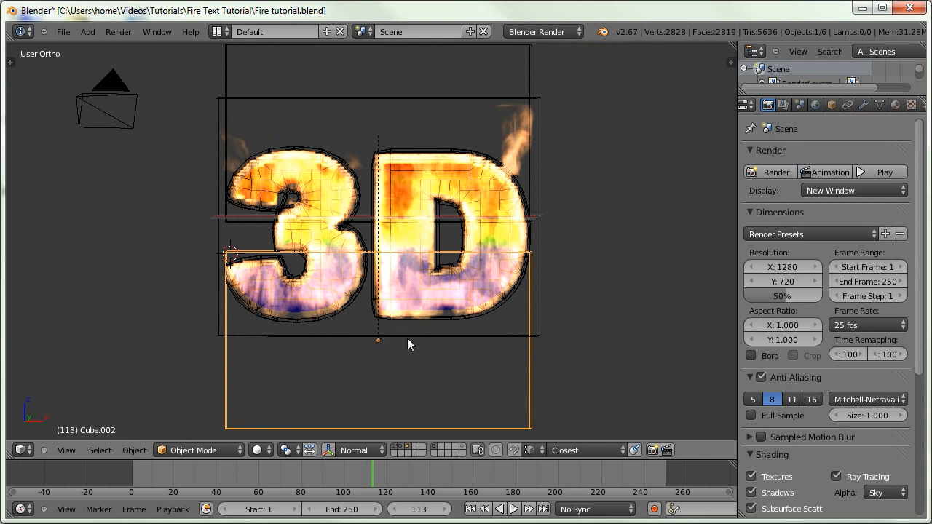
# Return to frame 1 and duplicate the lowest brush box in place.
pyautogui.hotkey('shift', 'Left')
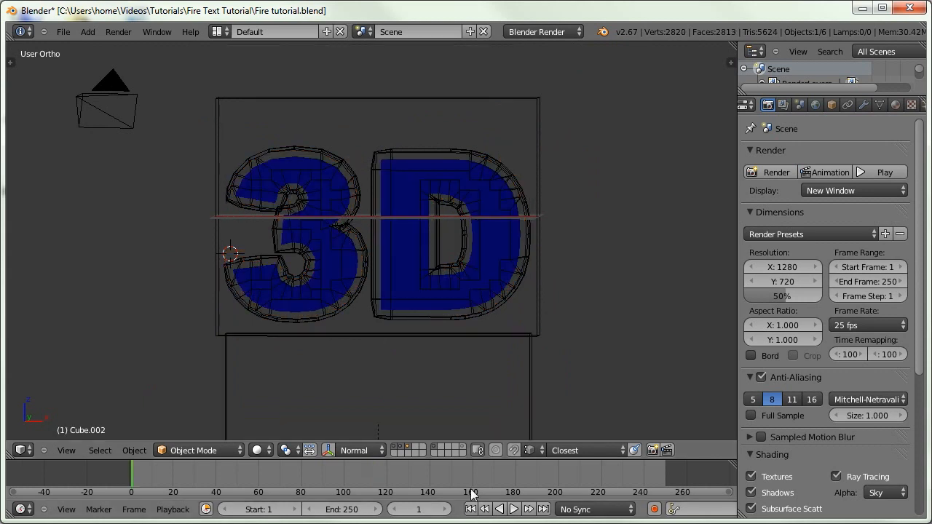
pyautogui.scroll(2, 138, 288)
pyautogui.rightClick(137, 290)
pyautogui.scroll(-3, 148, 291)
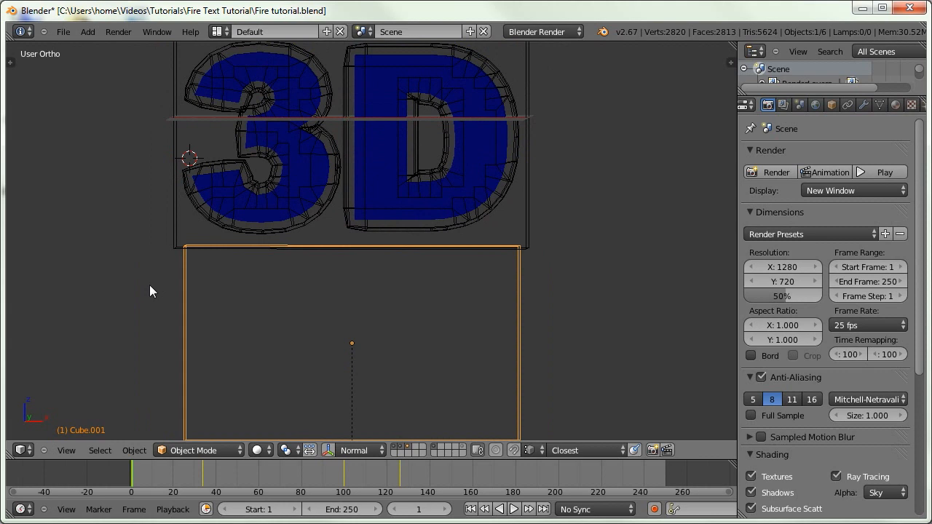
pyautogui.rightClick(222, 299)
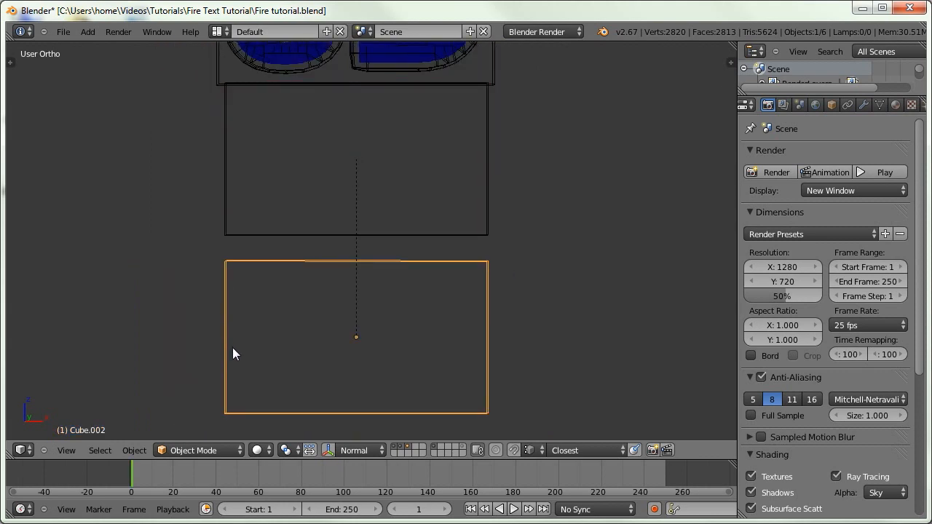
pyautogui.hotkey('shift', 'd')
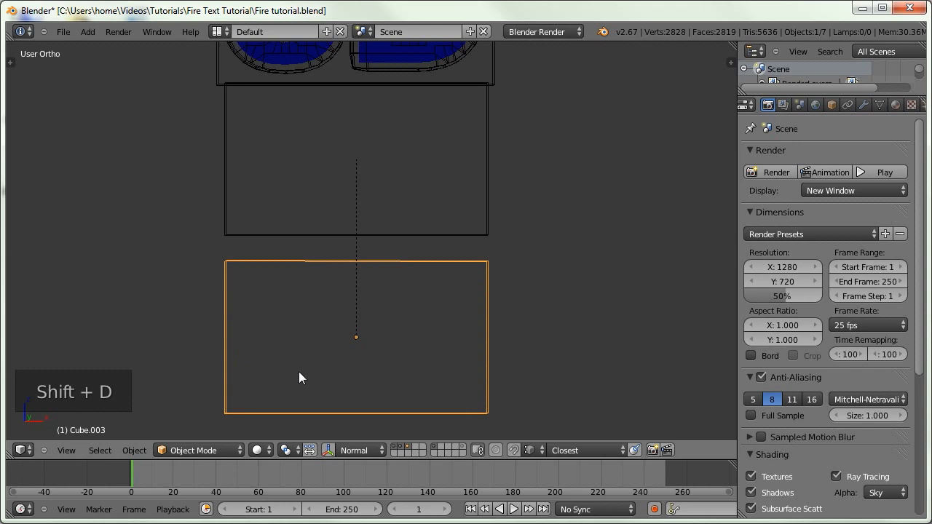
# Delete all faces of the duplicated box except its top face.
pyautogui.press('Tab')
pyautogui.moveTo(310, 281); pyautogui.dragTo(333, 303, button='middle')
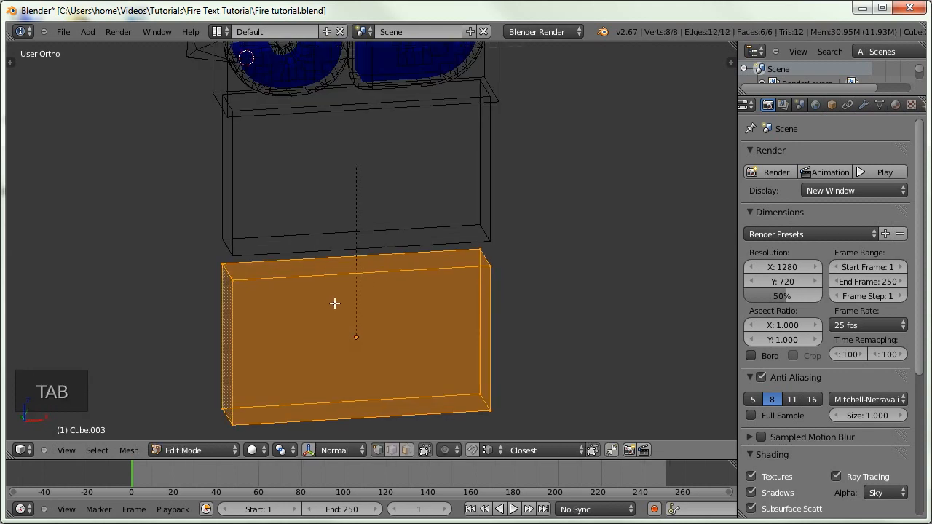
pyautogui.hotkey('ctrl', 'Tab')
pyautogui.click(315, 330)
pyautogui.rightClick(342, 266)
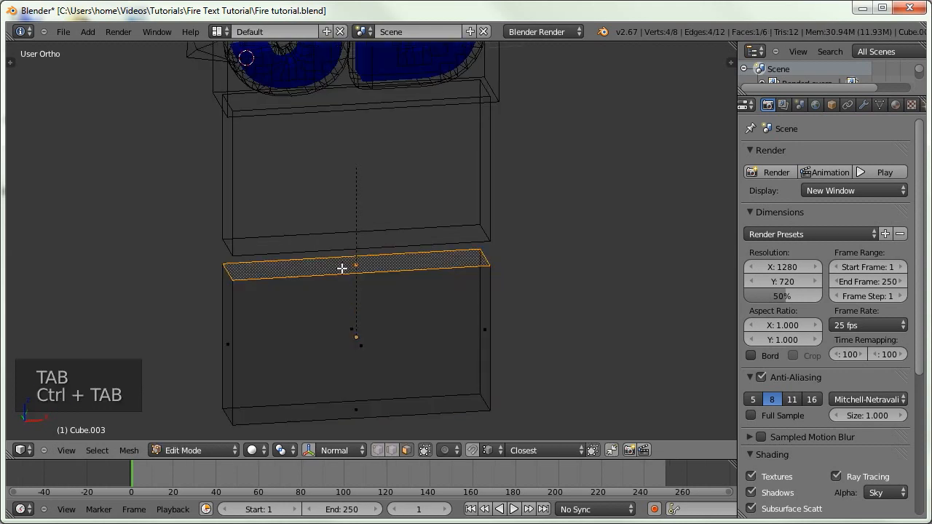
pyautogui.hotkey('ctrl', 'i')
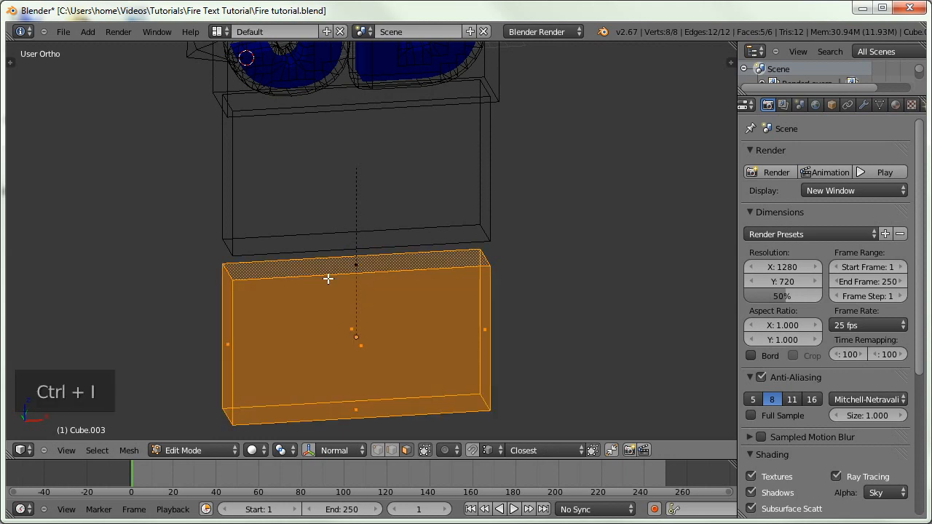
pyautogui.press('Delete')
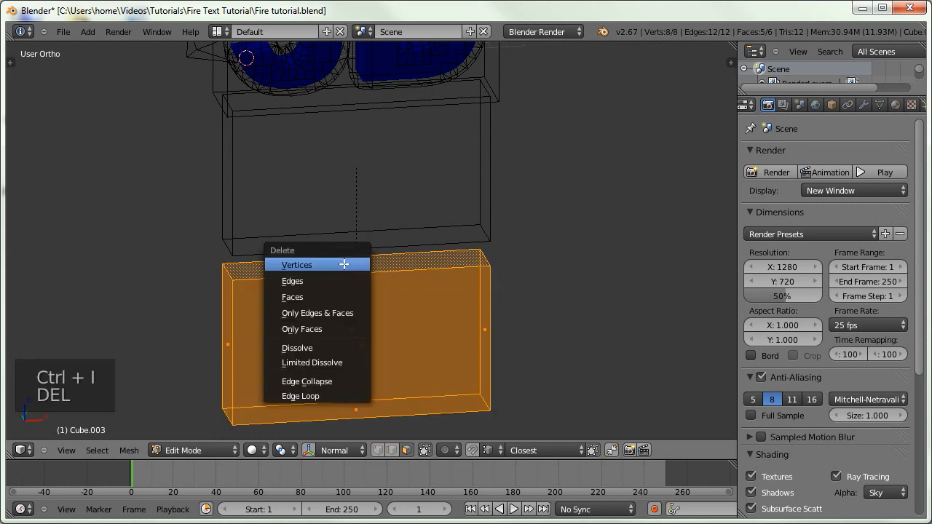
pyautogui.click(337, 295)
pyautogui.moveTo(372, 289); pyautogui.dragTo(360, 266, button='middle')
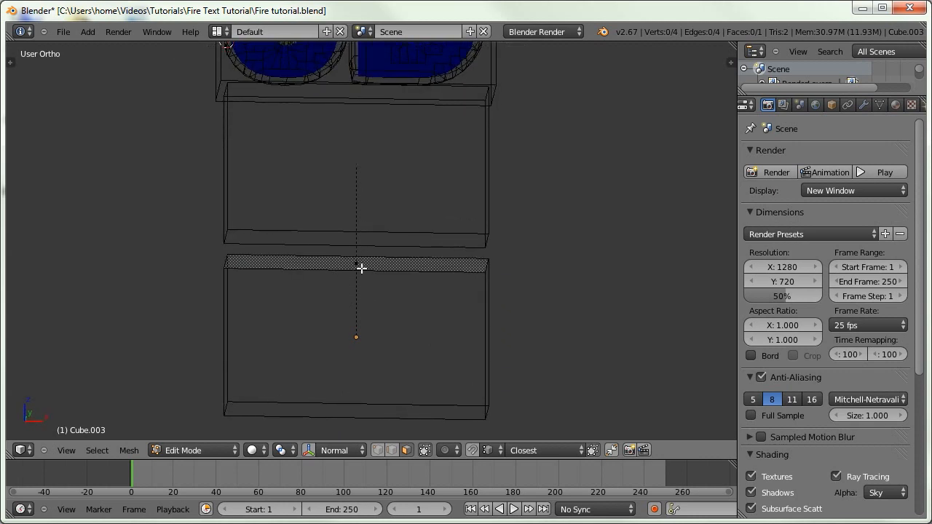
# Replace the remaining plane's Dynamic Paint physics with Smoke set to Flow, with the flow type Outflow.
pyautogui.scroll(-3, 837, 105)
pyautogui.click(911, 105)
pyautogui.scroll(8, 834, 374)
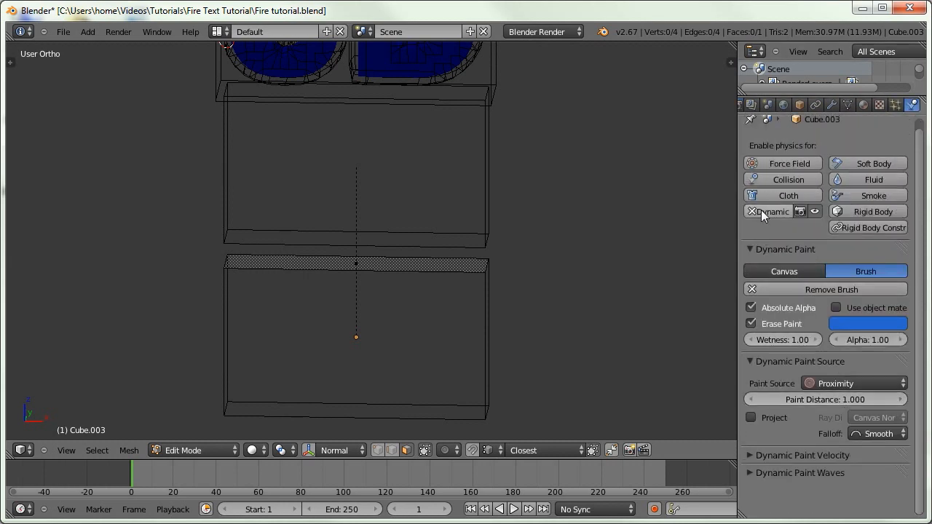
pyautogui.click(760, 211)
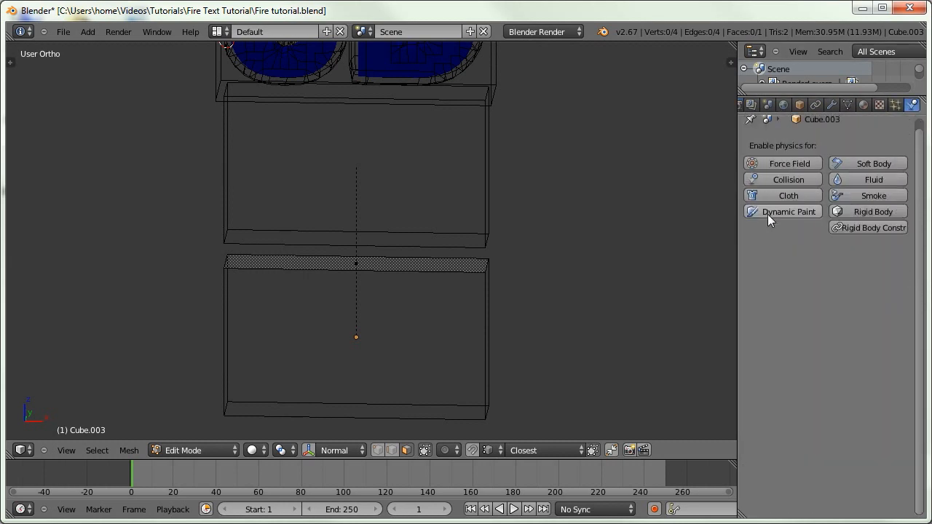
pyautogui.click(855, 194)
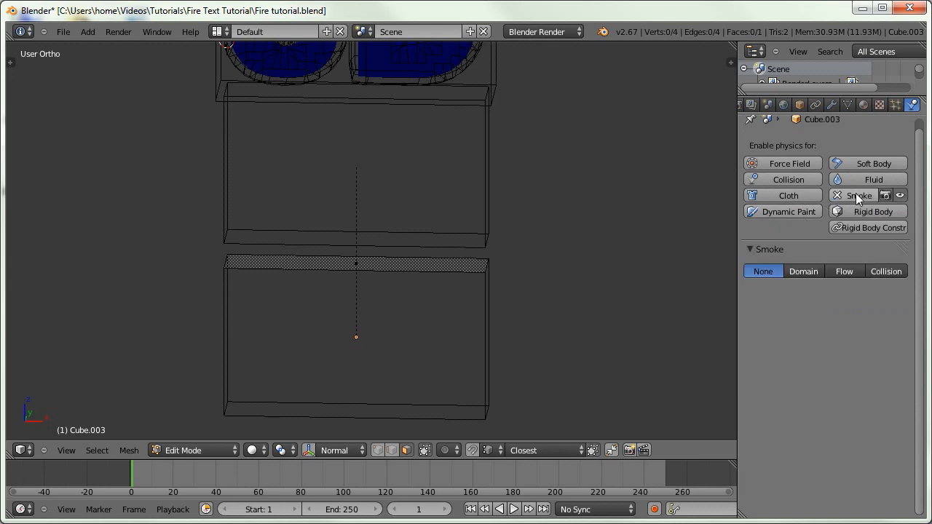
pyautogui.click(843, 270)
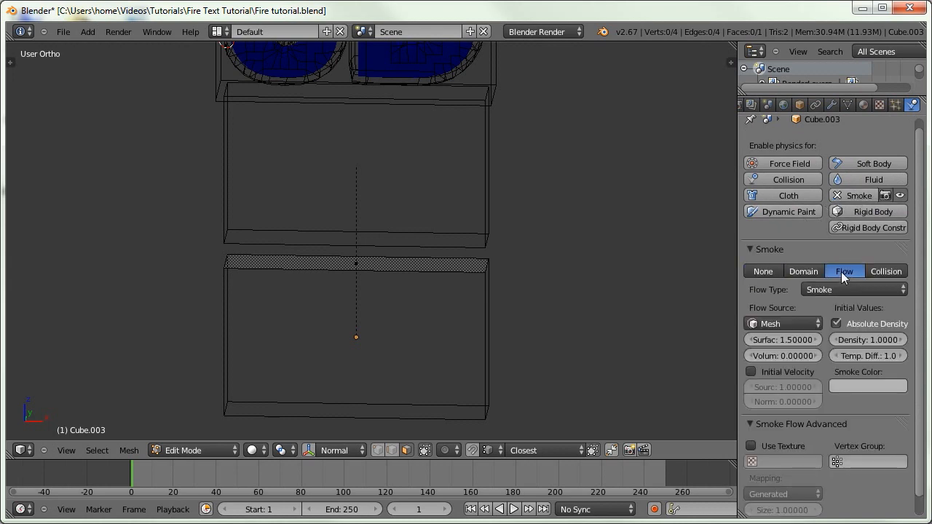
pyautogui.click(819, 286)
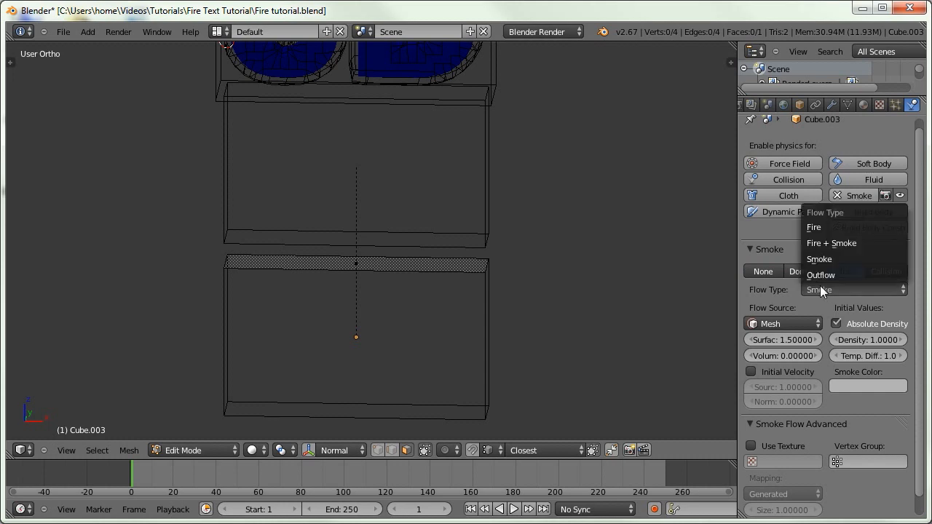
pyautogui.click(819, 274)
pyautogui.moveTo(552, 236); pyautogui.dragTo(535, 238, button='middle')
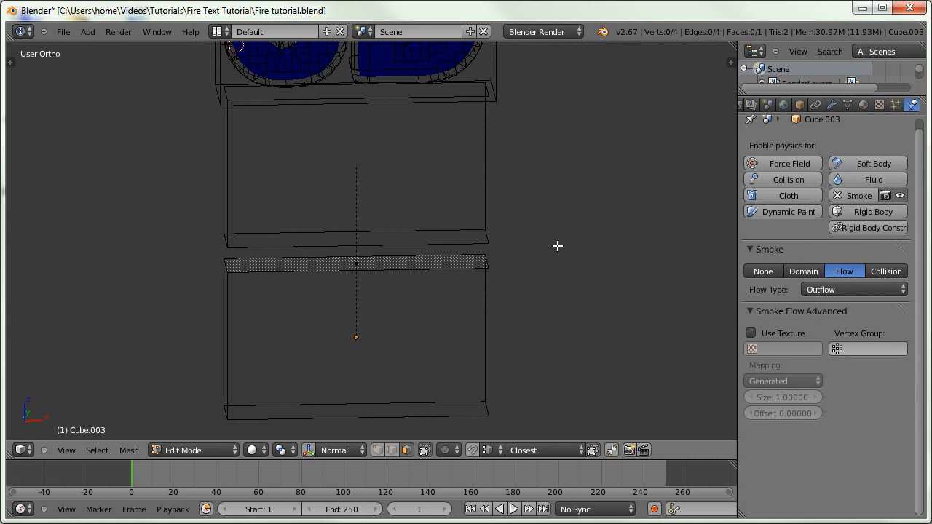
pyautogui.moveTo(539, 241); pyautogui.dragTo(516, 235, button='middle')
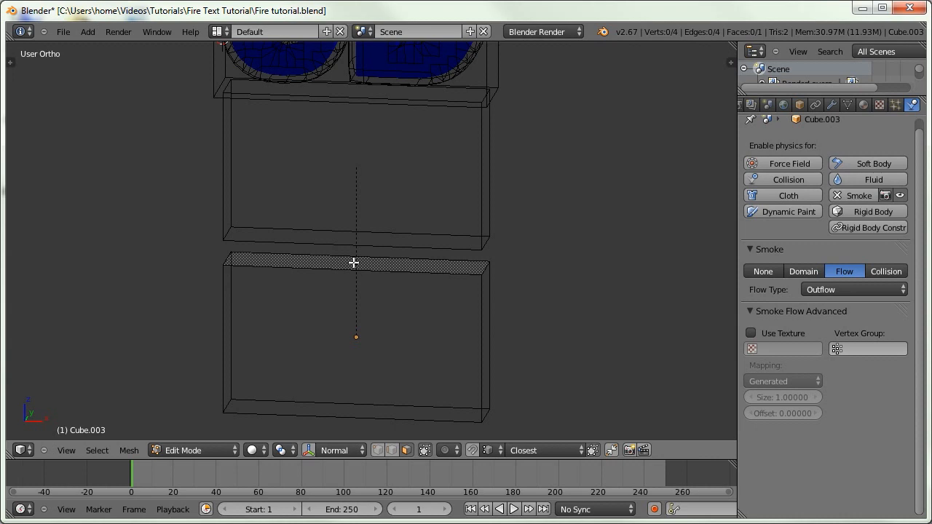
pyautogui.moveTo(354, 262); pyautogui.dragTo(273, 274, button='middle')
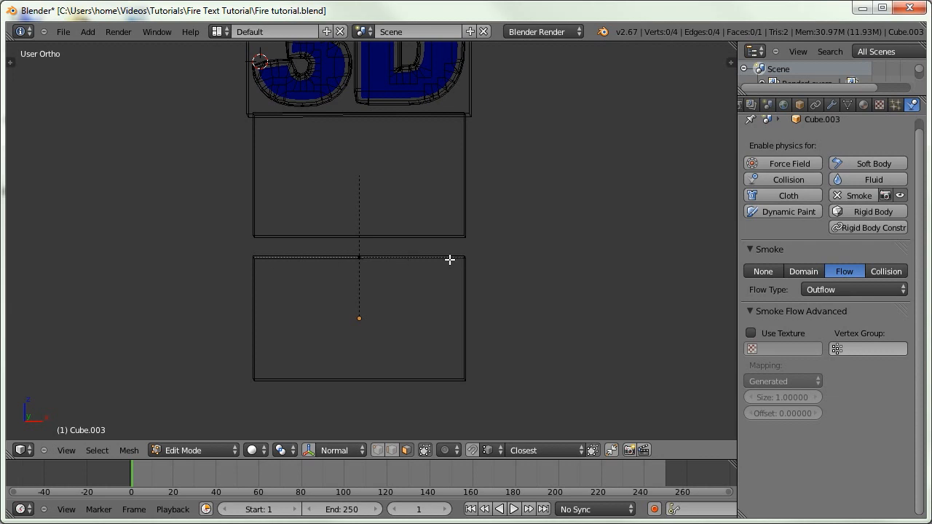
pyautogui.keyDown('shift'); pyautogui.moveTo(335, 97); pyautogui.dragTo(336, 151, button='middle'); pyautogui.keyUp('shift')
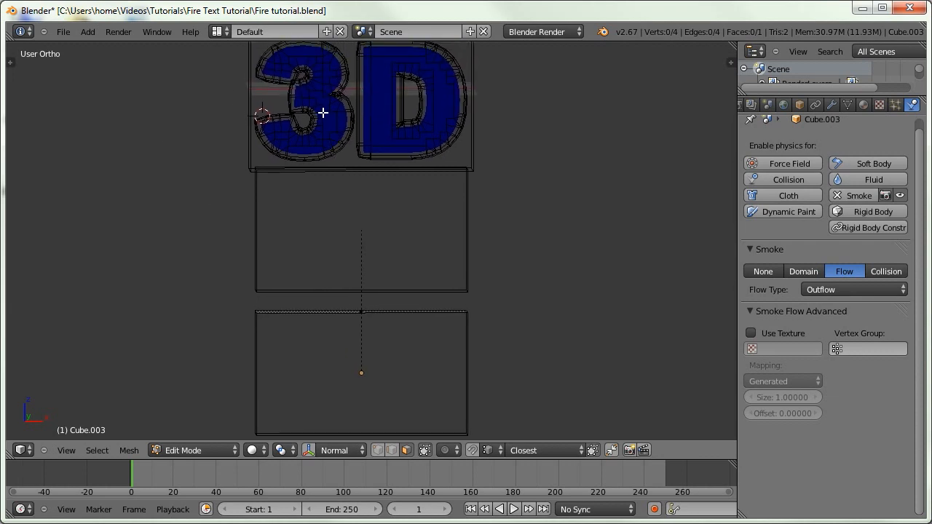
pyautogui.moveTo(407, 306)
pyautogui.mouseDown(button='middle')
pyautogui.moveTo(412, 331)
pyautogui.moveTo(412, 320)
pyautogui.mouseUp(button='middle')
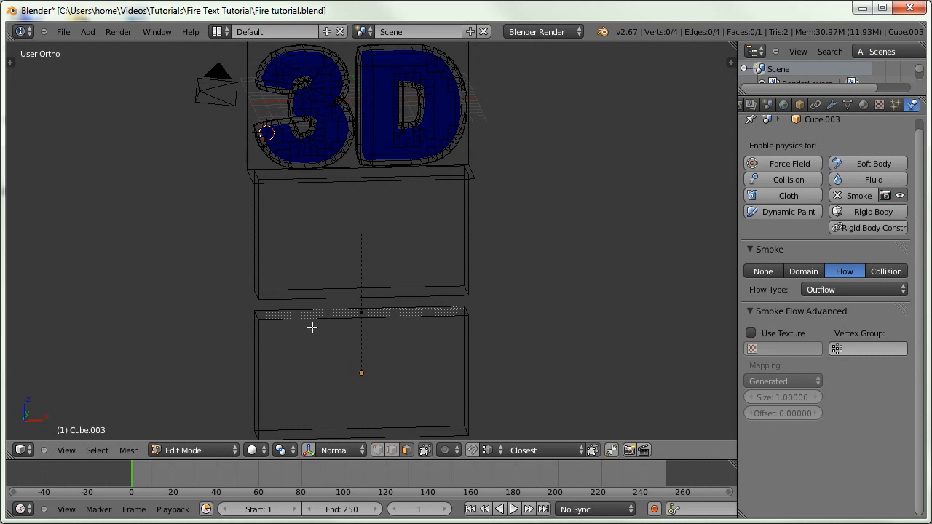
# Return to Object Mode and add a Simple Subdivision Surface modifier to the outflow plane with 3 view subdivisions.
pyautogui.press('Tab')
pyautogui.click(831, 105)
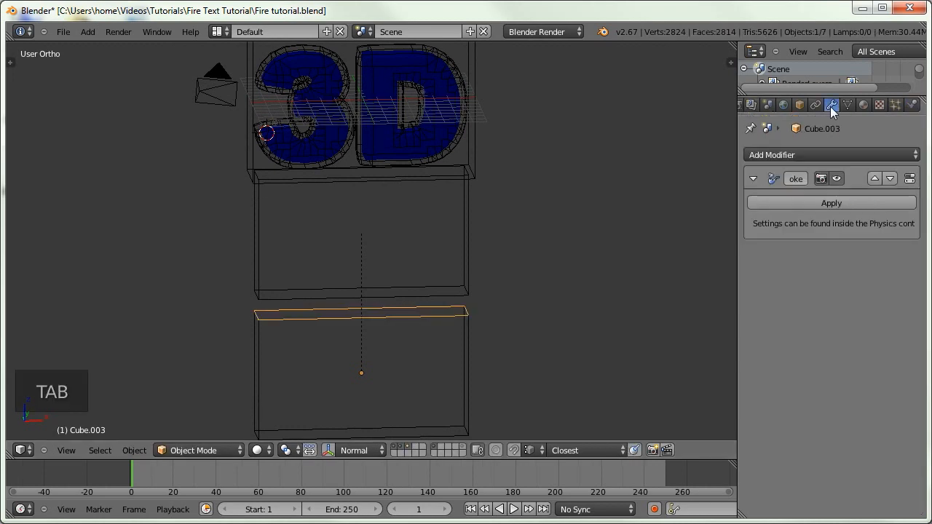
pyautogui.click(764, 155)
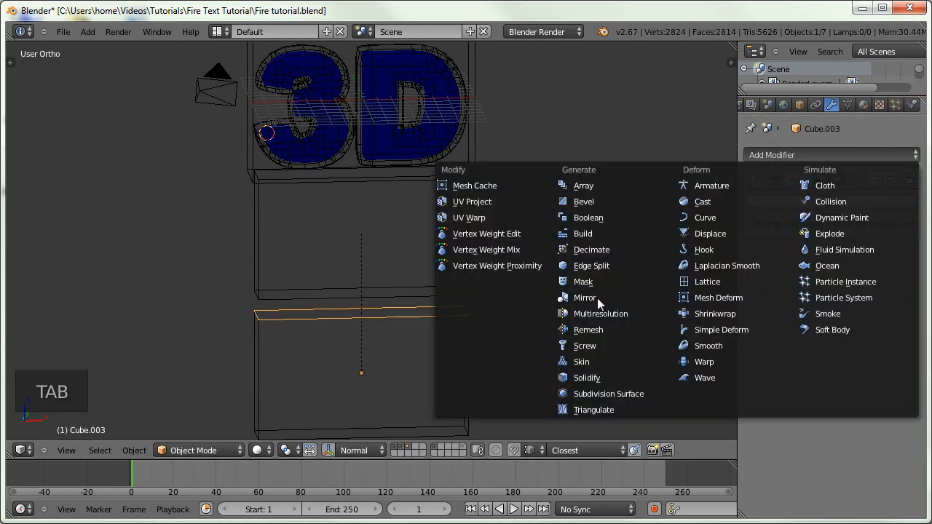
pyautogui.click(599, 393)
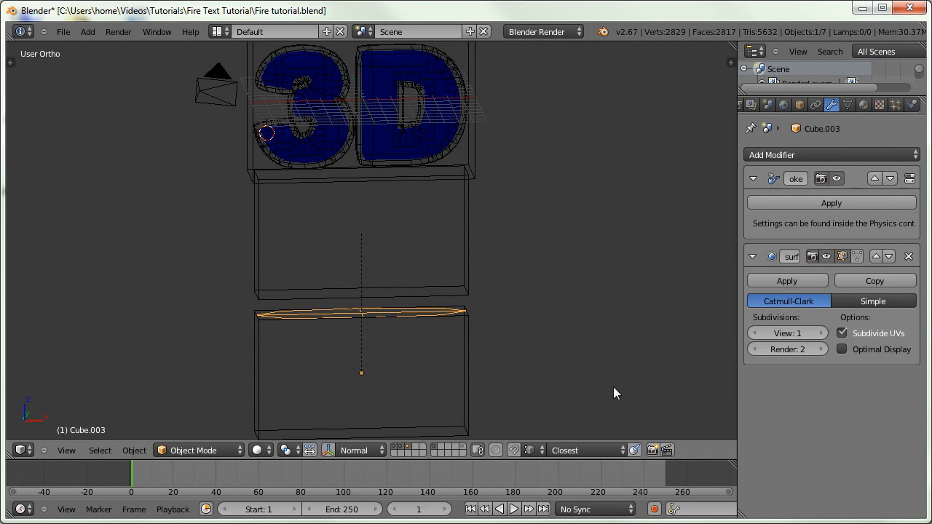
pyautogui.click(866, 301)
pyautogui.moveTo(485, 319); pyautogui.dragTo(428, 330, button='middle')
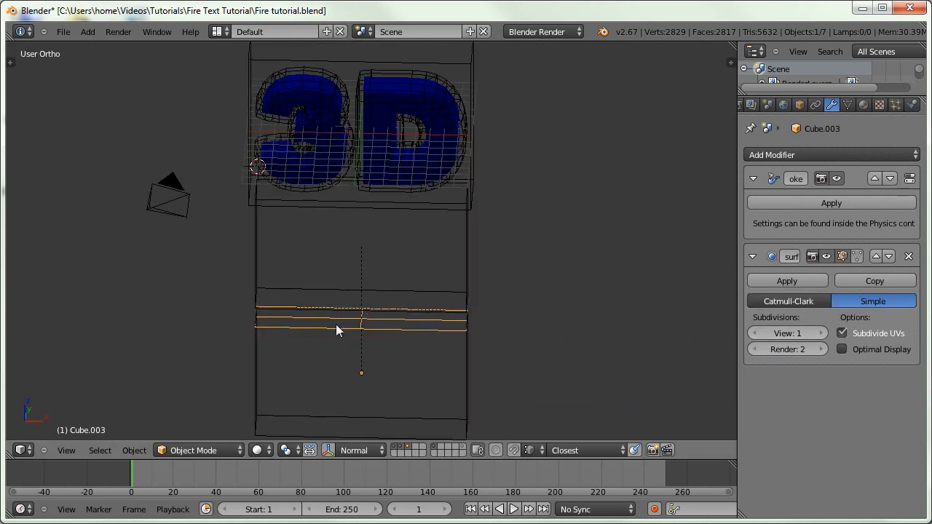
pyautogui.click(820, 333)
pyautogui.click(820, 333)
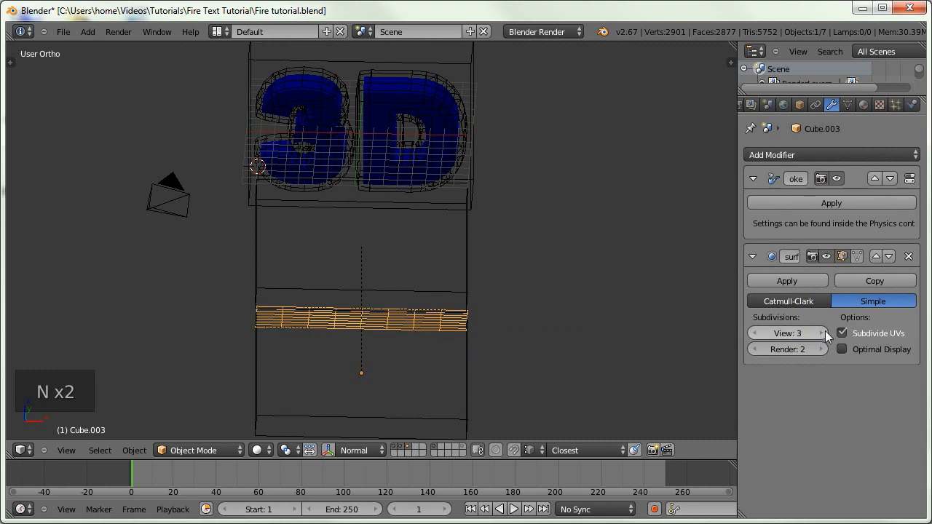
# Add a Wave modifier to the outflow plane and set its time offset to -25.9.
pyautogui.click(765, 157)
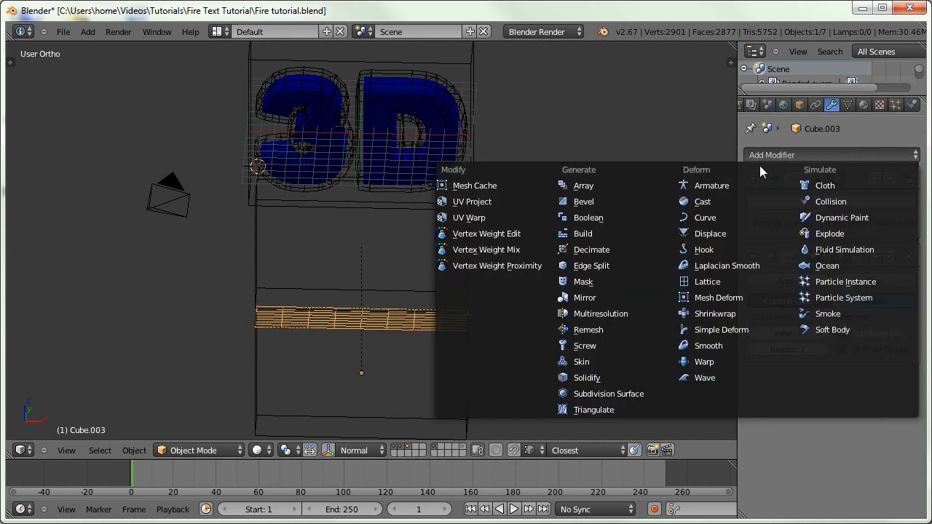
pyautogui.click(712, 378)
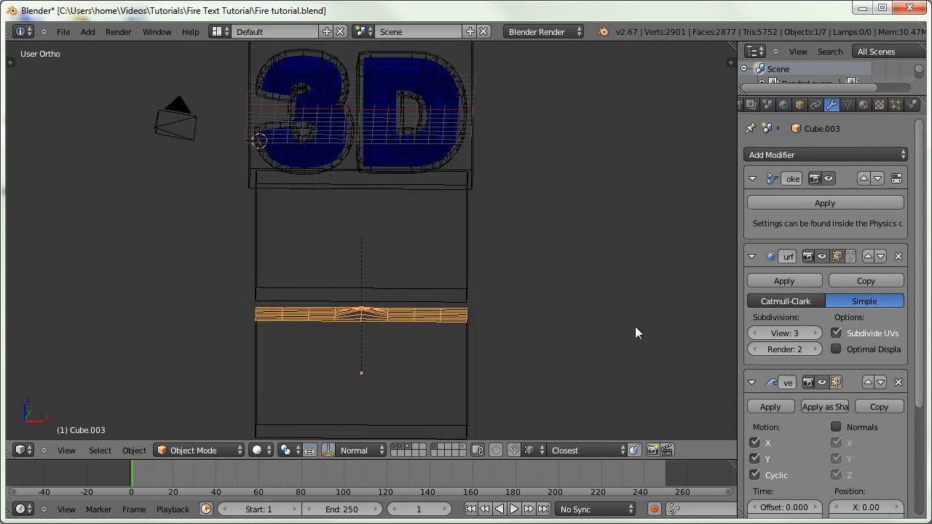
pyautogui.scroll(-5, 784, 348)
pyautogui.moveTo(778, 356); pyautogui.dragTo(585, 379)
pyautogui.moveTo(585, 380); pyautogui.dragTo(471, 301, button='middle')
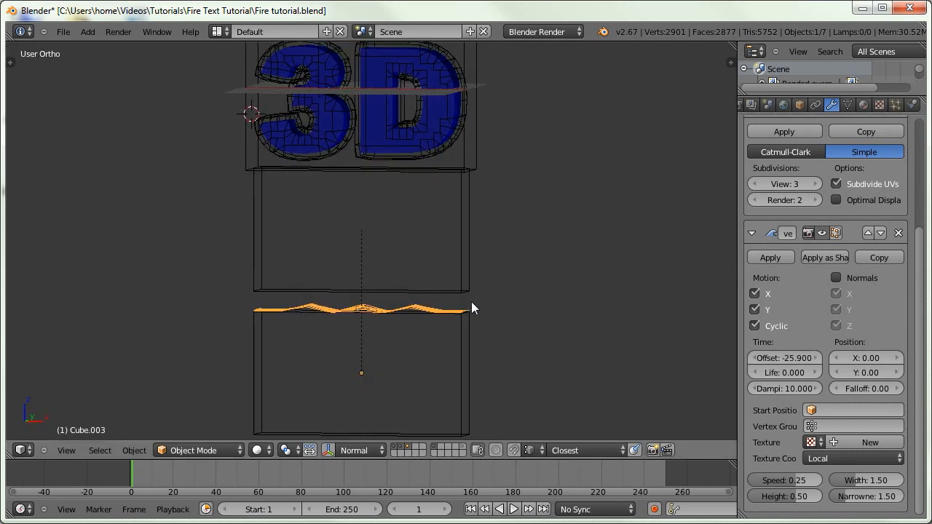
pyautogui.moveTo(389, 312); pyautogui.dragTo(361, 311, button='middle')
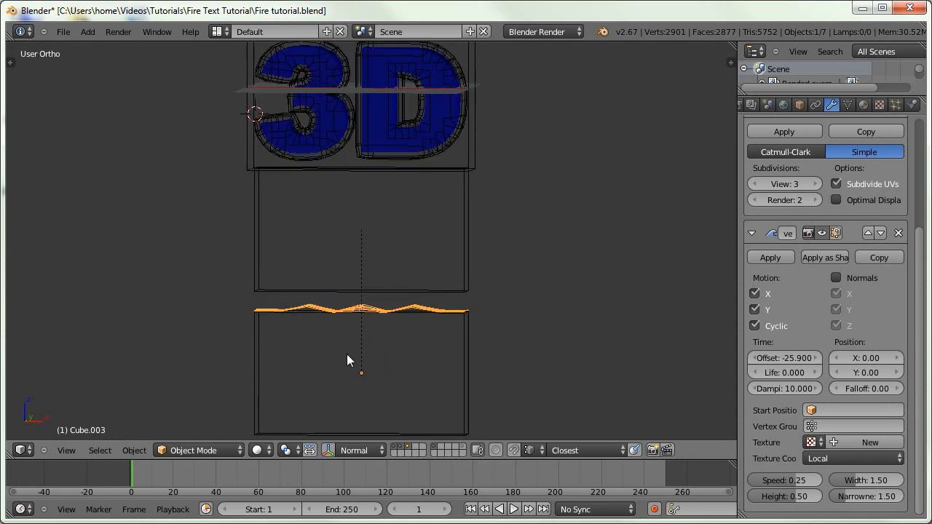
pyautogui.moveTo(346, 354); pyautogui.dragTo(358, 349, button='middle')
# Set the Wave modifier's height to 1.44 and reset its time offset to 0.
pyautogui.moveTo(786, 503); pyautogui.dragTo(799, 503)
pyautogui.moveTo(469, 313); pyautogui.dragTo(369, 253, button='middle')
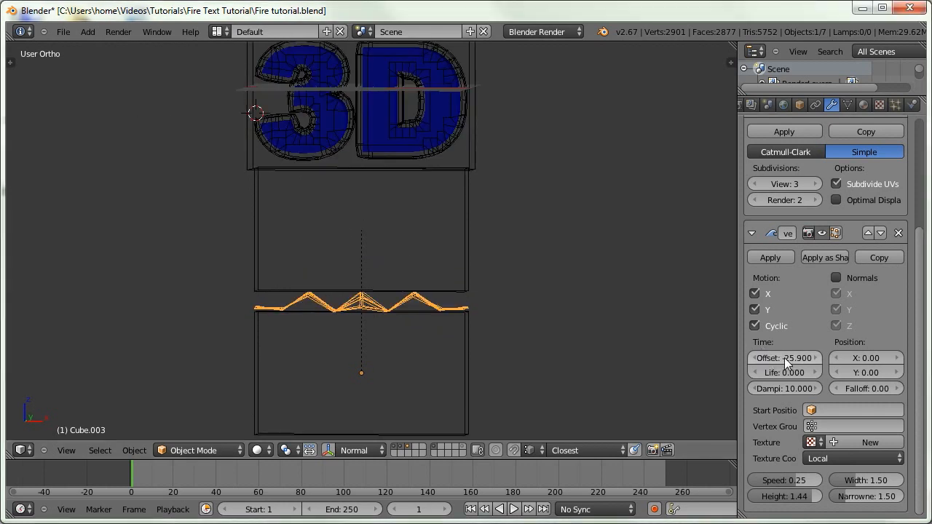
pyautogui.press('BackSpace')
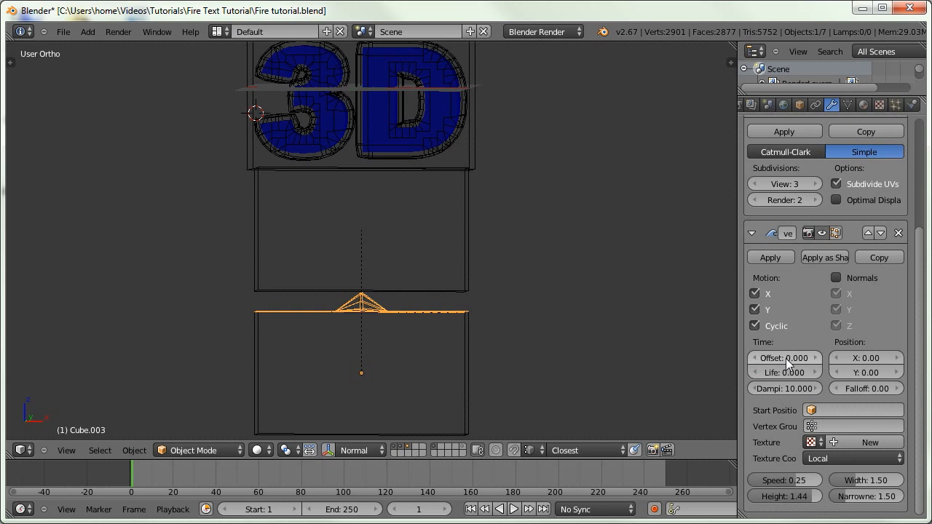
# Keyframe the Wave modifier's time offset at 0 on frame 1 and at 50 on frame 250.
pyautogui.press('i')
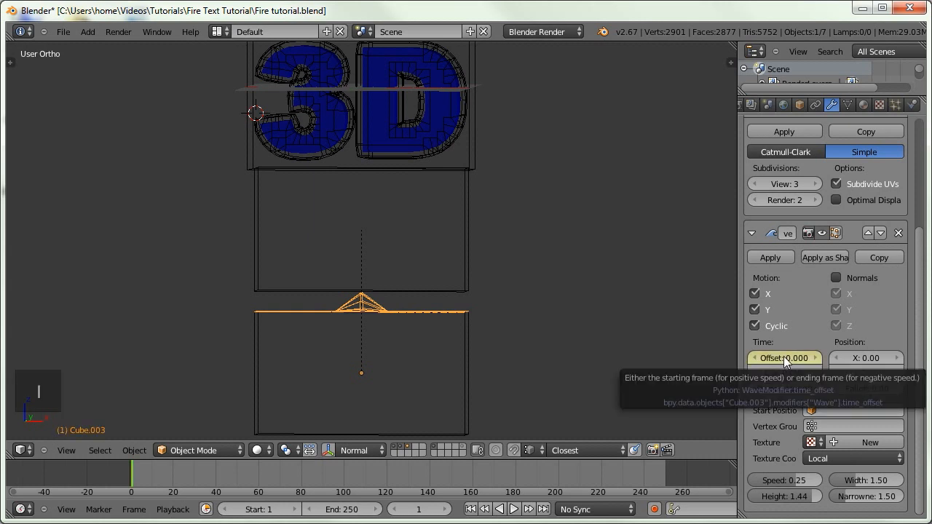
pyautogui.click(544, 509)
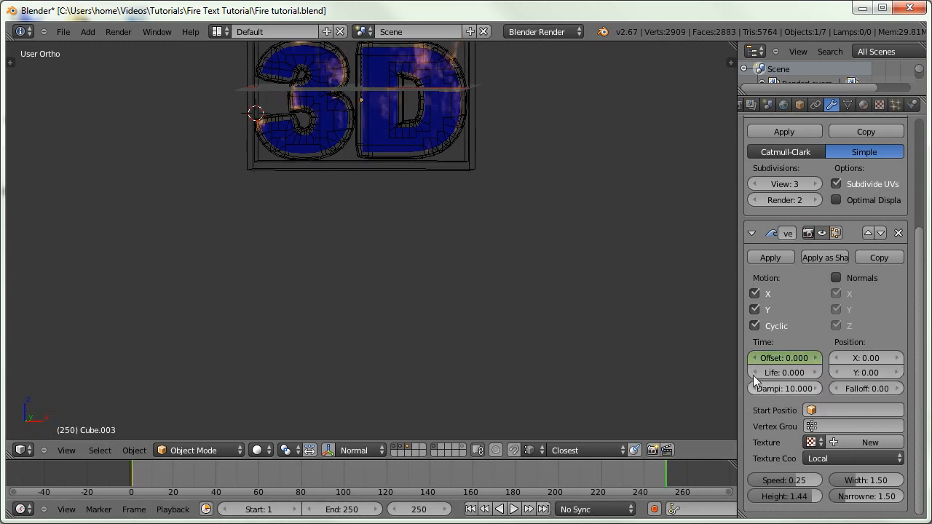
pyautogui.press('Escape')
pyautogui.press('i')
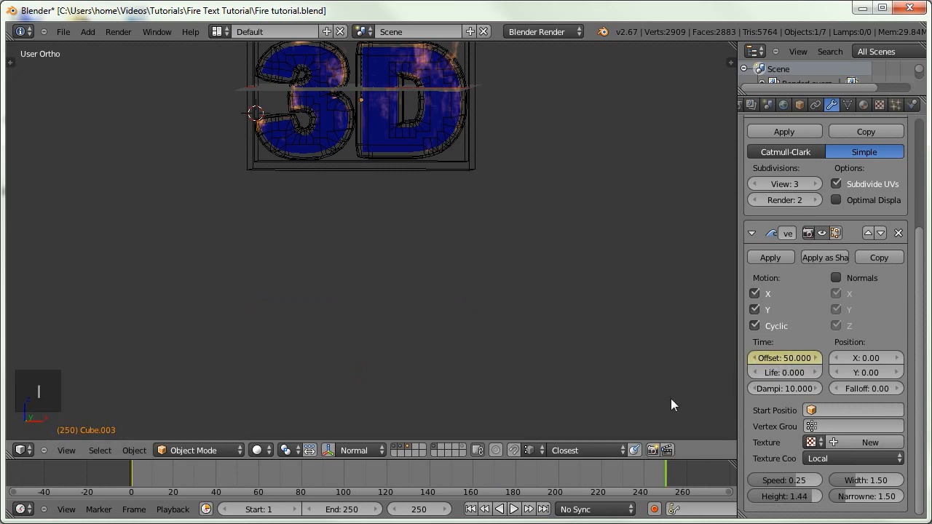
# Set the Wave modifier's height to 1.78, checking the outflow plane's wave shape at frames 112 and 74.
pyautogui.click(344, 474)
pyautogui.moveTo(354, 471)
pyautogui.mouseDown()
pyautogui.moveTo(378, 468)
pyautogui.moveTo(370, 461)
pyautogui.mouseUp()
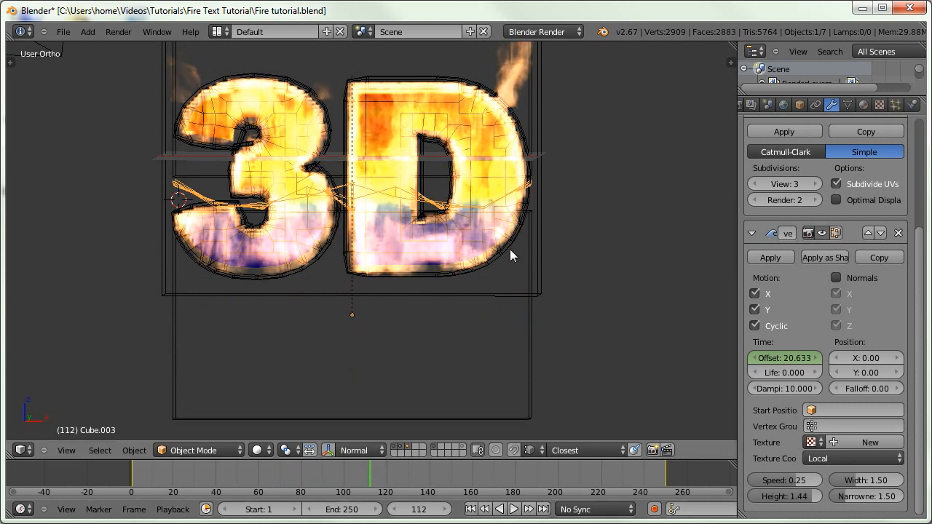
pyautogui.moveTo(454, 205)
pyautogui.mouseDown(button='middle')
pyautogui.moveTo(465, 218)
pyautogui.moveTo(457, 207)
pyautogui.mouseUp(button='middle')
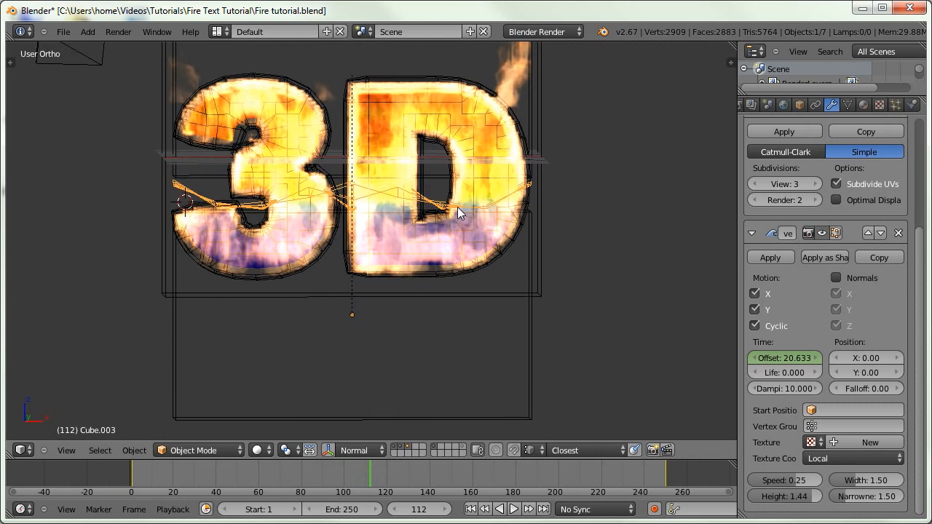
pyautogui.click(752, 231)
pyautogui.click(751, 232)
pyautogui.moveTo(786, 506)
pyautogui.mouseDown()
pyautogui.moveTo(804, 506)
pyautogui.moveTo(786, 506)
pyautogui.mouseUp()
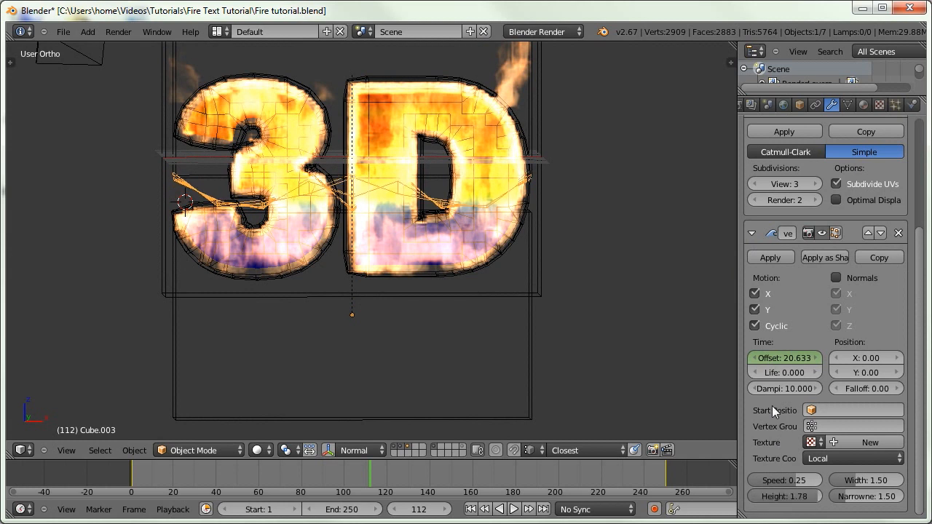
pyautogui.moveTo(304, 476); pyautogui.dragTo(288, 475)
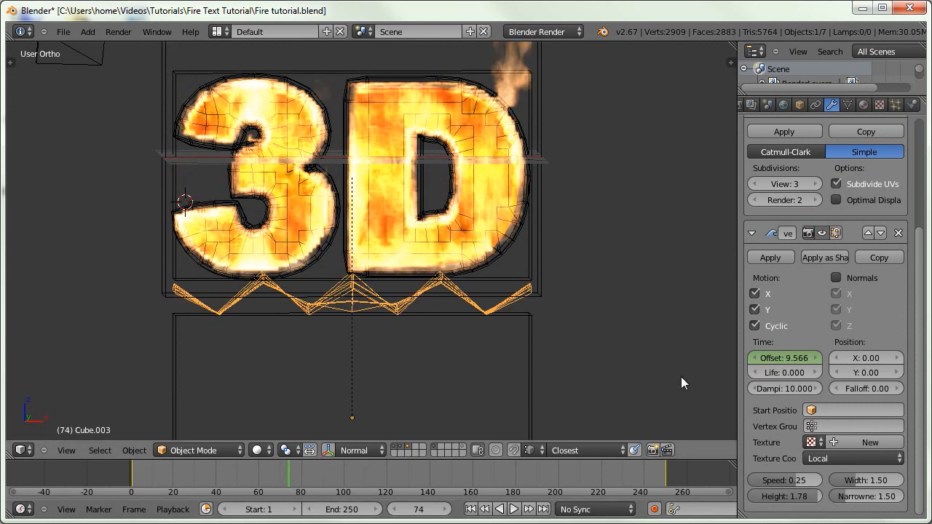
# Collapse the existing modifiers and add a second Subdivision Surface modifier, Catmull-Clark with 2 view subdivisions, after the Wave modifier.
pyautogui.click(755, 233)
pyautogui.scroll(3, 764, 231)
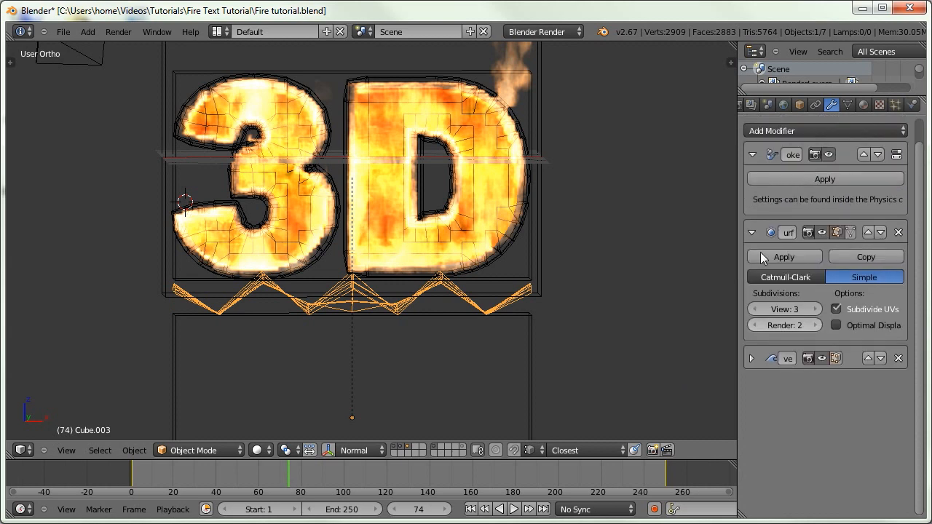
pyautogui.click(753, 232)
pyautogui.click(757, 130)
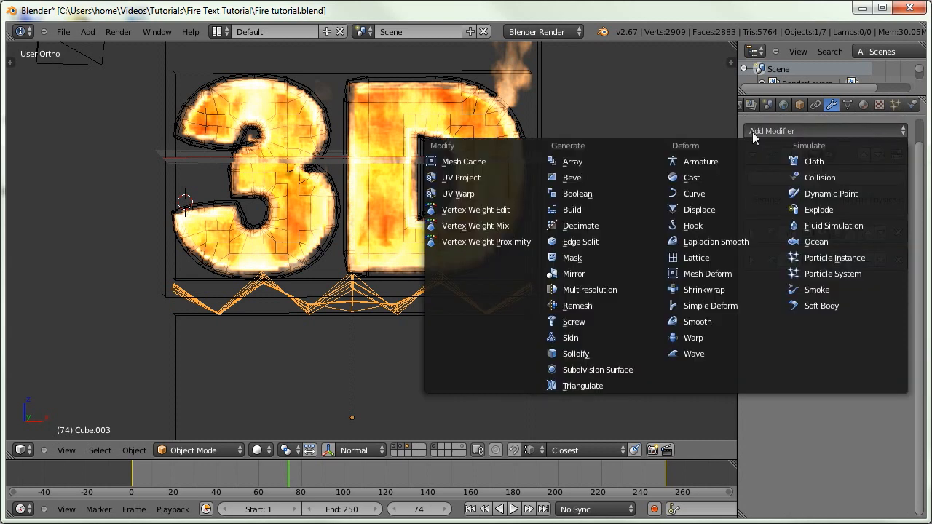
pyautogui.click(585, 369)
pyautogui.click(814, 365)
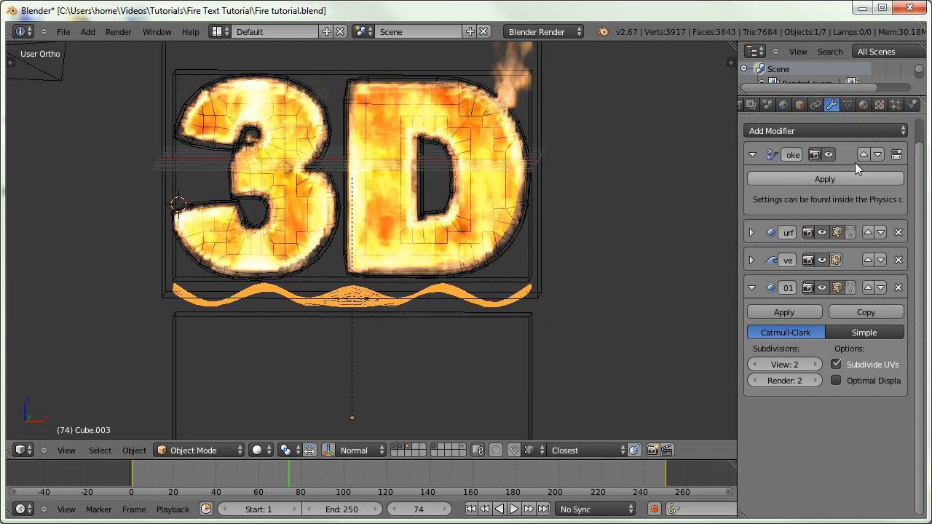
# Move the Smoke modifier to the end of the outflow plane's stack, below the second Subdivision Surface modifier.
pyautogui.click(879, 153)
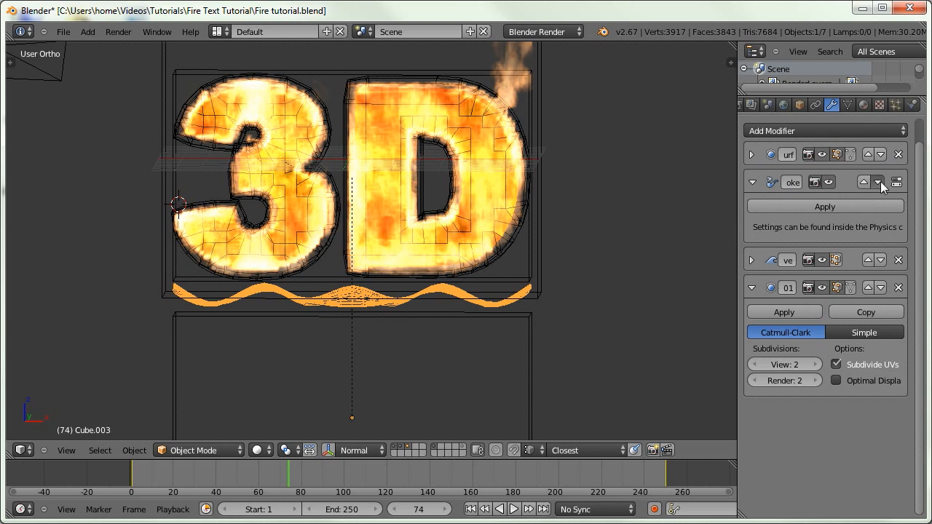
pyautogui.click(878, 182)
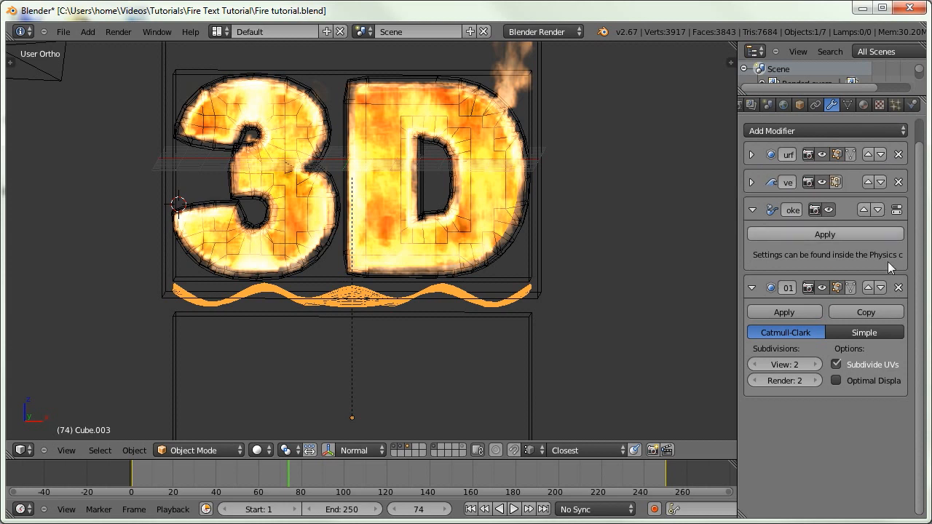
pyautogui.click(878, 210)
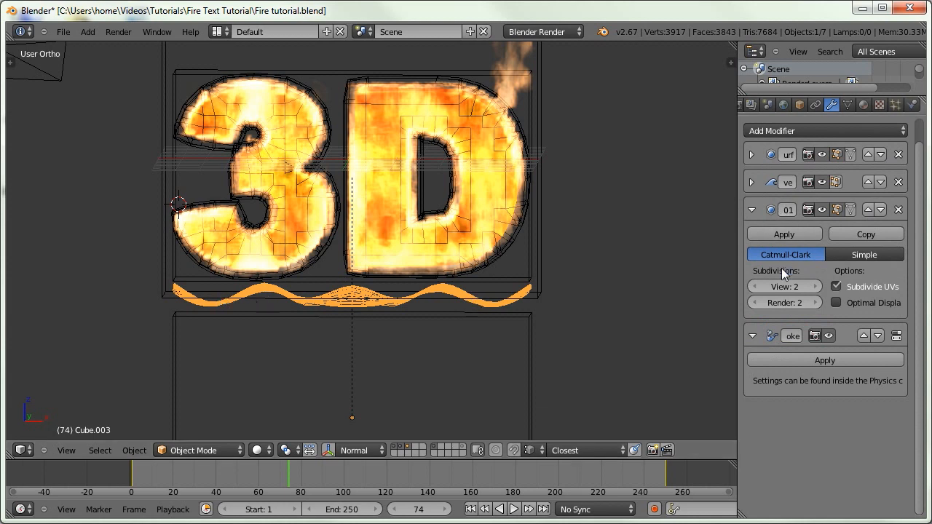
pyautogui.click(752, 210)
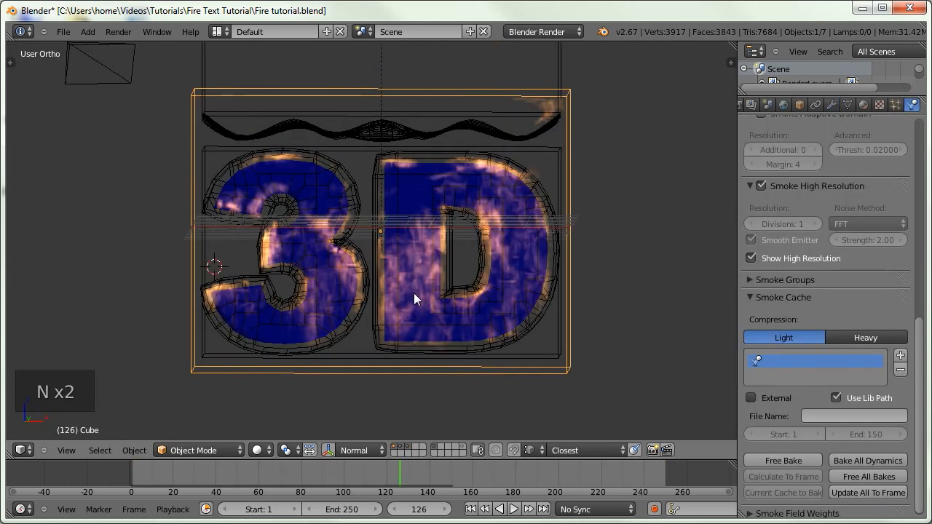
# Examine how the outflow plane clears the fire in the baked simulation and test-render frame 127.
pyautogui.scroll(-2, 416, 297)
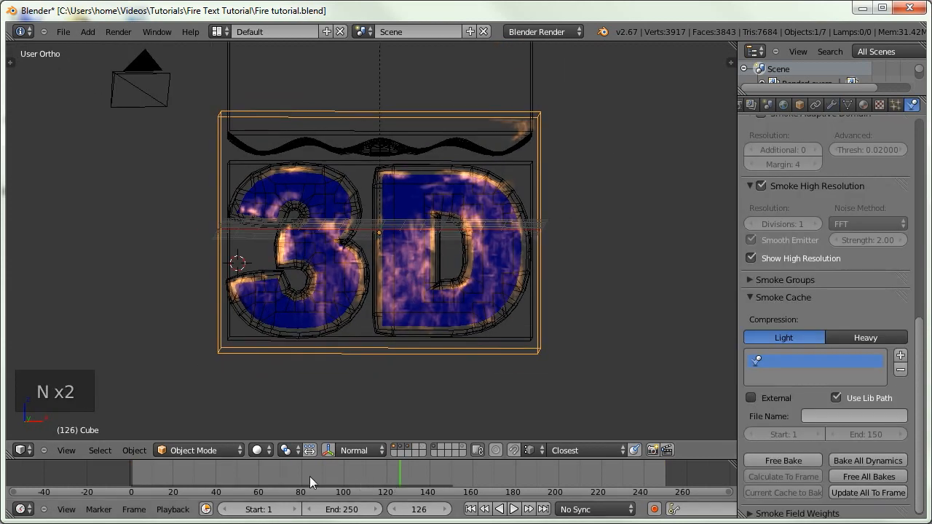
pyautogui.moveTo(201, 468); pyautogui.dragTo(375, 487)
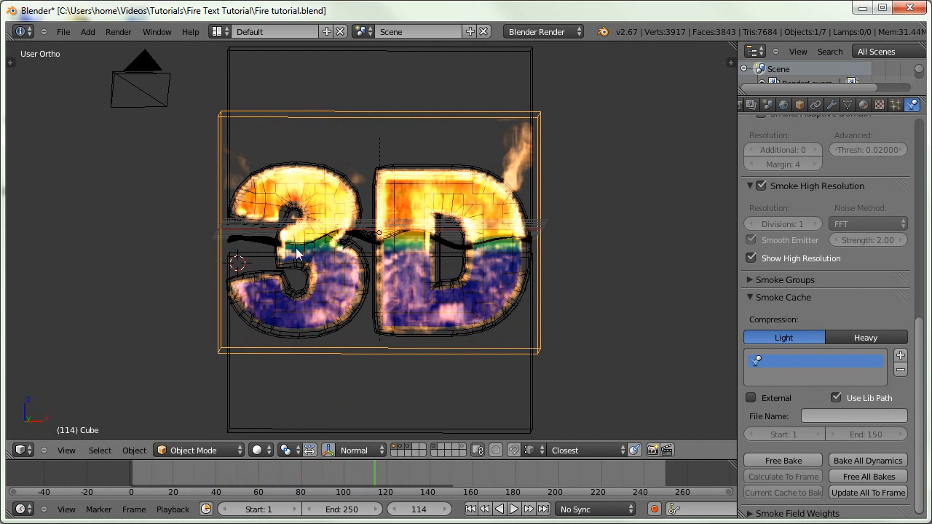
pyautogui.moveTo(385, 264); pyautogui.dragTo(419, 281, button='middle')
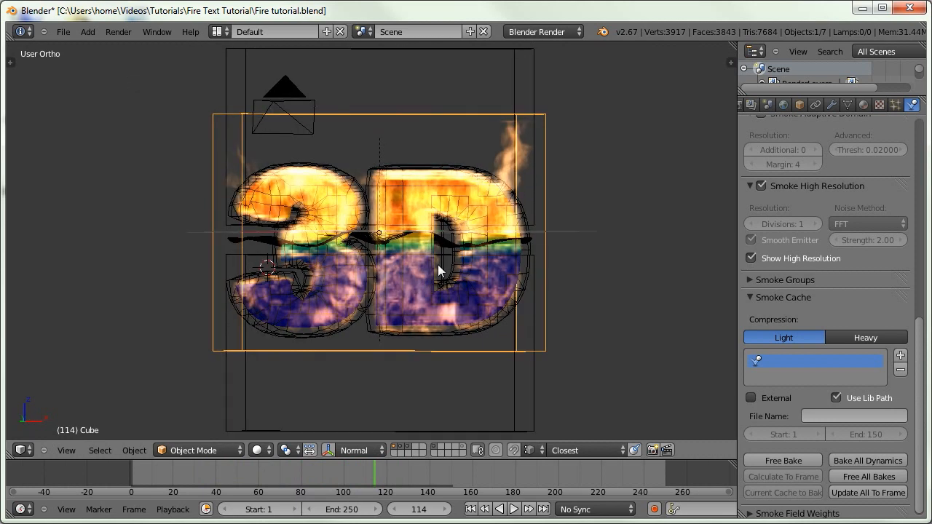
pyautogui.moveTo(280, 261); pyautogui.dragTo(241, 258, button='middle')
pyautogui.moveTo(354, 285); pyautogui.dragTo(334, 299, button='middle')
pyautogui.moveTo(379, 477); pyautogui.dragTo(402, 471)
pyautogui.press('F12')
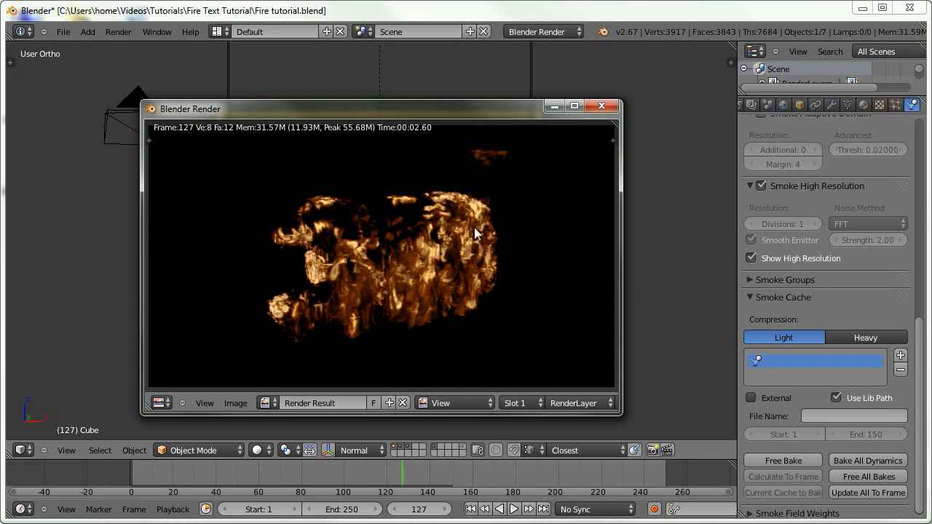
pyautogui.press('Escape')
# Select the wavy outflow plane and render frame 42 of the burning text.
pyautogui.click(369, 473)
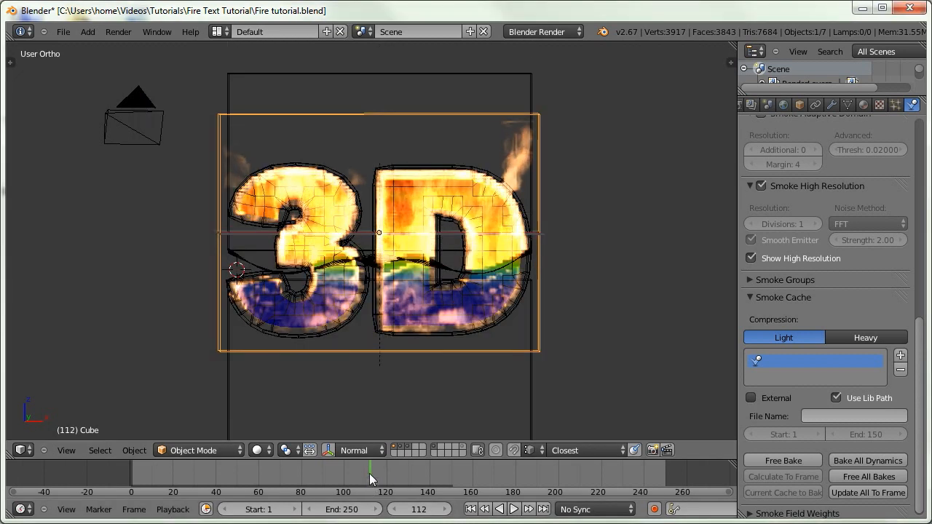
pyautogui.rightClick(247, 267)
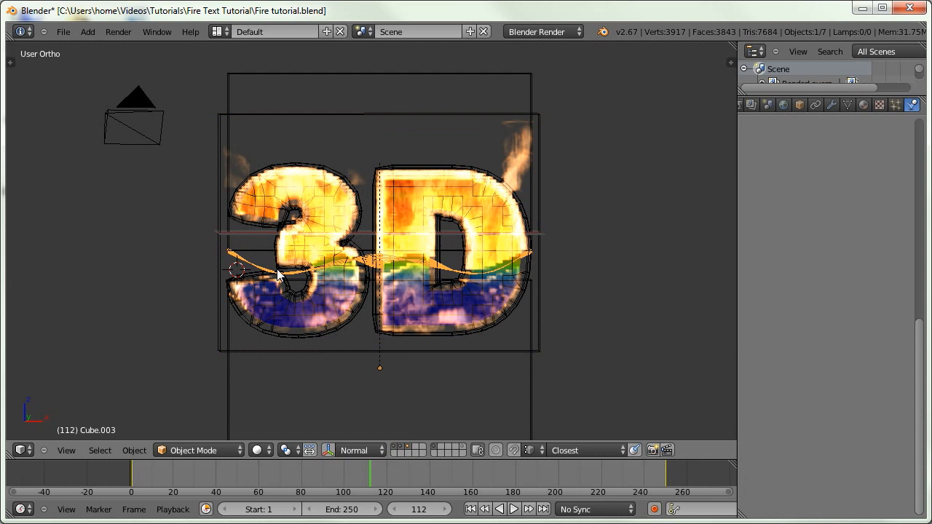
pyautogui.moveTo(168, 477); pyautogui.dragTo(220, 471)
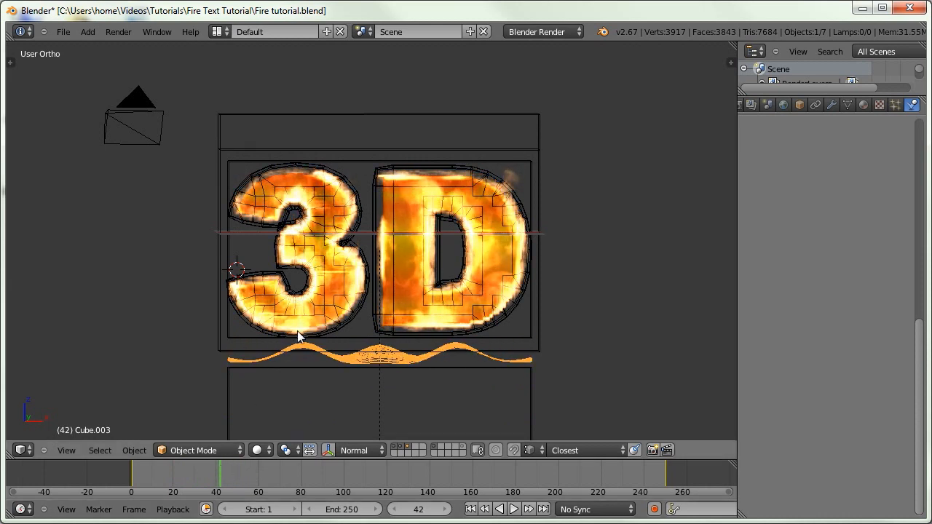
pyautogui.press('F12')
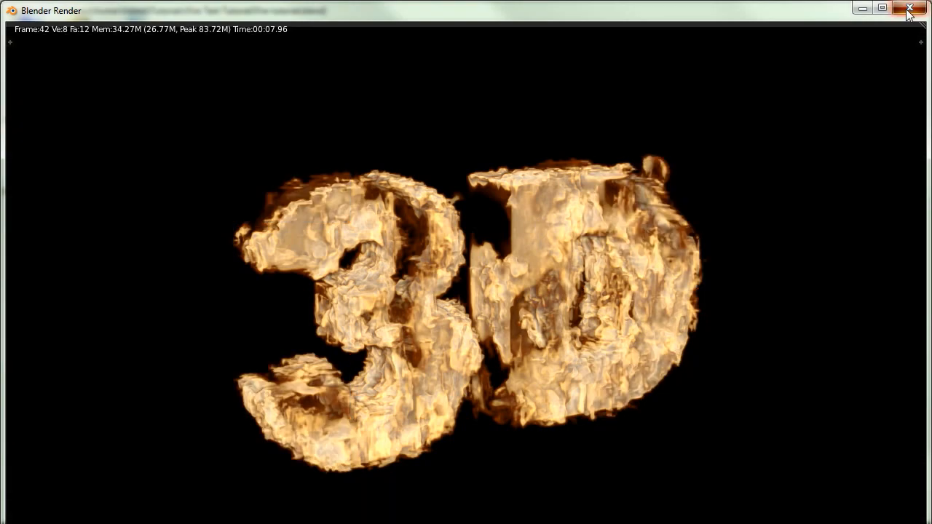
pyautogui.click(909, 7)
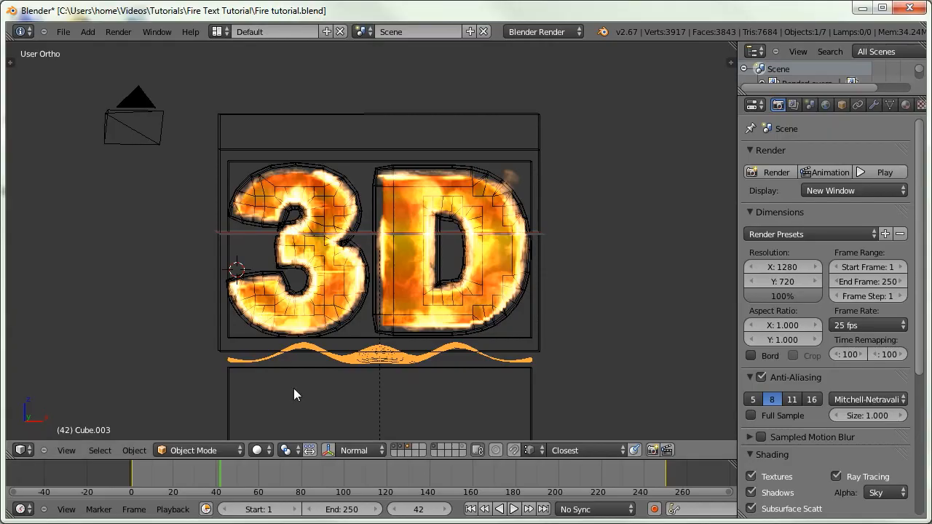
# Switch the 3D view to the Node Editor and enable compositing nodes for the scene.
pyautogui.click(22, 449)
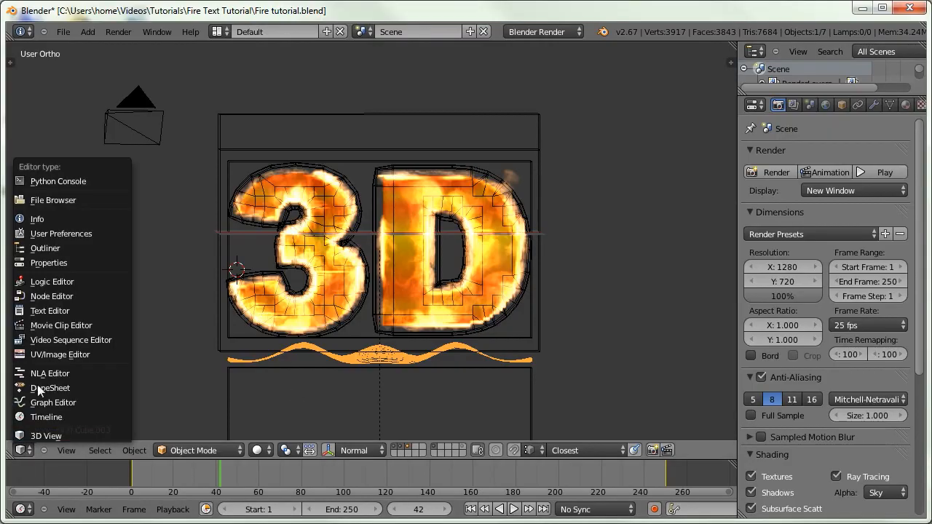
pyautogui.click(44, 295)
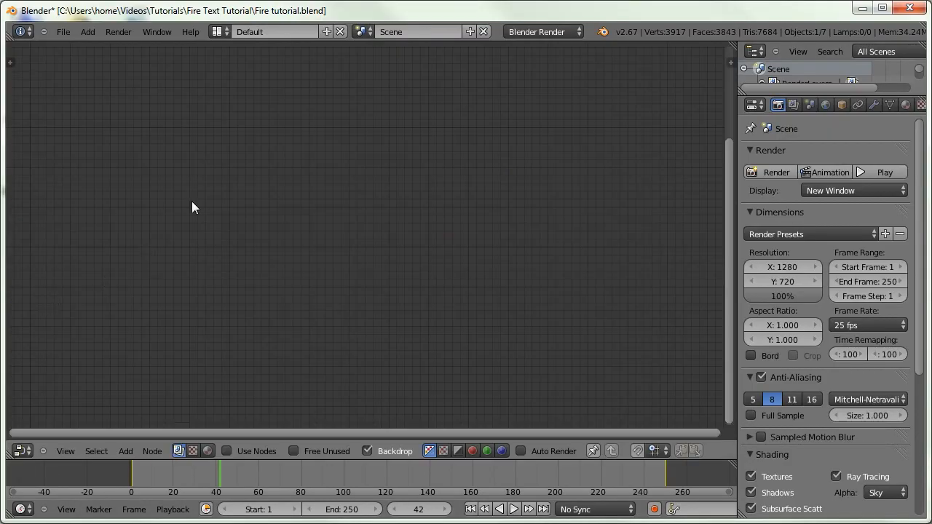
pyautogui.click(228, 450)
pyautogui.press('Home')
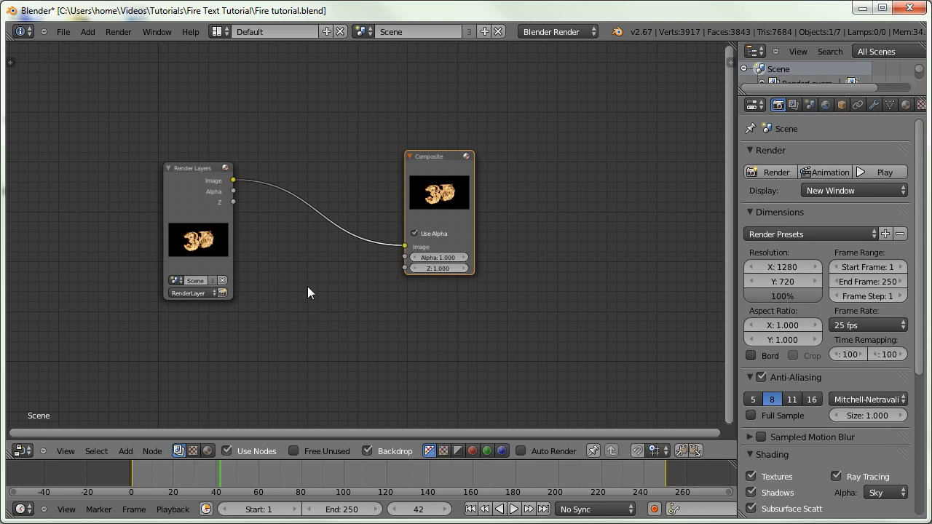
# Connect a Viewer node to the Render Layers image, place Composite above Viewer away from Render Layers, and shrink the backdrop.
pyautogui.keyDown('ctrl'); pyautogui.keyDown('shift'); pyautogui.click(185, 187); pyautogui.keyUp('shift'); pyautogui.keyUp('ctrl')
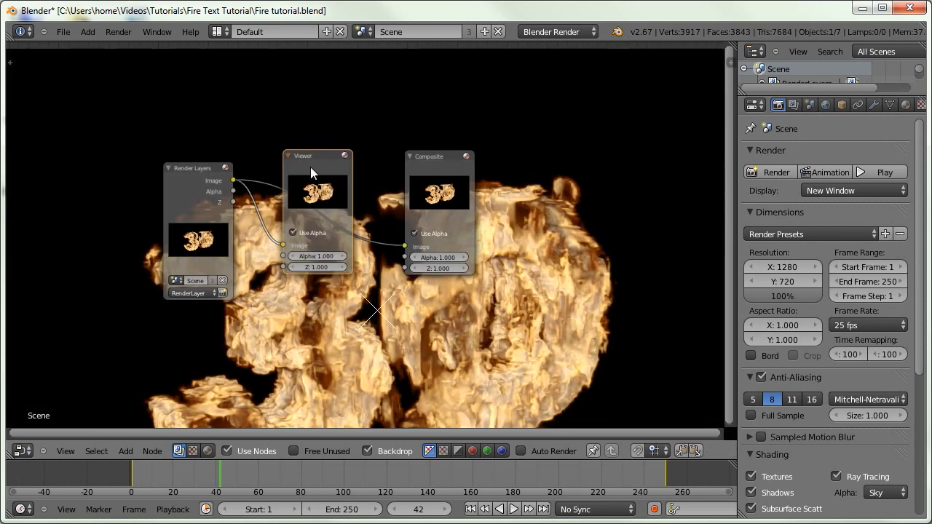
pyautogui.moveTo(310, 166); pyautogui.dragTo(575, 269)
pyautogui.moveTo(426, 164); pyautogui.dragTo(589, 137)
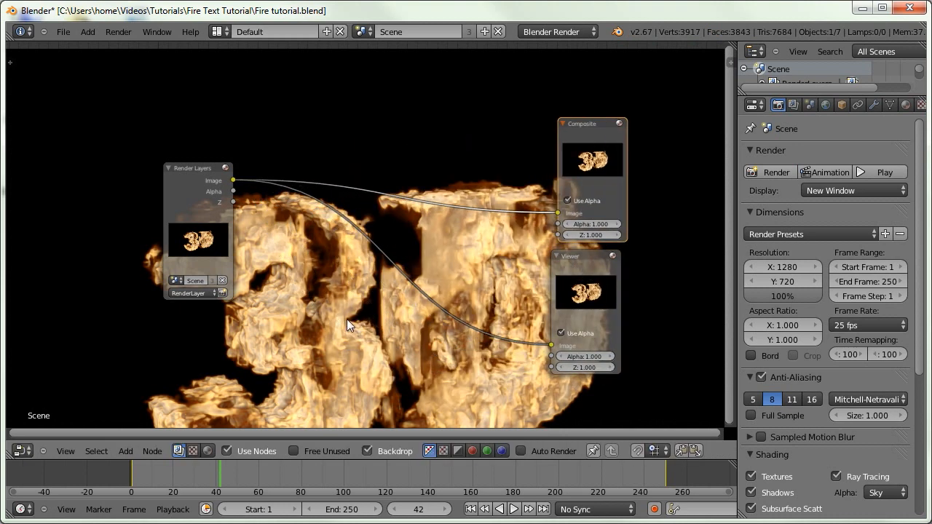
pyautogui.keyDown('alt'); pyautogui.moveTo(358, 308); pyautogui.dragTo(316, 265, button='middle'); pyautogui.keyUp('alt')
pyautogui.hotkey('alt', 'v')
pyautogui.press('v')
pyautogui.press('v')
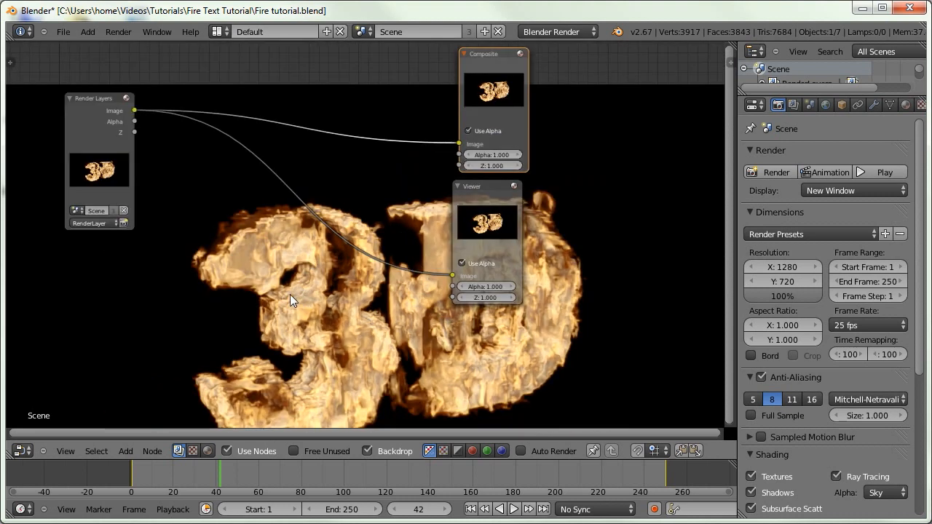
# Add an RGB Curves node between the Render Layers image output and the Viewer node.
pyautogui.hotkey('shift', 'a')
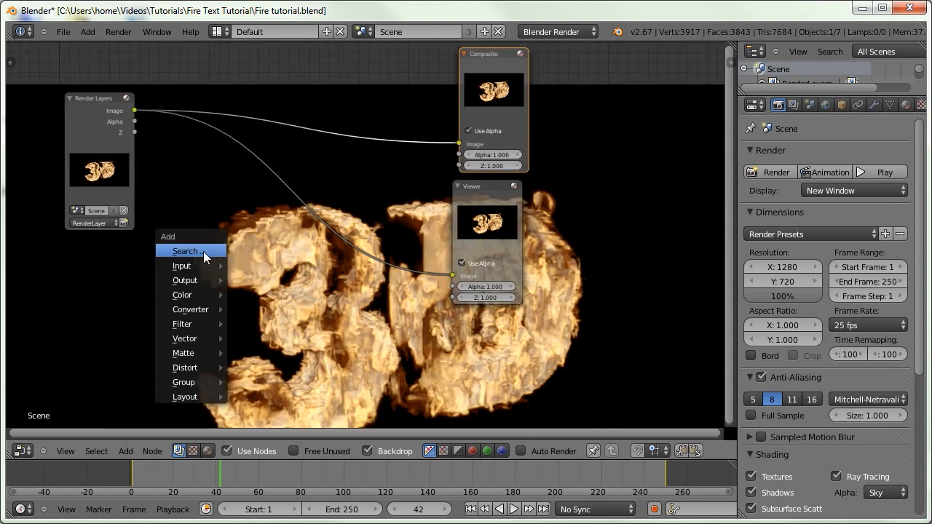
pyautogui.moveTo(190, 310)
pyautogui.moveTo(189, 293)
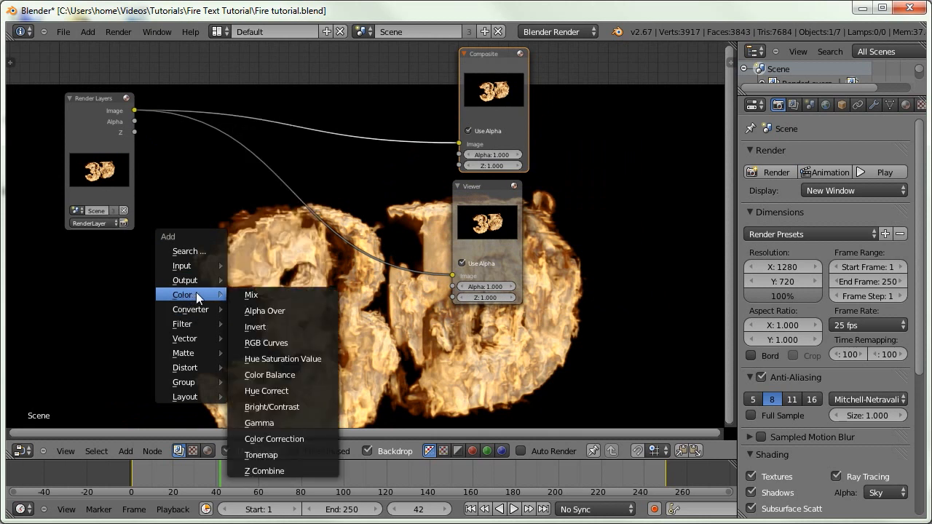
pyautogui.click(265, 342)
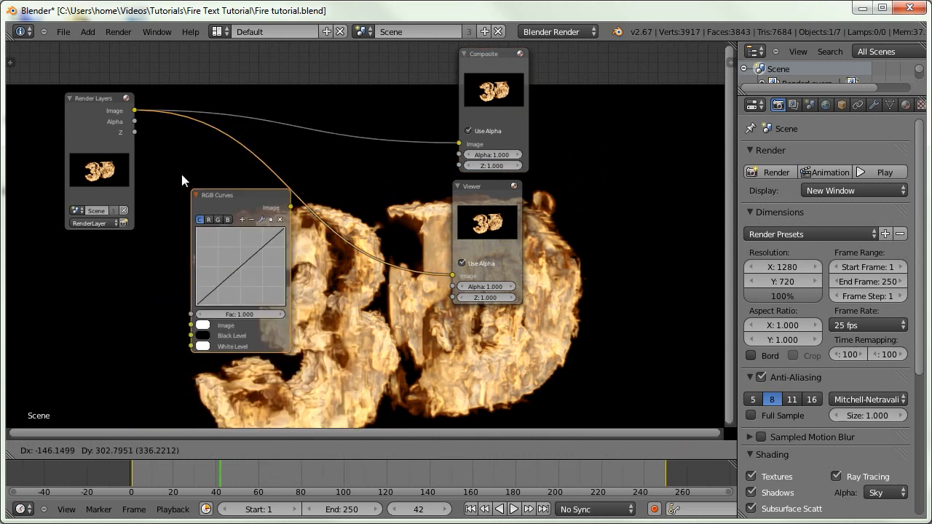
pyautogui.click(170, 131)
pyautogui.moveTo(359, 243); pyautogui.dragTo(353, 223, button='middle')
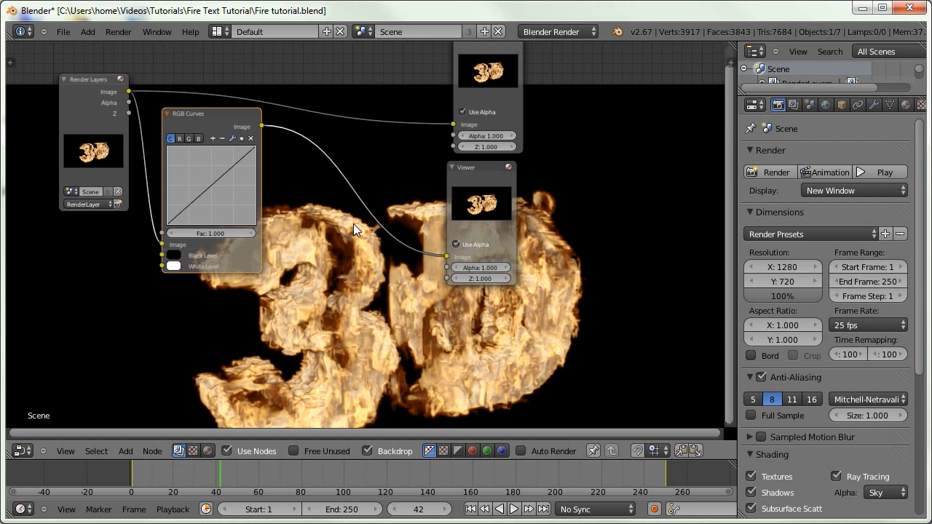
pyautogui.moveTo(357, 298); pyautogui.dragTo(335, 265, button='middle')
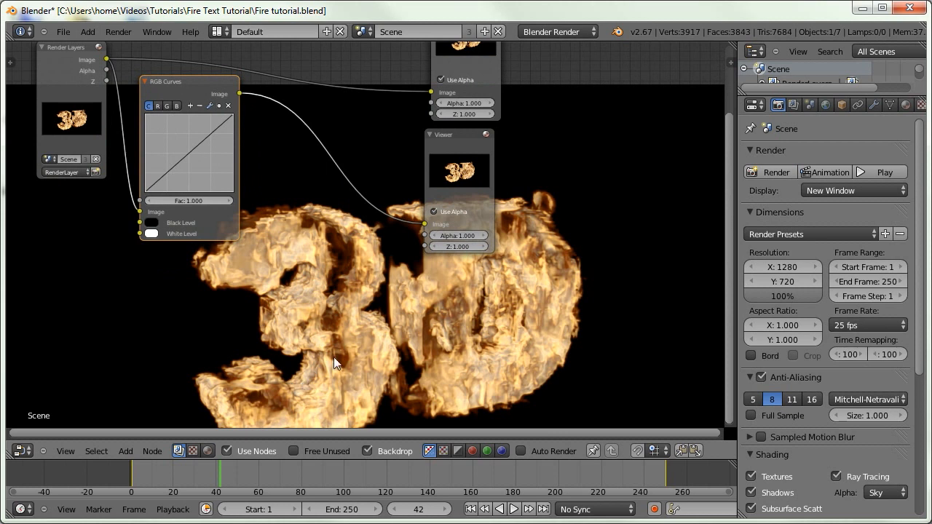
pyautogui.scroll(2, 168, 130)
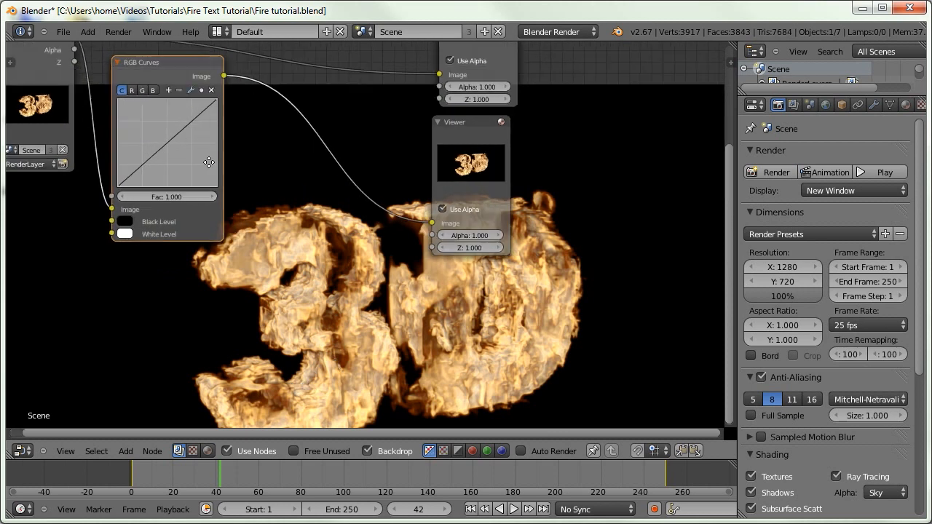
# Darken the RGB Curves combined curve with points at about X 0.37, Y 0.27 and X 0.71, Y 0.59.
pyautogui.scroll(-1, 246, 178)
pyautogui.moveTo(245, 165); pyautogui.dragTo(223, 137, button='middle')
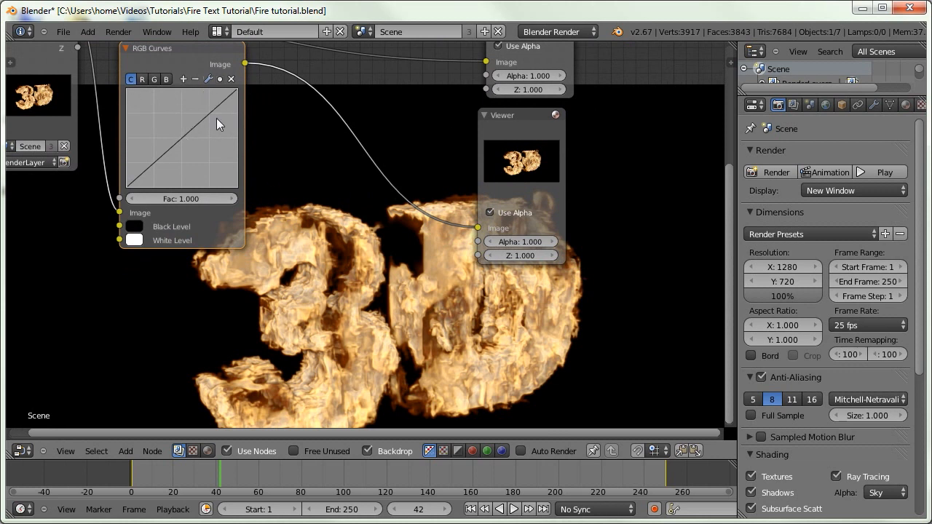
pyautogui.click(160, 153)
pyautogui.moveTo(160, 153); pyautogui.dragTo(167, 162)
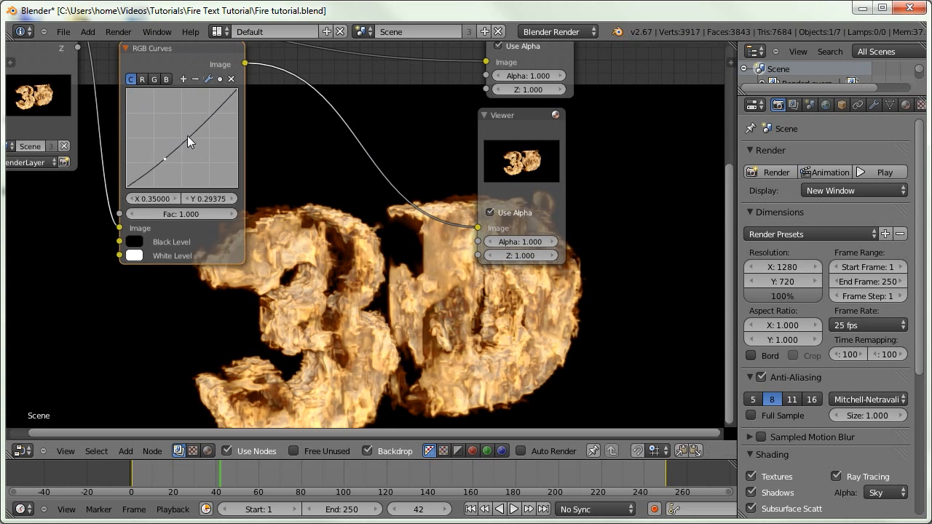
pyautogui.moveTo(204, 129); pyautogui.dragTo(204, 131)
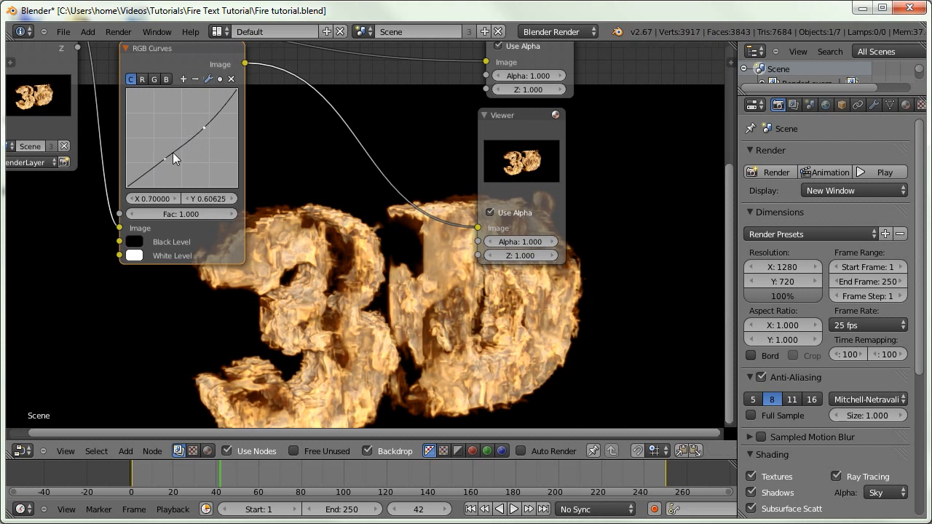
pyautogui.moveTo(168, 162); pyautogui.dragTo(176, 167)
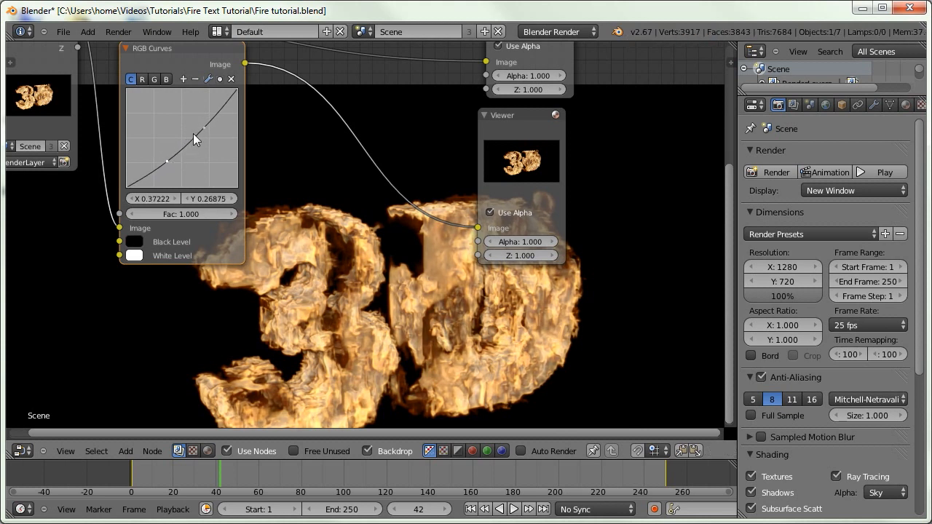
pyautogui.moveTo(203, 129); pyautogui.dragTo(203, 131)
pyautogui.moveTo(226, 148); pyautogui.dragTo(204, 152, button='middle')
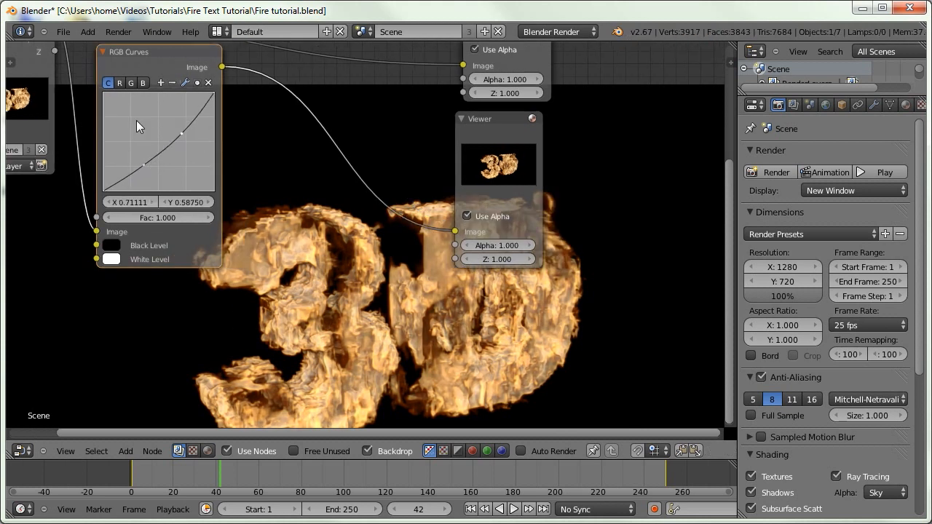
# Raise the red curve with two points, placing the lower one at about X 0.30, Y 0.39.
pyautogui.click(119, 84)
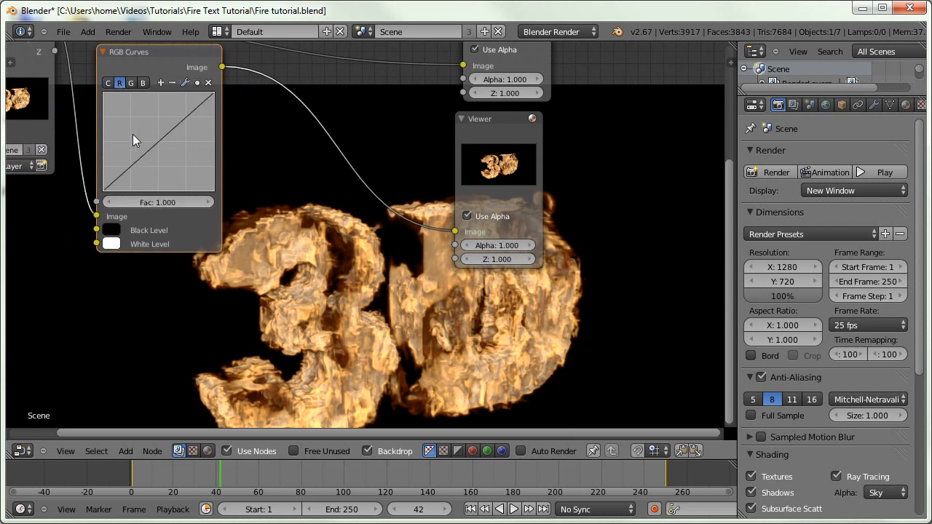
pyautogui.moveTo(138, 160); pyautogui.dragTo(139, 155)
pyautogui.moveTo(175, 125); pyautogui.dragTo(172, 123)
pyautogui.moveTo(138, 155); pyautogui.dragTo(135, 149)
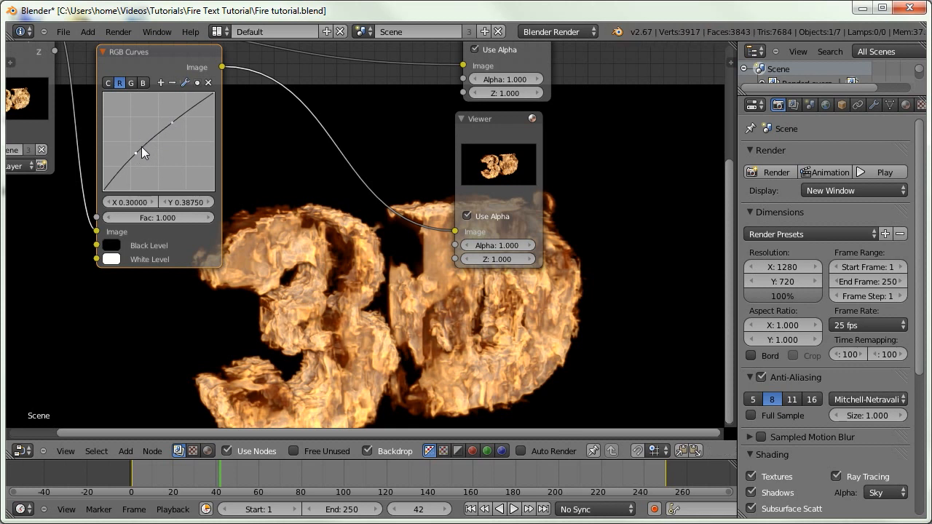
# Lower the green curve's middle to about X 0.48, Y 0.46 and the blue curve's to about X 0.51, Y 0.47.
pyautogui.click(132, 84)
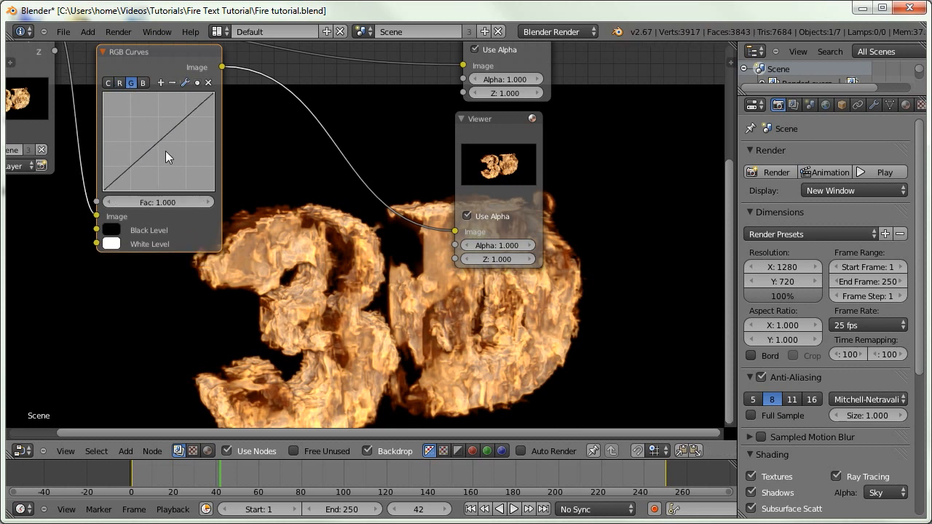
pyautogui.moveTo(162, 150); pyautogui.dragTo(158, 147)
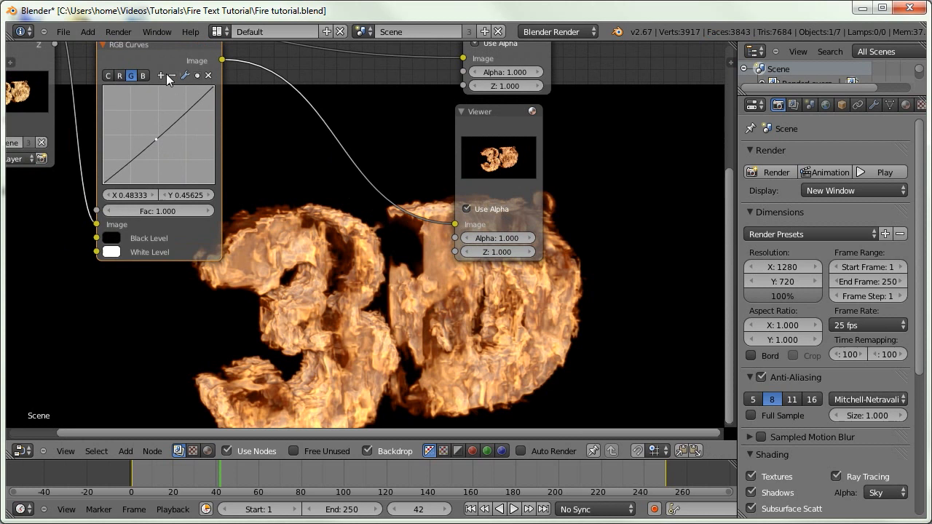
pyautogui.click(144, 76)
pyautogui.moveTo(161, 142); pyautogui.dragTo(161, 144)
pyautogui.moveTo(153, 97); pyautogui.dragTo(133, 68, button='middle')
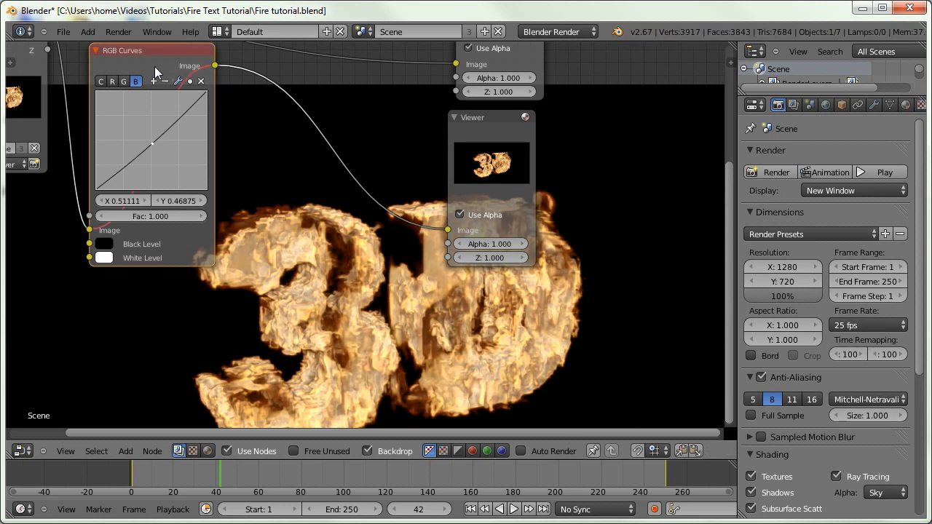
# Link the RGB Curves image output to the Composite node's image input.
pyautogui.moveTo(255, 270)
pyautogui.mouseDown(button='middle')
pyautogui.moveTo(250, 286)
pyautogui.moveTo(249, 270)
pyautogui.mouseUp(button='middle')
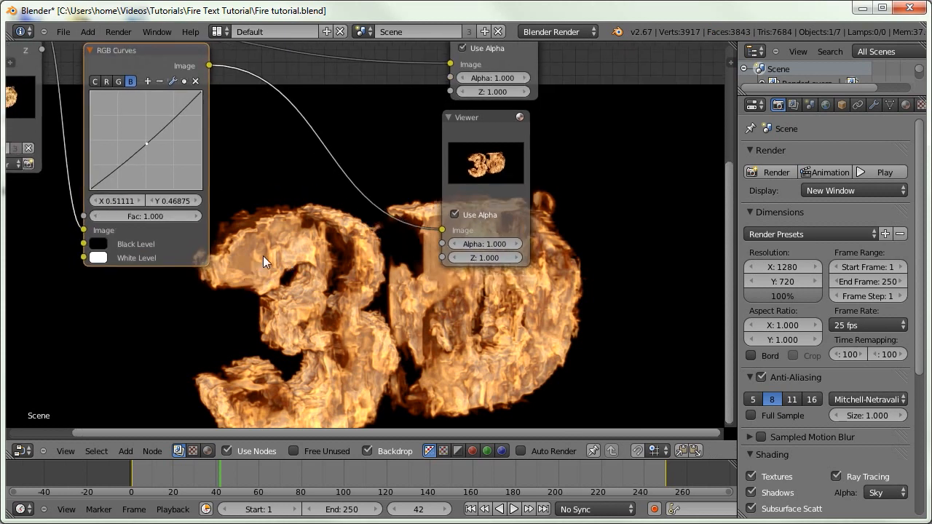
pyautogui.moveTo(159, 123); pyautogui.dragTo(524, 109)
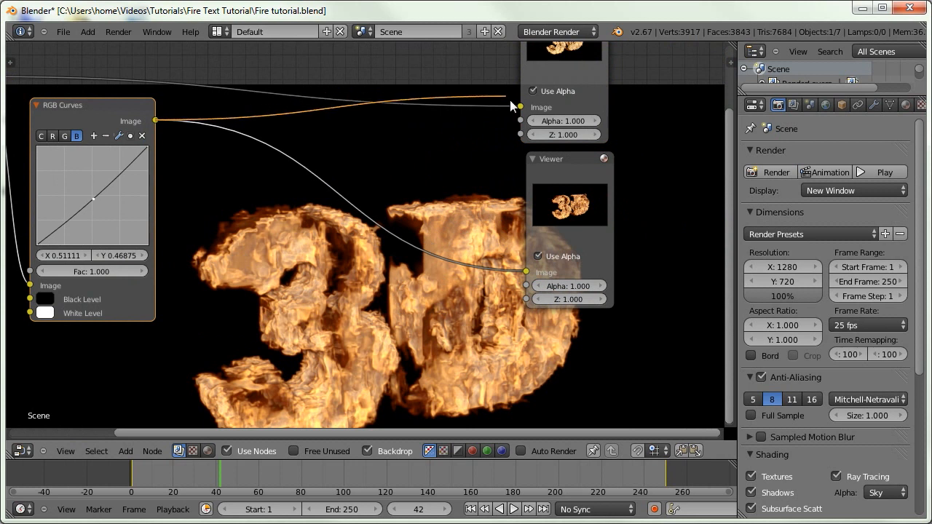
pyautogui.moveTo(440, 188); pyautogui.dragTo(440, 248, button='middle')
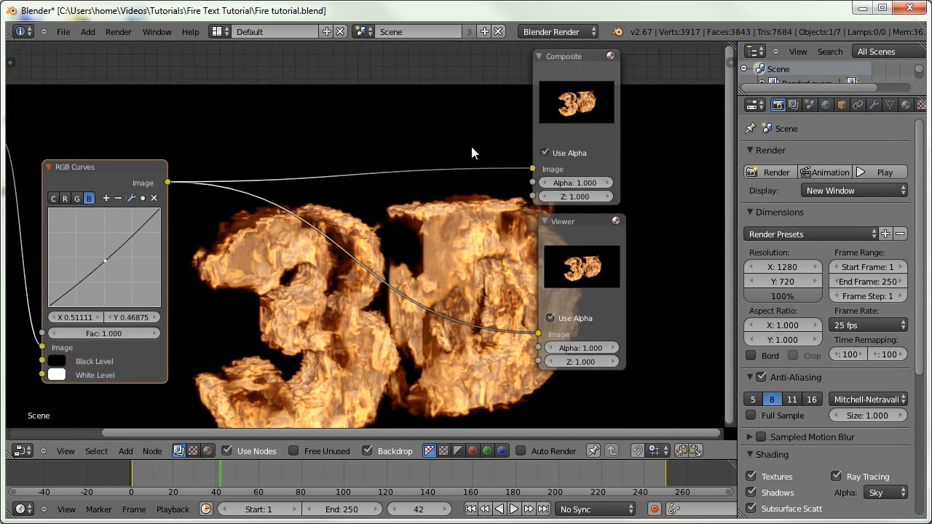
# Add a Mix node on the link between the RGB Curves and Viewer nodes.
pyautogui.moveTo(362, 204); pyautogui.dragTo(382, 157, button='middle')
pyautogui.hotkey('shift', 'a')
pyautogui.moveTo(296, 213)
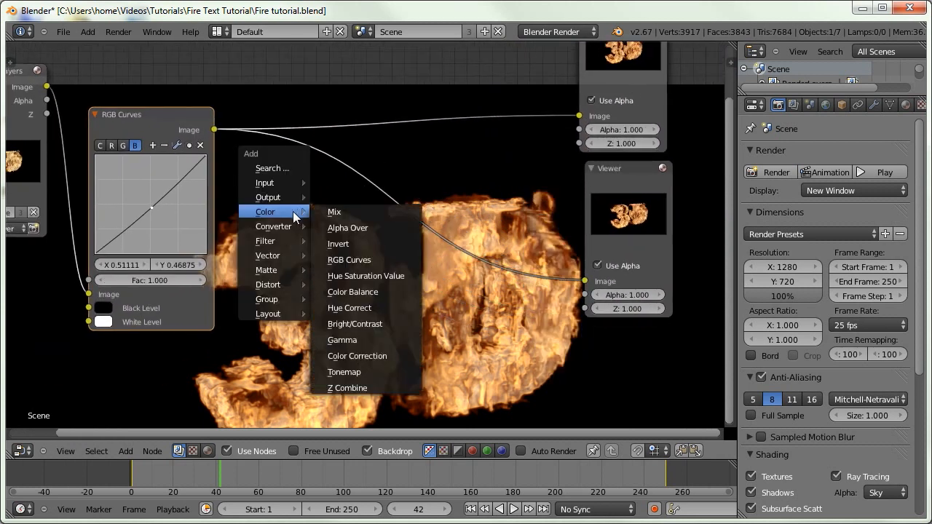
pyautogui.click(345, 214)
pyautogui.click(417, 173)
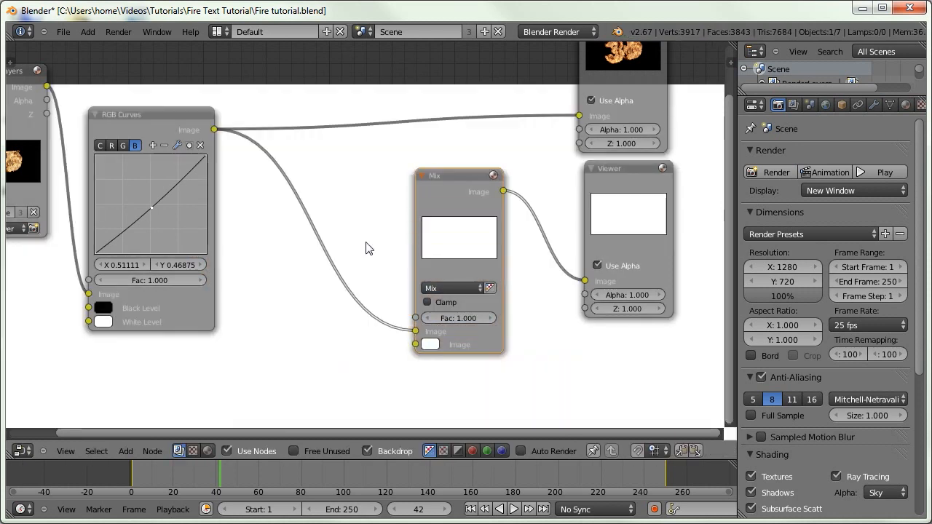
# Add a Blur node fed by the RGB Curves image and link its output to the Mix node's second image input.
pyautogui.hotkey('shift', 'a')
pyautogui.moveTo(284, 272)
pyautogui.moveTo(270, 302)
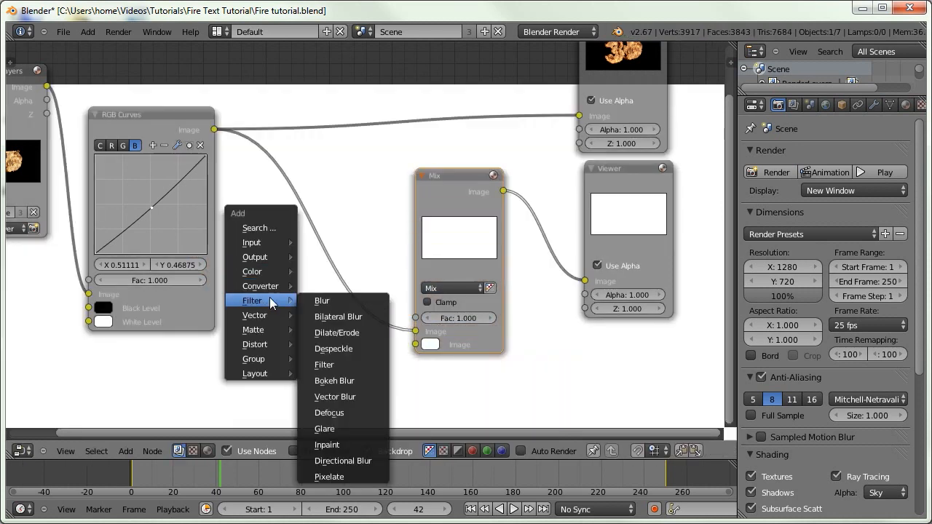
pyautogui.click(317, 302)
pyautogui.click(238, 255)
pyautogui.moveTo(290, 293); pyautogui.dragTo(286, 218, button='middle')
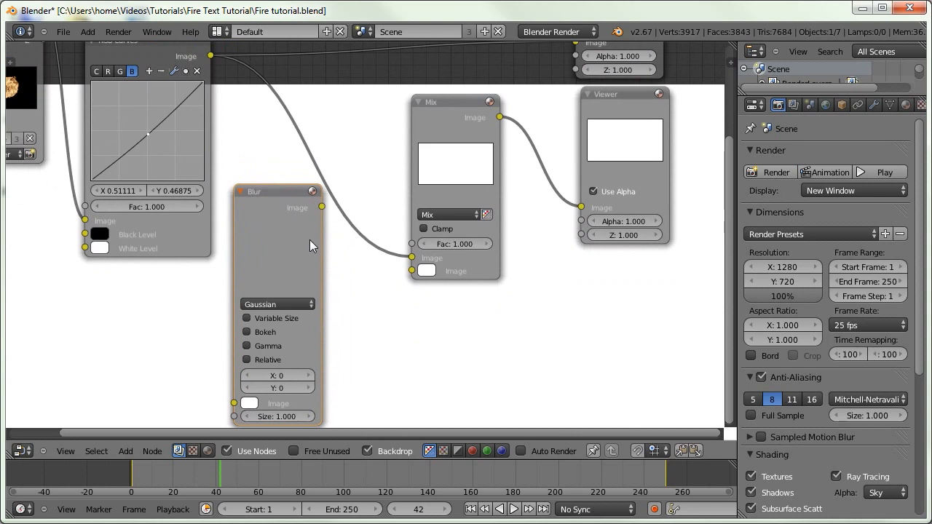
pyautogui.scroll(-1, 309, 239)
pyautogui.moveTo(296, 221); pyautogui.dragTo(380, 281)
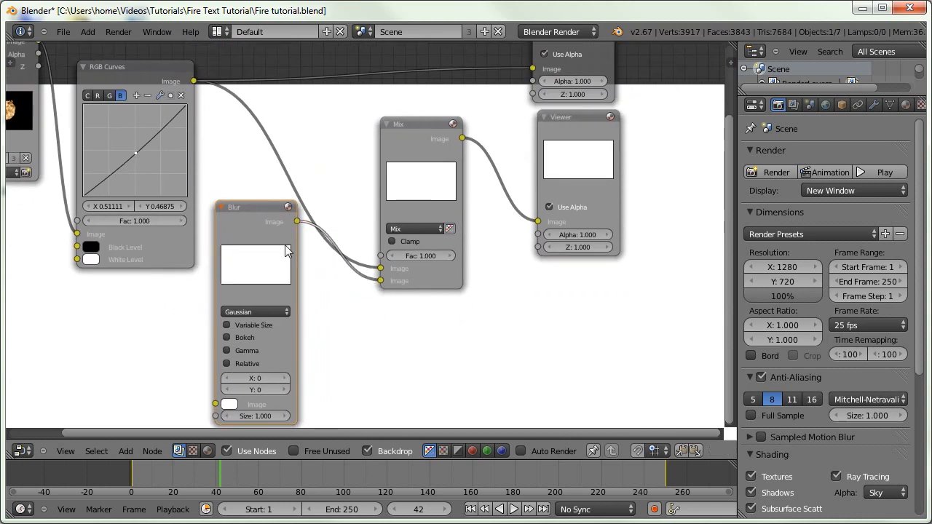
pyautogui.moveTo(193, 82); pyautogui.dragTo(215, 404)
# Set the Mix node's blend type to Overlay and make the Blur relative with 1% in X and Y.
pyautogui.click(409, 229)
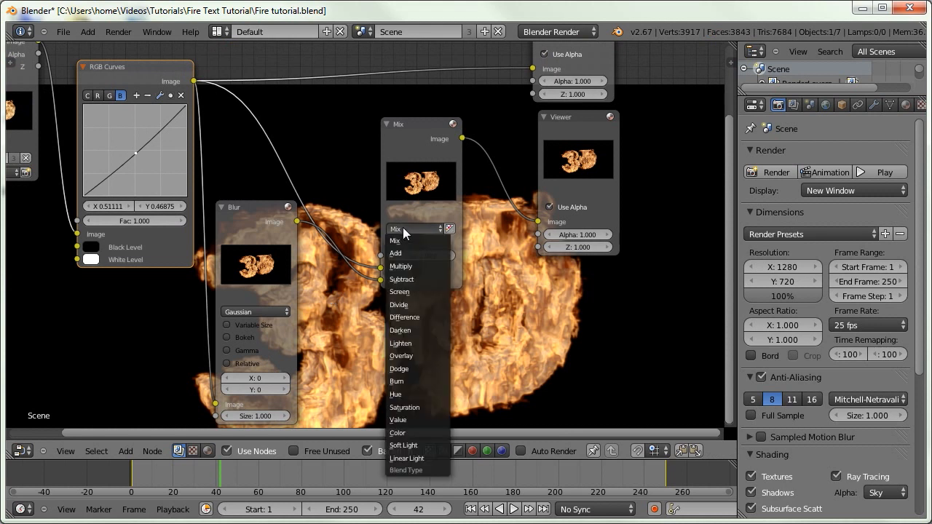
pyautogui.click(401, 356)
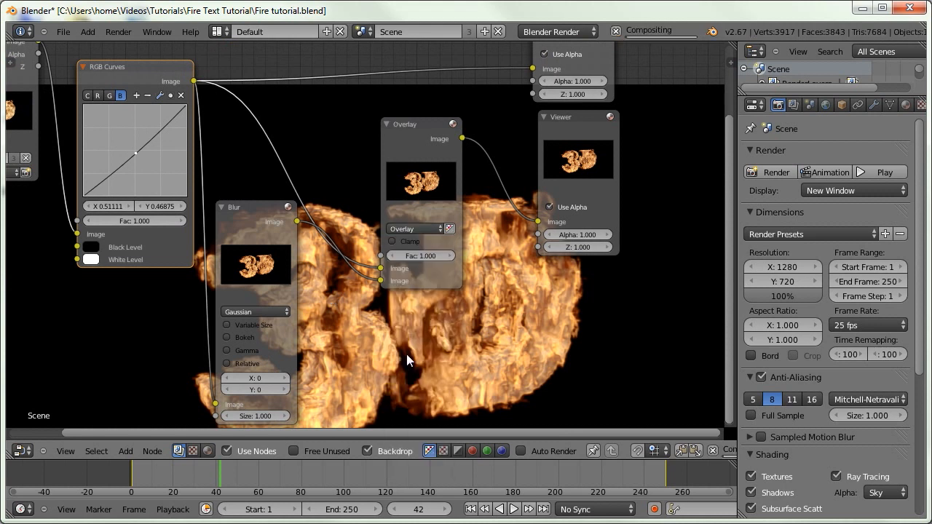
pyautogui.moveTo(249, 381); pyautogui.dragTo(212, 335, button='middle')
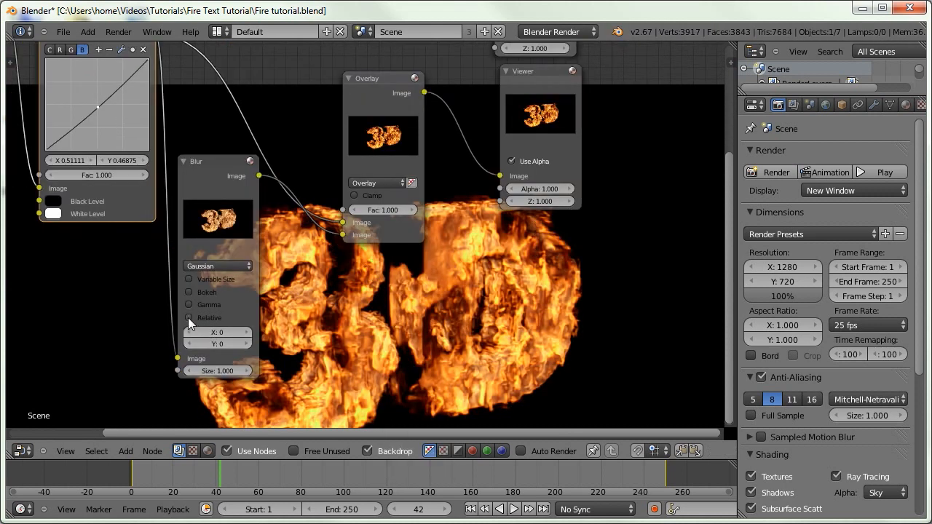
pyautogui.click(191, 319)
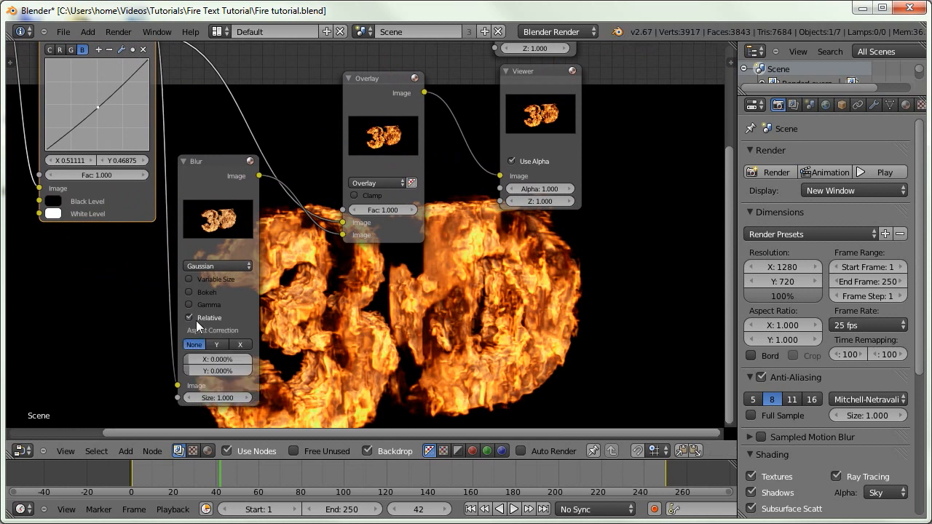
pyautogui.click(215, 357)
pyautogui.write('1')
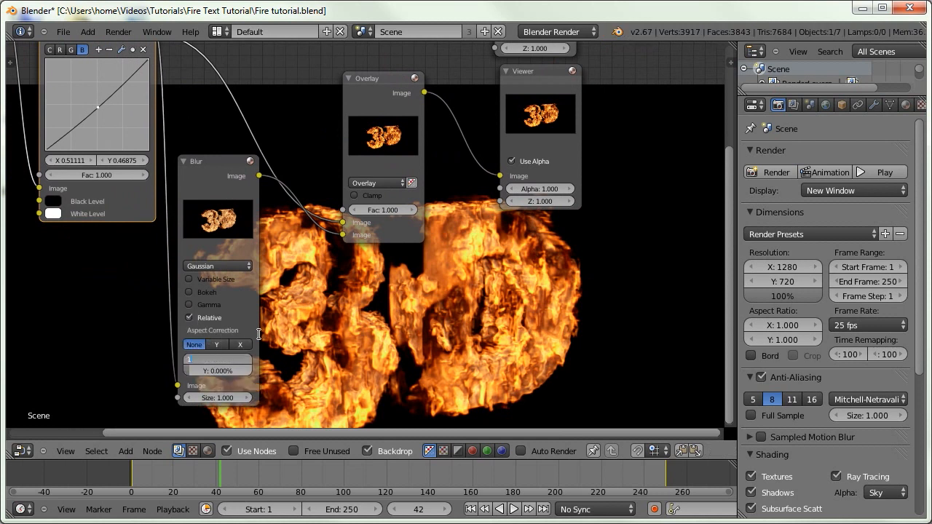
pyautogui.press('Tab')
pyautogui.write('1')
pyautogui.press('Return')
# Place the Overlay node farther from the Blur node and set its factor to 0.5.
pyautogui.moveTo(222, 168); pyautogui.dragTo(164, 248, button='middle')
pyautogui.moveTo(163, 248); pyautogui.dragTo(164, 164)
pyautogui.moveTo(320, 172); pyautogui.dragTo(359, 156)
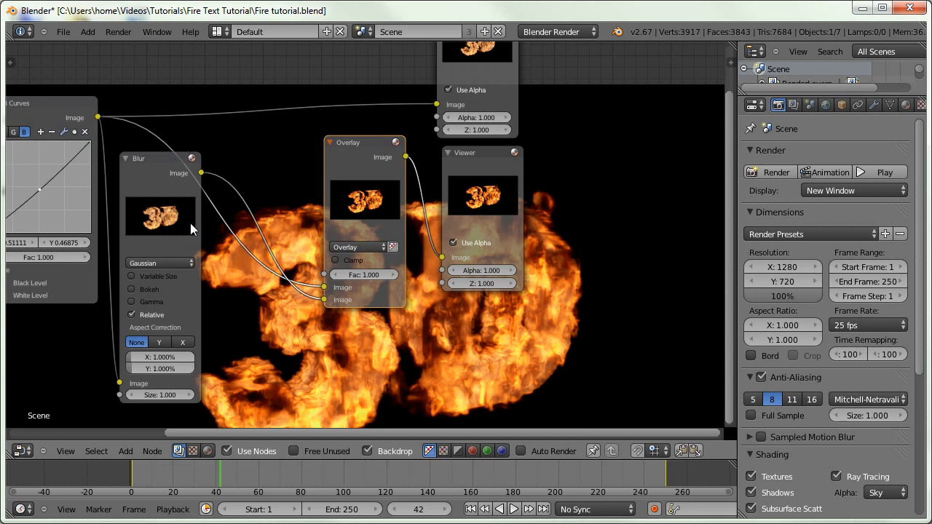
pyautogui.moveTo(346, 181); pyautogui.dragTo(349, 128)
pyautogui.click(337, 221)
pyautogui.click(339, 220)
pyautogui.click(339, 220)
pyautogui.click(340, 220)
pyautogui.click(341, 221)
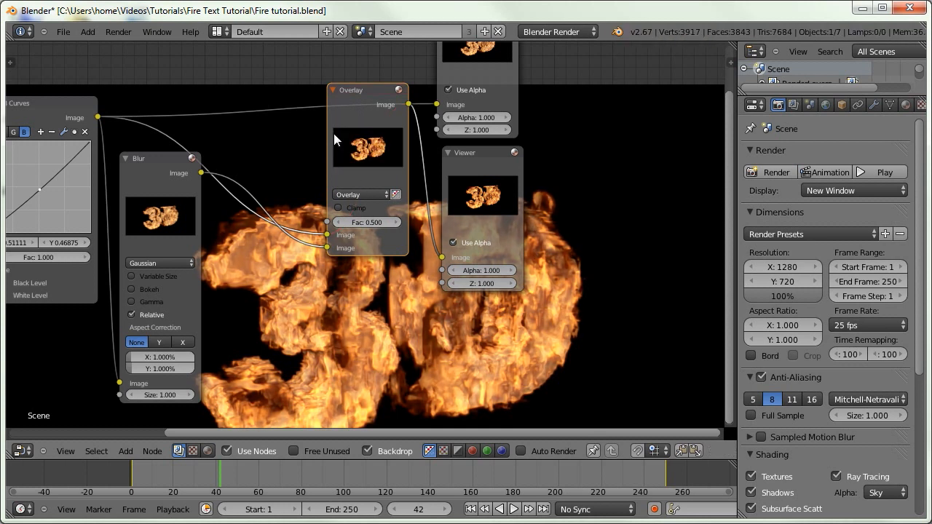
# Link the Overlay output to the Composite node and move the Viewer node farther away from Overlay.
pyautogui.press('m')
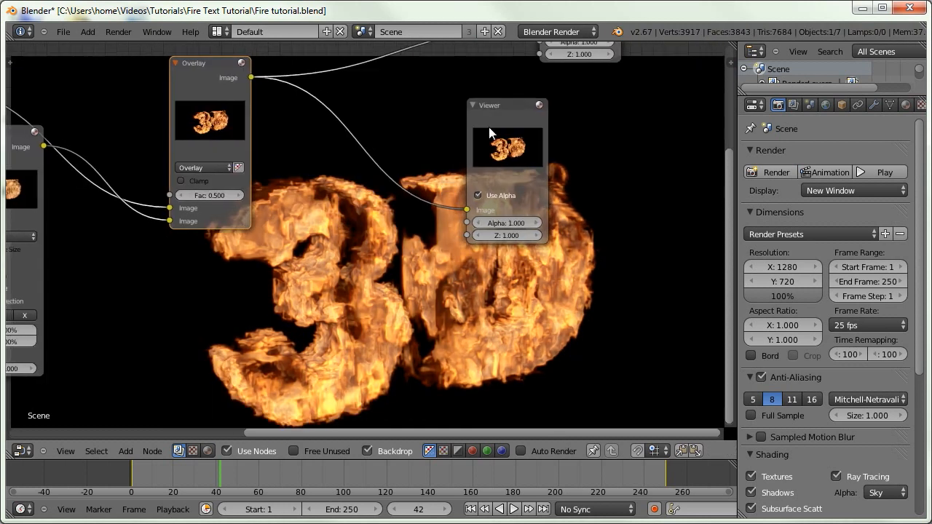
pyautogui.moveTo(515, 131); pyautogui.dragTo(668, 124)
pyautogui.moveTo(537, 148); pyautogui.dragTo(507, 123, button='middle')
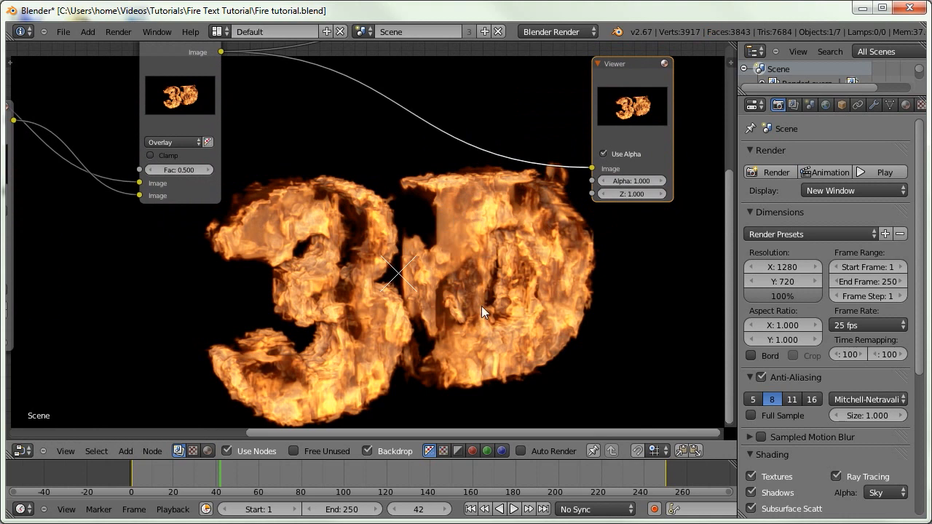
# Add a Color Balance node on the link between the Overlay and Viewer nodes.
pyautogui.hotkey('shift', 'a')
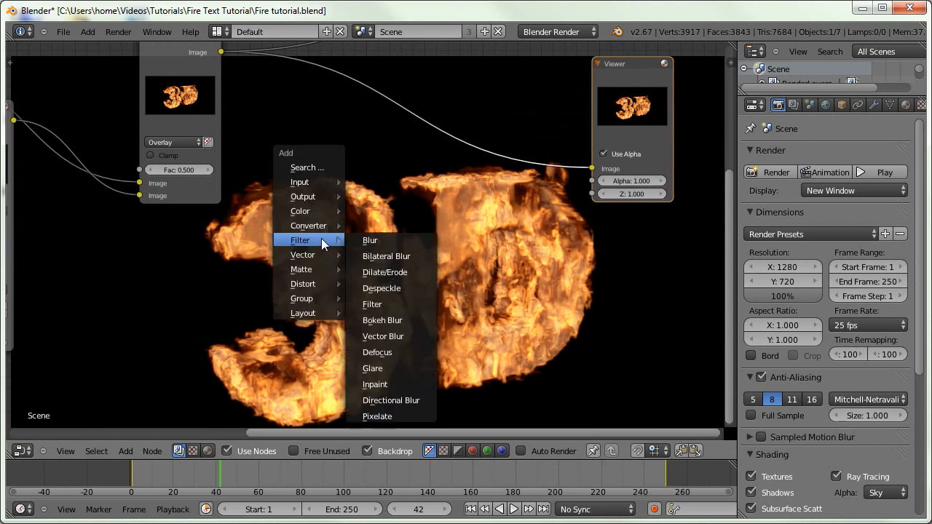
pyautogui.moveTo(300, 211)
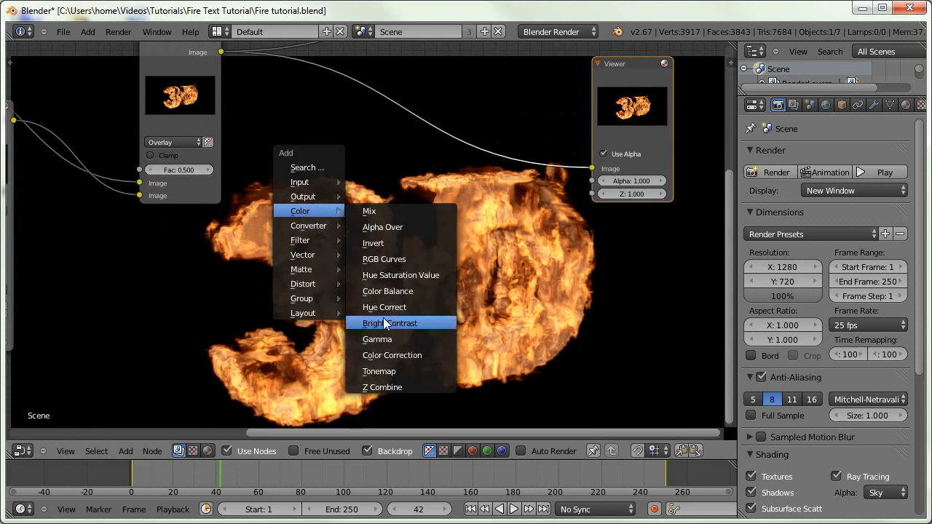
pyautogui.click(391, 291)
pyautogui.click(283, 62)
pyautogui.moveTo(296, 145); pyautogui.dragTo(279, 123, button='middle')
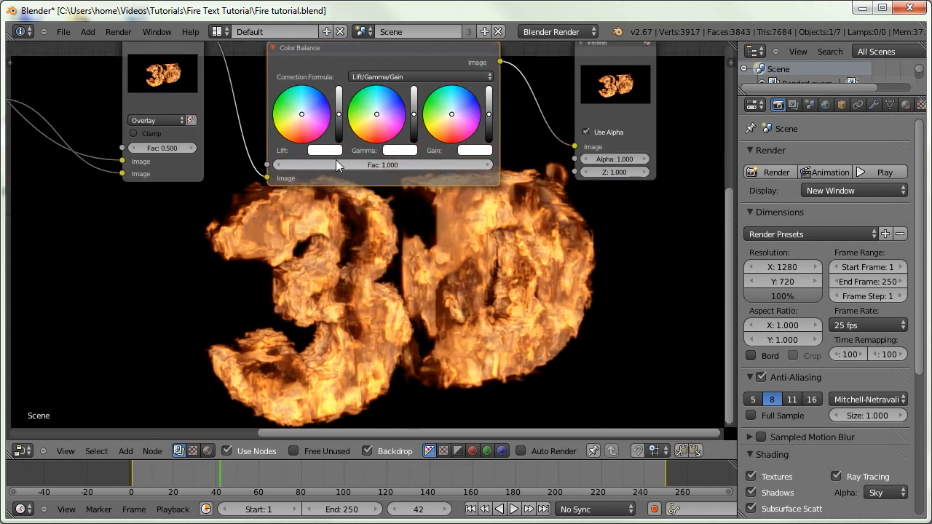
# Tint the Color Balance node's Lift color slightly toward pink.
pyautogui.moveTo(328, 199); pyautogui.dragTo(310, 192, button='middle')
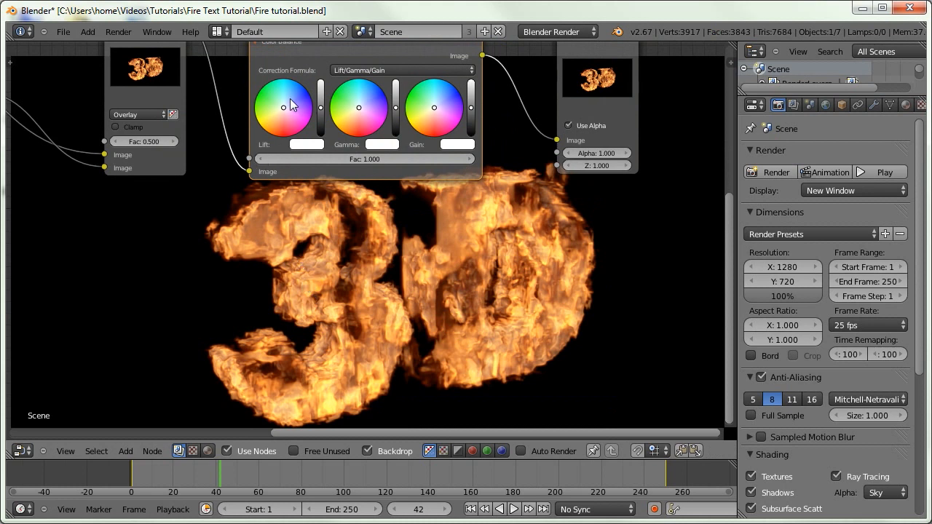
pyautogui.moveTo(288, 108); pyautogui.dragTo(285, 124, button='middle')
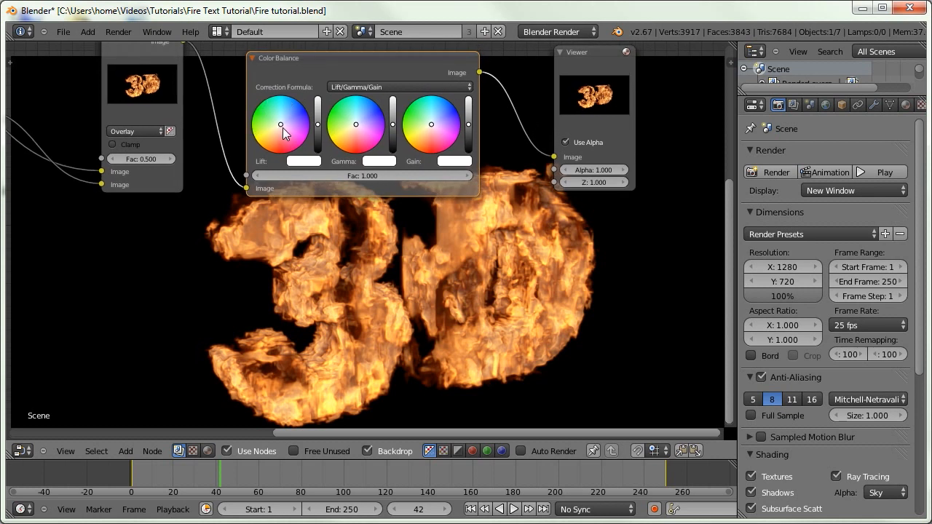
pyautogui.moveTo(282, 128); pyautogui.dragTo(286, 129)
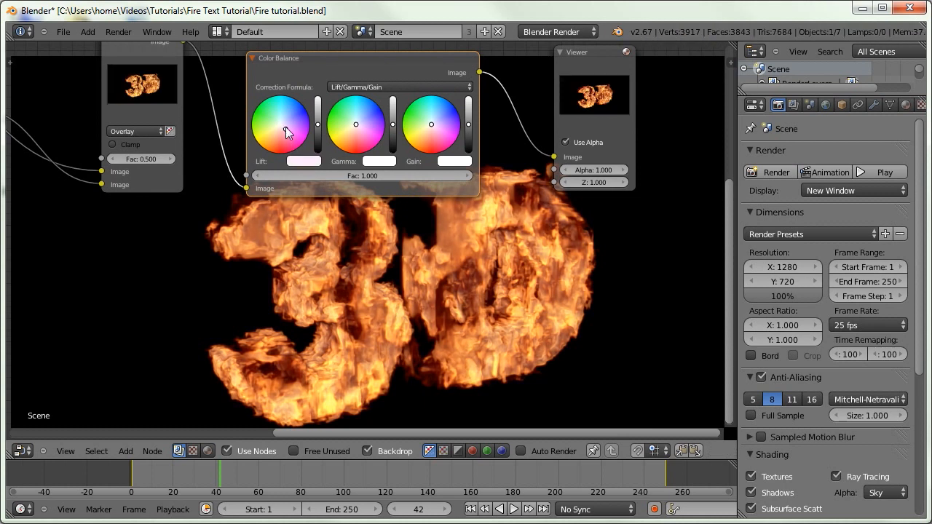
pyautogui.moveTo(288, 132)
pyautogui.mouseDown(button='middle')
pyautogui.moveTo(290, 146)
pyautogui.moveTo(283, 121)
pyautogui.mouseUp(button='middle')
pyautogui.moveTo(279, 117)
pyautogui.mouseDown()
pyautogui.moveTo(289, 128)
pyautogui.moveTo(284, 119)
pyautogui.mouseUp()
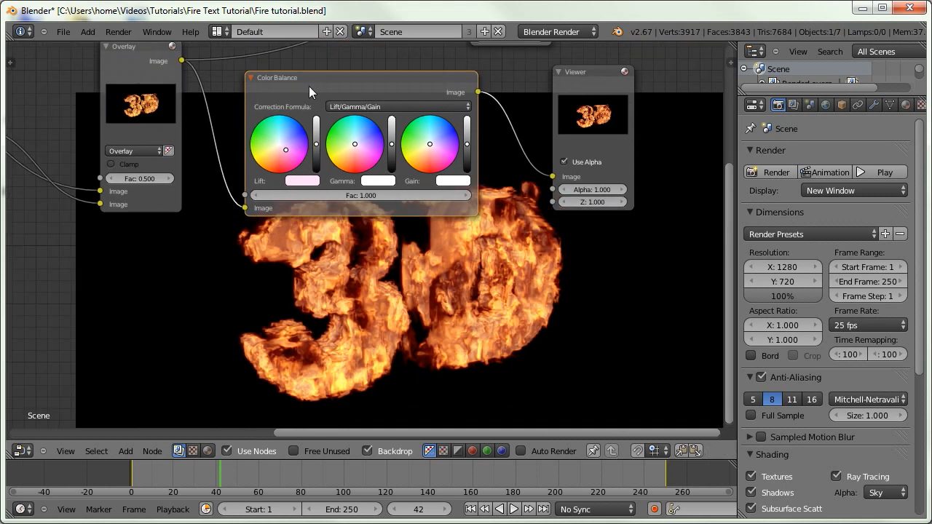
pyautogui.moveTo(315, 83); pyautogui.dragTo(311, 64, button='middle')
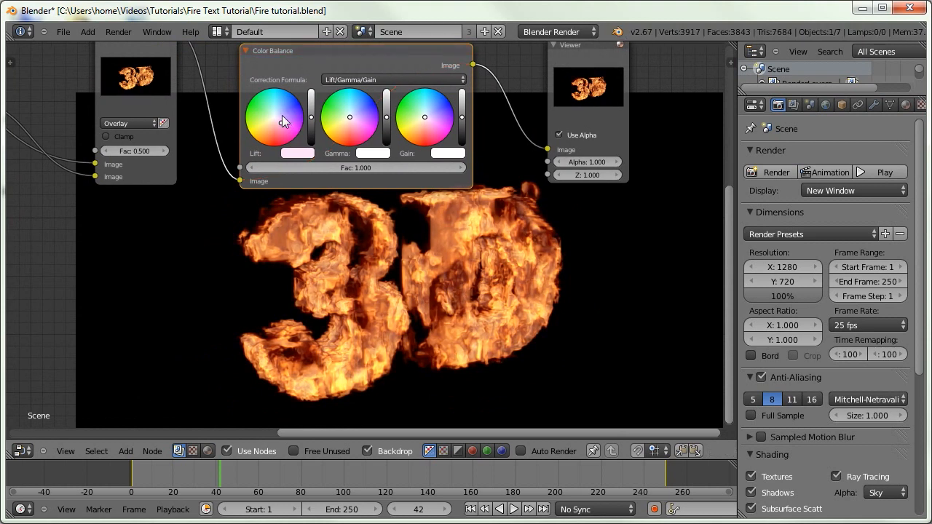
# Reduce the pink tint of the Color Balance node's Lift color slightly, bringing it closer to neutral.
pyautogui.scroll(3, 267, 113)
pyautogui.moveTo(267, 109); pyautogui.dragTo(263, 106)
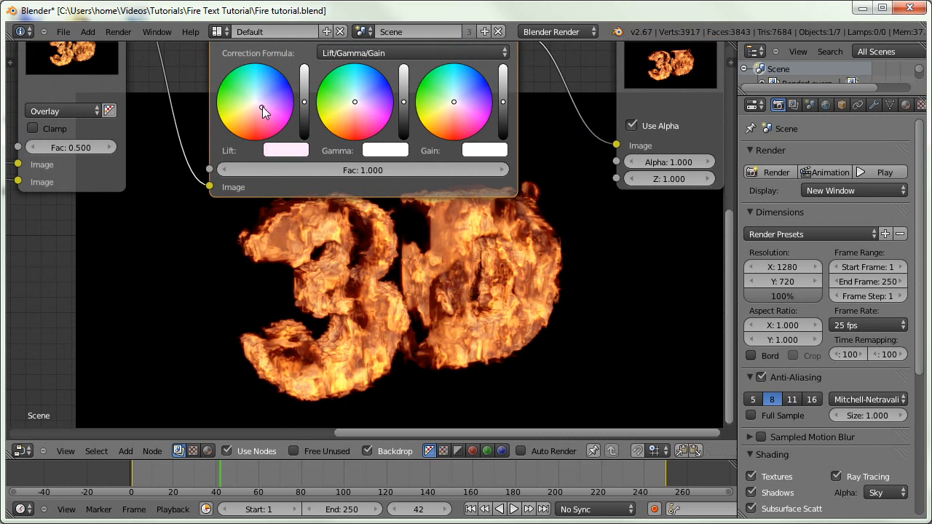
pyautogui.scroll(-4, 289, 52)
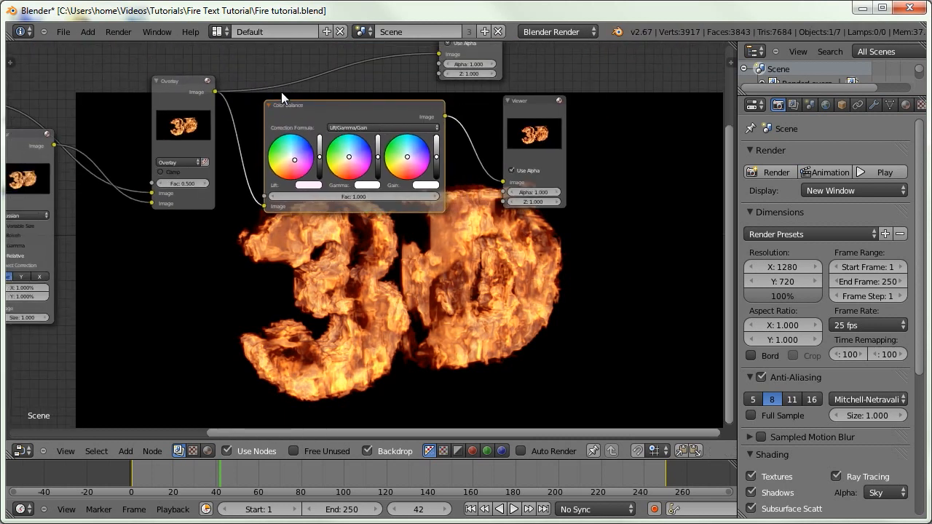
pyautogui.scroll(-2, 282, 97)
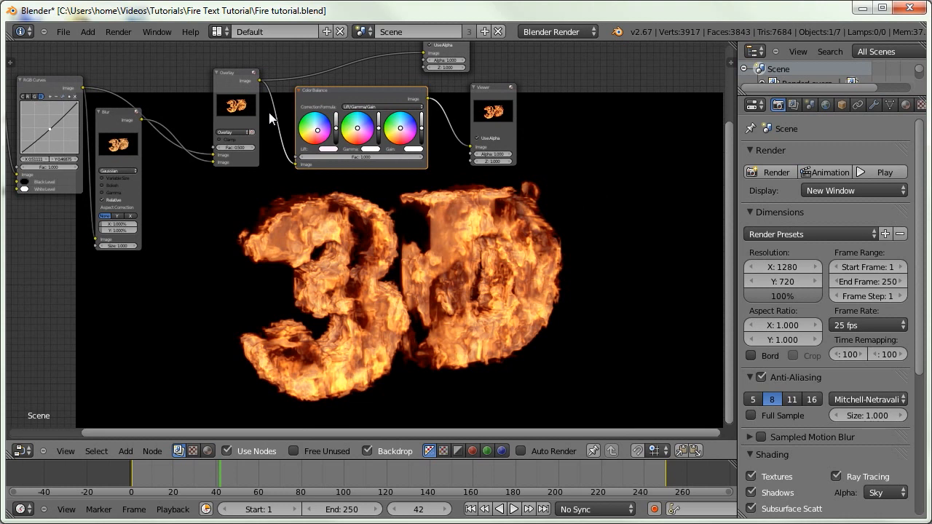
# Duplicate the Viewer node, place the copy below the original, and link the Render Layers image output to it.
pyautogui.moveTo(269, 112)
pyautogui.mouseDown(button='middle')
pyautogui.moveTo(206, 134)
pyautogui.moveTo(243, 140)
pyautogui.moveTo(333, 120)
pyautogui.moveTo(256, 120)
pyautogui.mouseUp(button='middle')
pyautogui.click(566, 108)
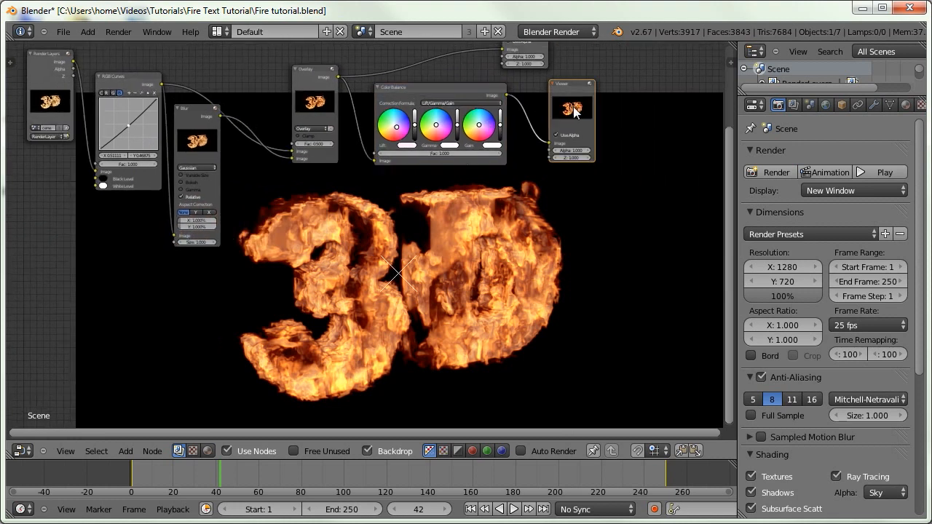
pyautogui.hotkey('shift', 'd')
pyautogui.click(559, 212)
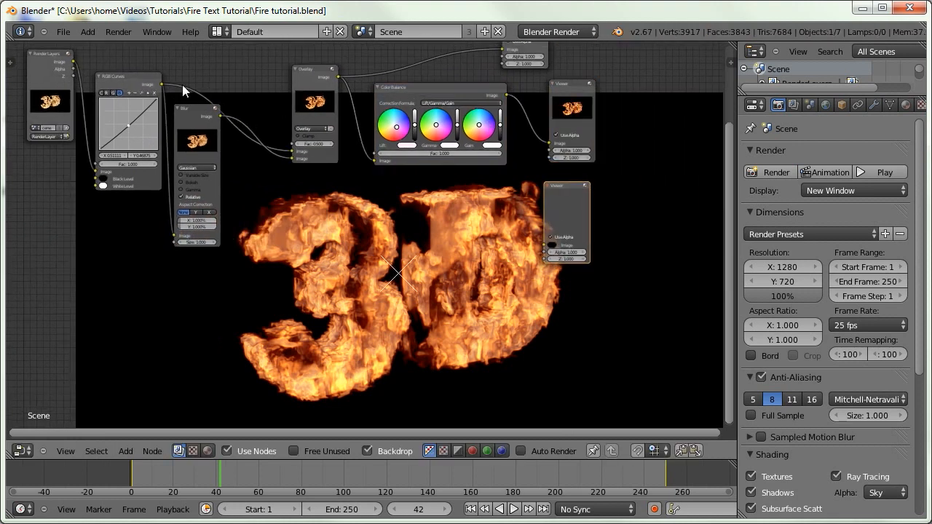
pyautogui.moveTo(73, 62); pyautogui.dragTo(538, 244)
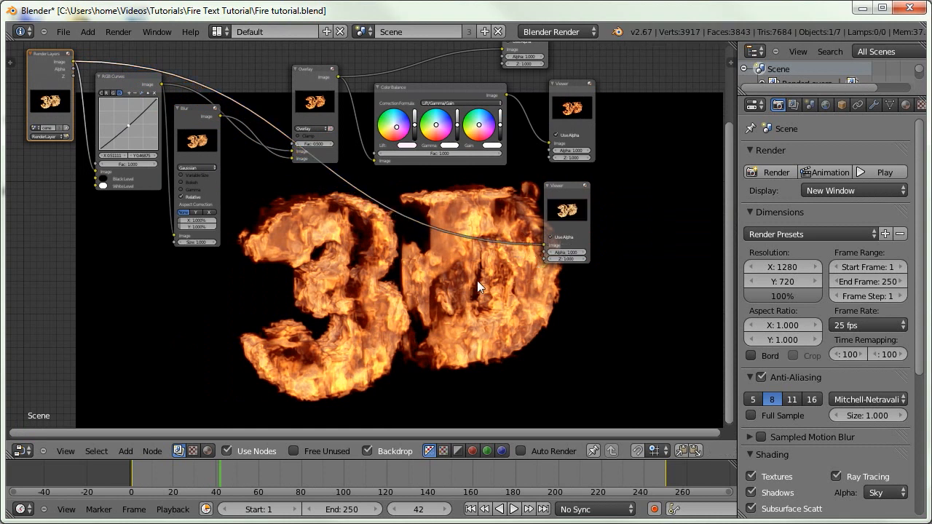
# Compare the raw render with the color-graded result by activating each of the two Viewer nodes.
pyautogui.moveTo(527, 189); pyautogui.dragTo(559, 160, button='middle')
pyautogui.click(602, 174)
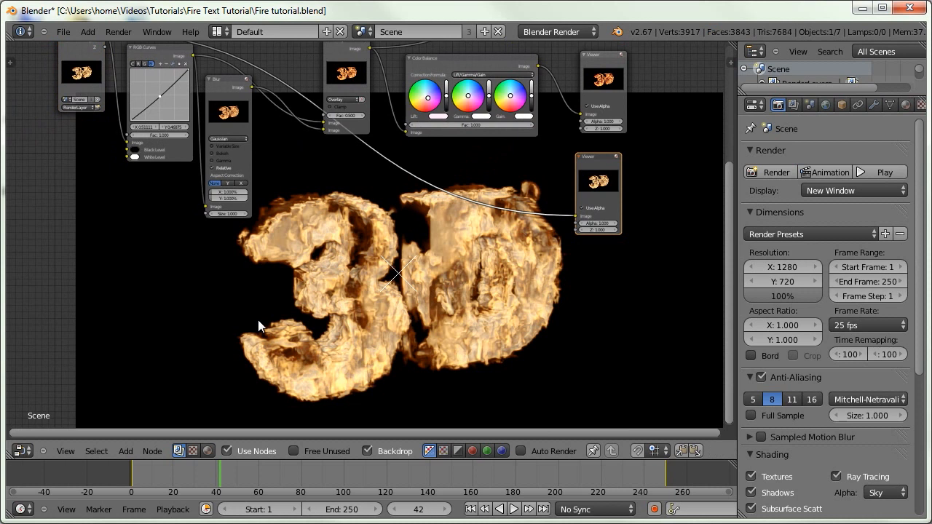
pyautogui.moveTo(509, 108); pyautogui.dragTo(485, 134, button='middle')
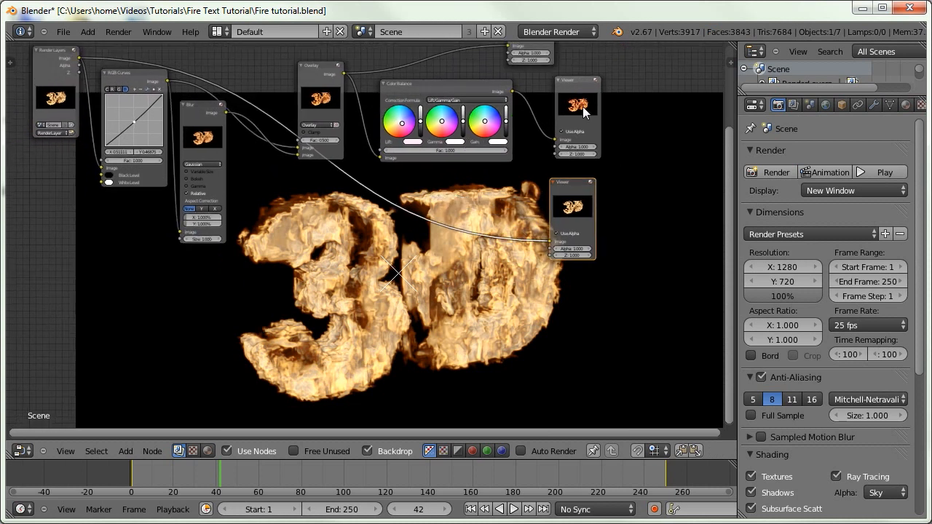
pyautogui.click(579, 106)
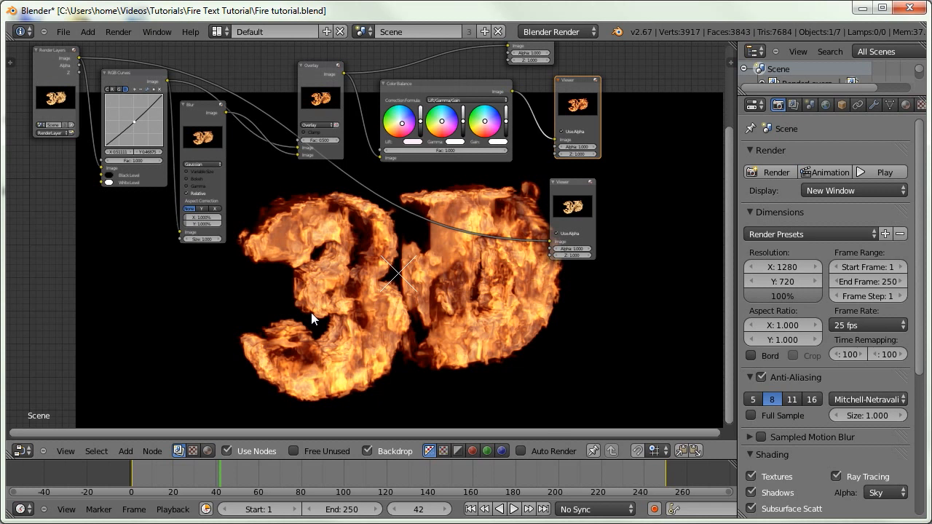
# Link the Color Balance output to the Composite node and change the node editor area to the 3D View.
pyautogui.moveTo(311, 312); pyautogui.dragTo(303, 323, button='middle')
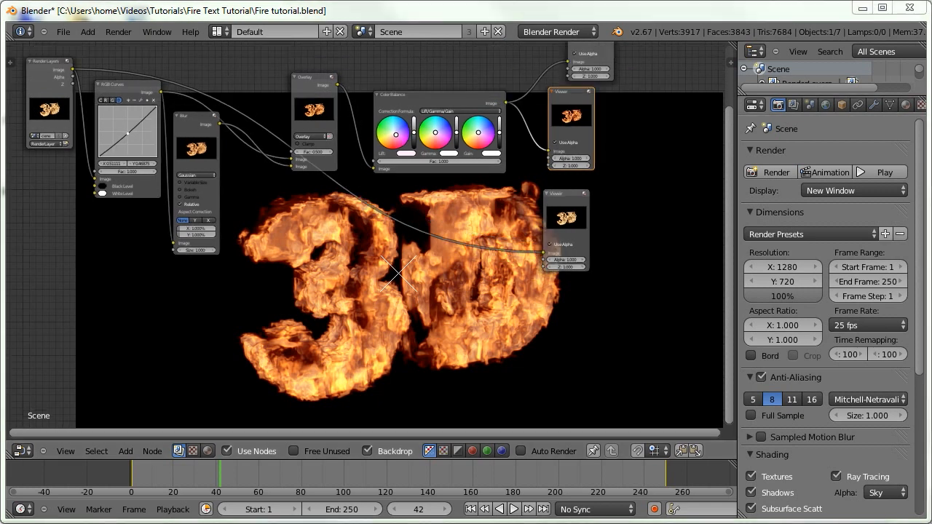
pyautogui.click(22, 450)
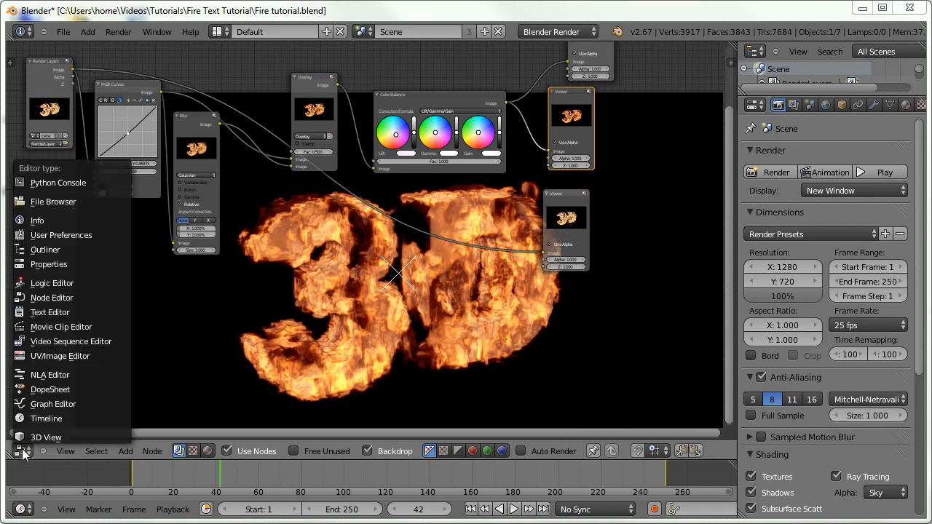
pyautogui.click(33, 492)
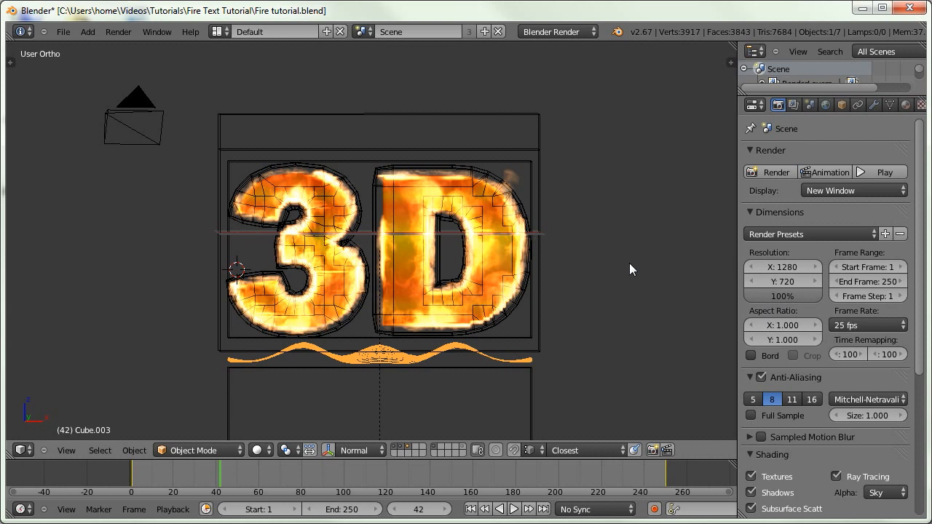
# Select the 3D text object and bring up its smoke flow settings in the physics properties.
pyautogui.rightClick(406, 185)
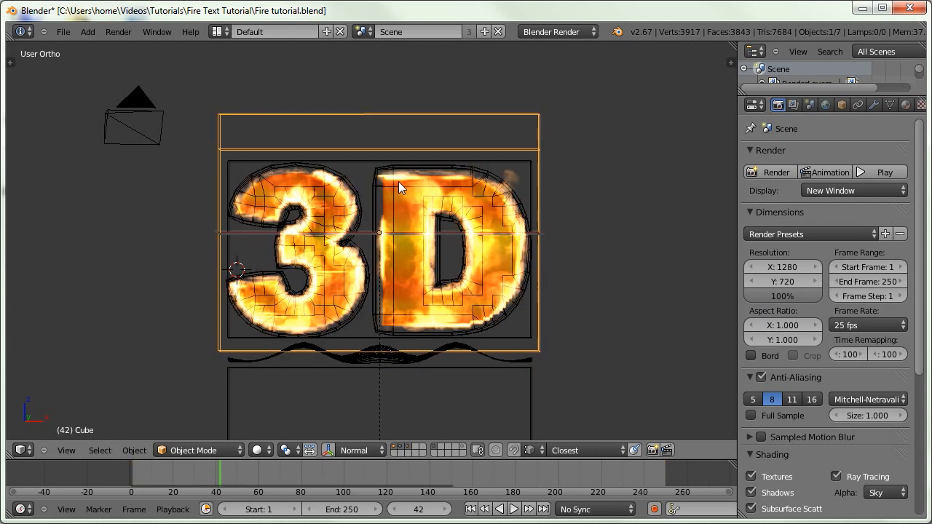
pyautogui.rightClick(401, 198)
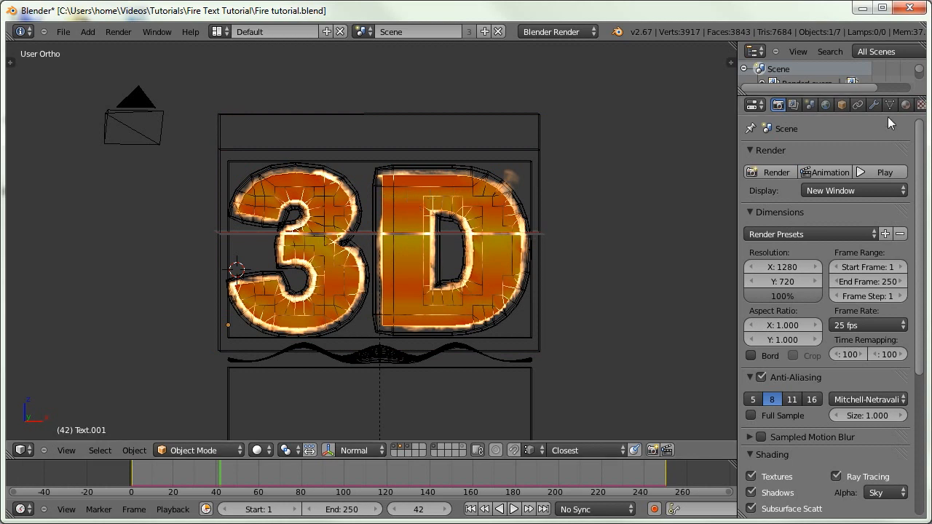
pyautogui.scroll(-2, 863, 100)
pyautogui.click(912, 105)
pyautogui.scroll(5, 913, 142)
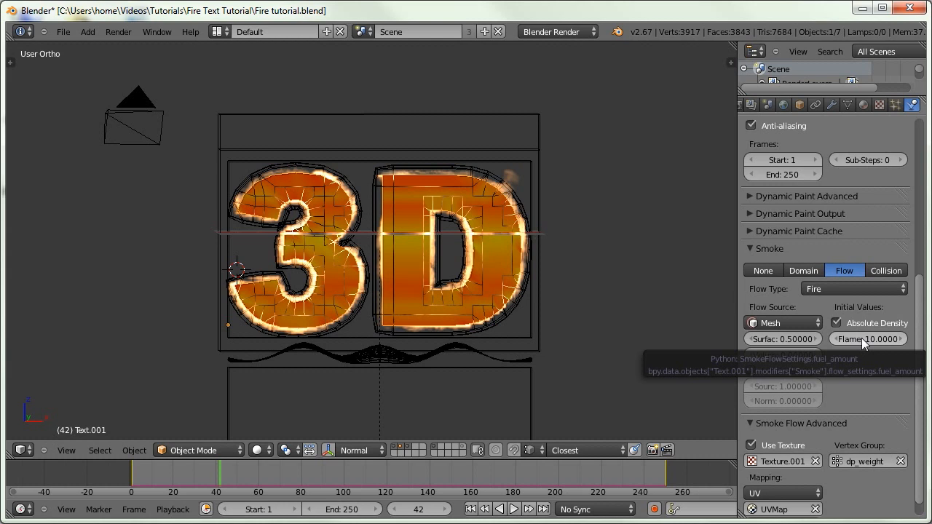
# Render frame 104 to inspect the fire with the compositing applied, and close the render window.
pyautogui.moveTo(278, 469); pyautogui.dragTo(352, 475)
pyautogui.press('F12')
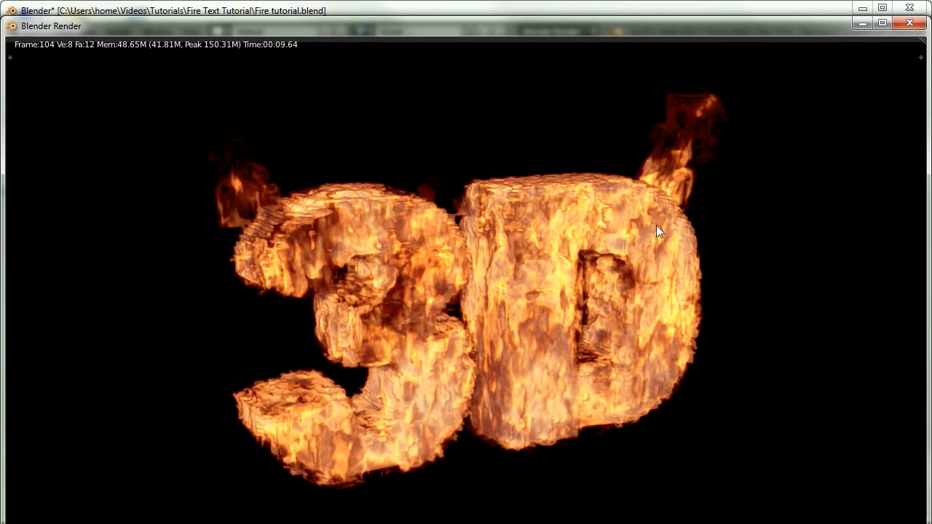
pyautogui.click(909, 27)
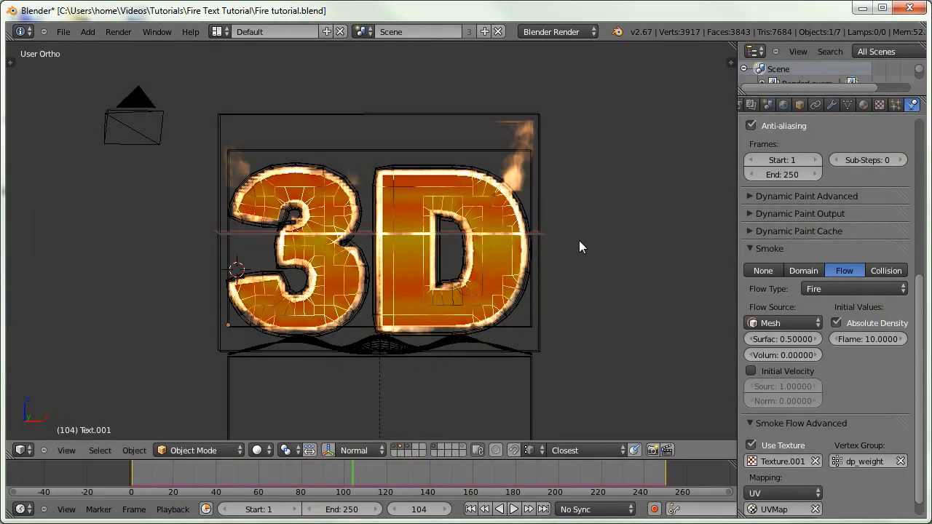
# Insert a keyframe for the text's smoke flow flame rate at 10 on frame 27.
pyautogui.click(471, 509)
pyautogui.moveTo(156, 476); pyautogui.dragTo(188, 476)
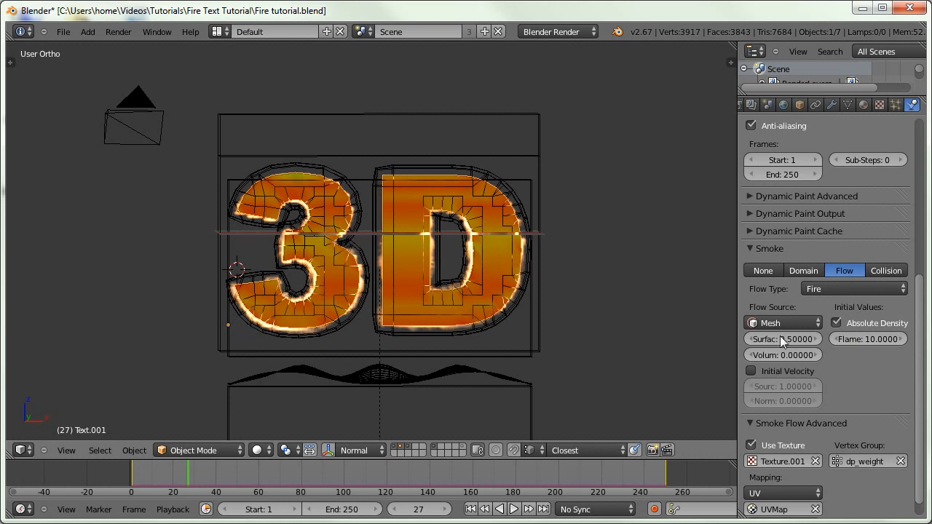
pyautogui.press('i')
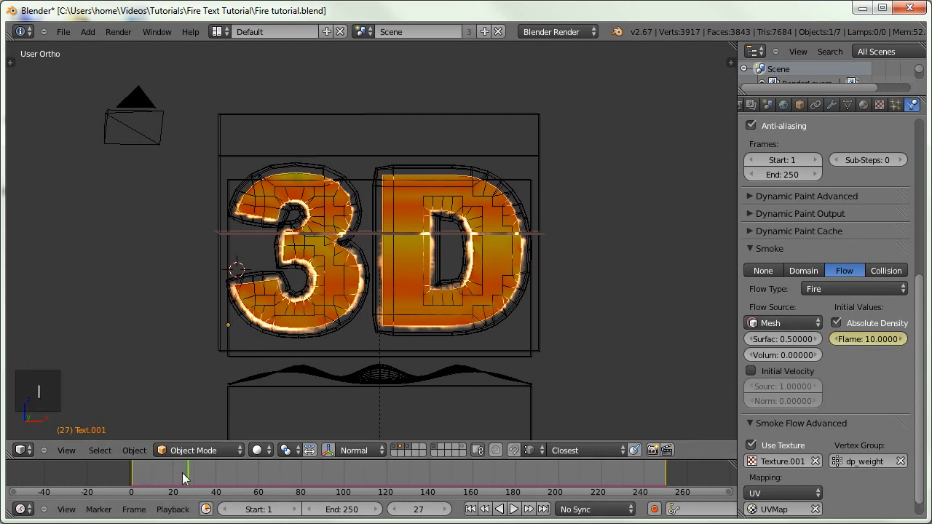
# Set the text's flame rate to 0.5 at frame 41 and keyframe it.
pyautogui.moveTo(194, 469); pyautogui.dragTo(218, 466)
pyautogui.click(877, 339)
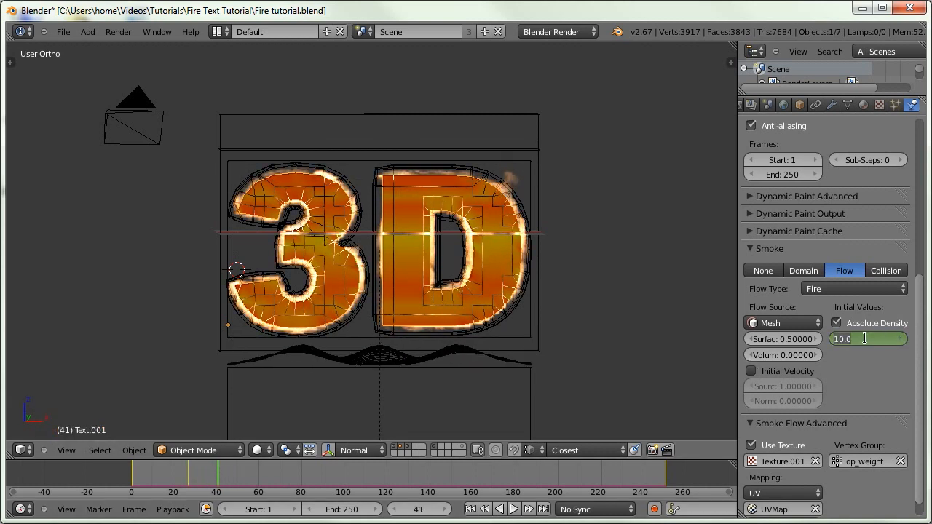
pyautogui.write('0.5')
pyautogui.press('Return')
pyautogui.press('i')
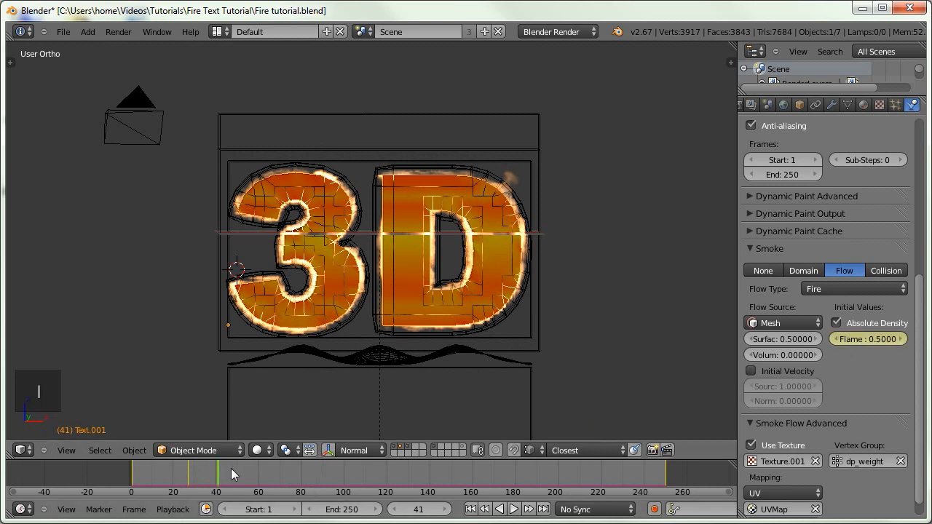
# Keyframe the text's flame rate at 0.5 on frame 106 and at 0 on frame 108, and preview the animation up to frame 119.
pyautogui.moveTo(226, 475); pyautogui.dragTo(356, 466)
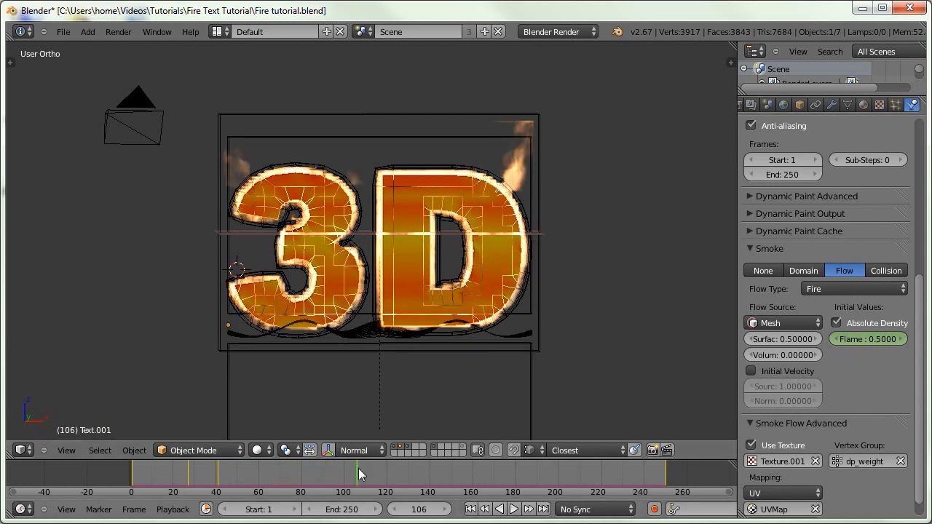
pyautogui.press('i')
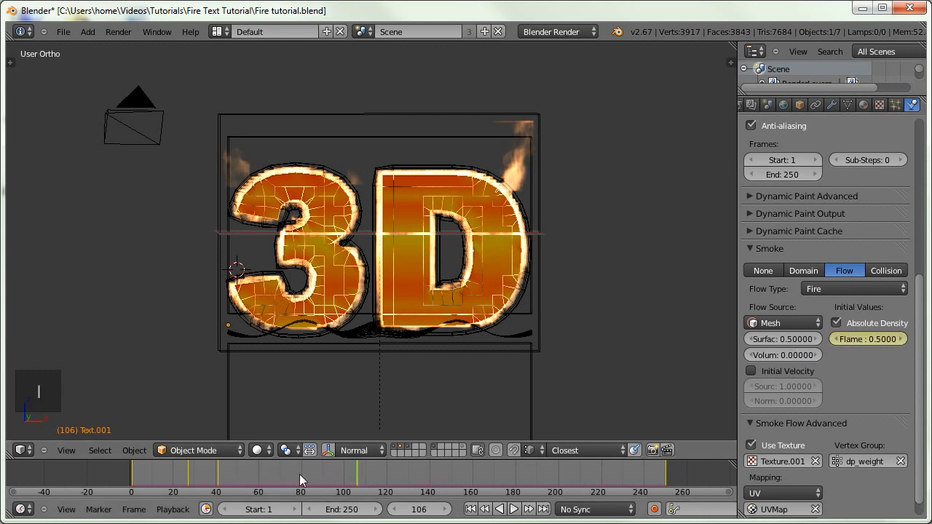
pyautogui.click(362, 475)
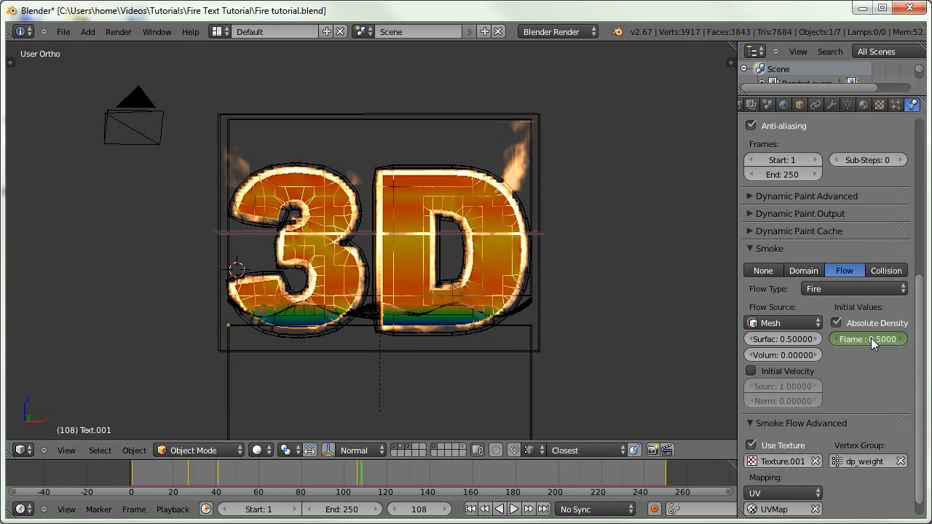
pyautogui.press('i')
pyautogui.click(283, 482)
pyautogui.moveTo(297, 486); pyautogui.dragTo(384, 486)
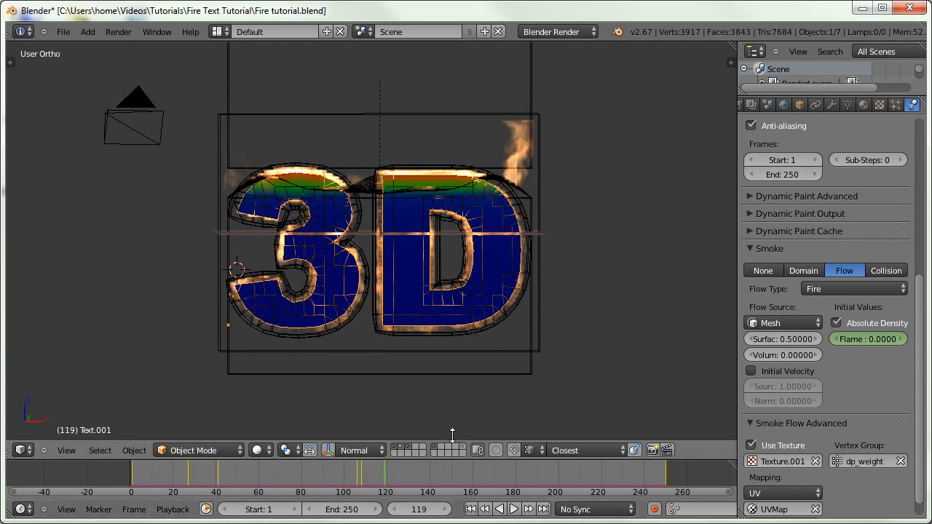